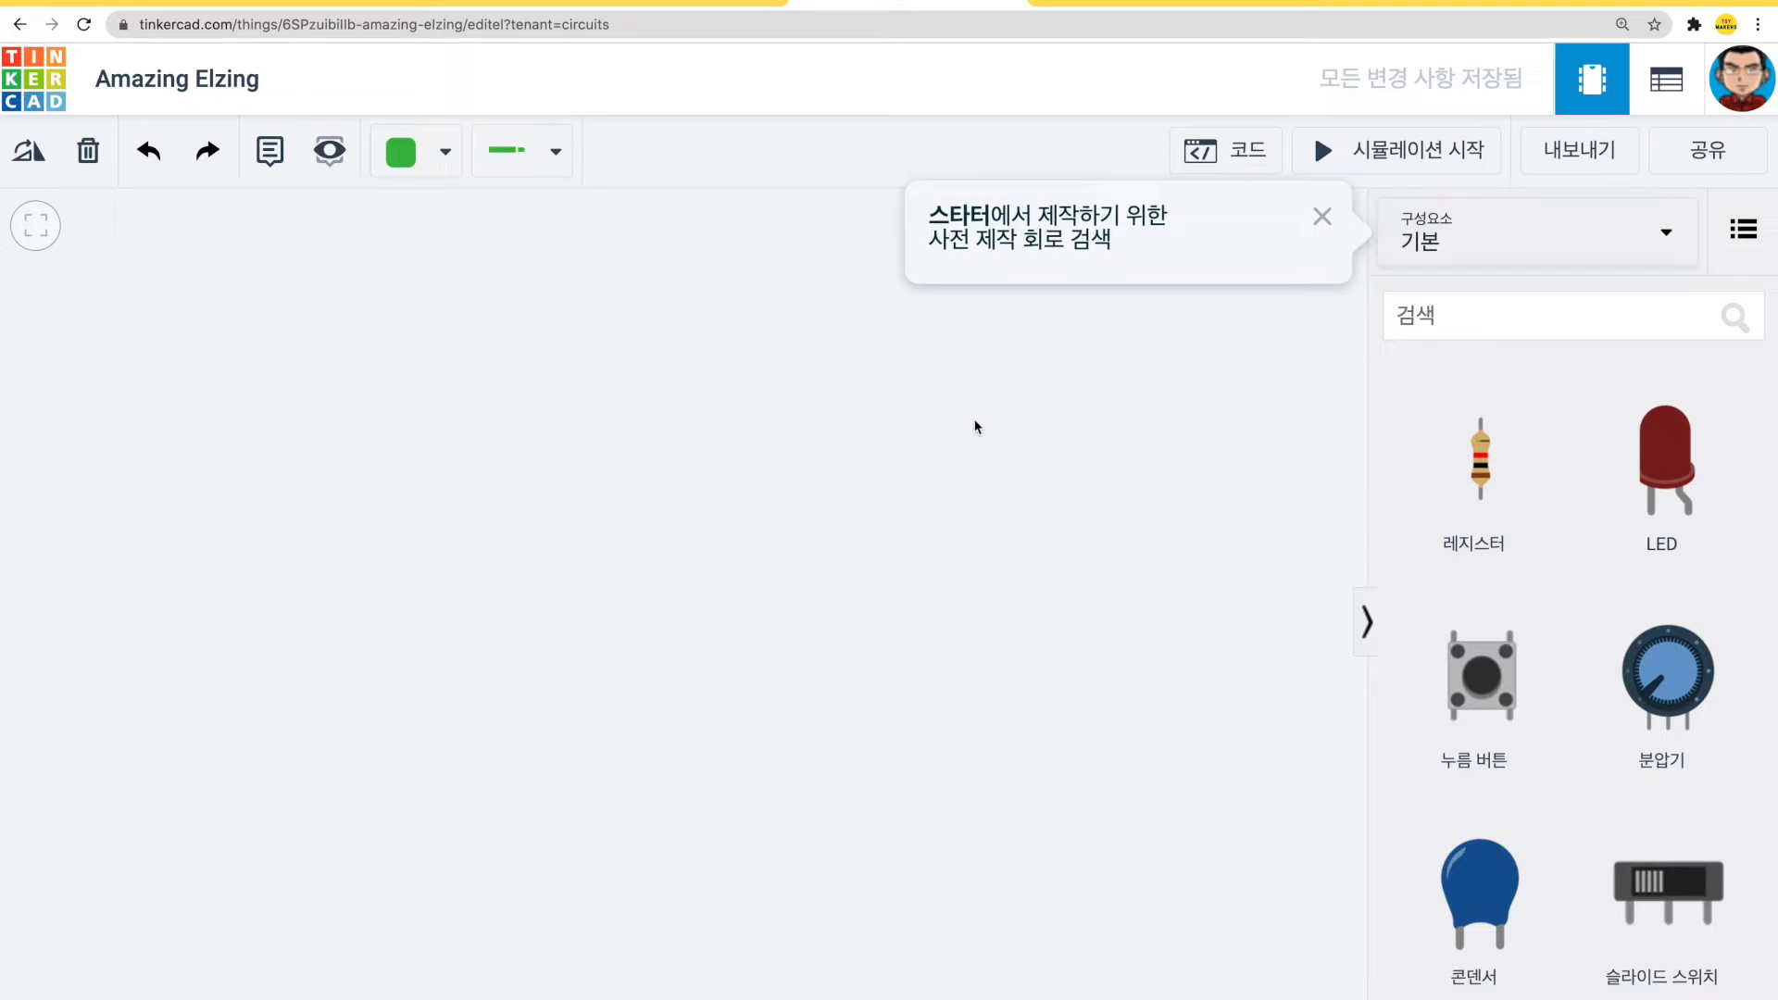
- Dismiss the starter hint and look through the basic components in the component library
{"action": "left_click", "coordinate": [998, 443]}
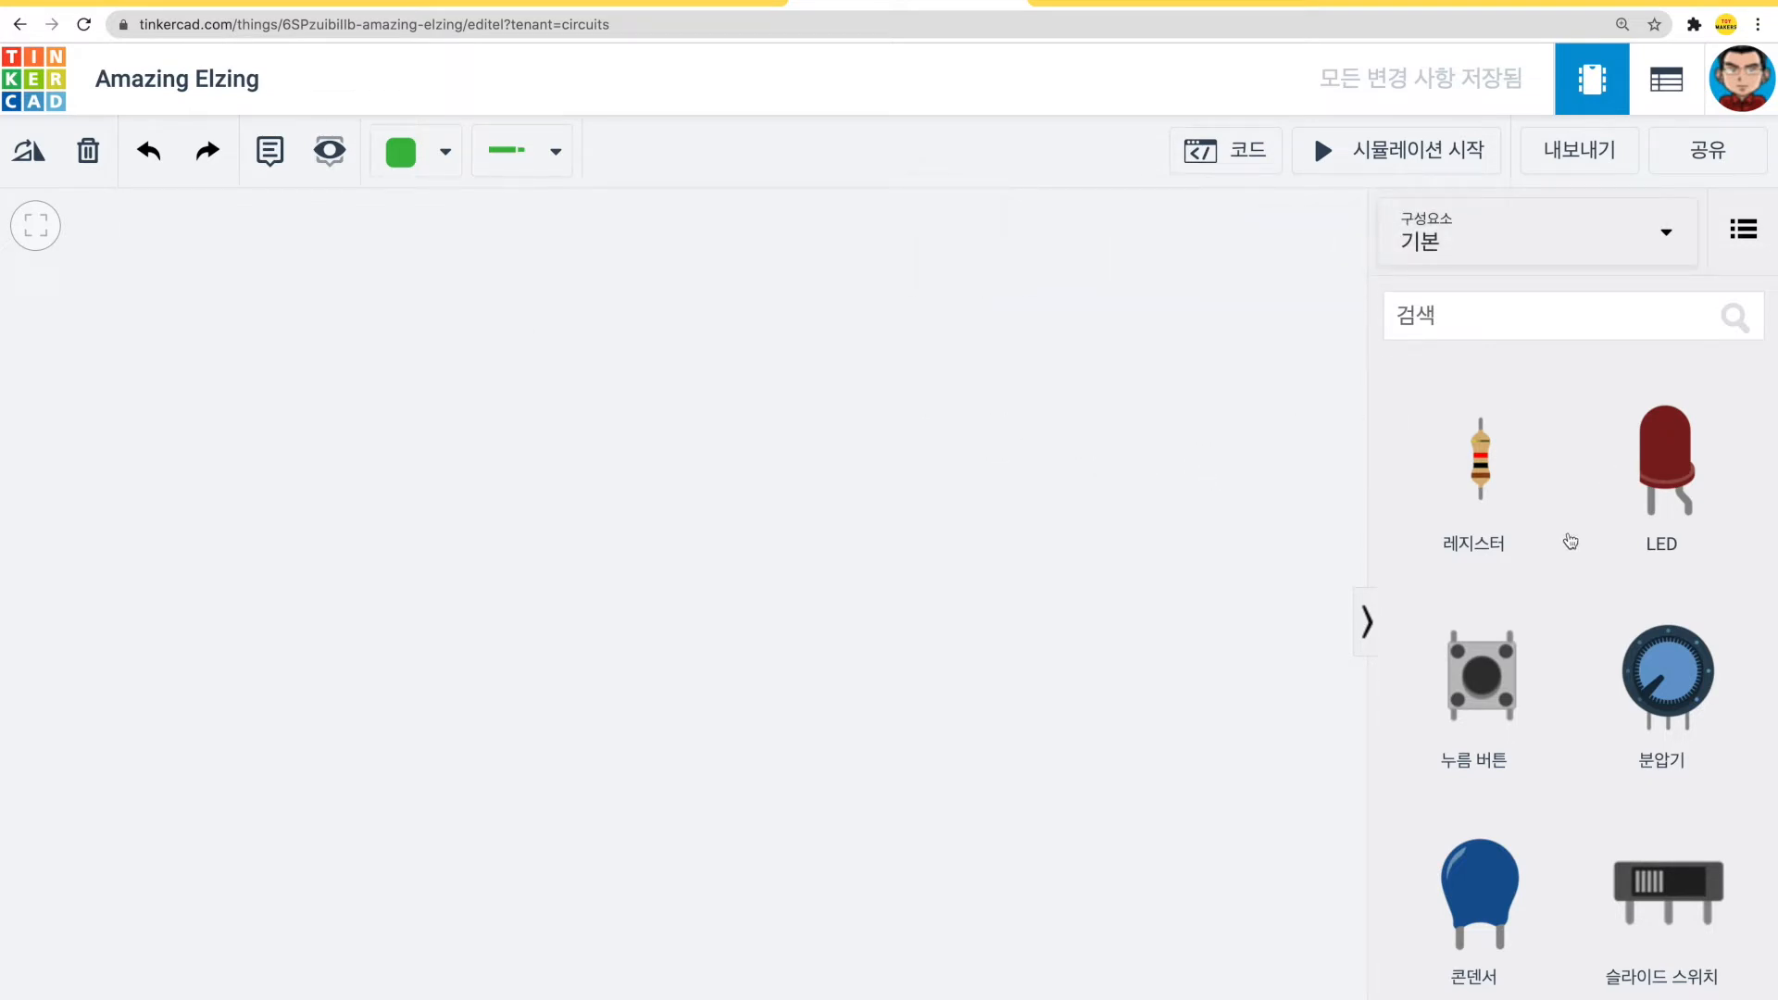
{"action": "scroll", "coordinate": [1570, 541], "scroll_direction": "down", "scroll_amount": 3}
{"action": "scroll", "coordinate": [1571, 541], "scroll_direction": "down", "scroll_amount": 5}
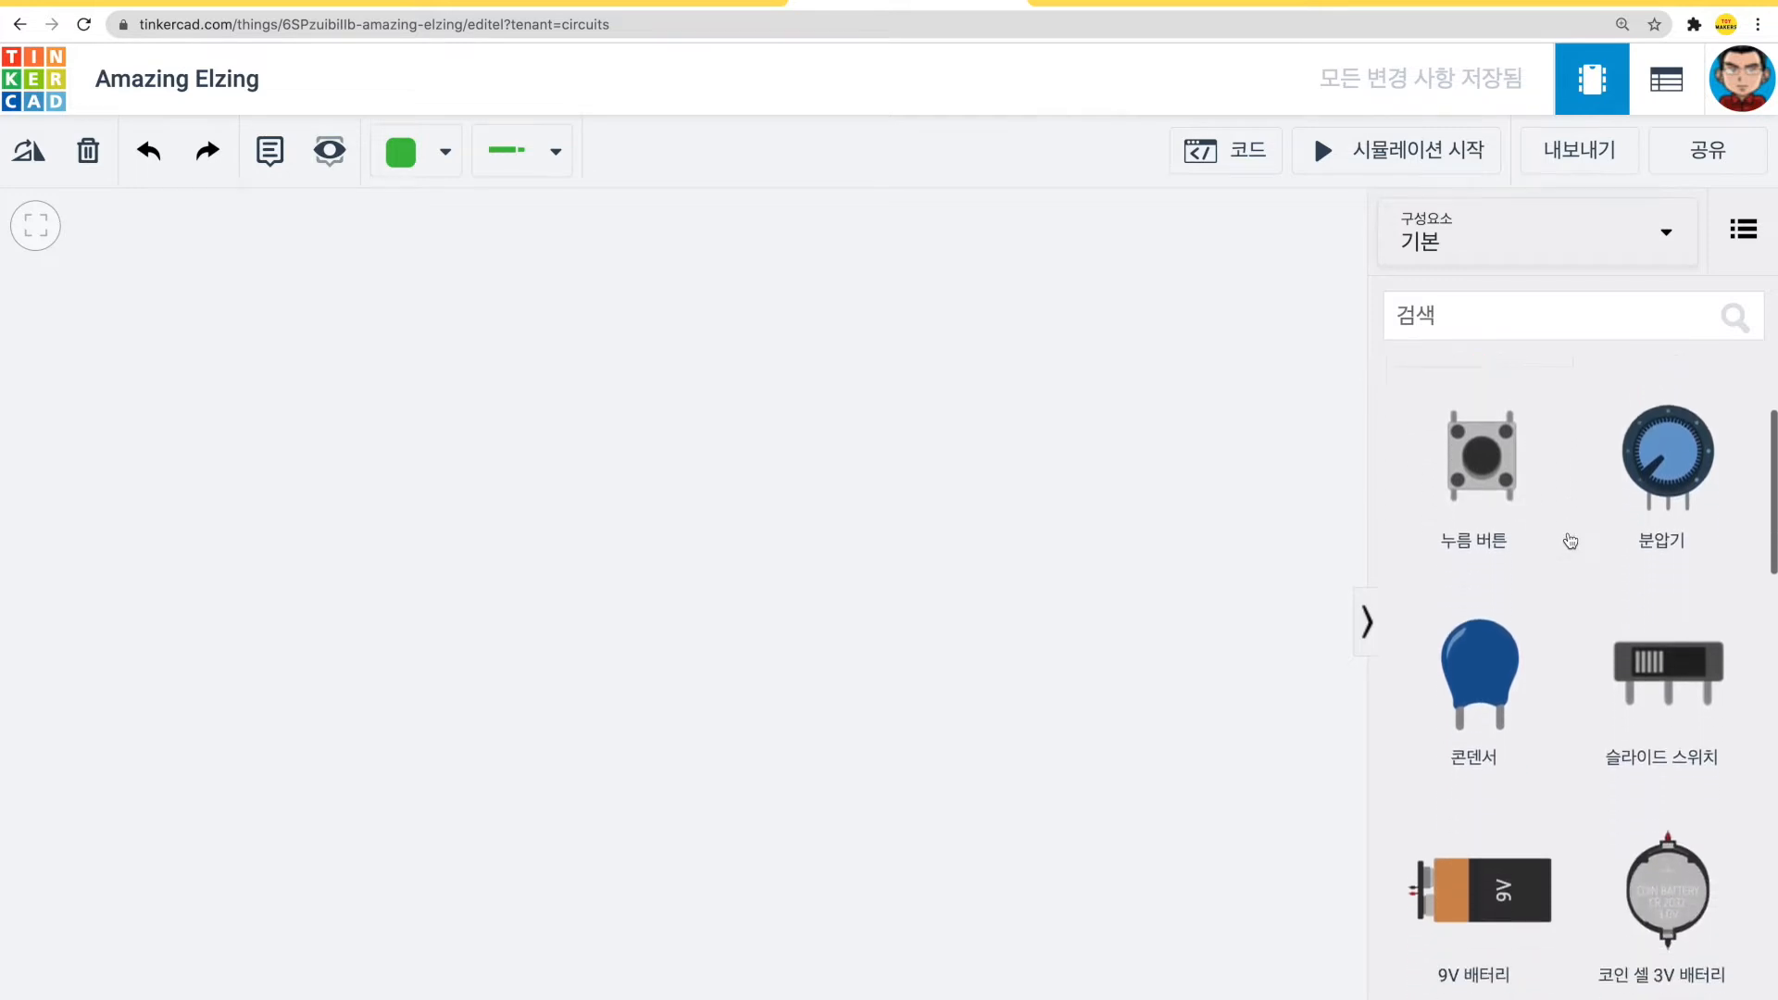
{"action": "scroll", "coordinate": [1570, 541], "scroll_direction": "down", "scroll_amount": 16}
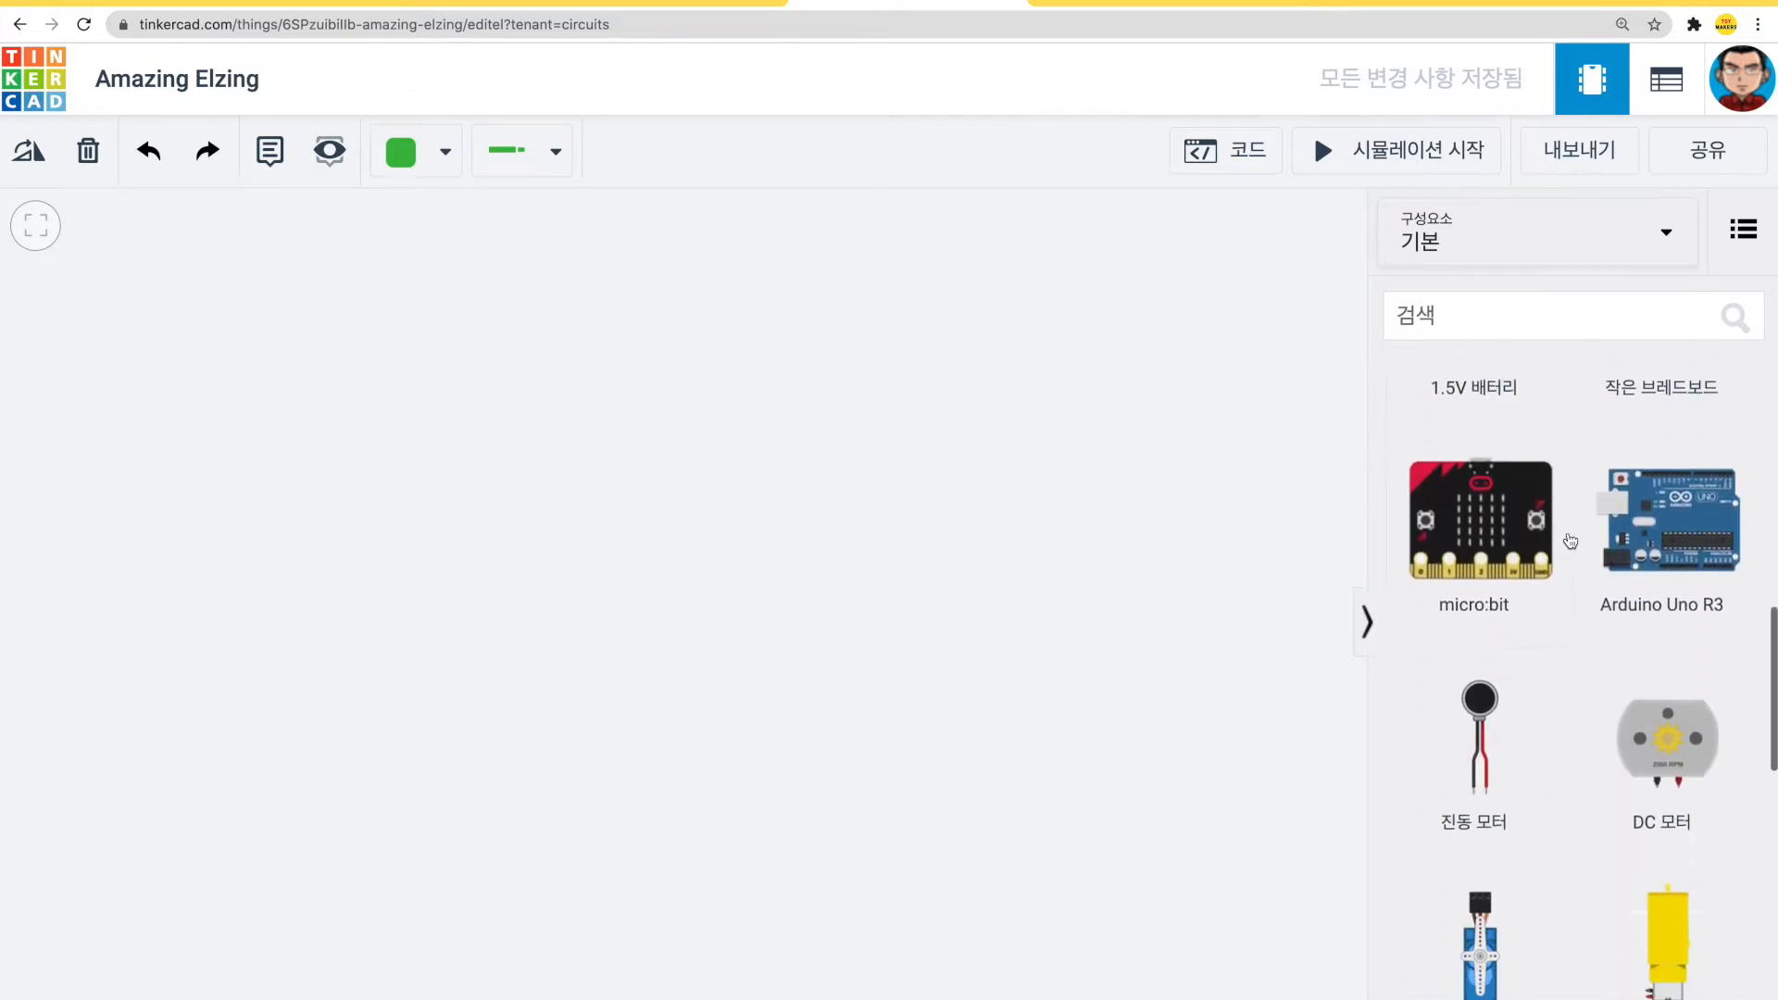
{"action": "scroll", "coordinate": [1570, 540], "scroll_direction": "down", "scroll_amount": 1}
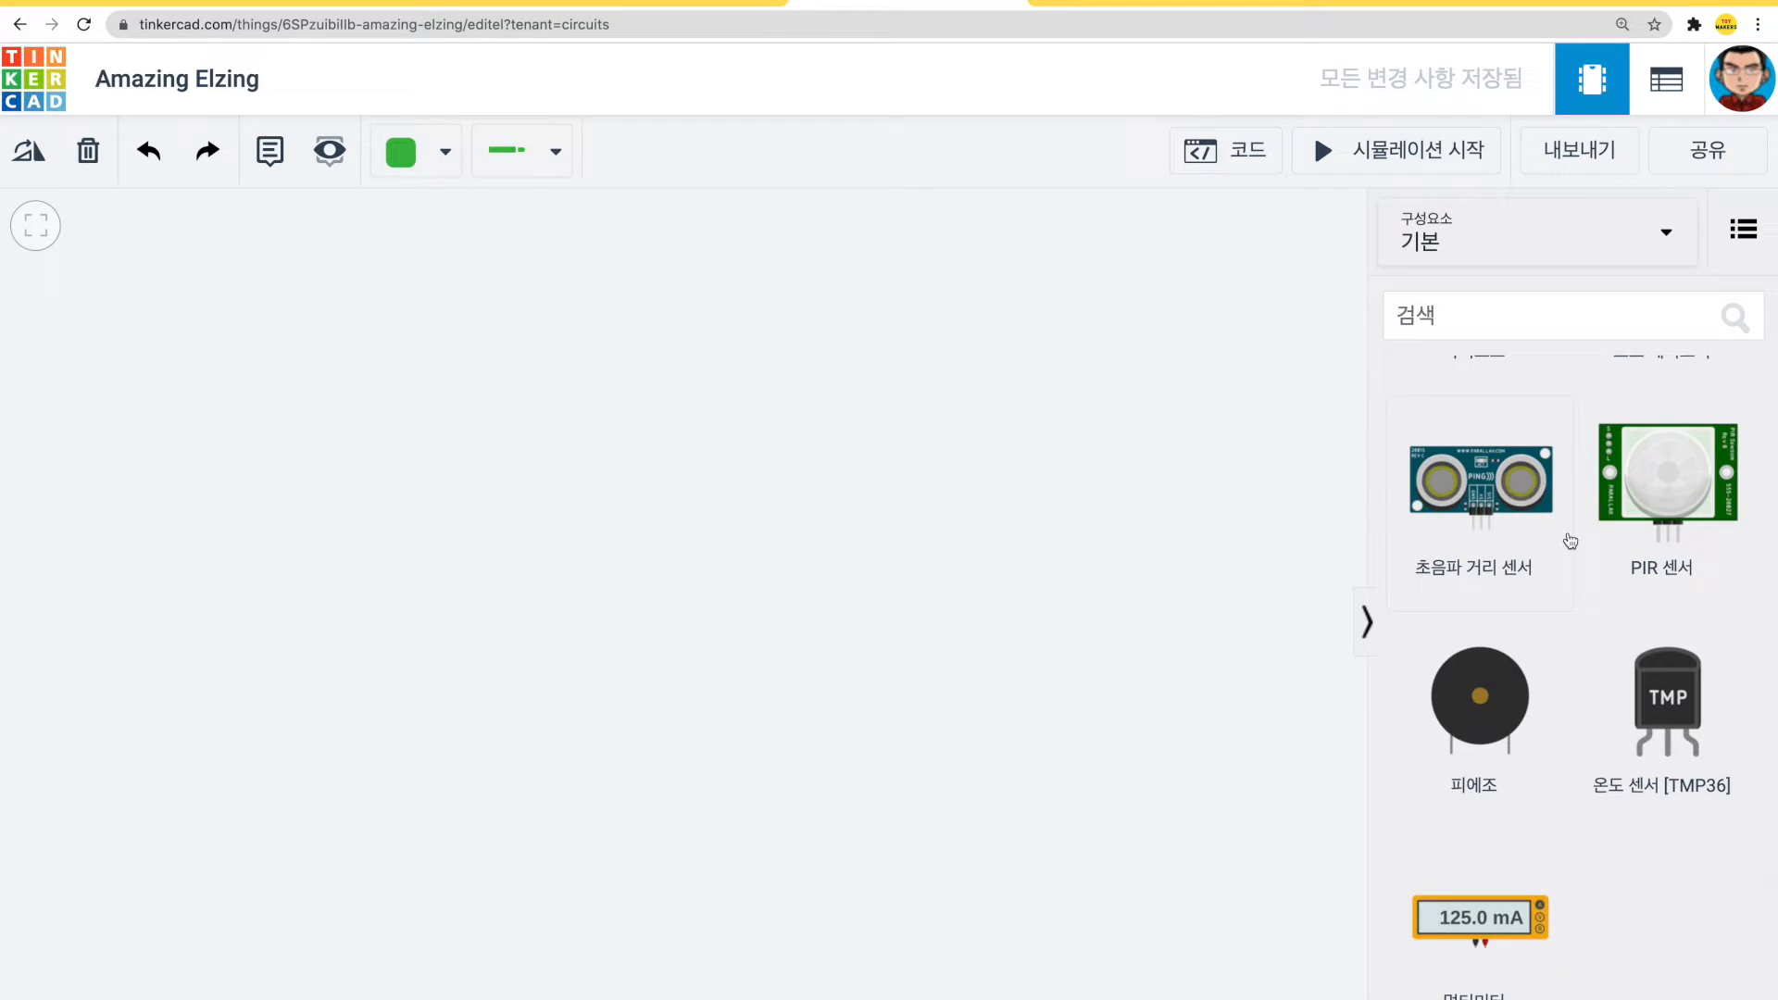
{"action": "scroll", "coordinate": [1570, 540], "scroll_direction": "up", "scroll_amount": 17}
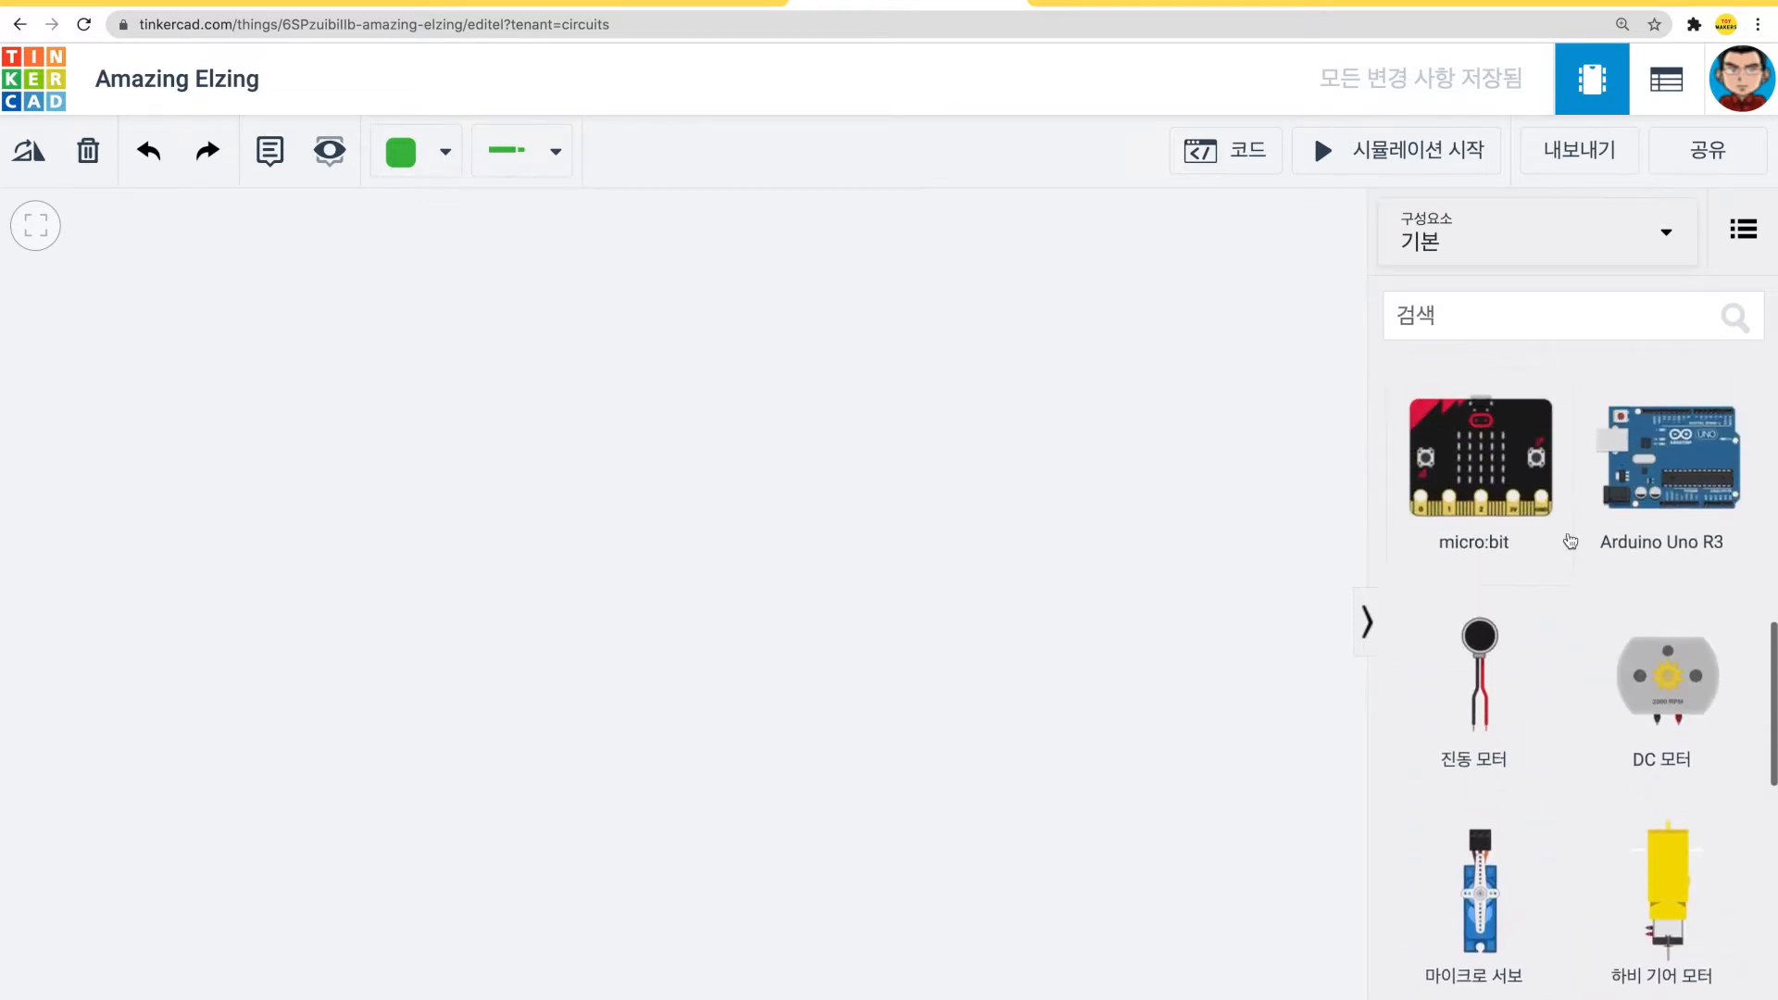
{"action": "scroll", "coordinate": [1571, 541], "scroll_direction": "up", "scroll_amount": 3}
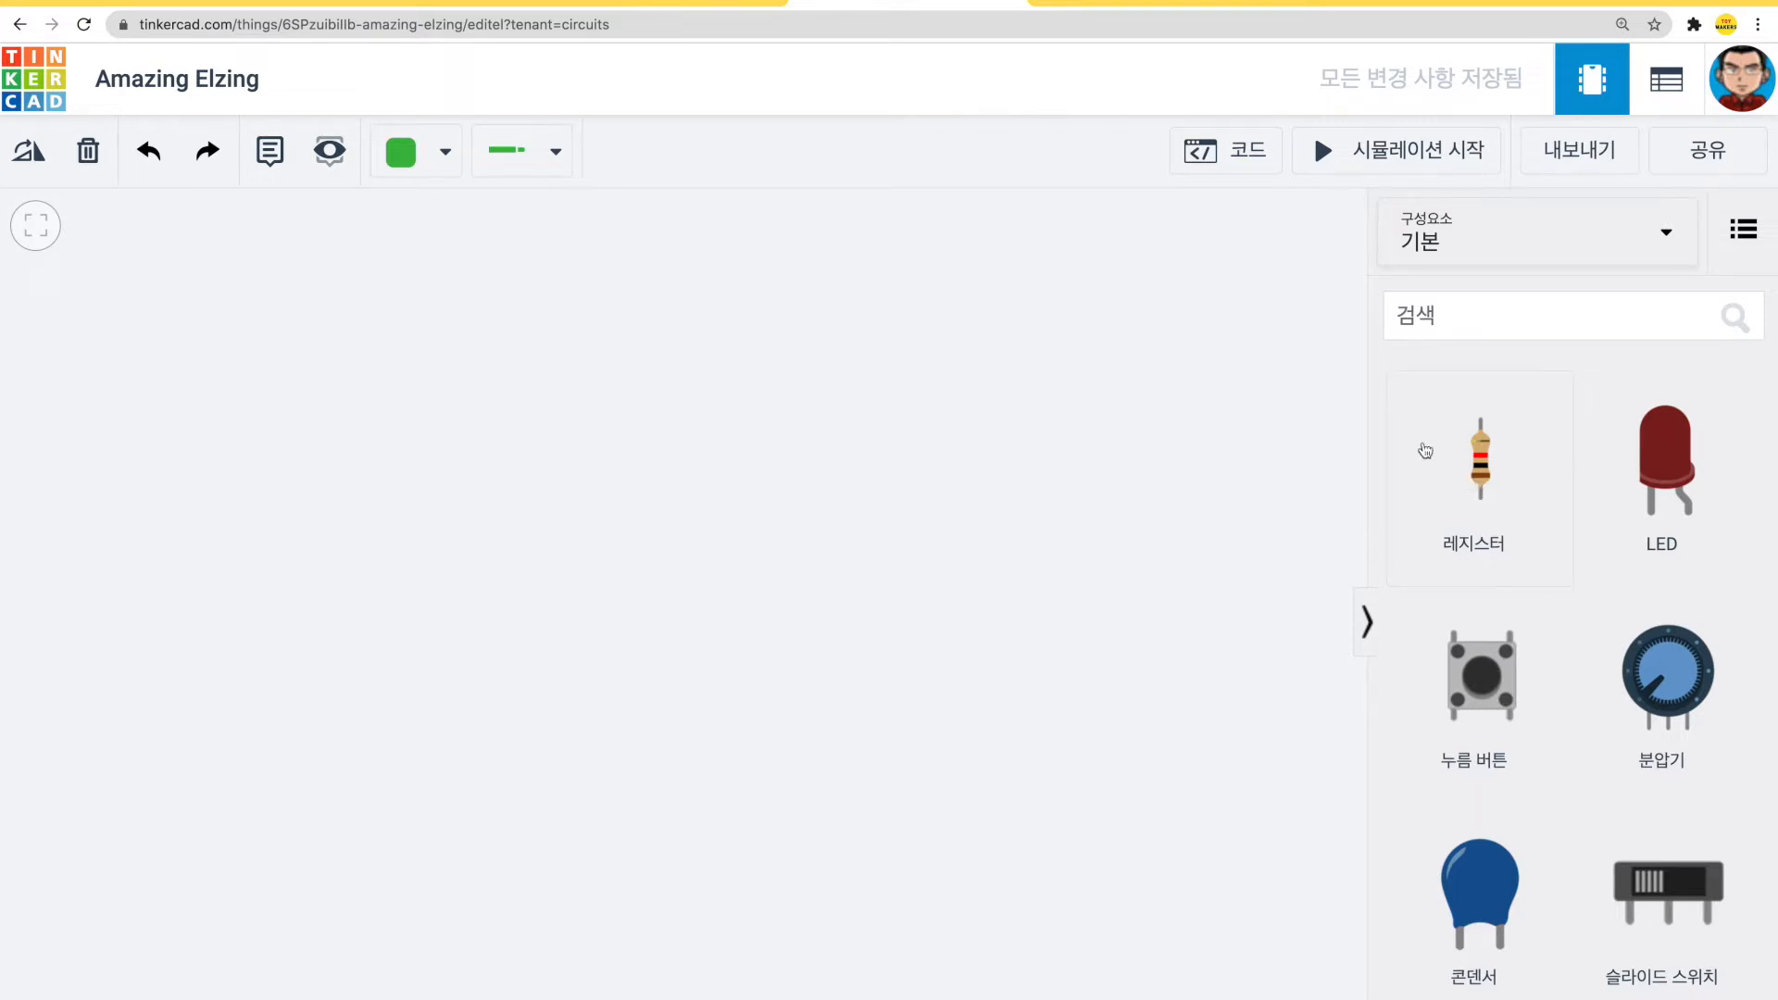
- Search the web for "레지스터" in a new browser tab and open the Wikipedia article on processor registers
{"action": "left_click", "coordinate": [1055, 2]}
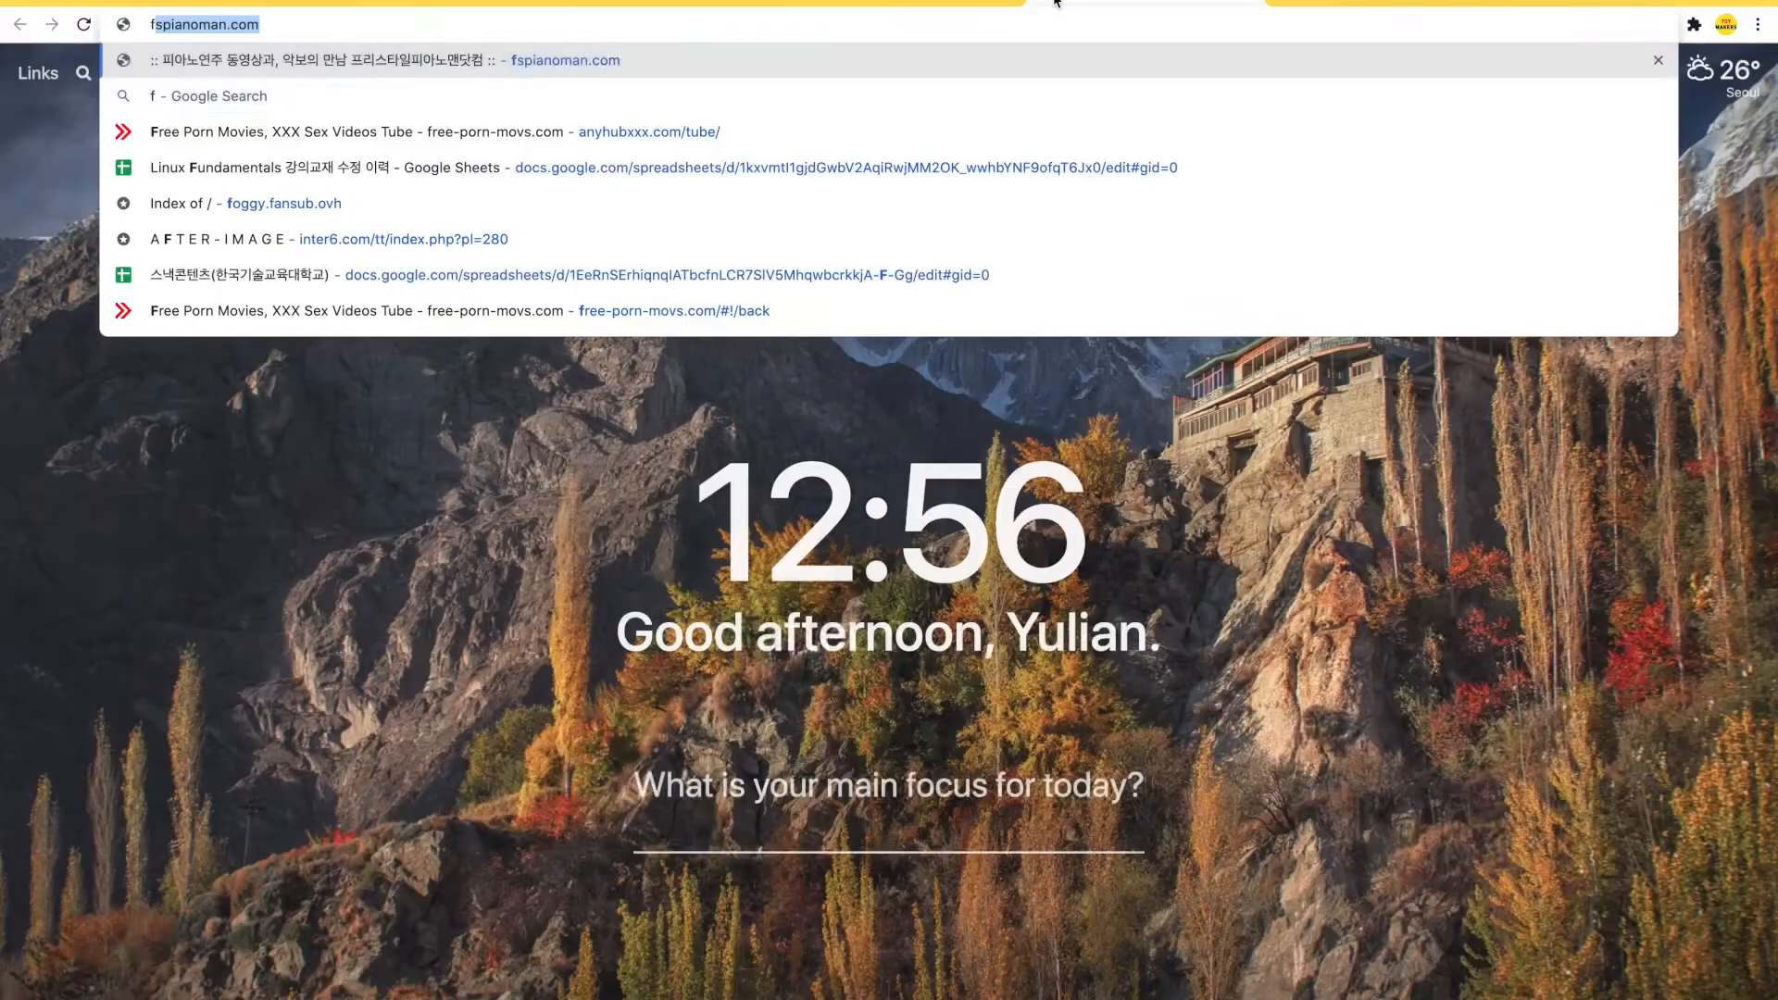
{"action": "type", "text": "레지스터"}
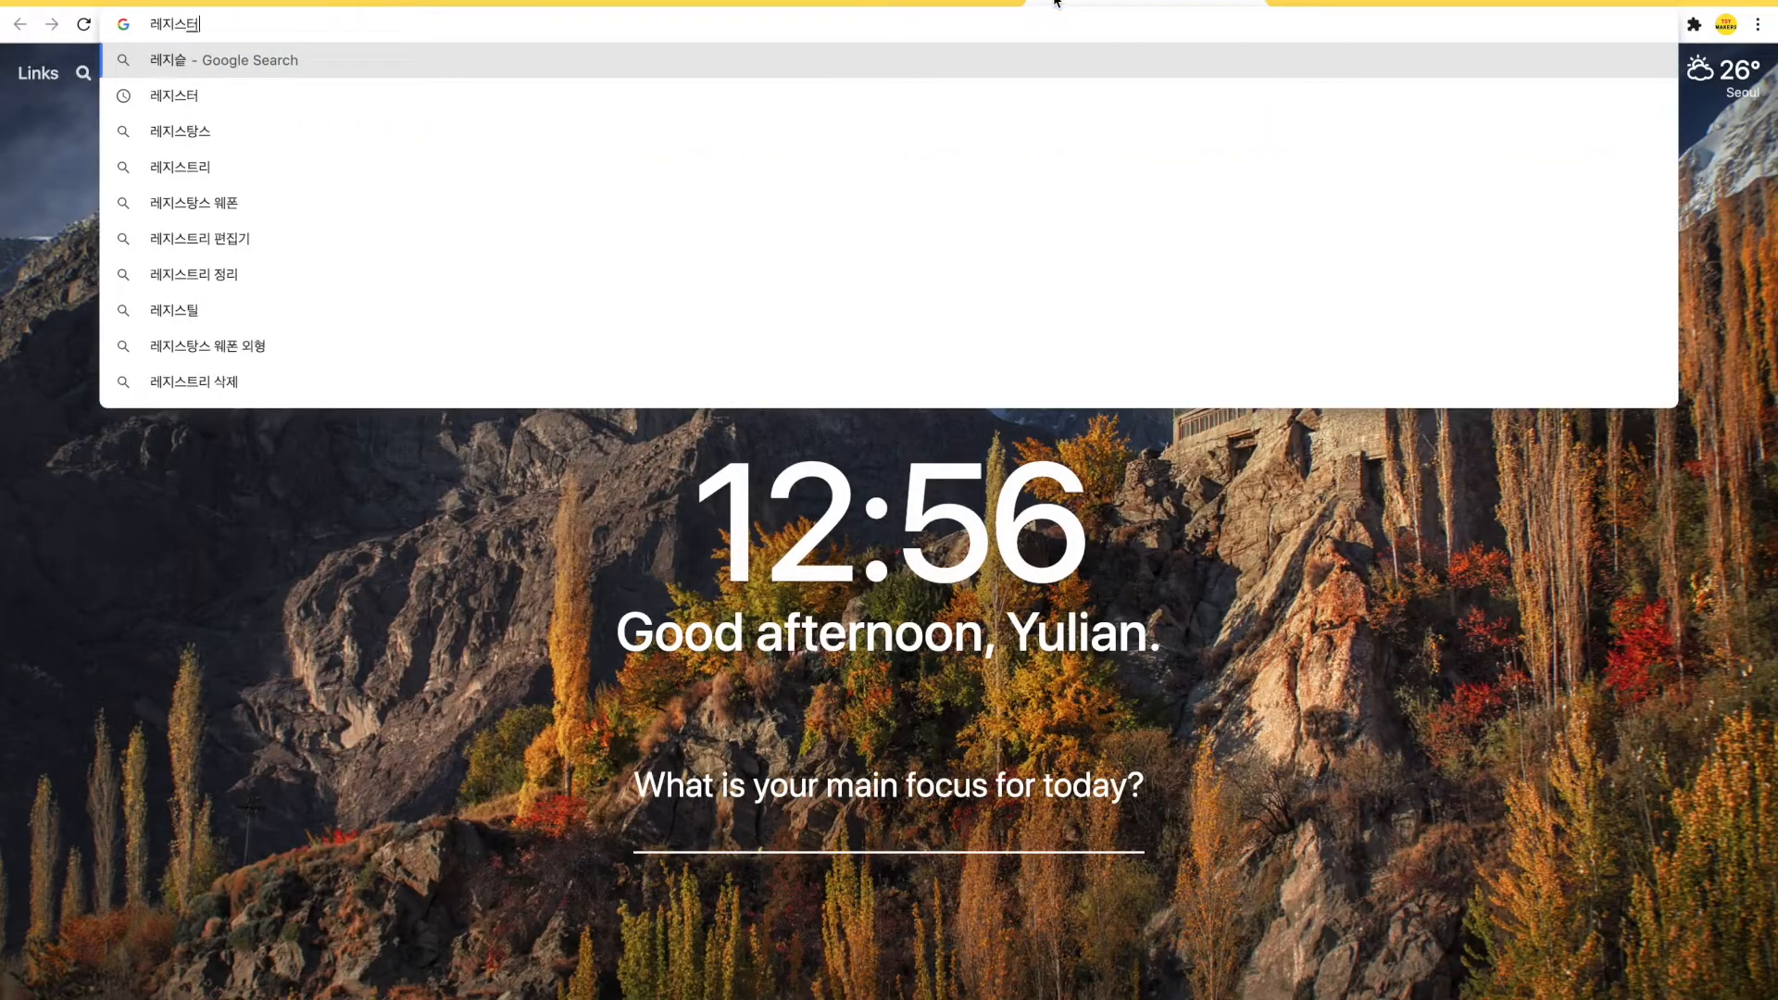
{"action": "key", "text": "Return"}
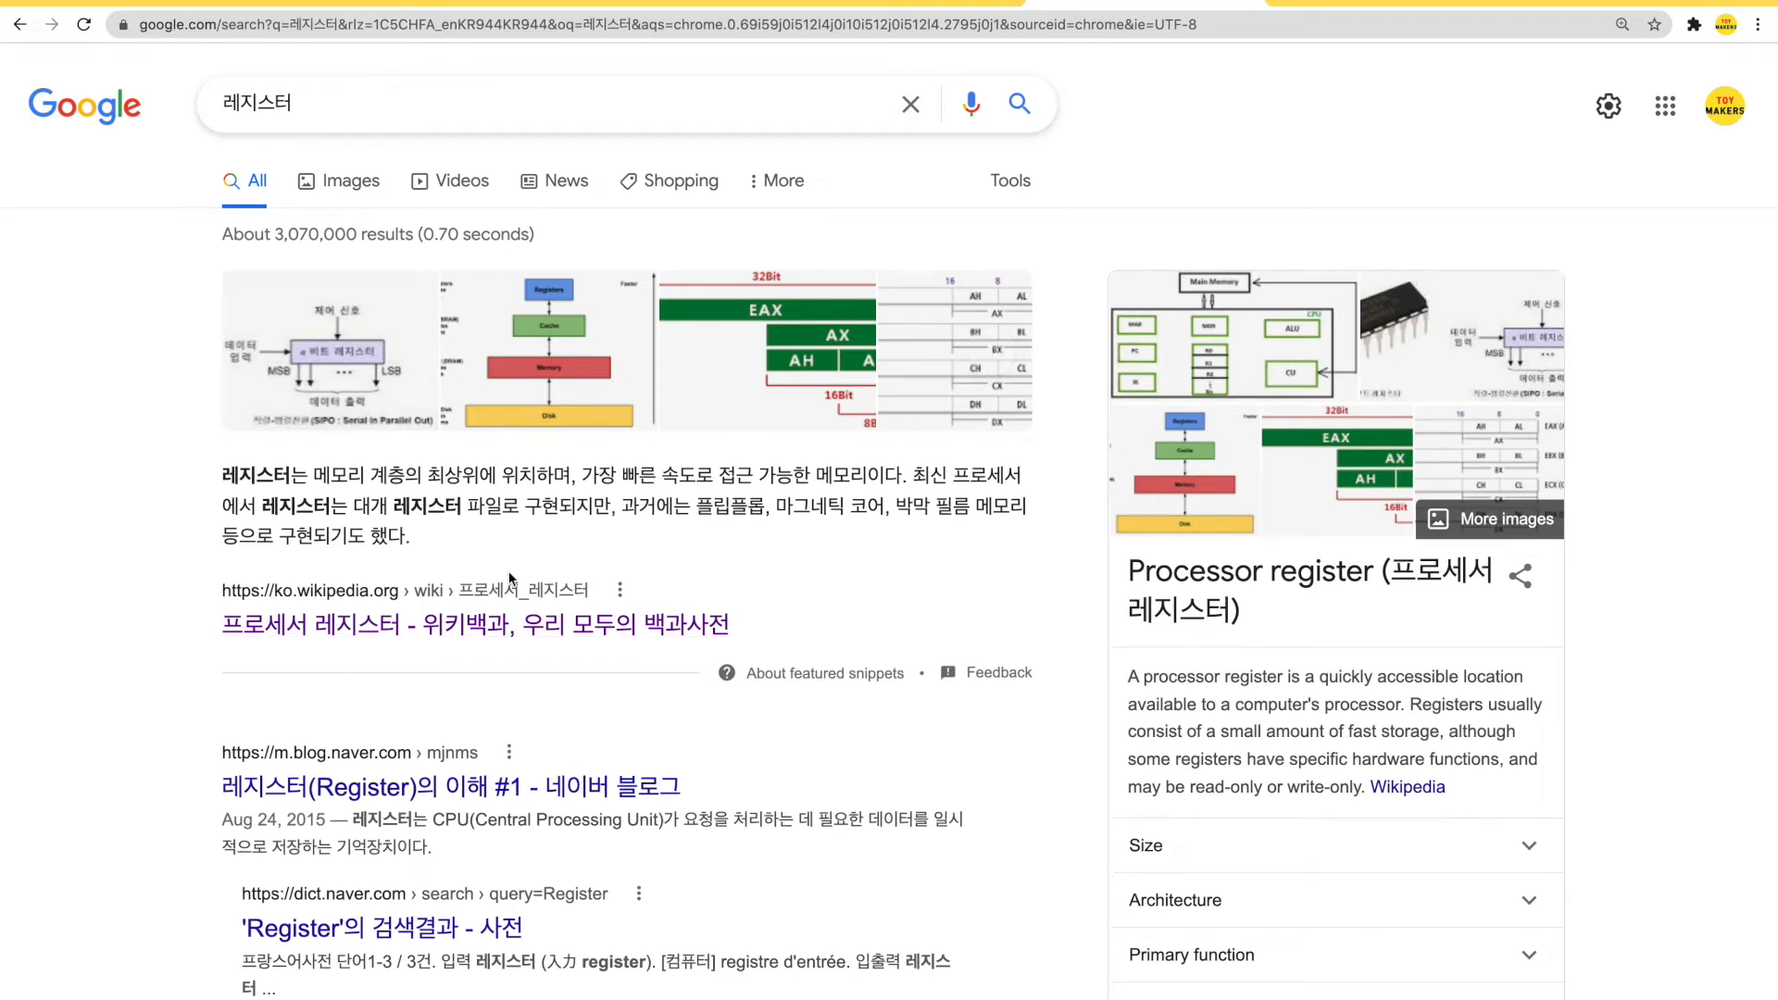
{"action": "left_click_drag", "start_coordinate": [204, 632], "coordinate": [400, 635]}
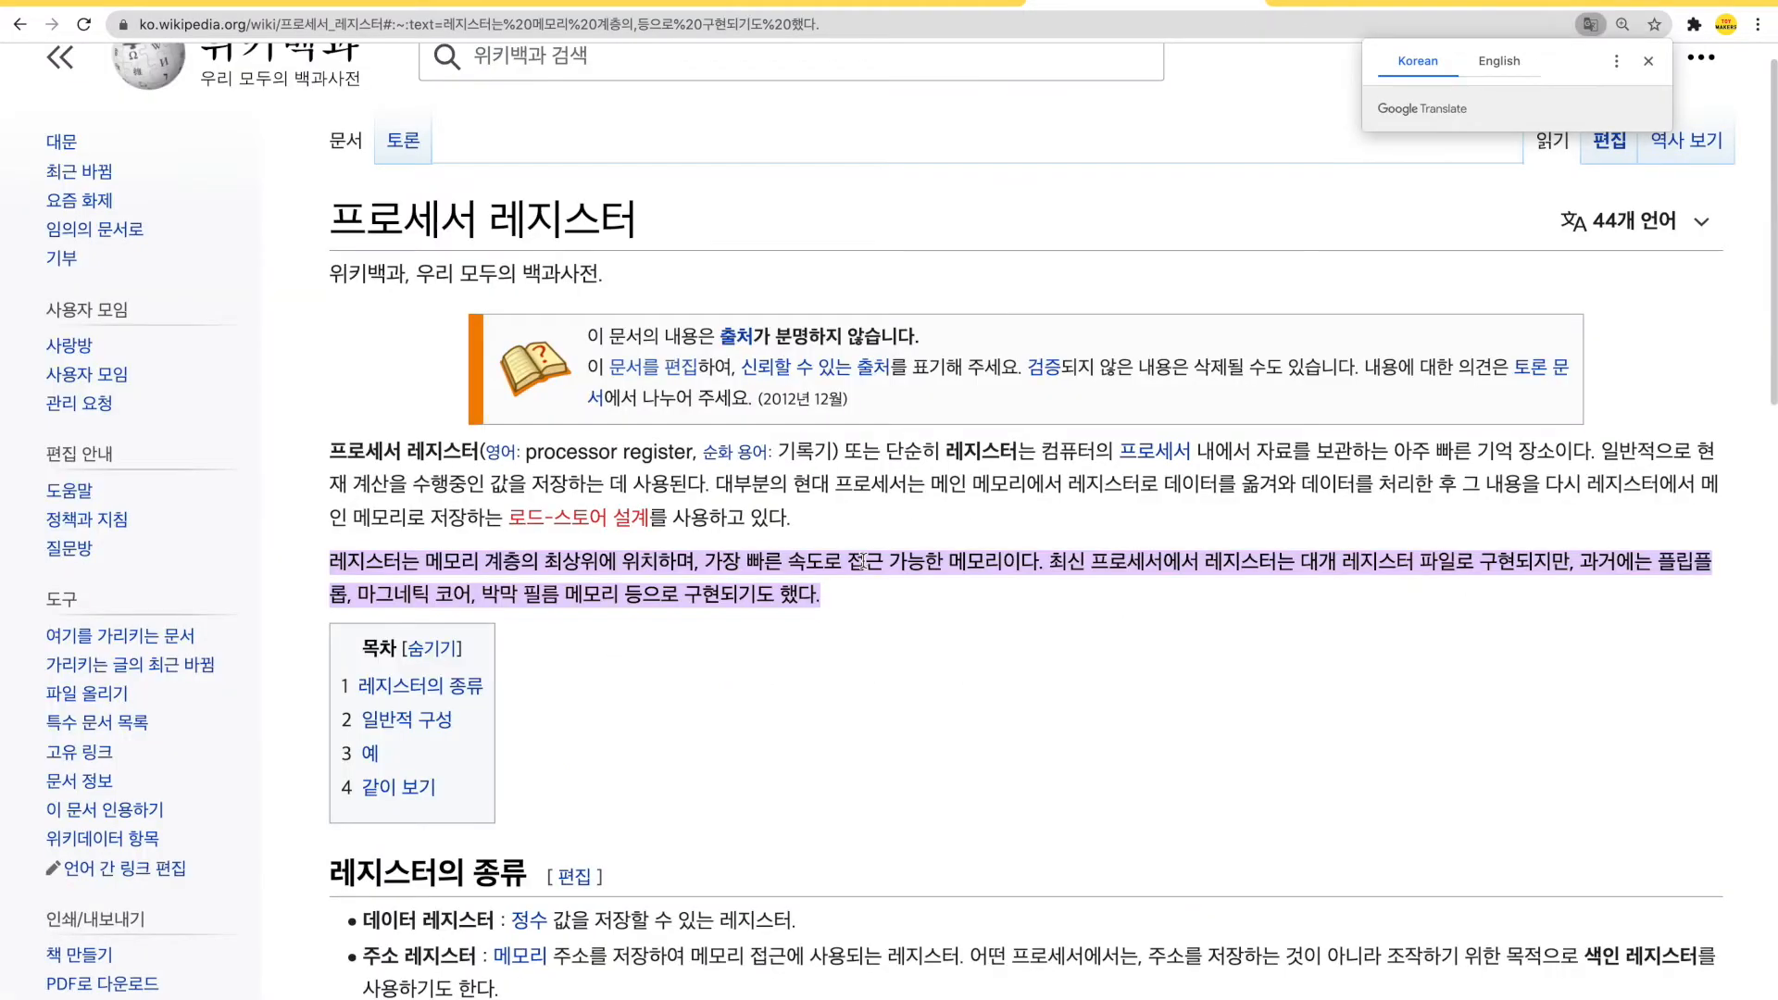
- Highlight the article's opening definition of a register, "컴퓨터의 프로세서 내에서 자료를 보관하는 아주 빠른 기억 장소", and return to the Tinkercad circuit
{"action": "scroll", "coordinate": [863, 561], "scroll_direction": "down", "scroll_amount": 2}
{"action": "scroll", "coordinate": [863, 561], "scroll_direction": "down", "scroll_amount": 2}
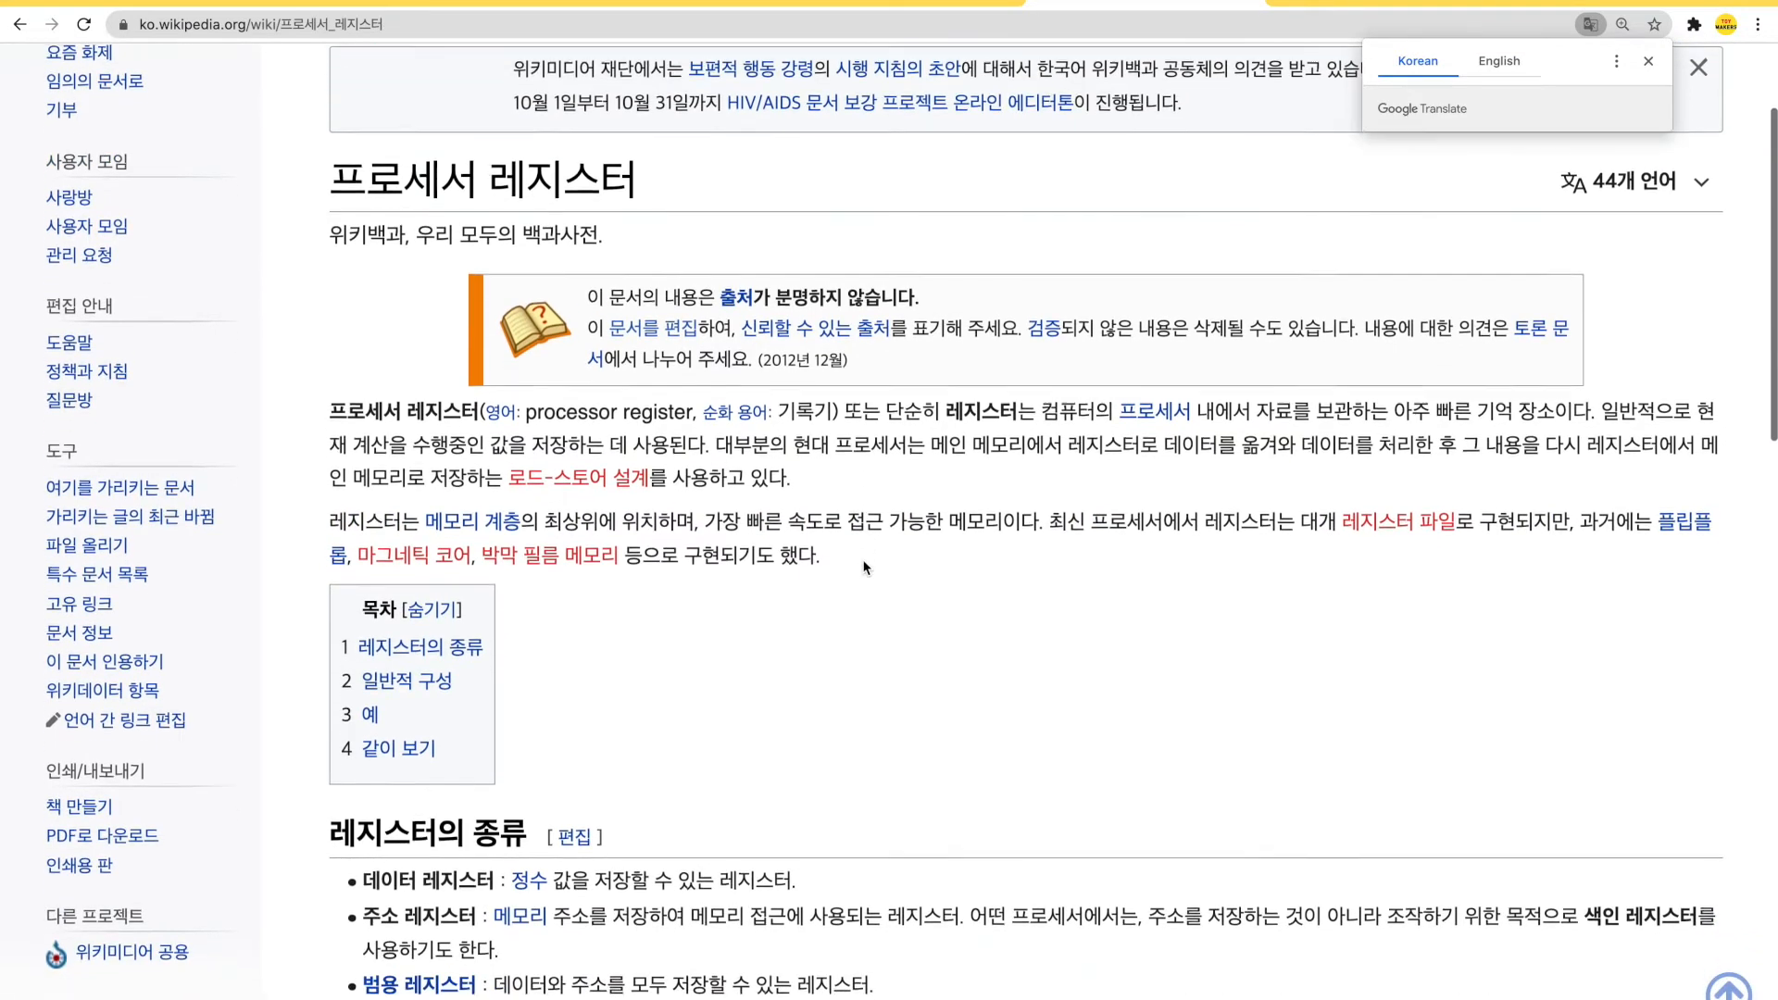
{"action": "left_click_drag", "start_coordinate": [331, 384], "coordinate": [1340, 383]}
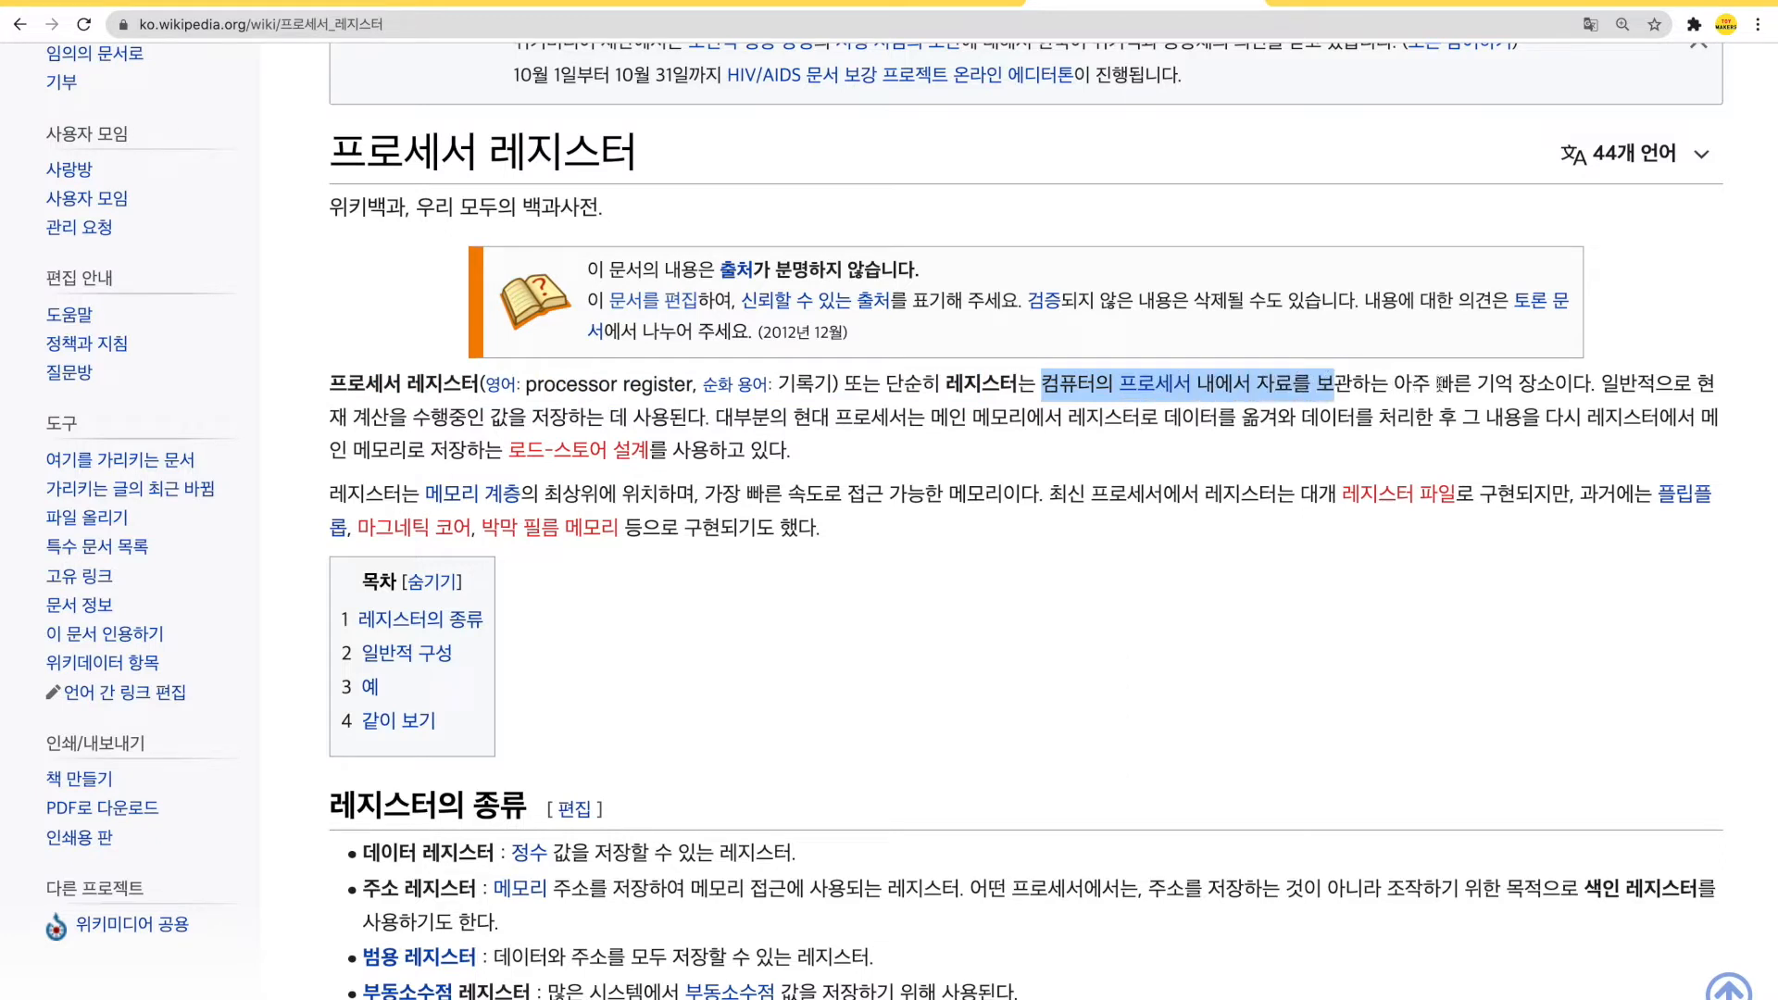
{"action": "left_click_drag", "start_coordinate": [1512, 383], "coordinate": [1552, 382]}
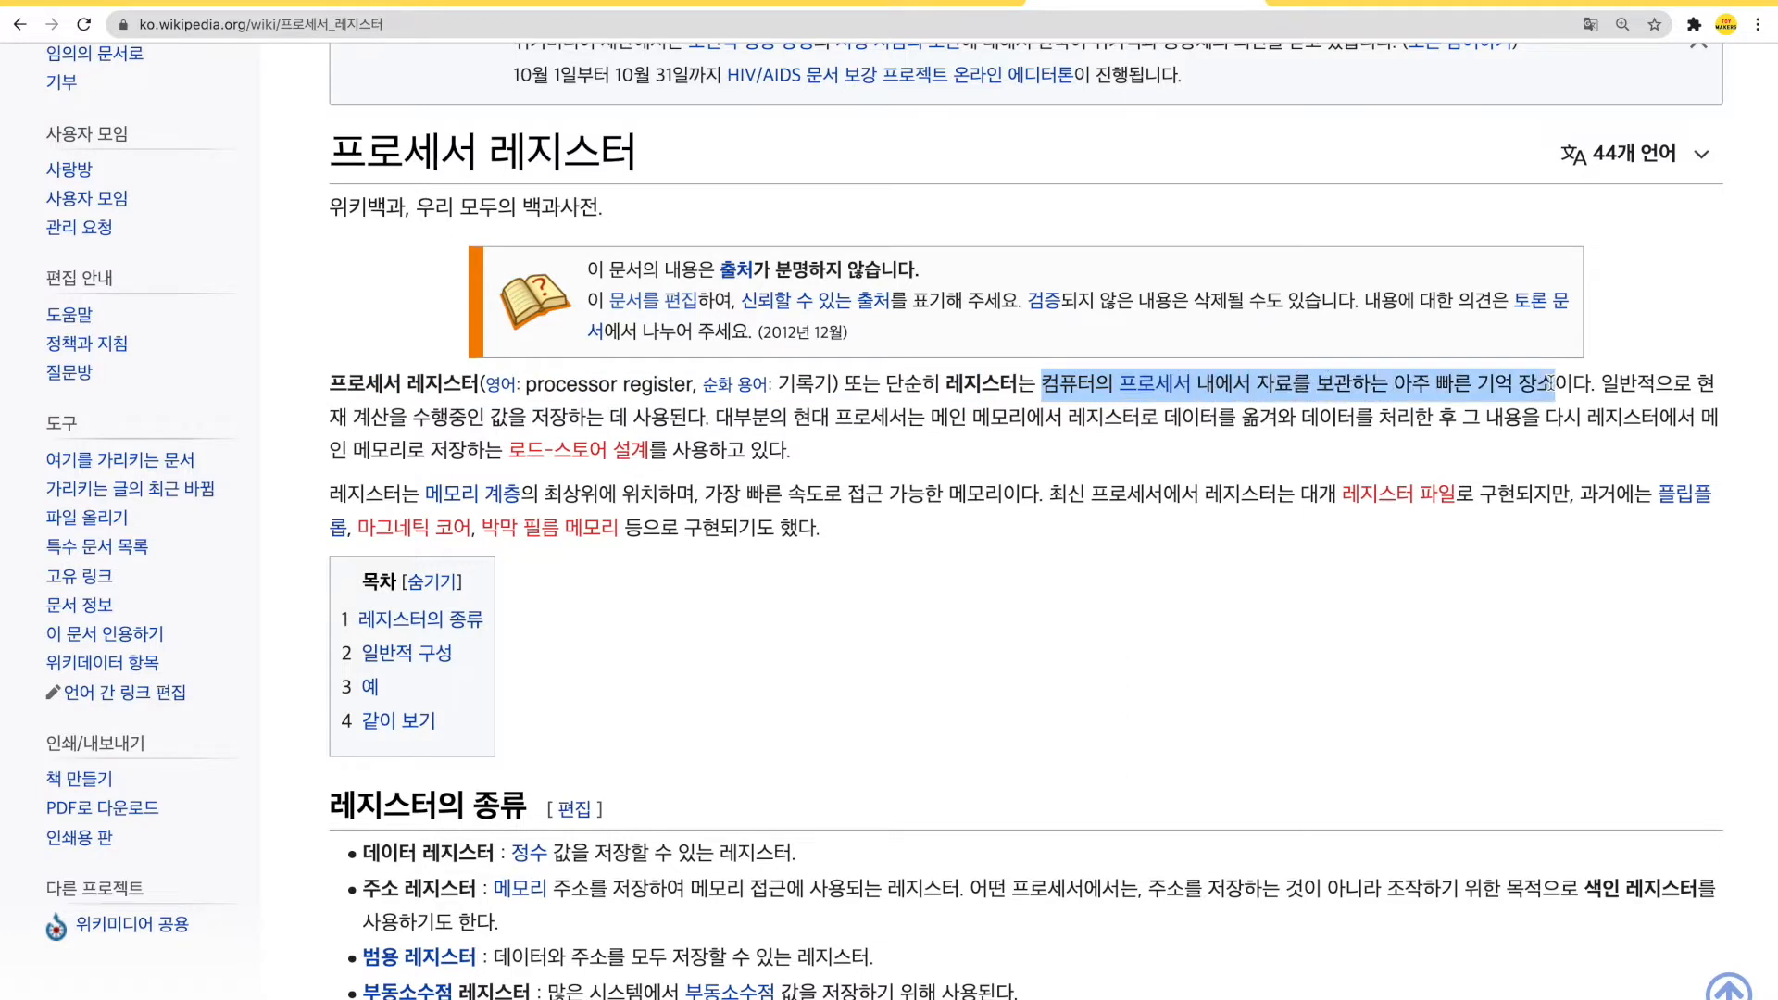
{"action": "left_click", "coordinate": [911, 3]}
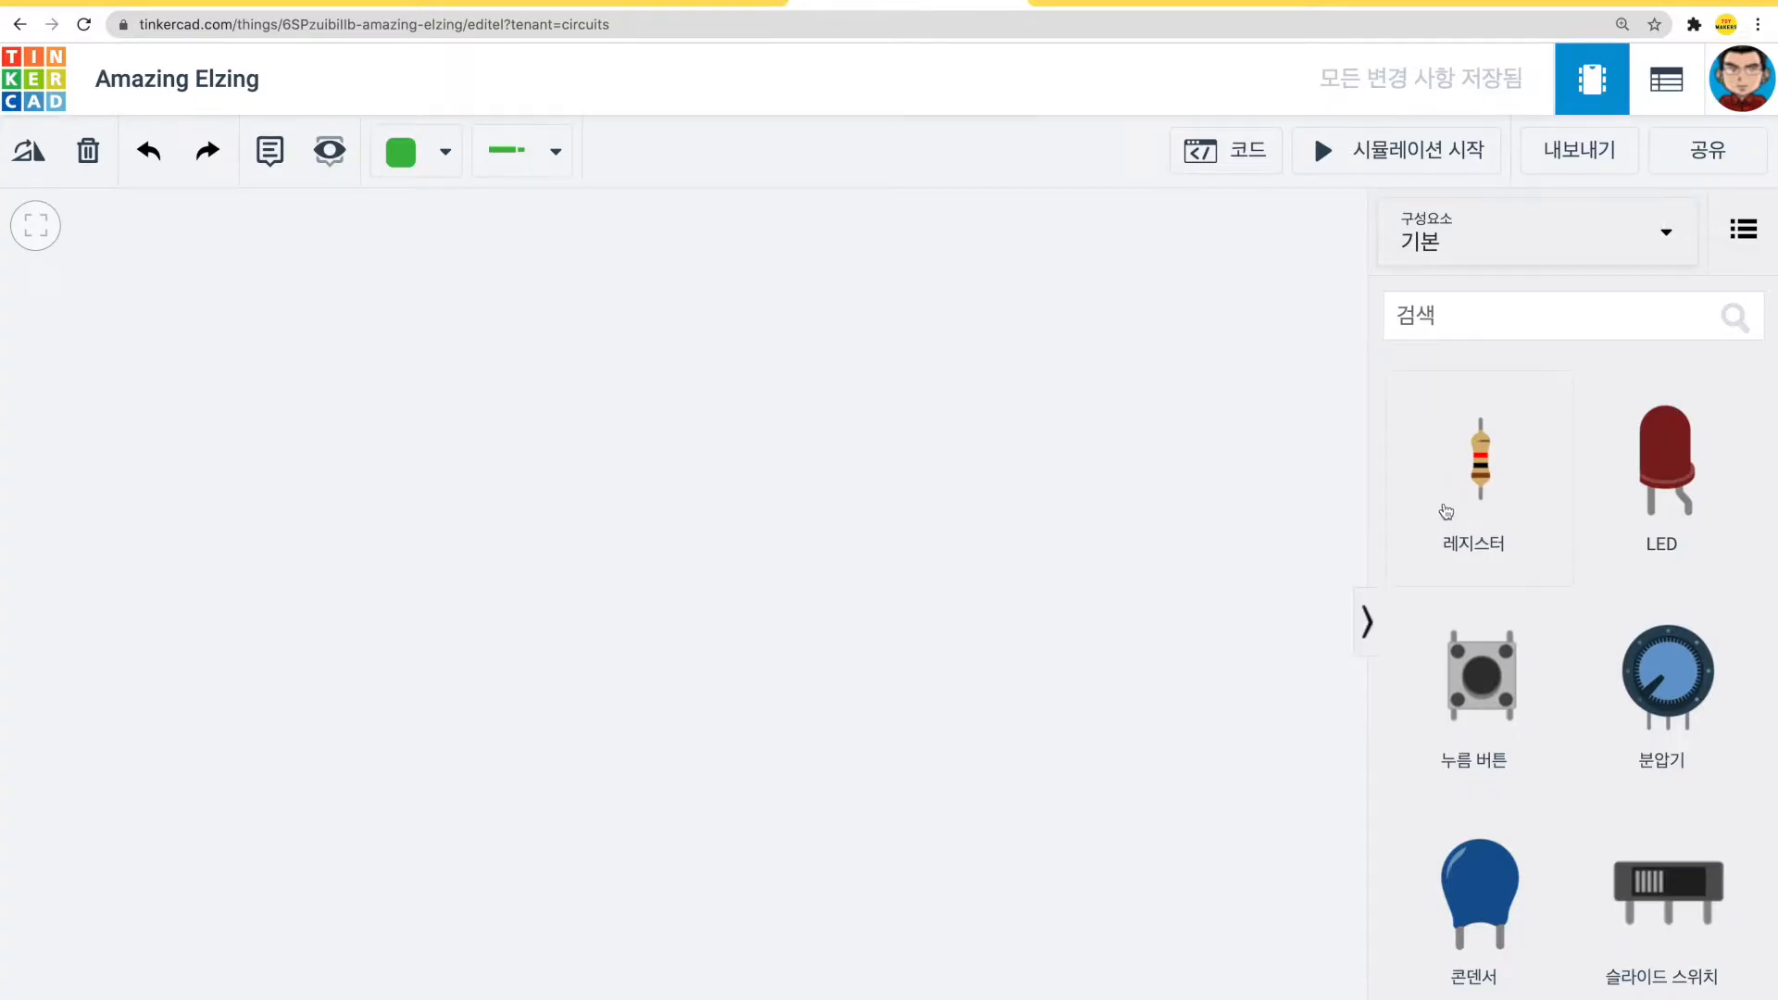
- Open TextEdit, reposition its blank document window, and write "Register /" on the first line
{"action": "key", "text": "super+space"}
{"action": "type", "text": "ㅅ"}
{"action": "key", "text": "BackSpace"}
{"action": "type", "text": "te"}
{"action": "key", "text": "Return"}
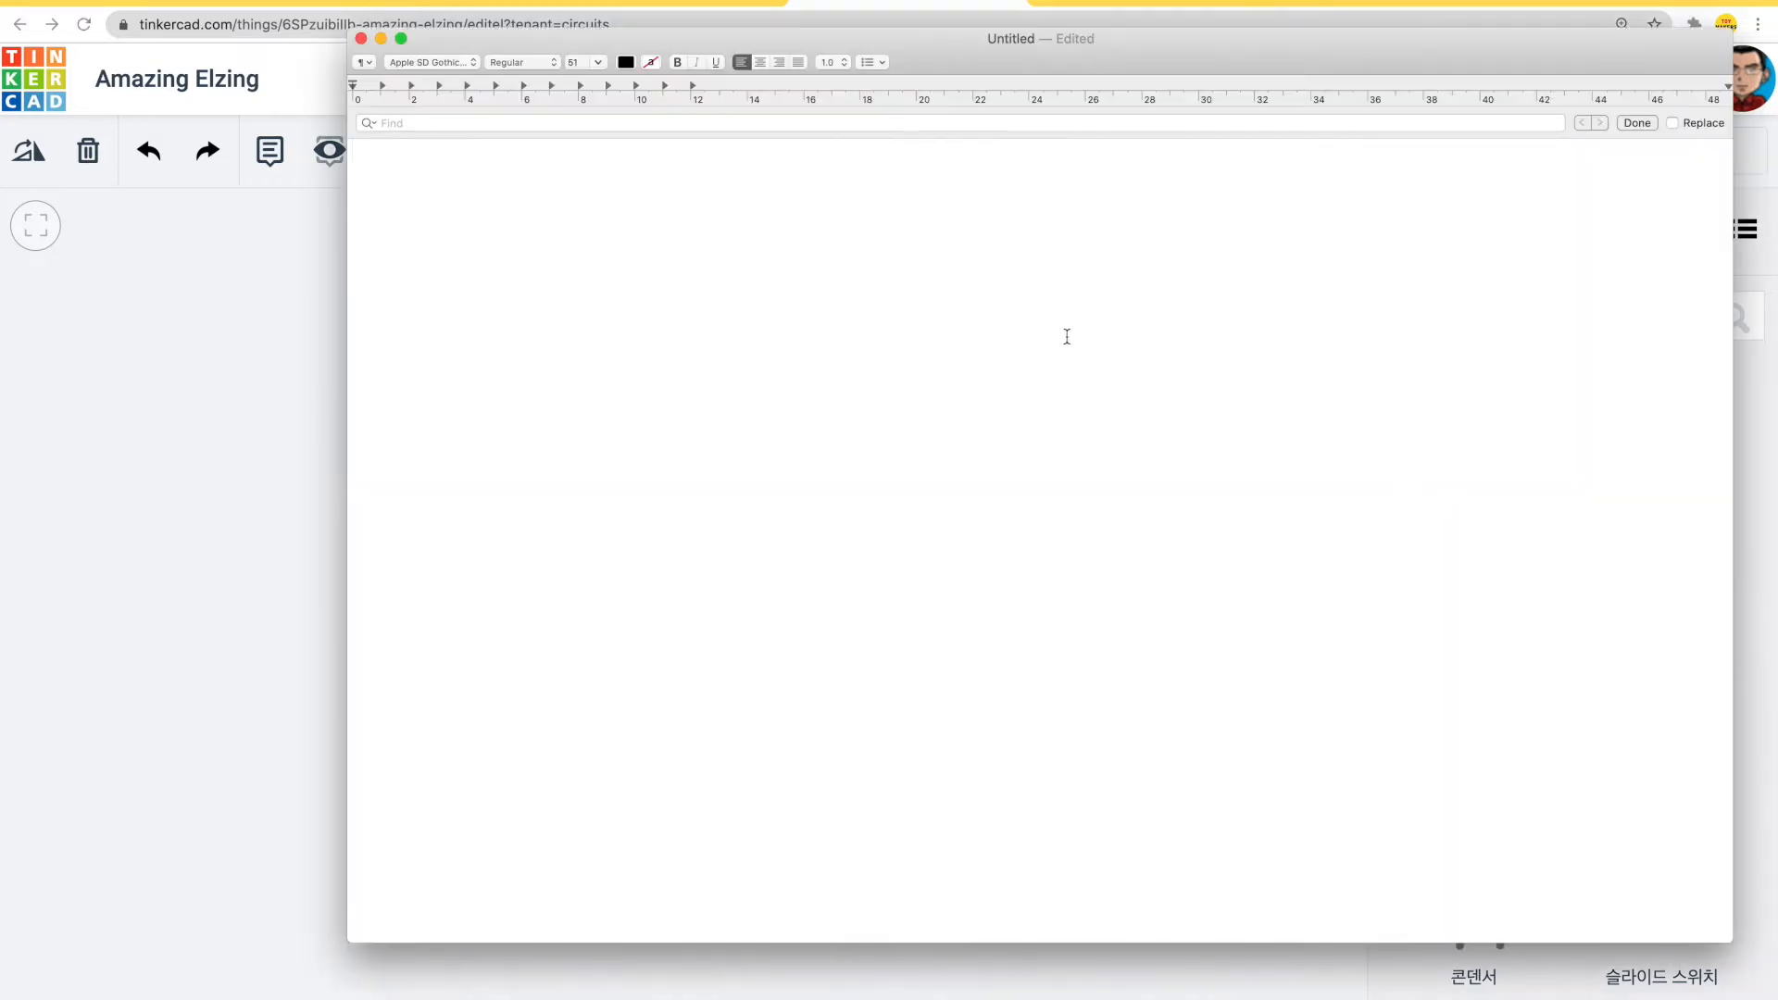
{"action": "left_click_drag", "start_coordinate": [1108, 46], "coordinate": [1098, 100]}
{"action": "key", "text": "Return"}
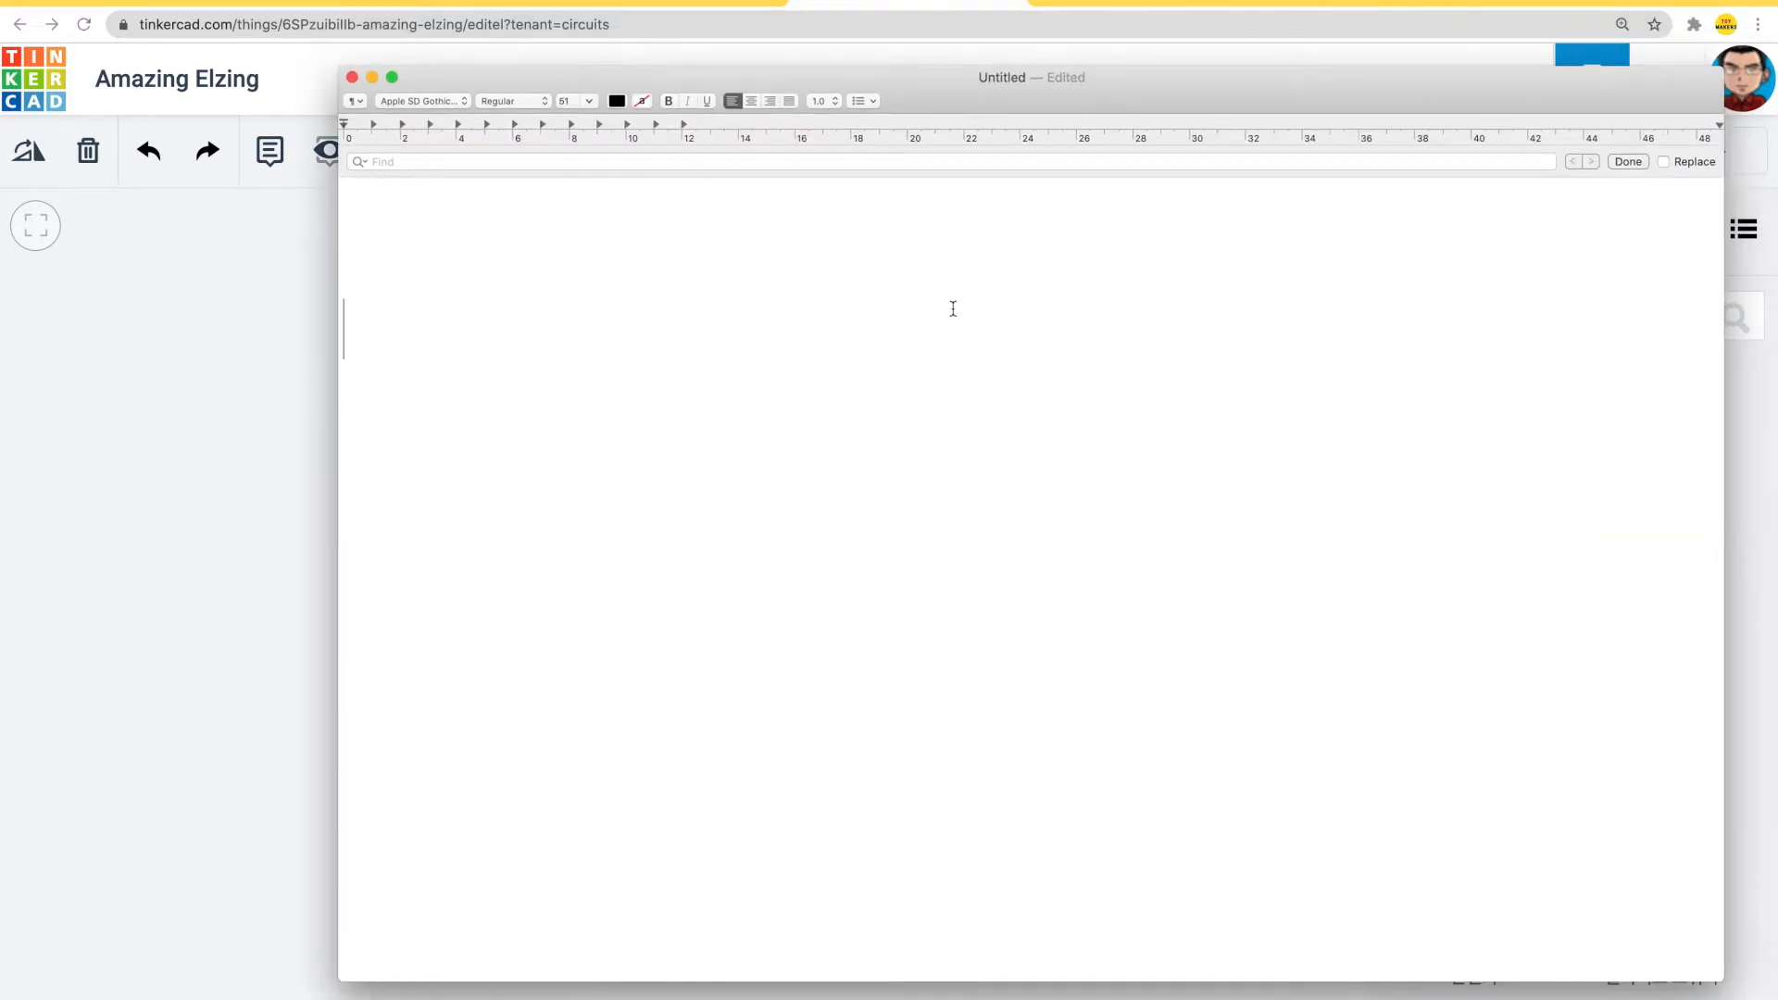
{"action": "key", "text": "BackSpace"}
{"action": "type", "text": "Register"}
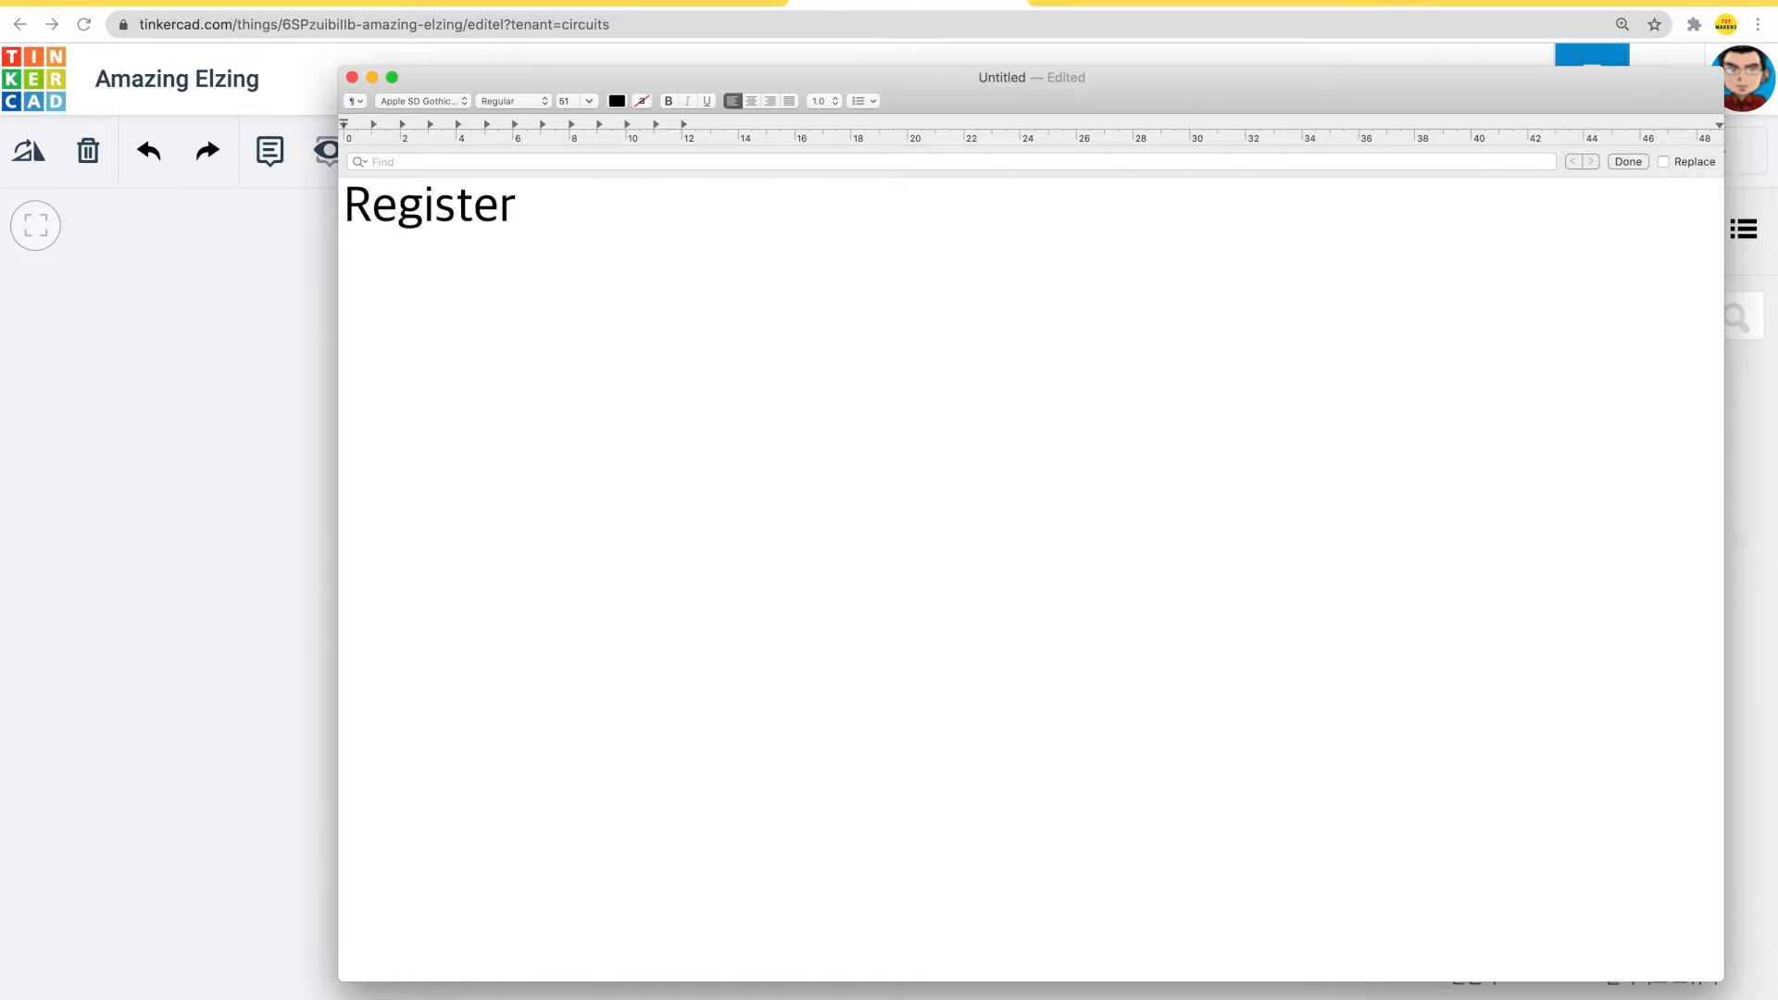
{"action": "type", "text": " /"}
- Complete the TextEdit note with "Resistor" after the slash and "레지스터" on a second line
{"action": "left_click", "coordinate": [311, 442]}
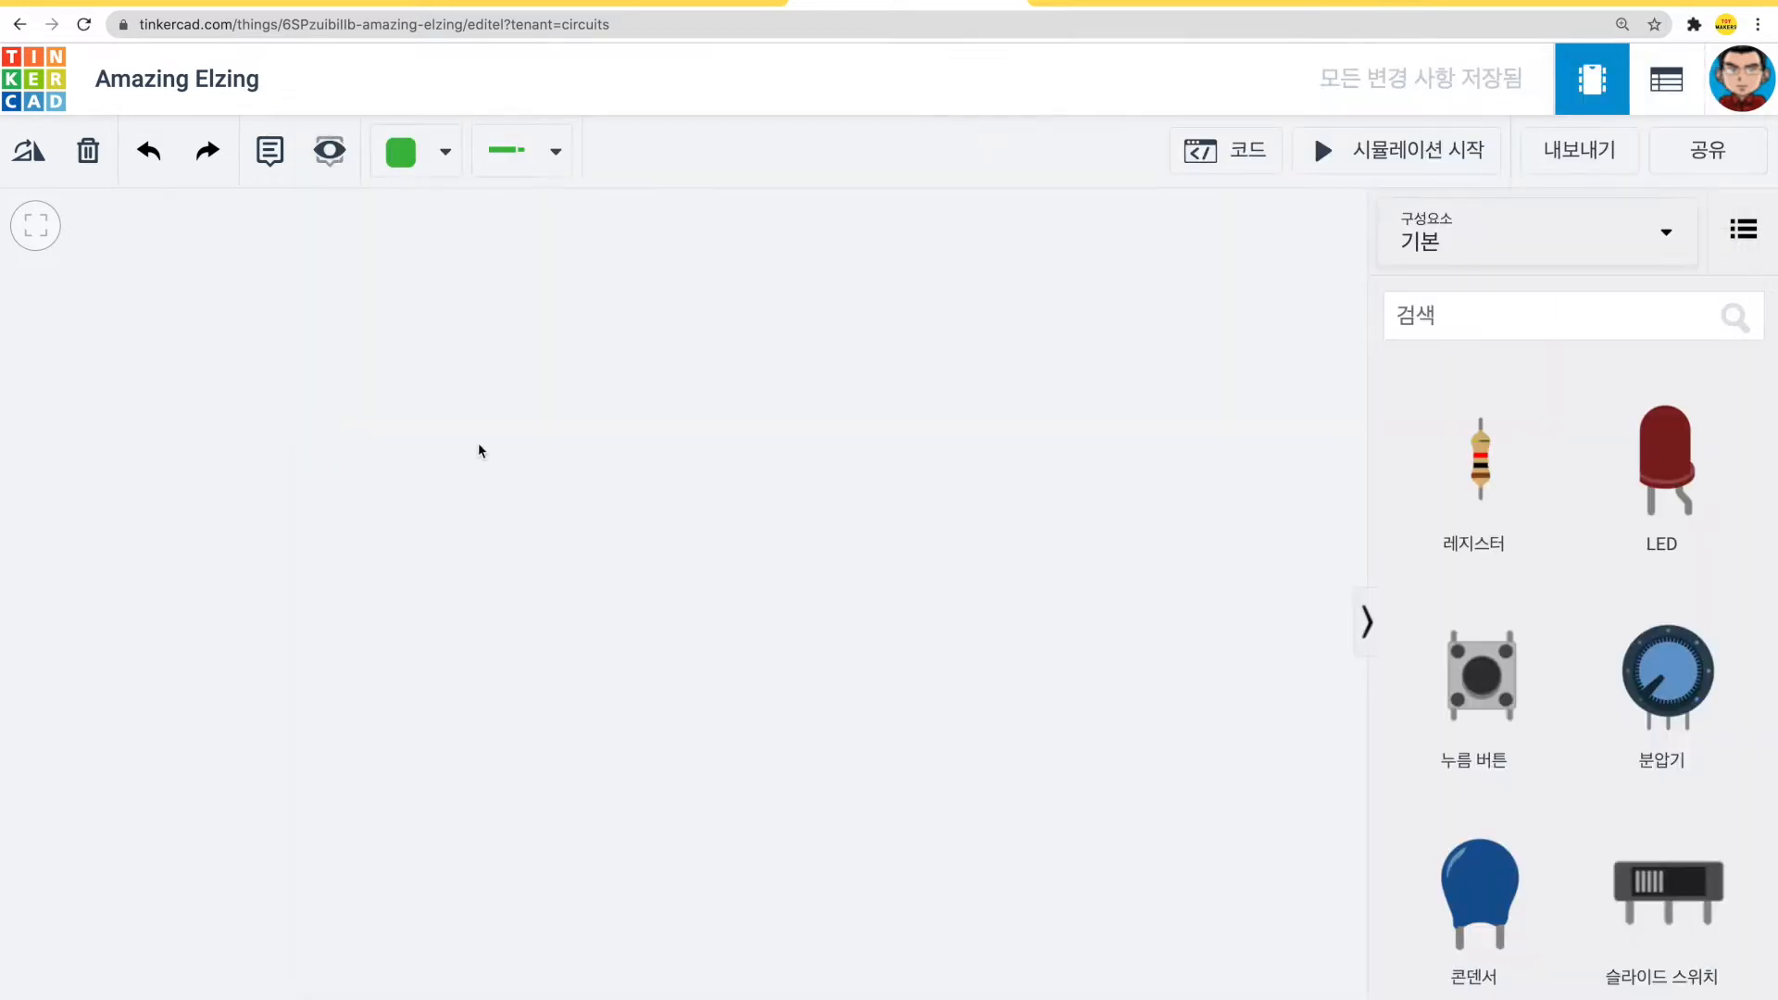
{"action": "key", "text": "super+Tab"}
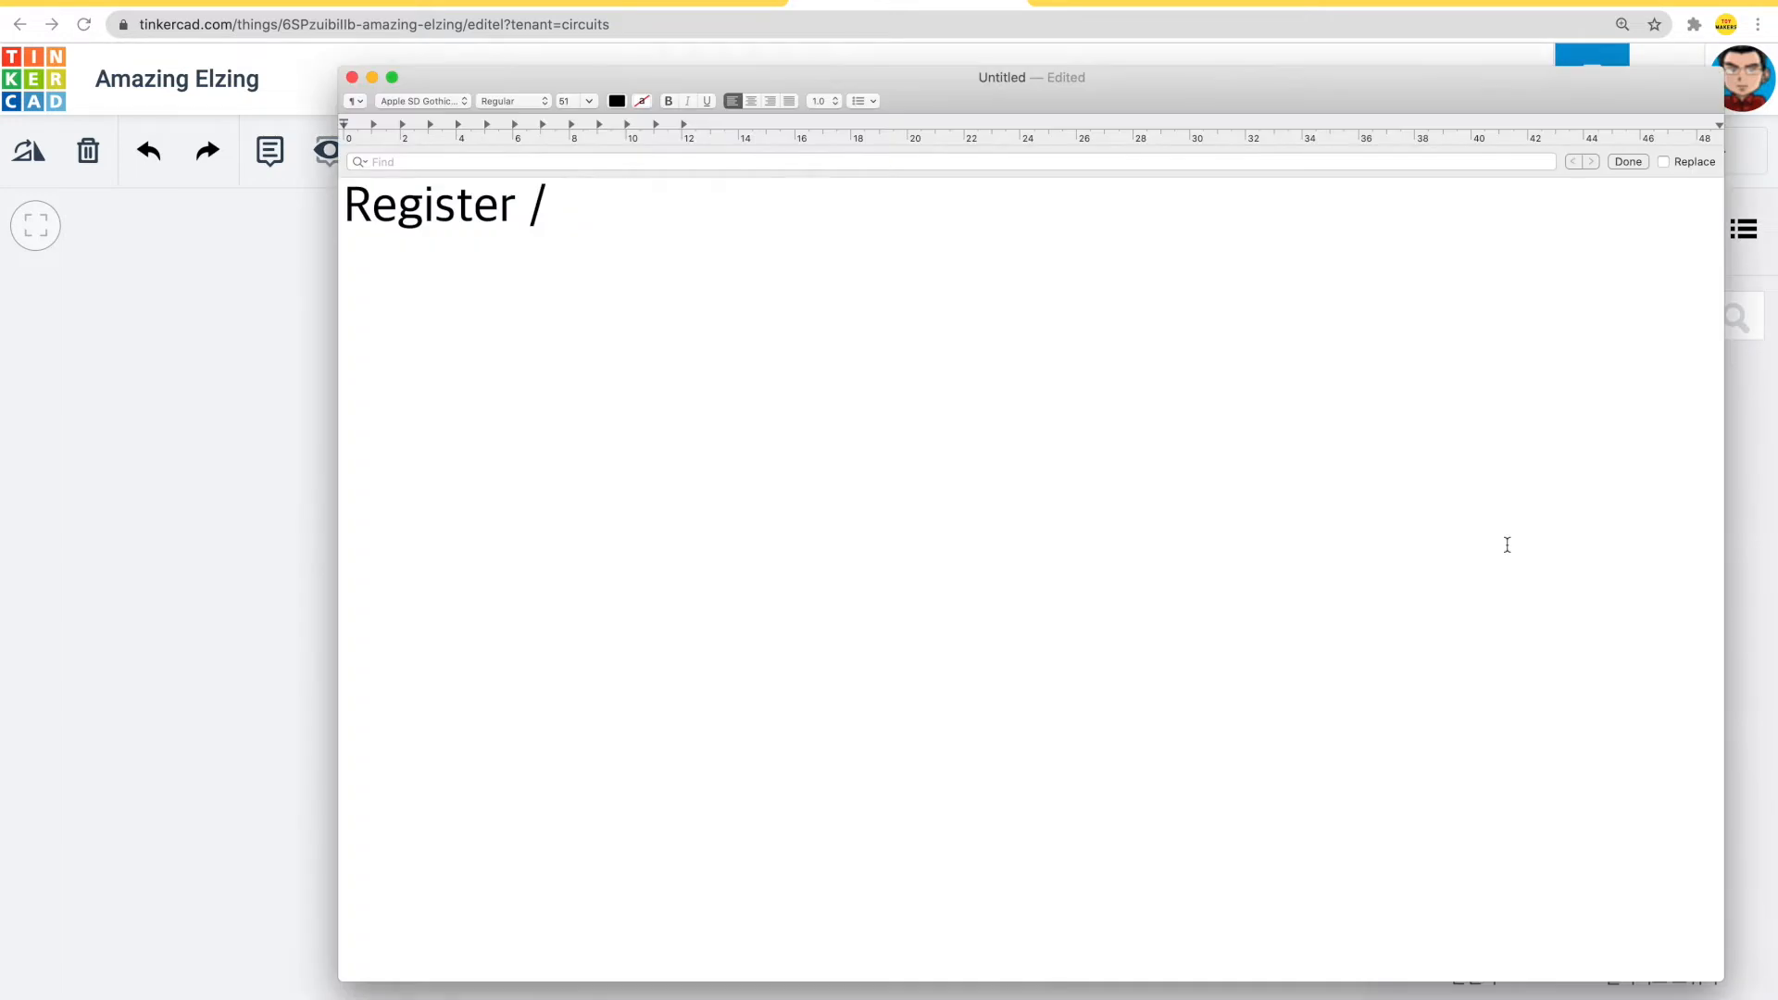
{"action": "type", "text": "Resistor"}
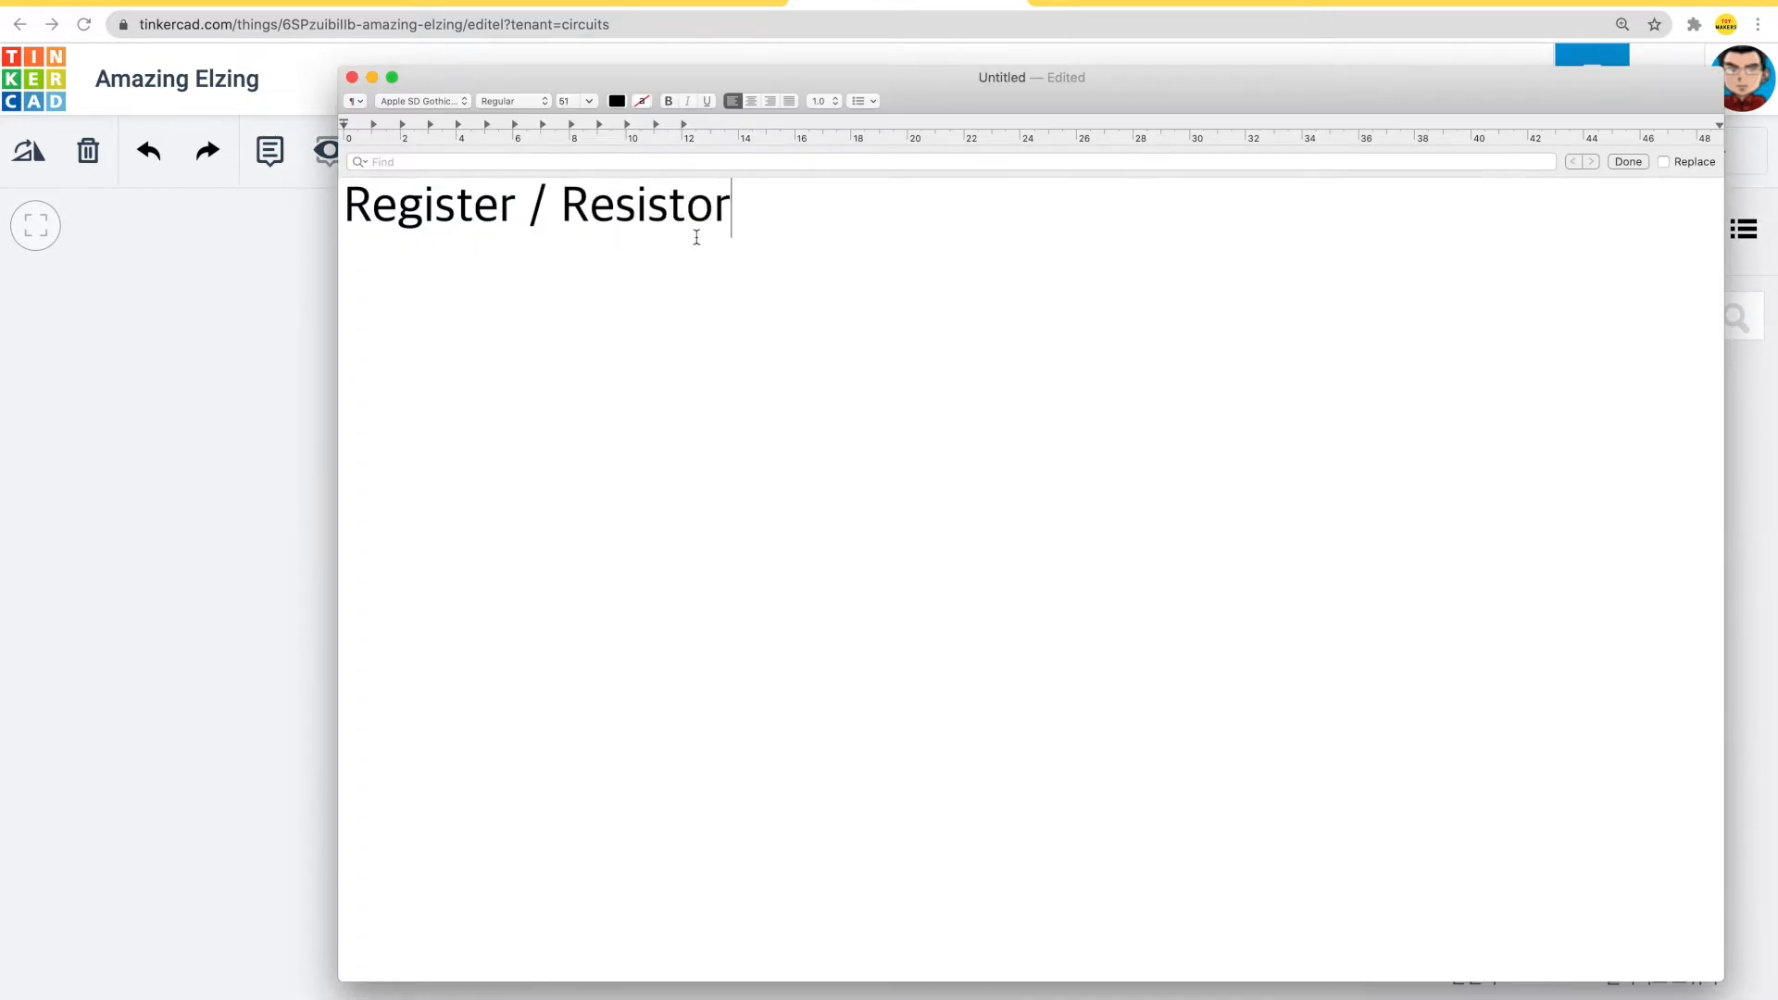
{"action": "key", "text": "Return"}
{"action": "type", "text": "레지스터"}
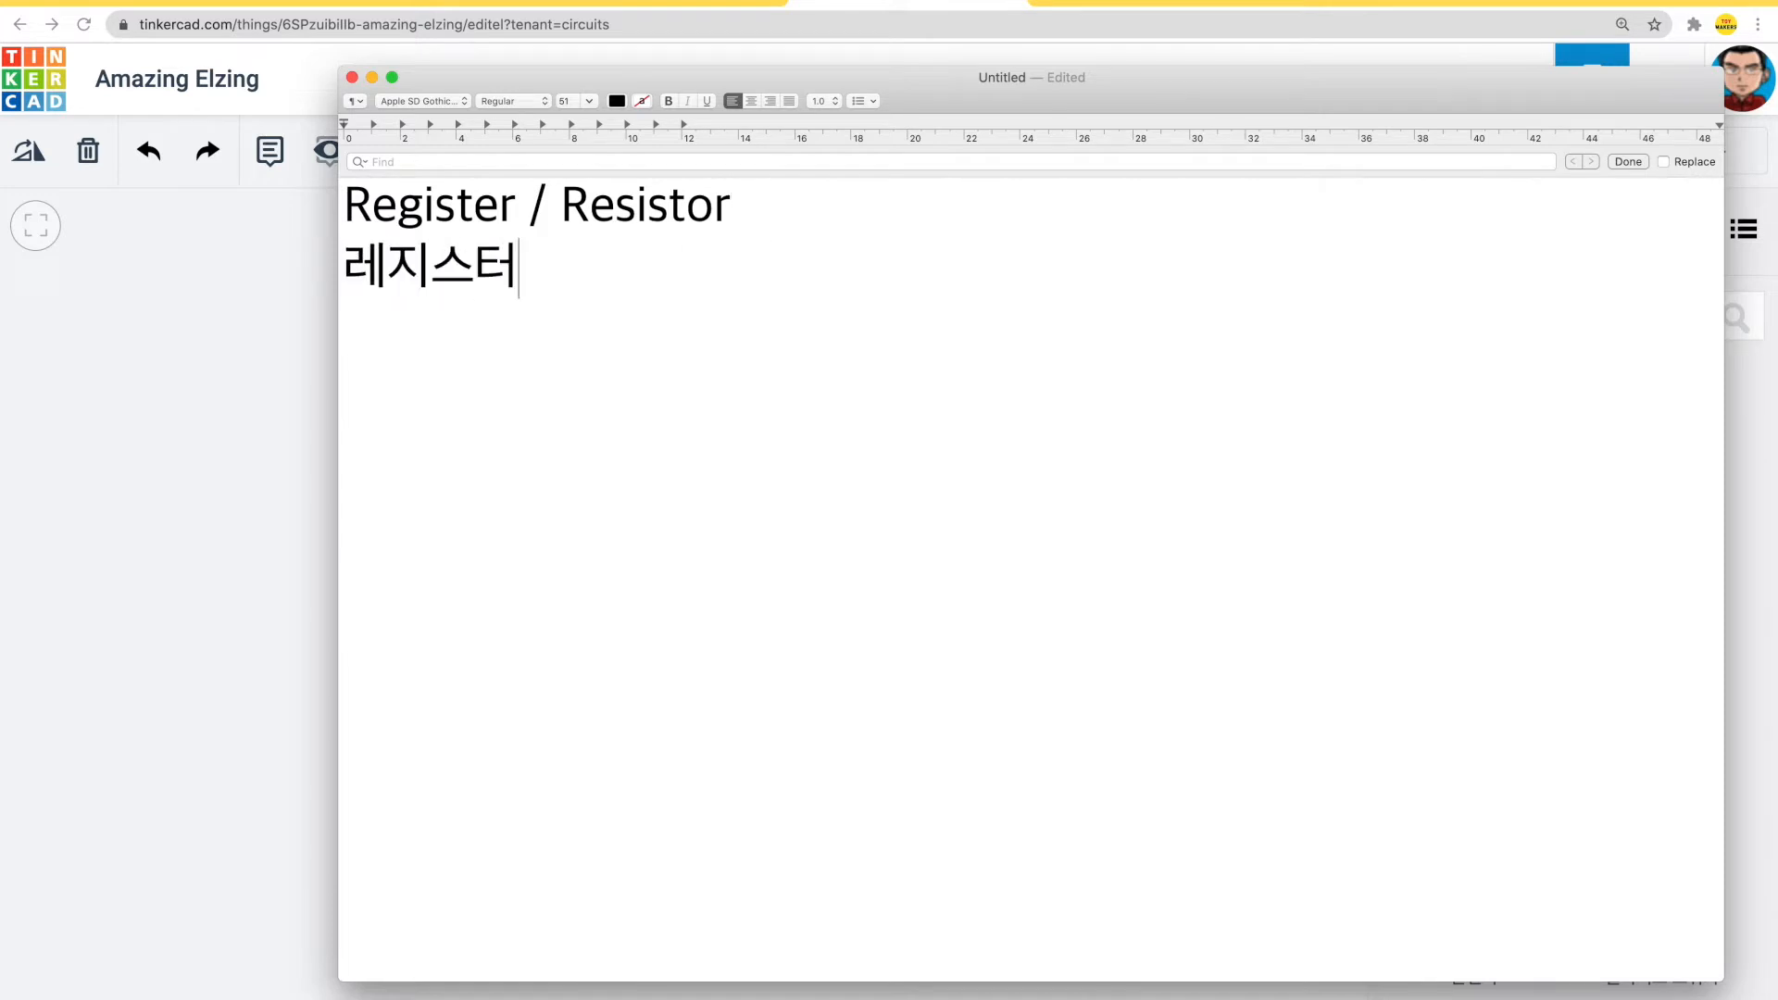
- Highlight "레지스터", "Register" and "Resistor" in turn to compare the terms, and return to Tinkercad
{"action": "left_click_drag", "start_coordinate": [547, 274], "coordinate": [304, 270]}
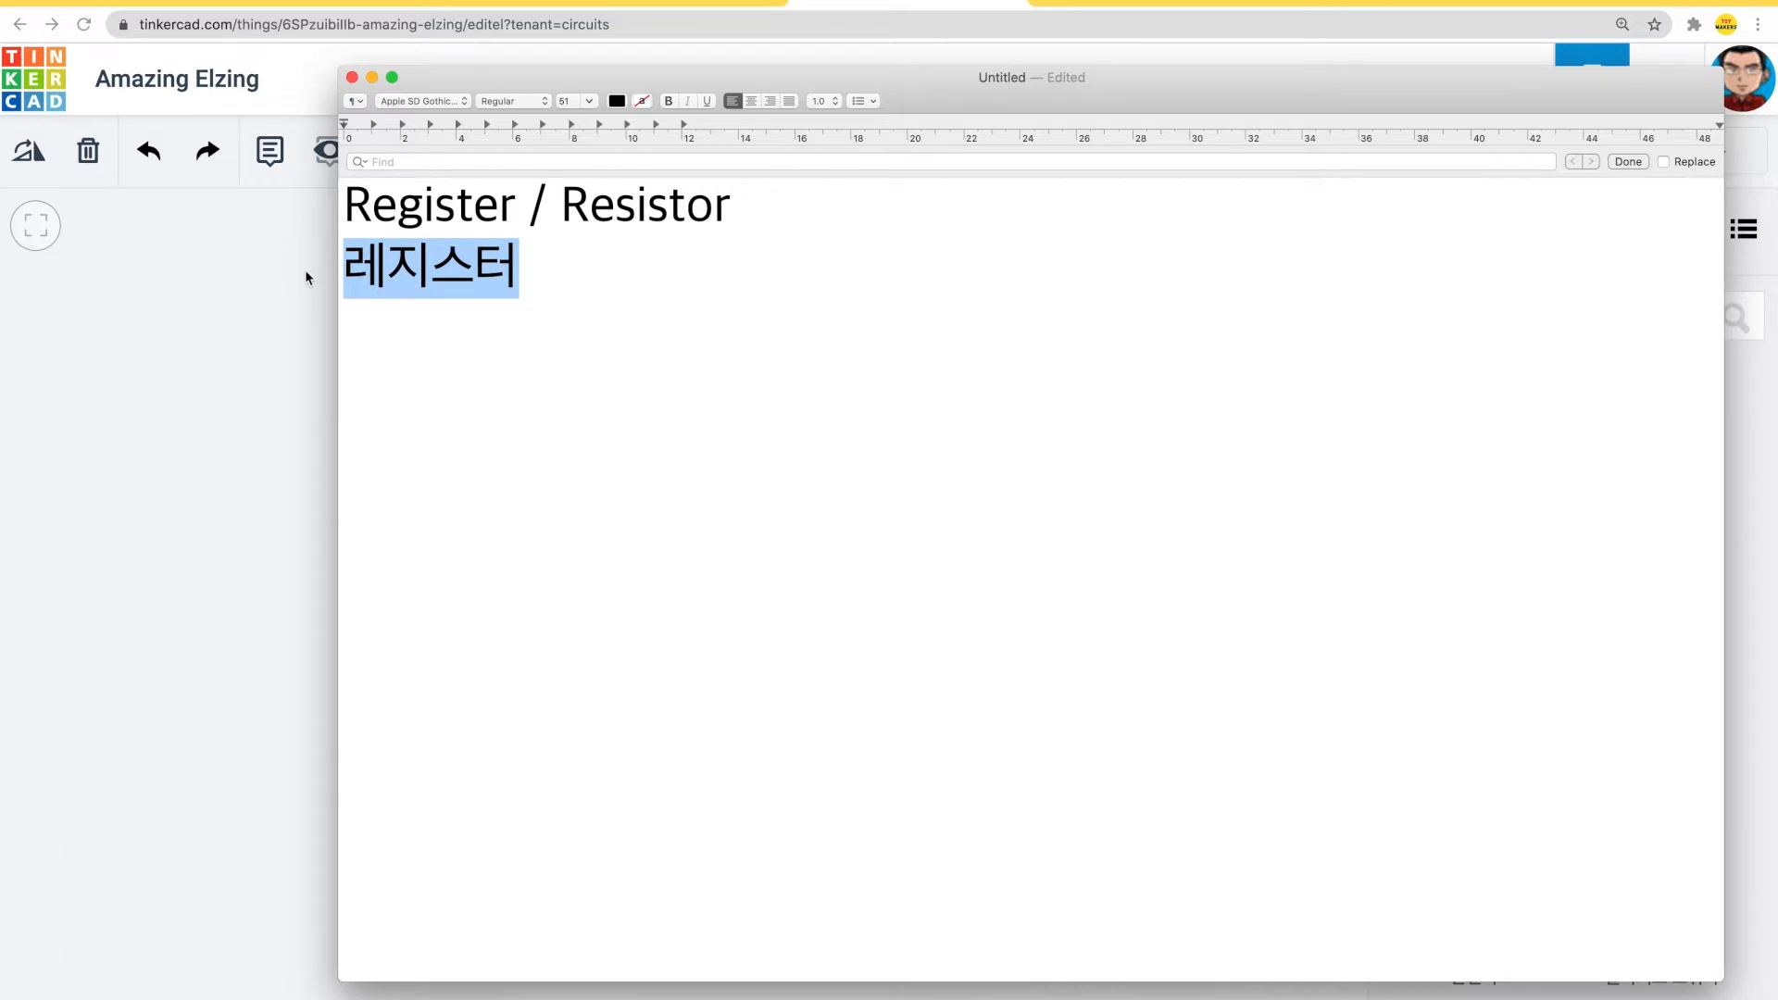
{"action": "left_click_drag", "start_coordinate": [516, 205], "coordinate": [350, 211]}
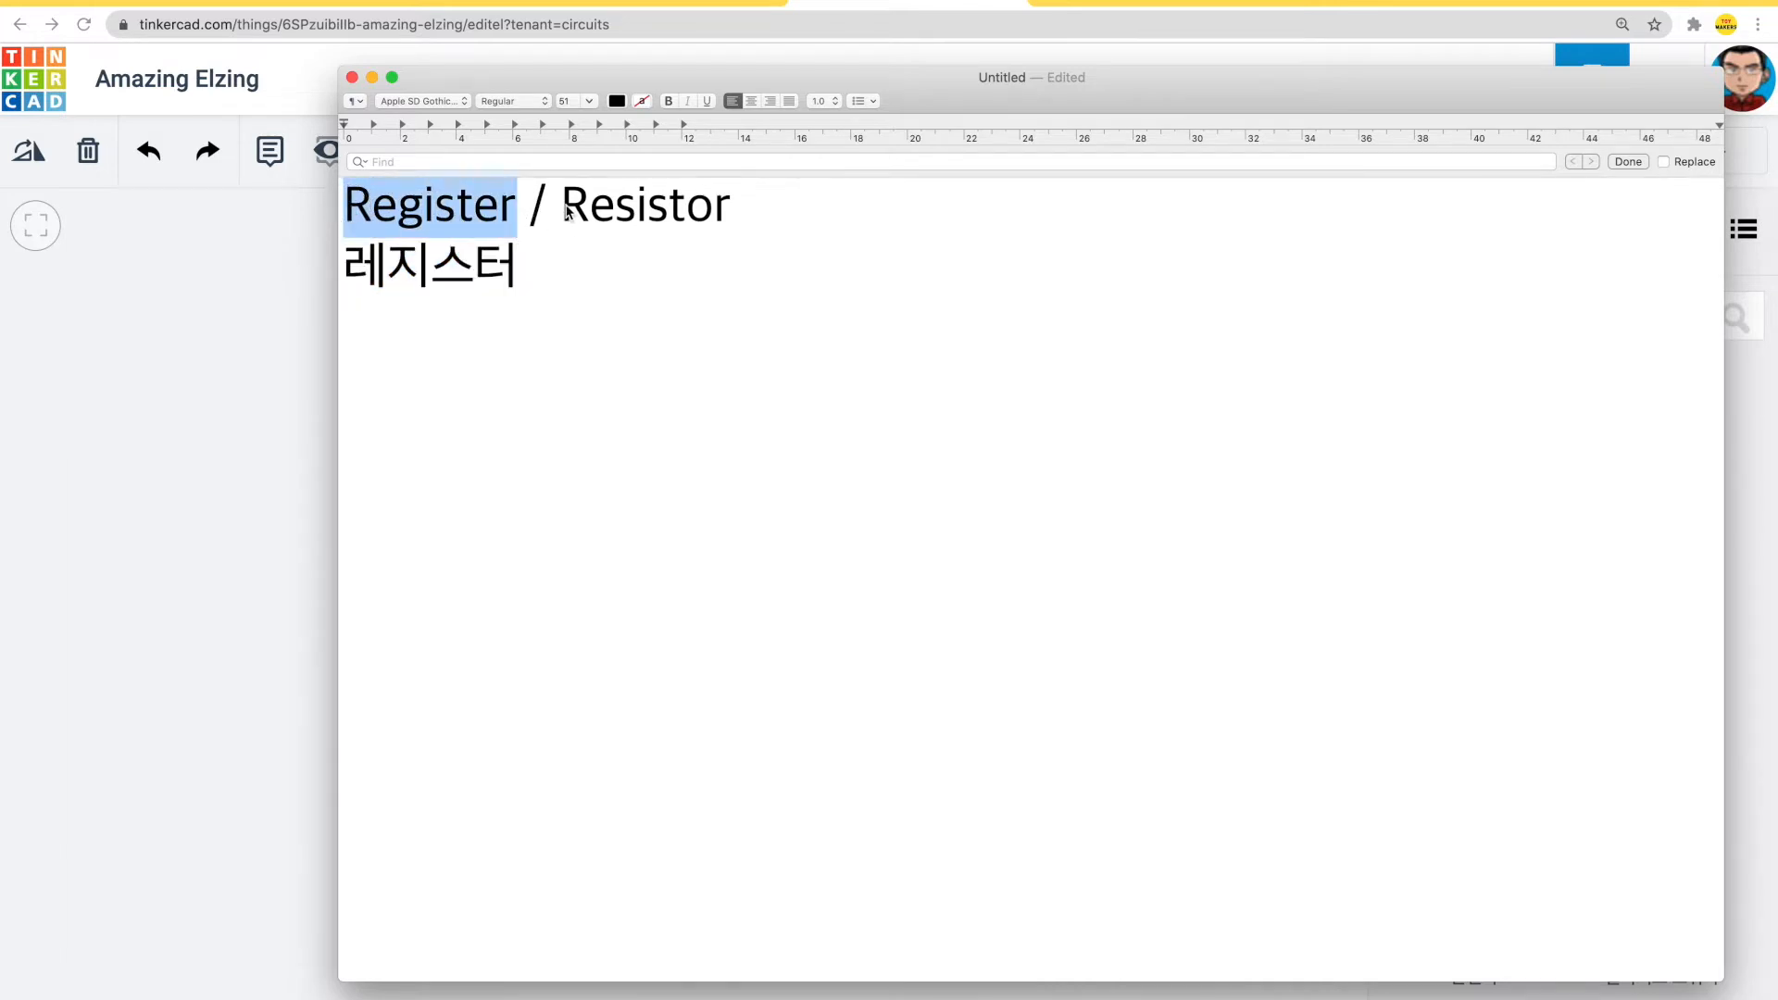
{"action": "left_click_drag", "start_coordinate": [562, 209], "coordinate": [766, 207]}
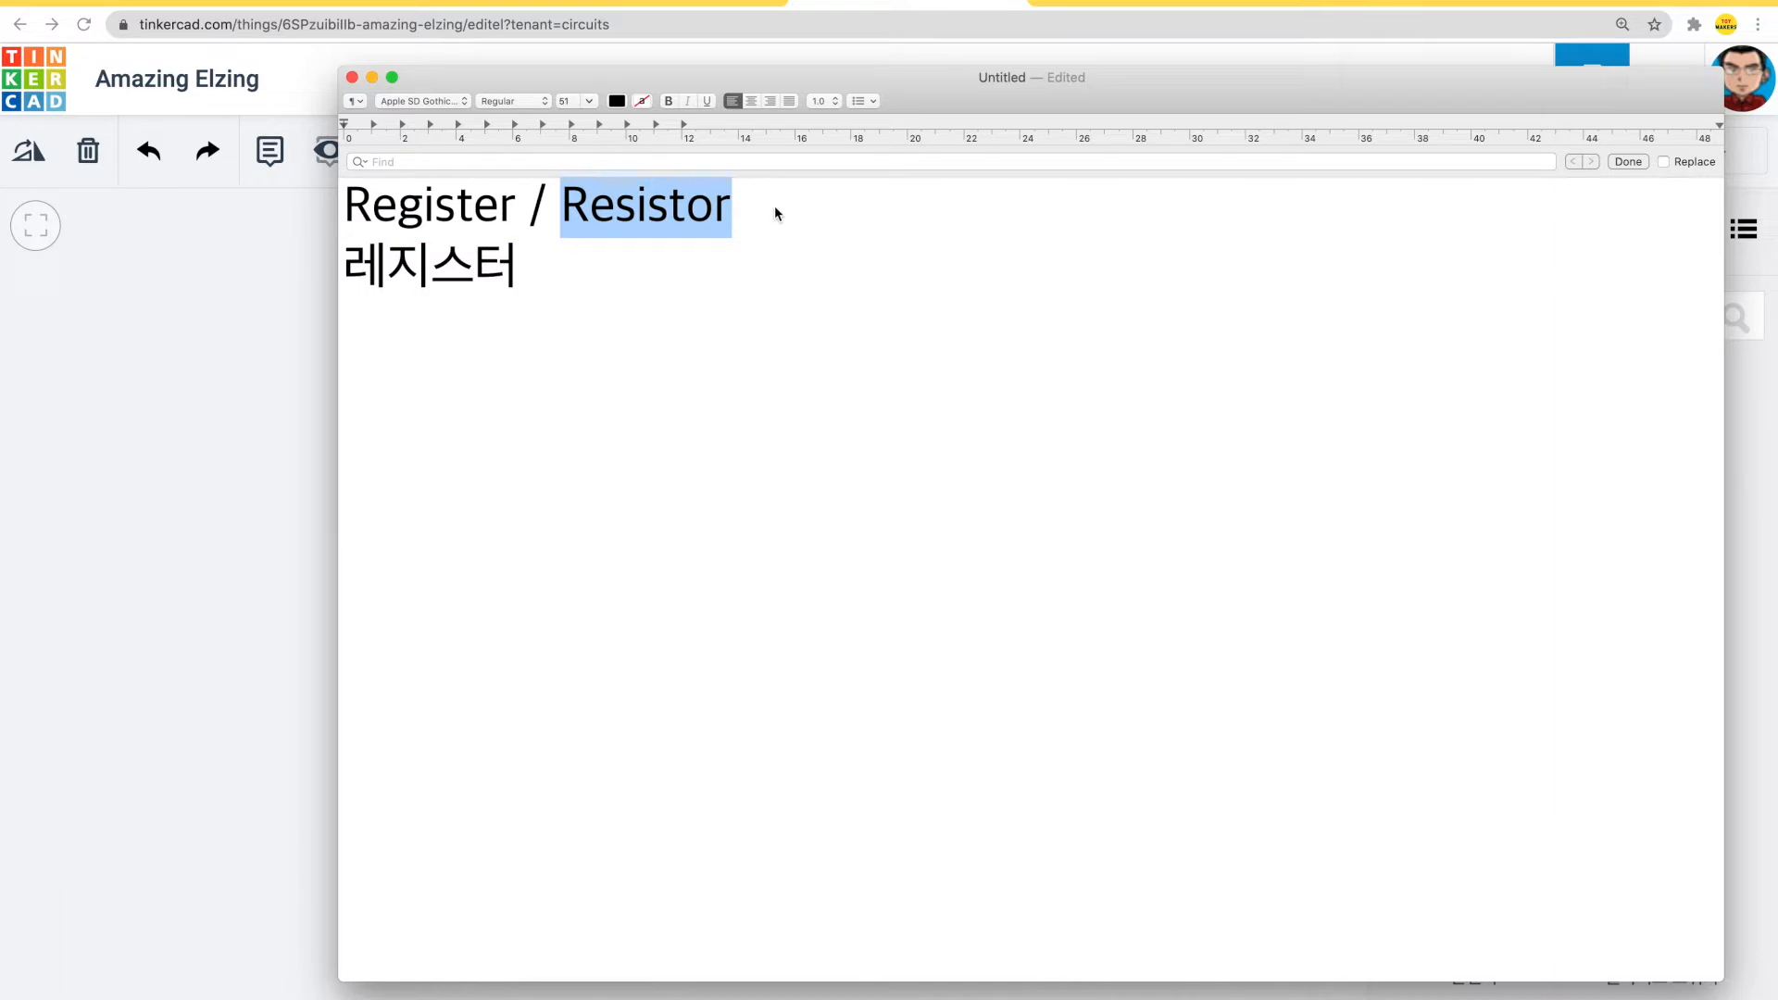
{"action": "left_click", "coordinate": [260, 545]}
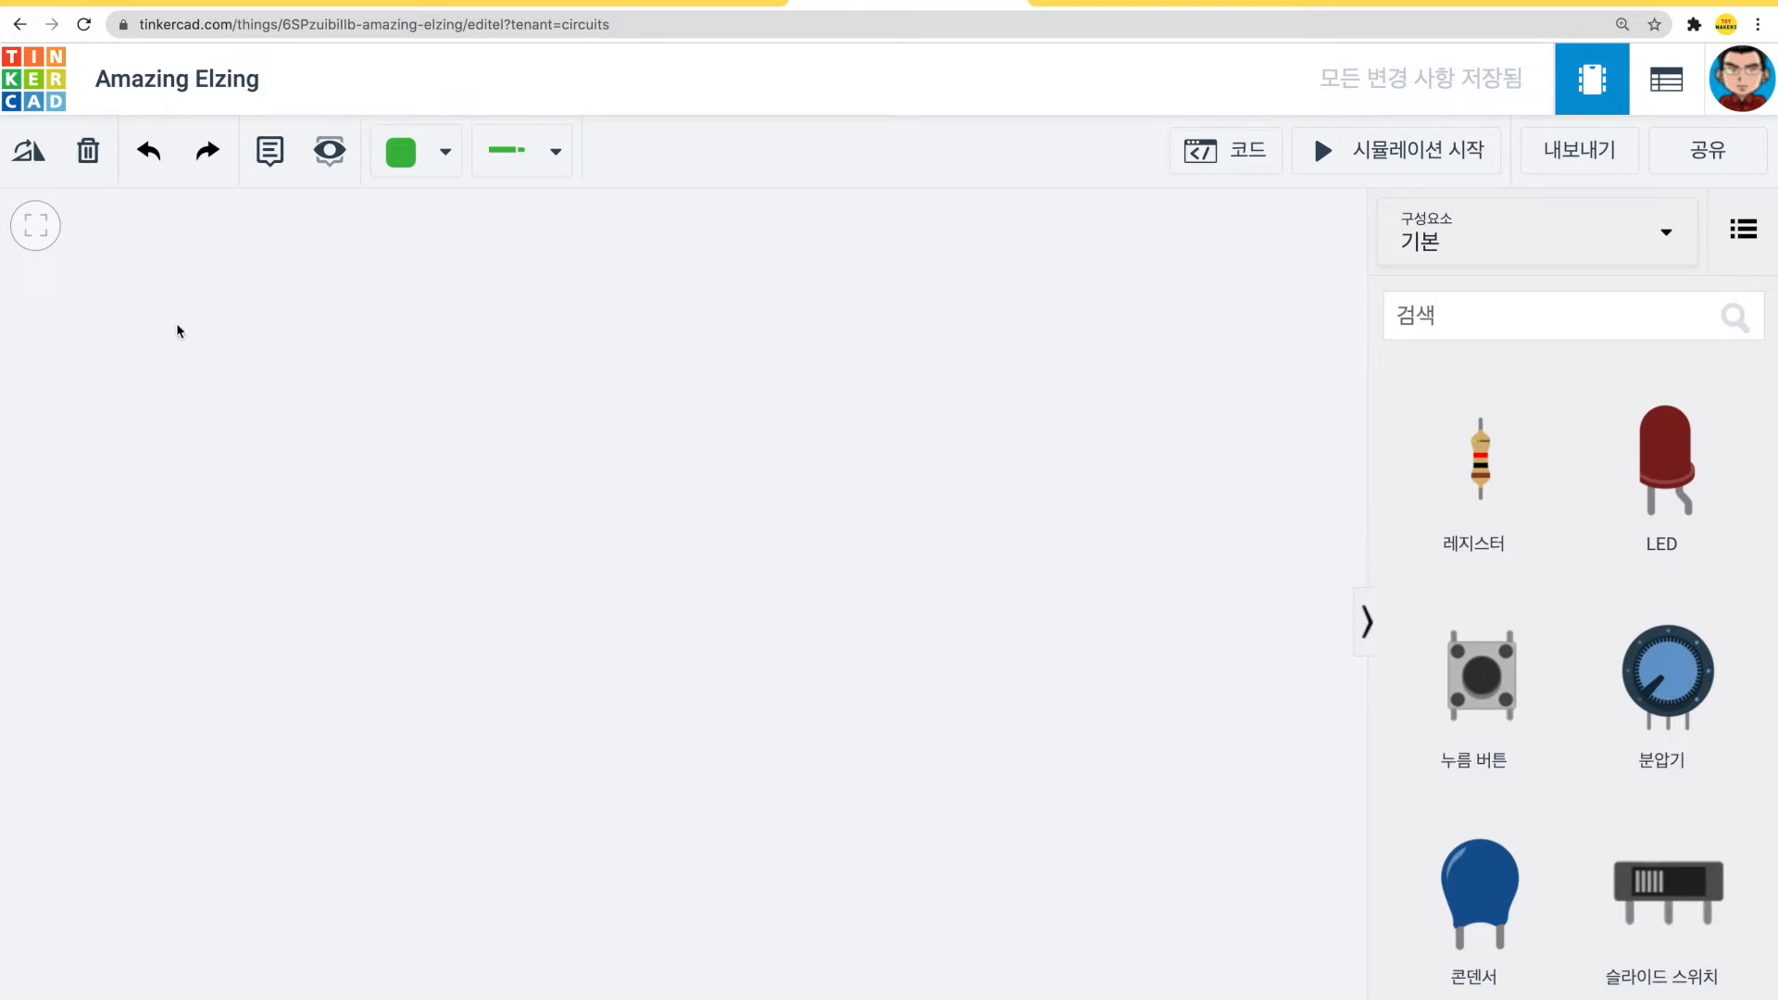
- Return to the circuits dashboard and change the site language to English (Default)
{"action": "left_click", "coordinate": [51, 78]}
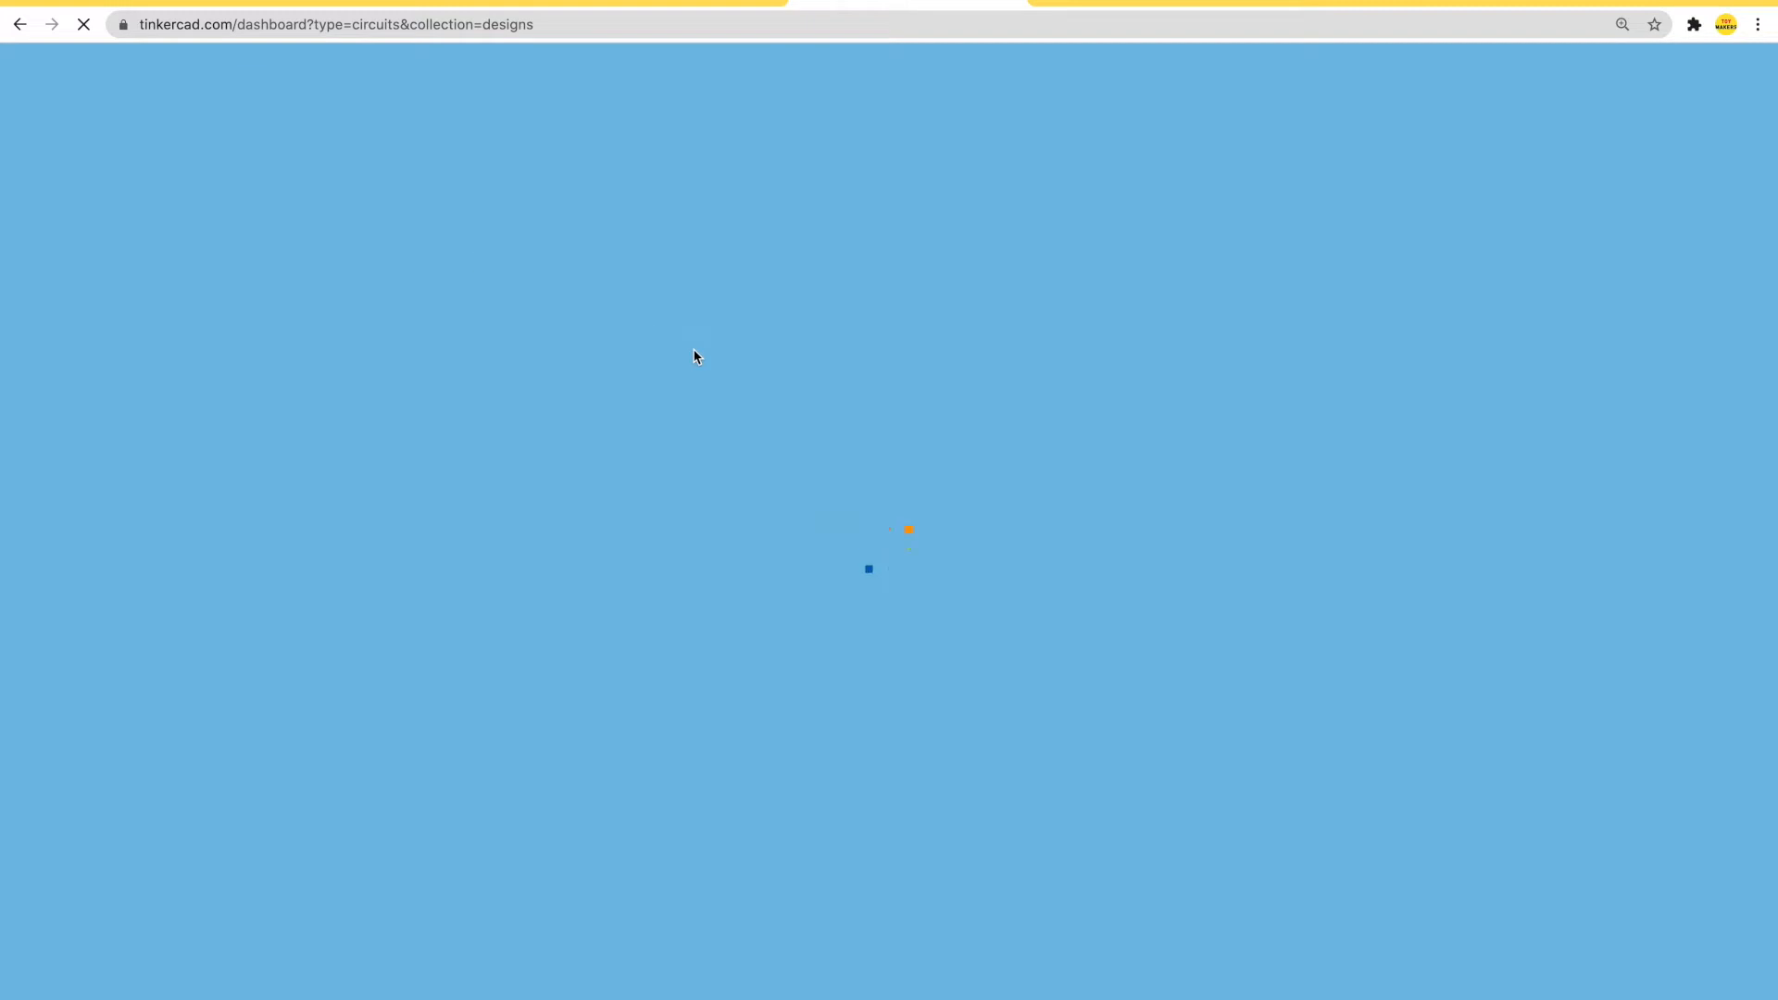
{"action": "scroll", "coordinate": [1034, 493], "scroll_direction": "down", "scroll_amount": 1}
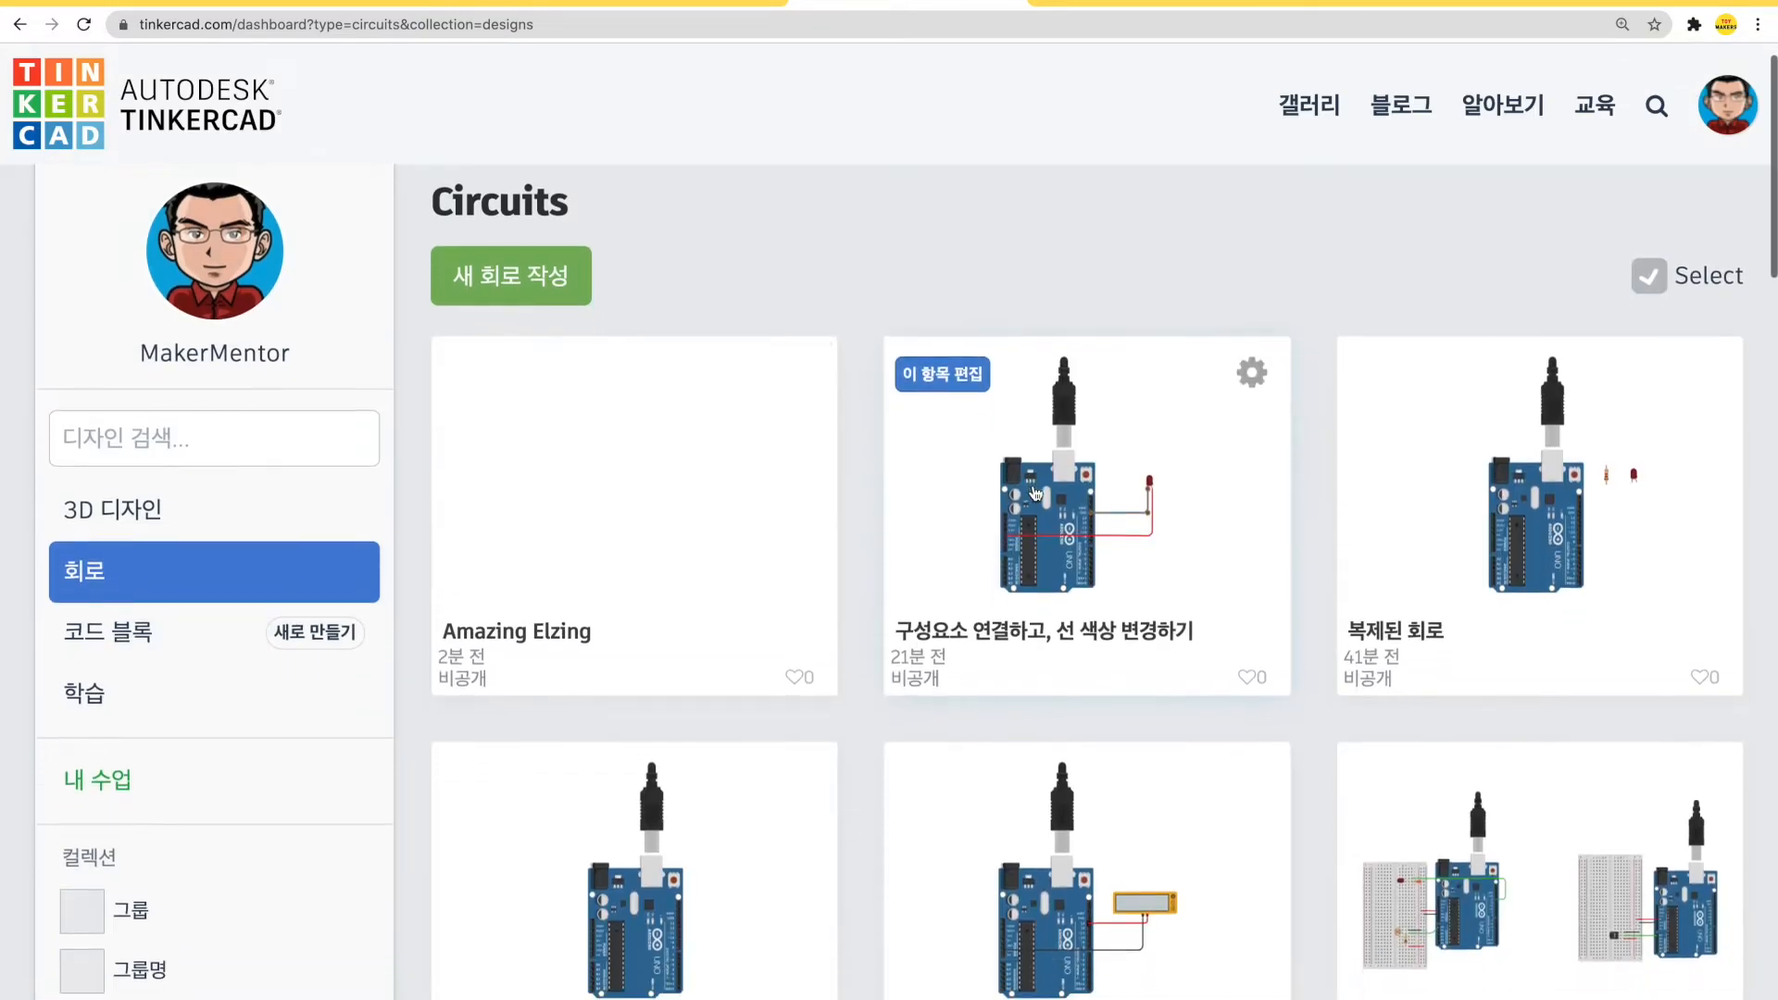
{"action": "scroll", "coordinate": [1034, 492], "scroll_direction": "down", "scroll_amount": 20}
{"action": "scroll", "coordinate": [1035, 493], "scroll_direction": "down", "scroll_amount": 15}
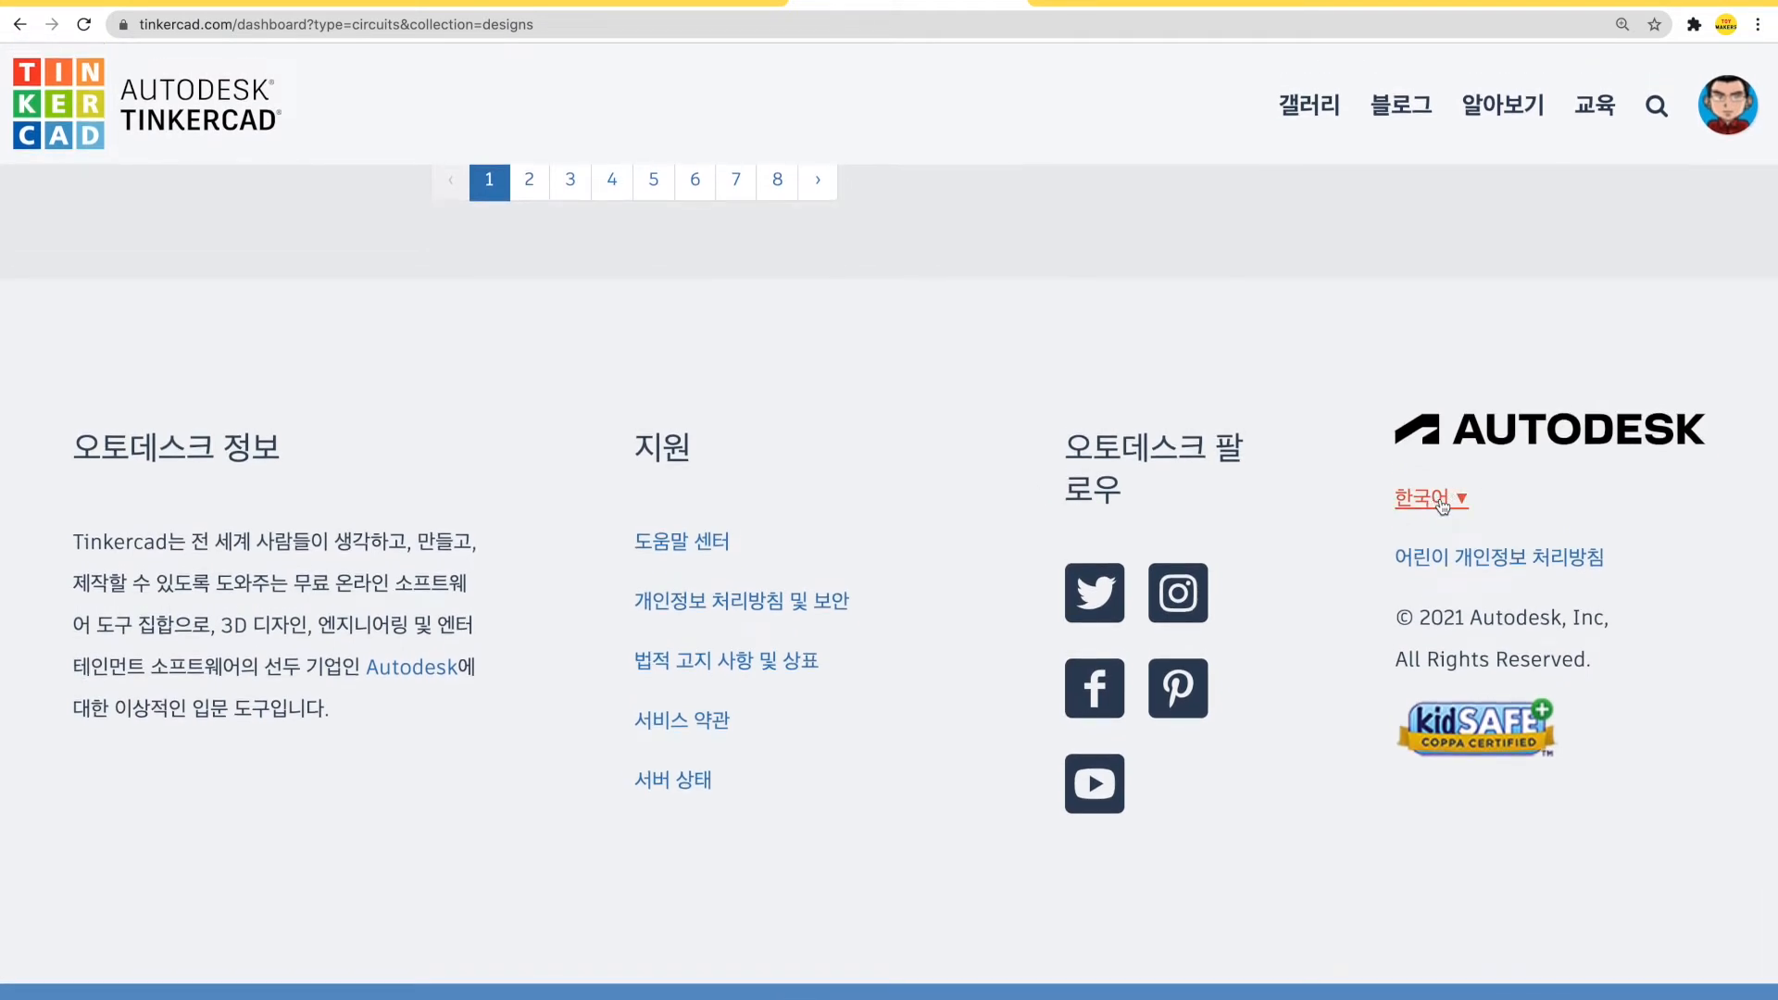
{"action": "left_click", "coordinate": [1442, 501]}
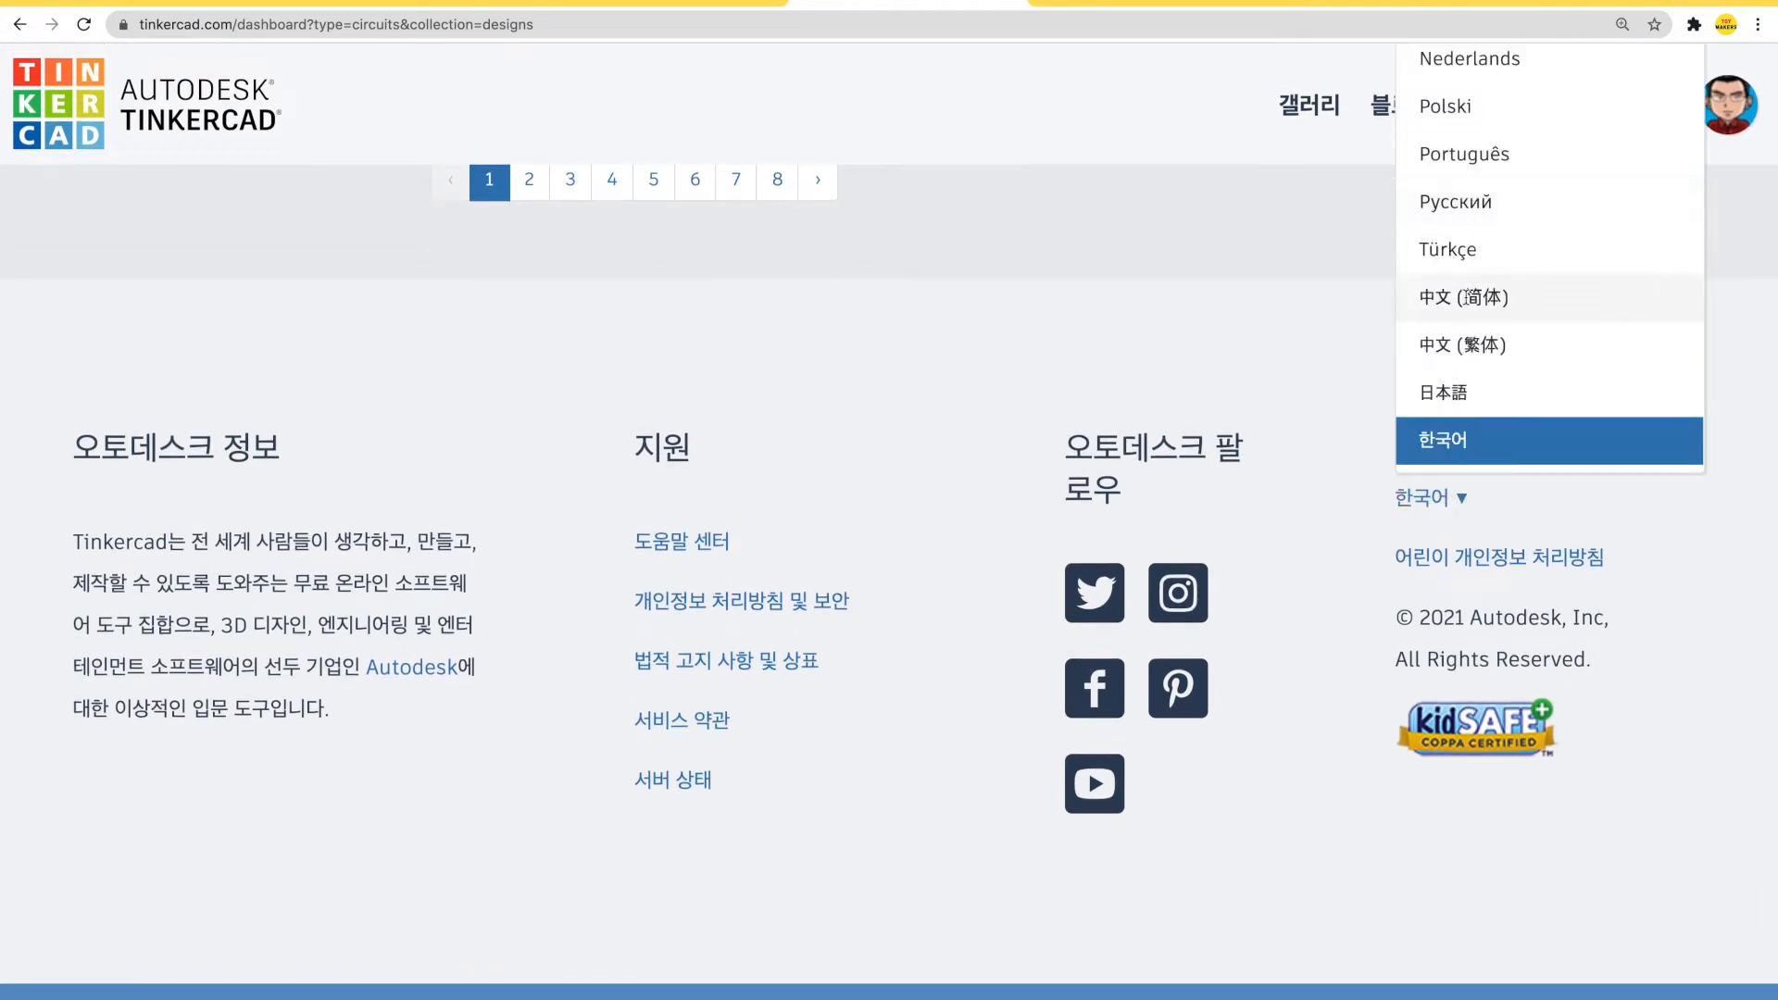
{"action": "scroll", "coordinate": [1468, 297], "scroll_direction": "up", "scroll_amount": 3}
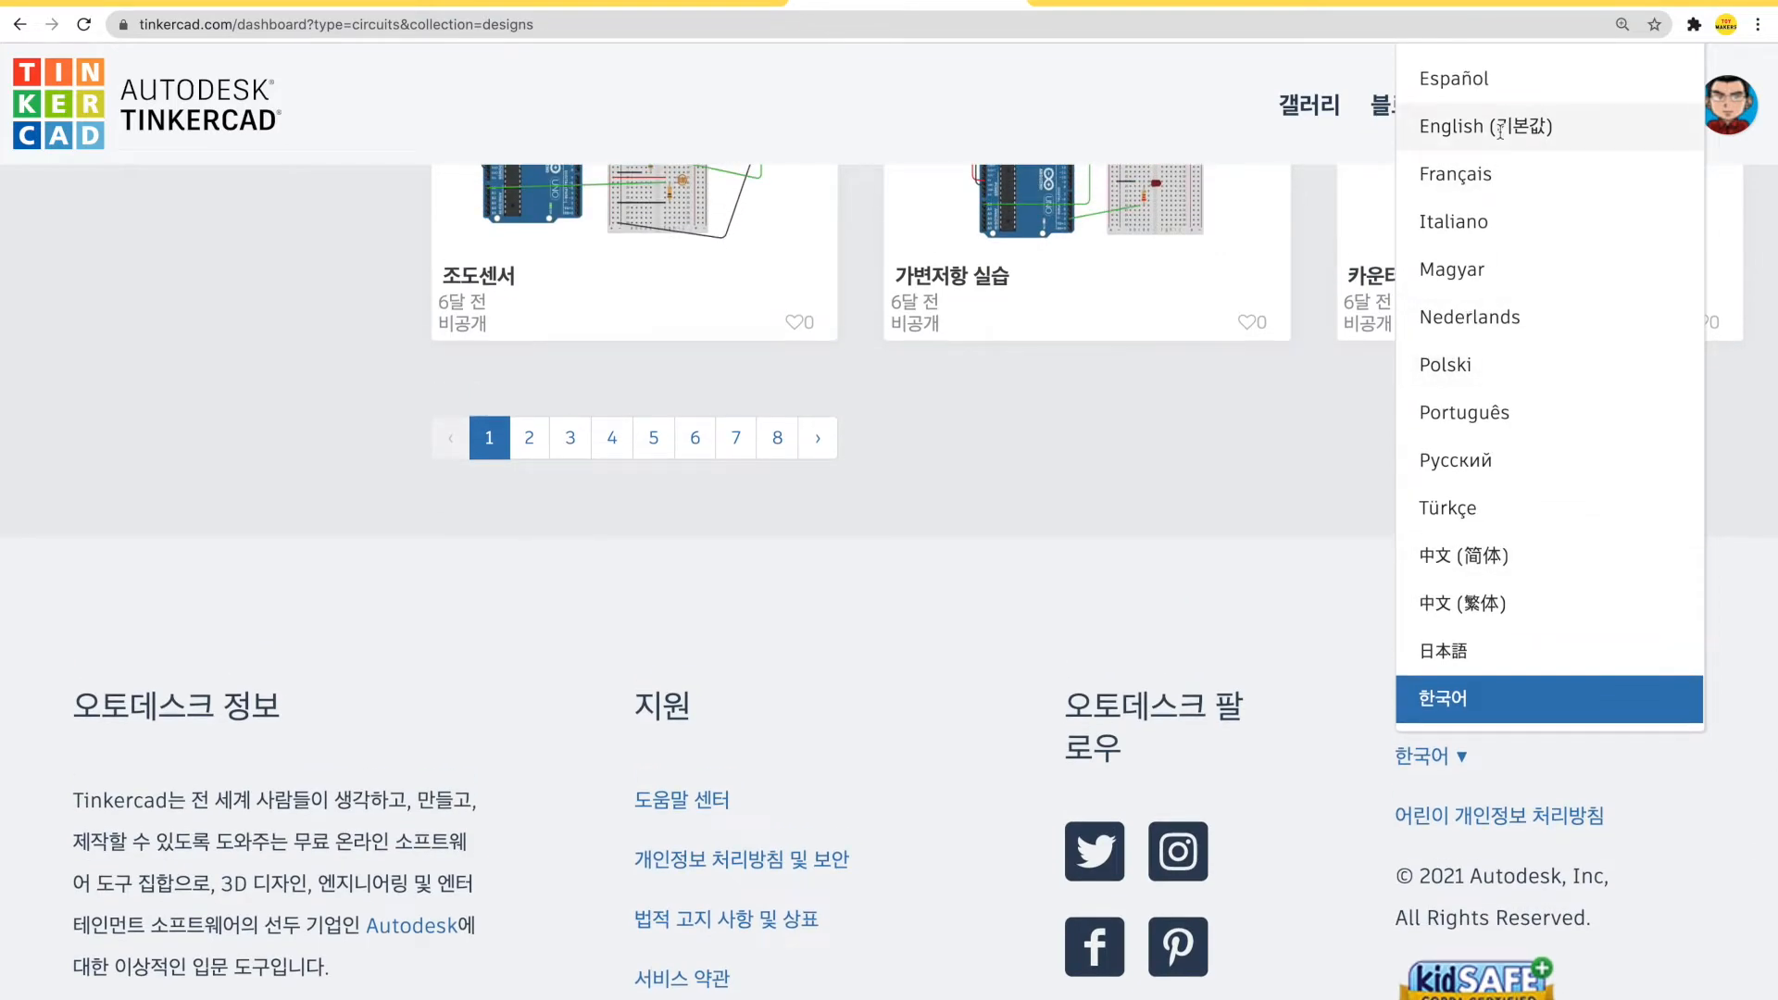
{"action": "left_click", "coordinate": [1499, 130]}
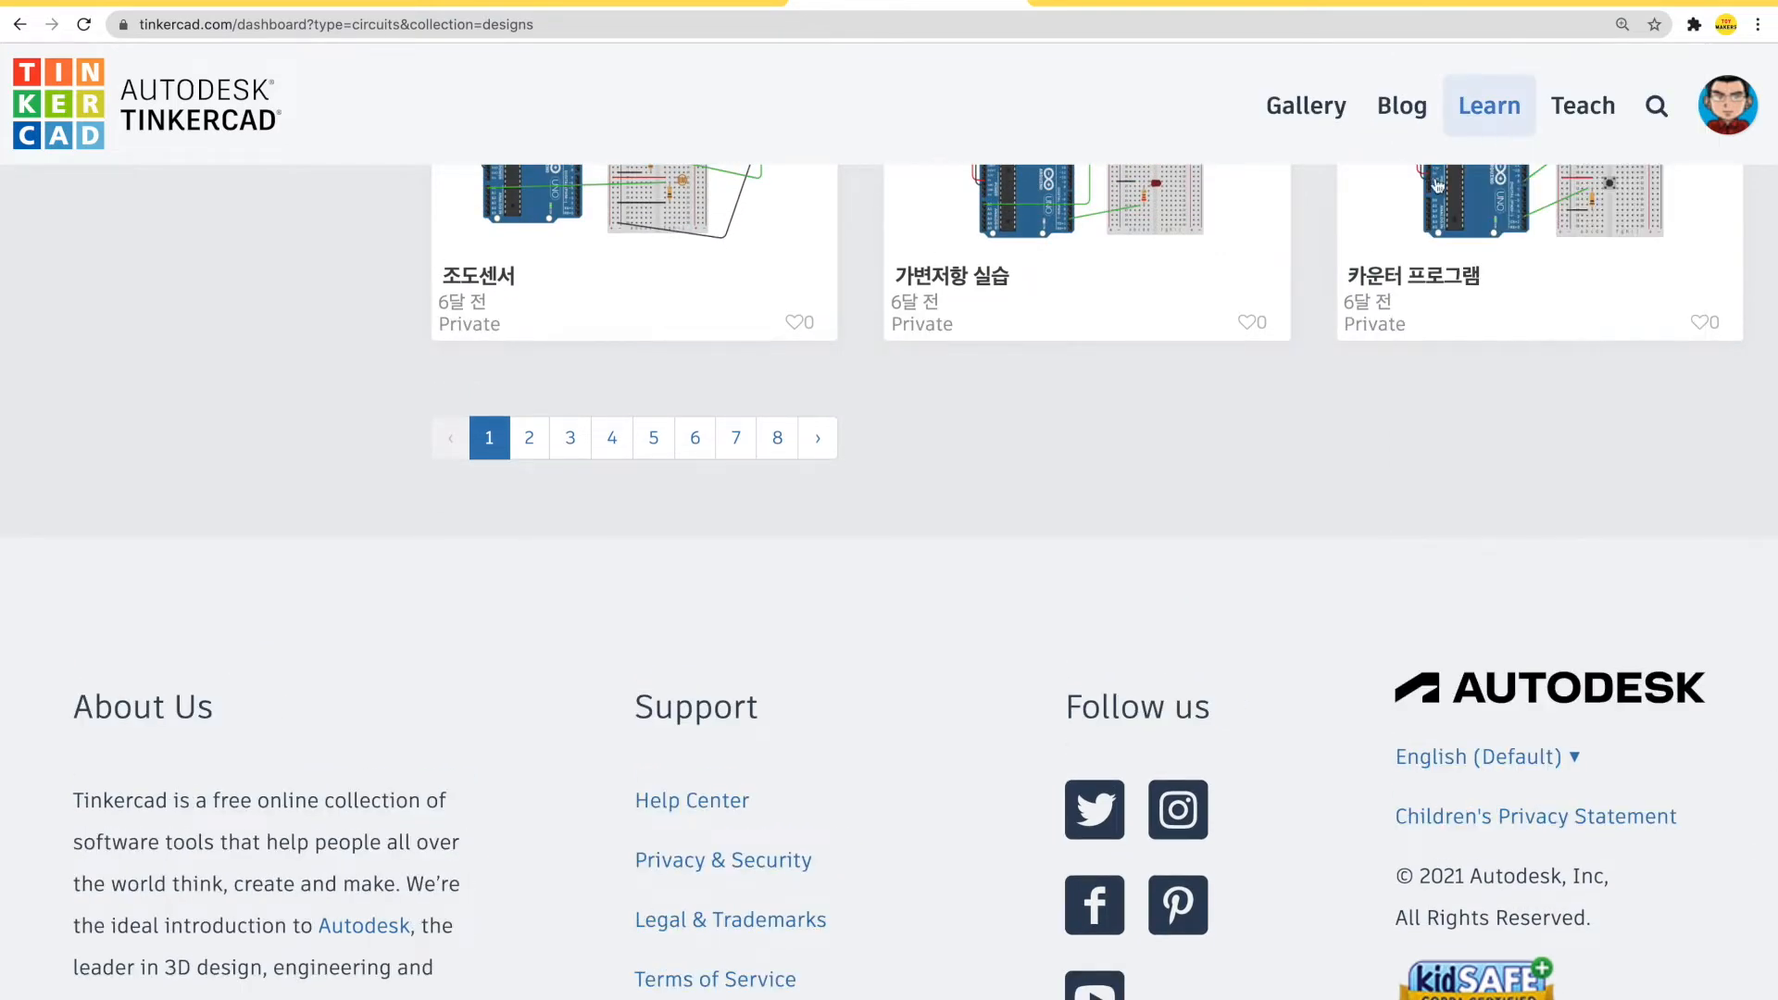
- Reopen the Amazing Elzing circuit from the dashboard for editing
{"action": "scroll", "coordinate": [1035, 465], "scroll_direction": "up", "scroll_amount": 6}
{"action": "scroll", "coordinate": [1035, 464], "scroll_direction": "up", "scroll_amount": 15}
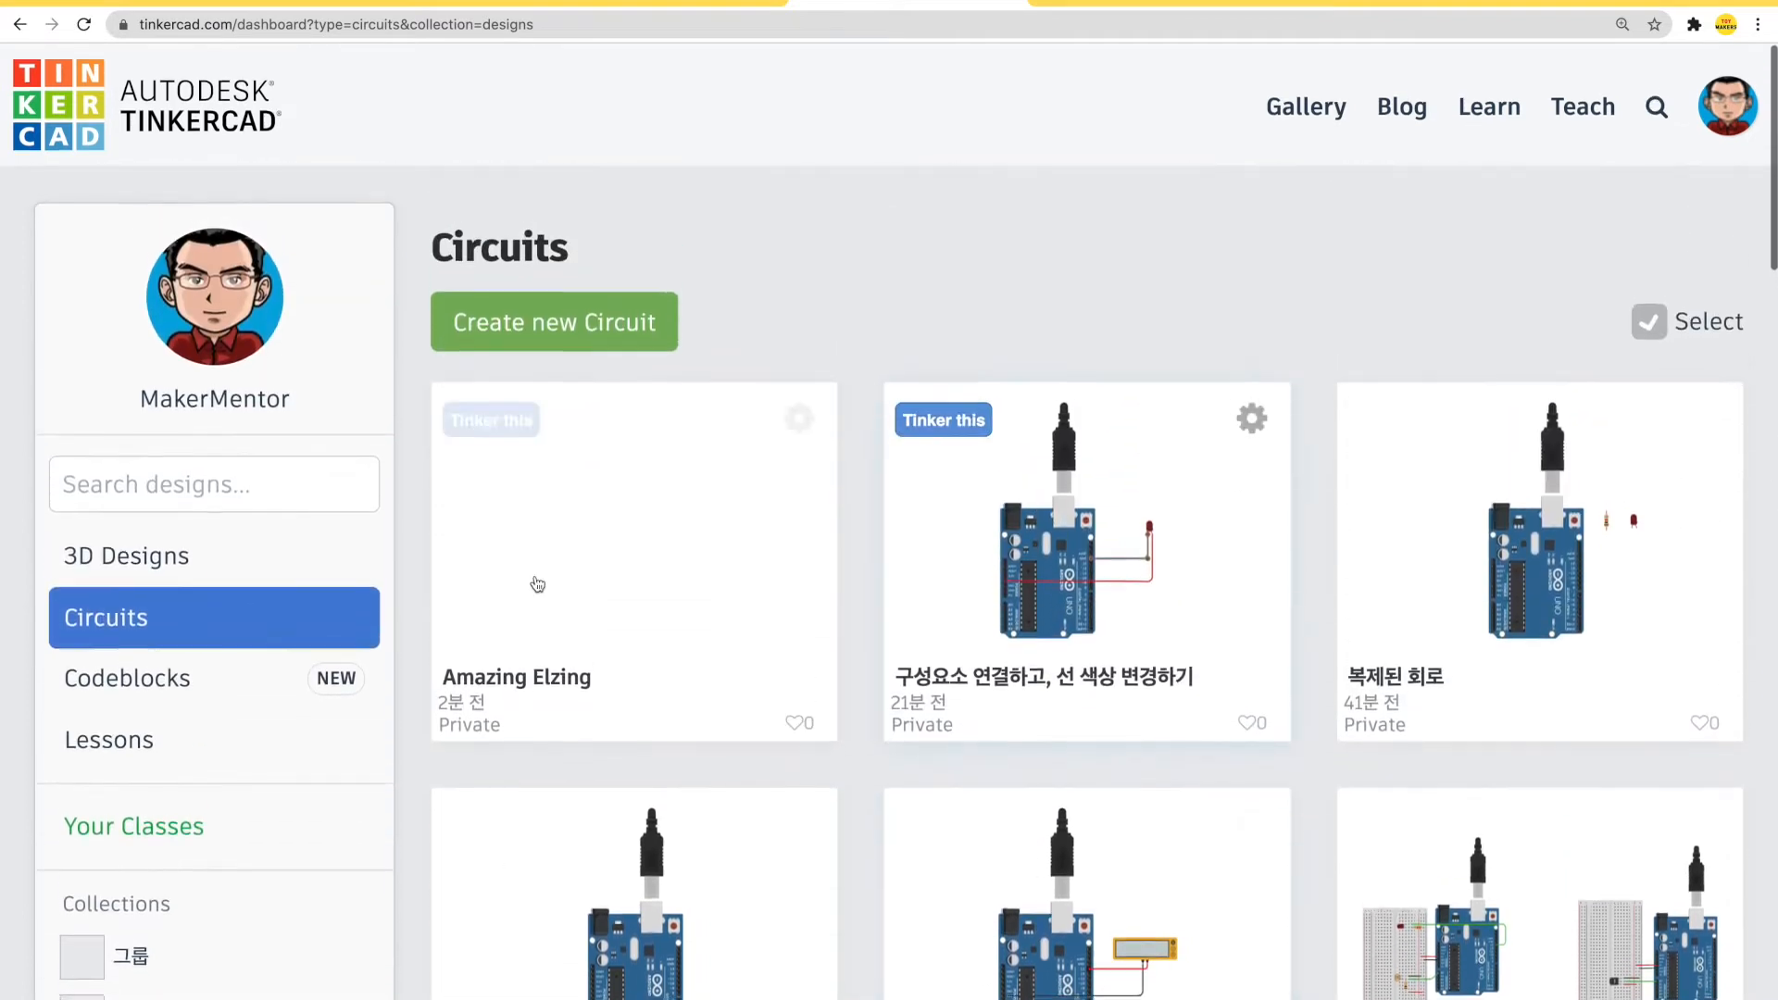
{"action": "left_click", "coordinate": [493, 423]}
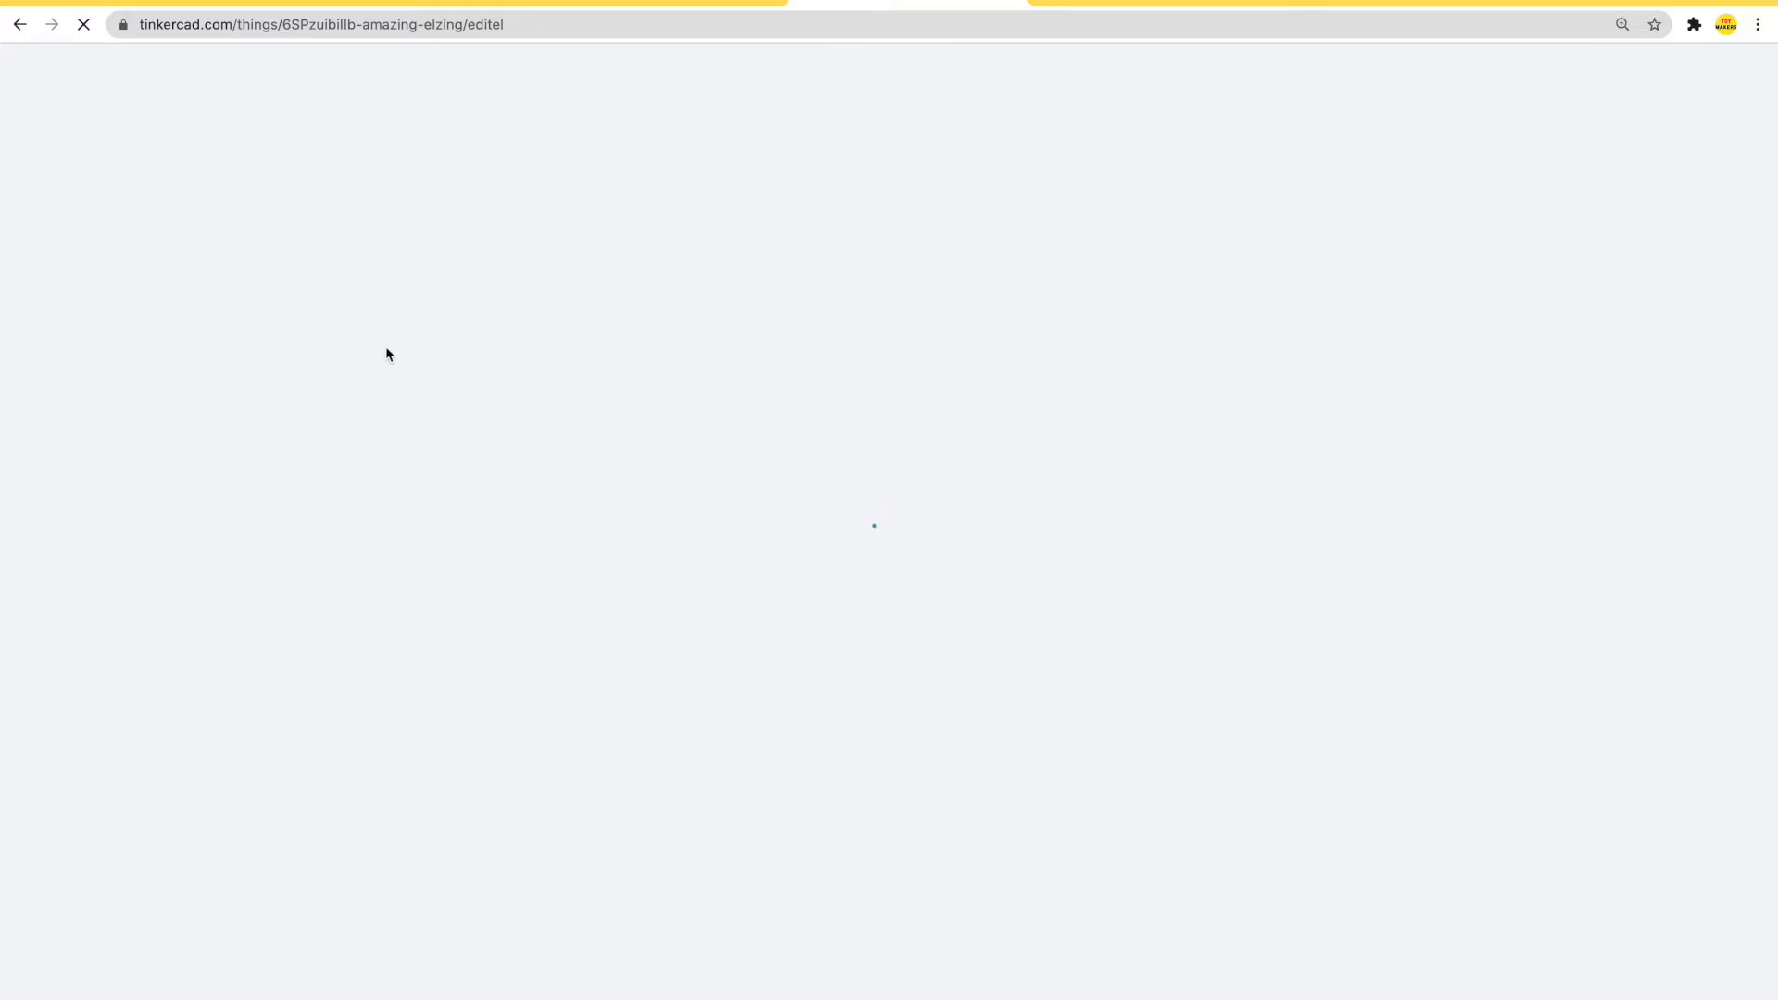
- Rename the circuit as "구성요소 살펴보기"
{"action": "left_click", "coordinate": [245, 80]}
{"action": "type", "text": "구성"}
{"action": "type", "text": "요소 ㅅ"}
{"action": "type", "text": "ㅏㄹ펴보기"}
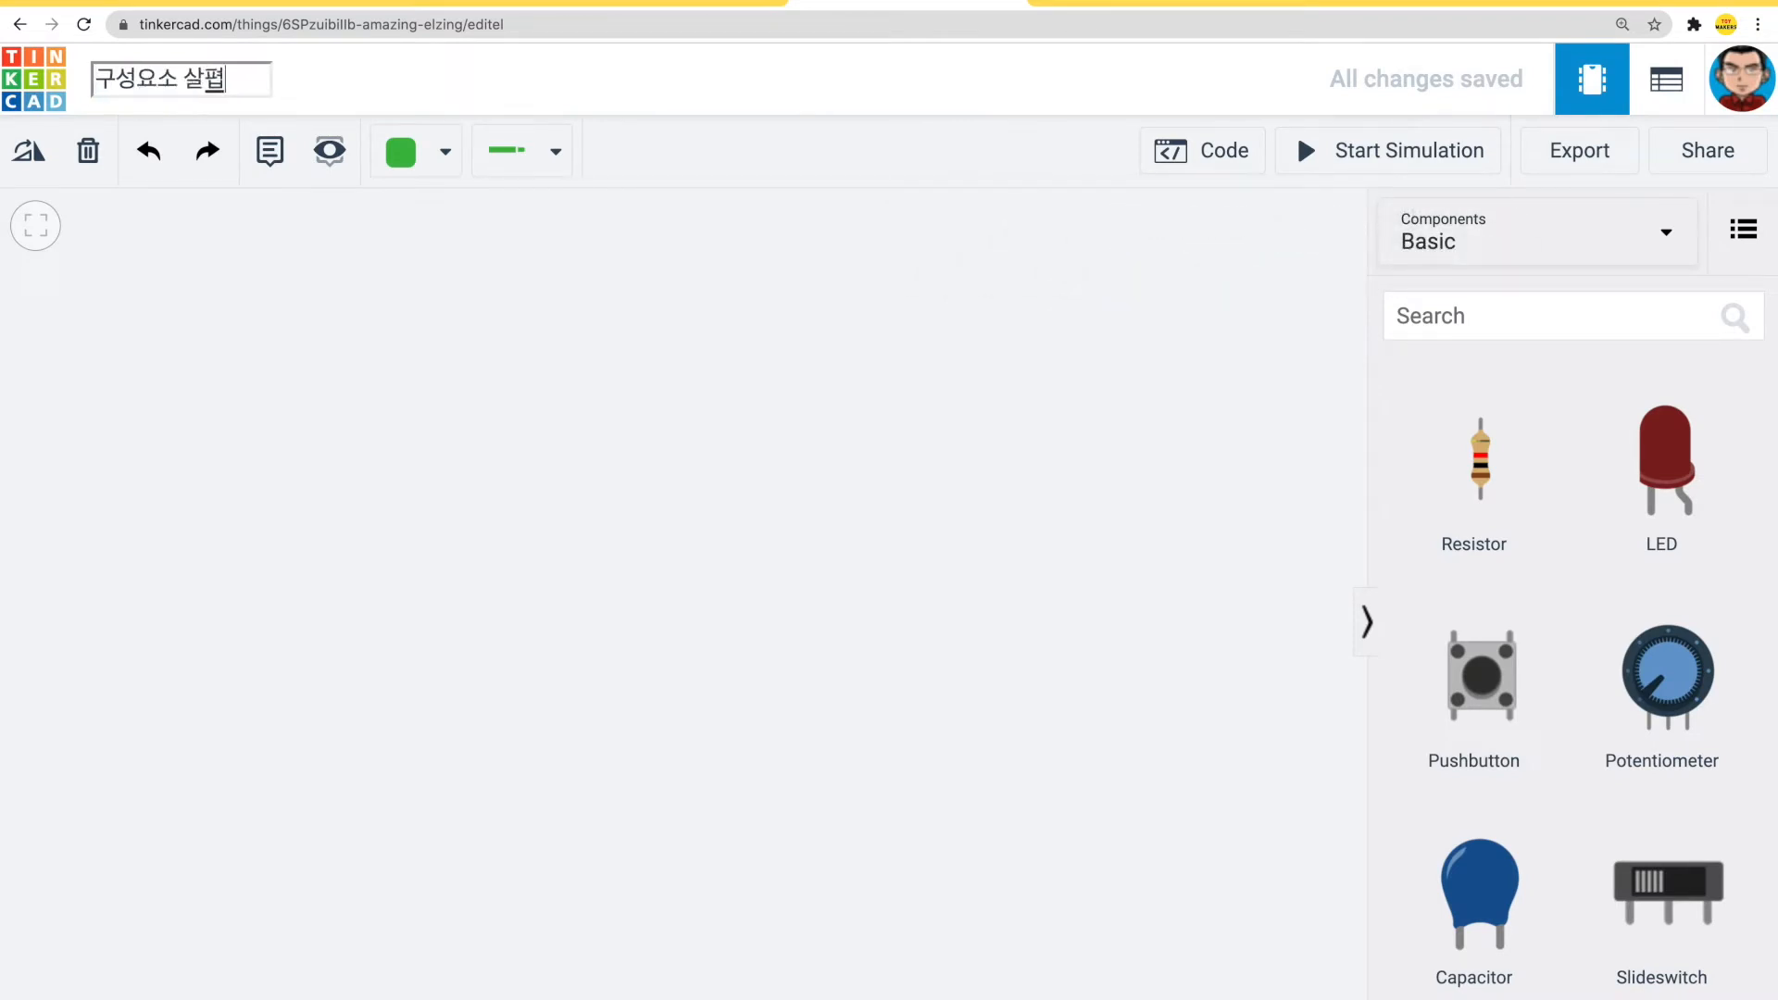
{"action": "key", "text": "Return"}
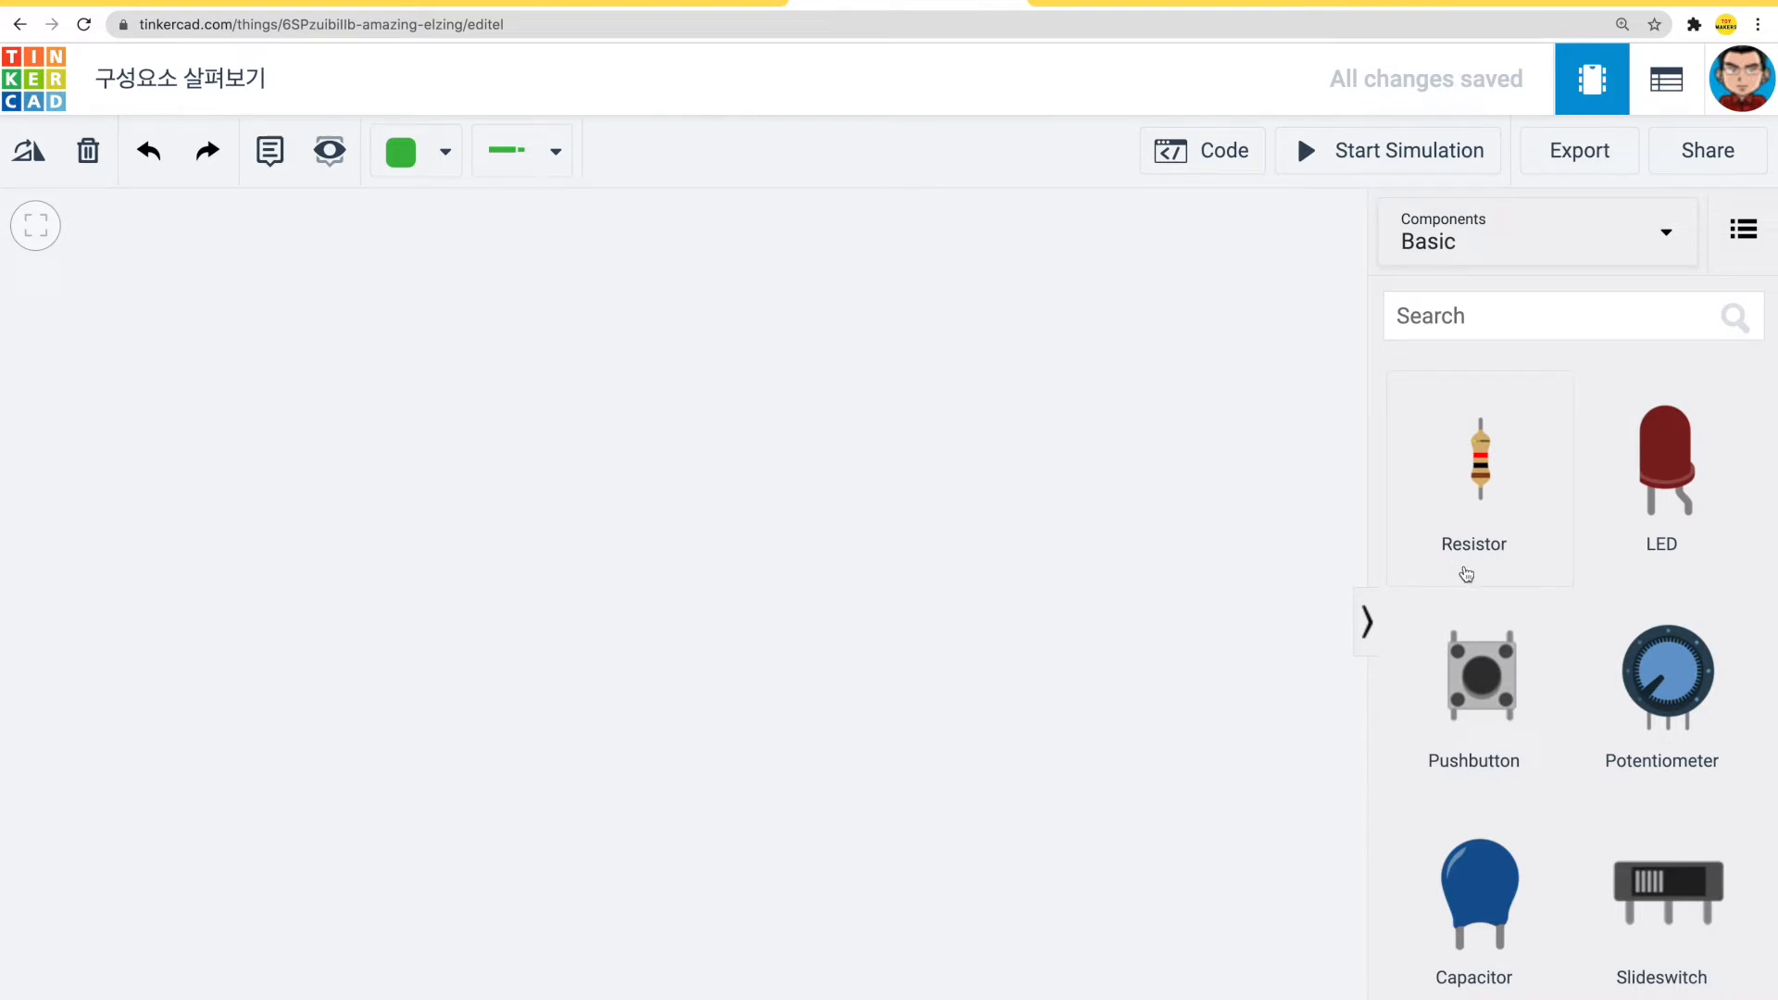
- Place a resistor in the empty workspace and an Arduino Uno R3 board beside it, leaving a gap between them
{"action": "left_click_drag", "start_coordinate": [1488, 472], "coordinate": [776, 500]}
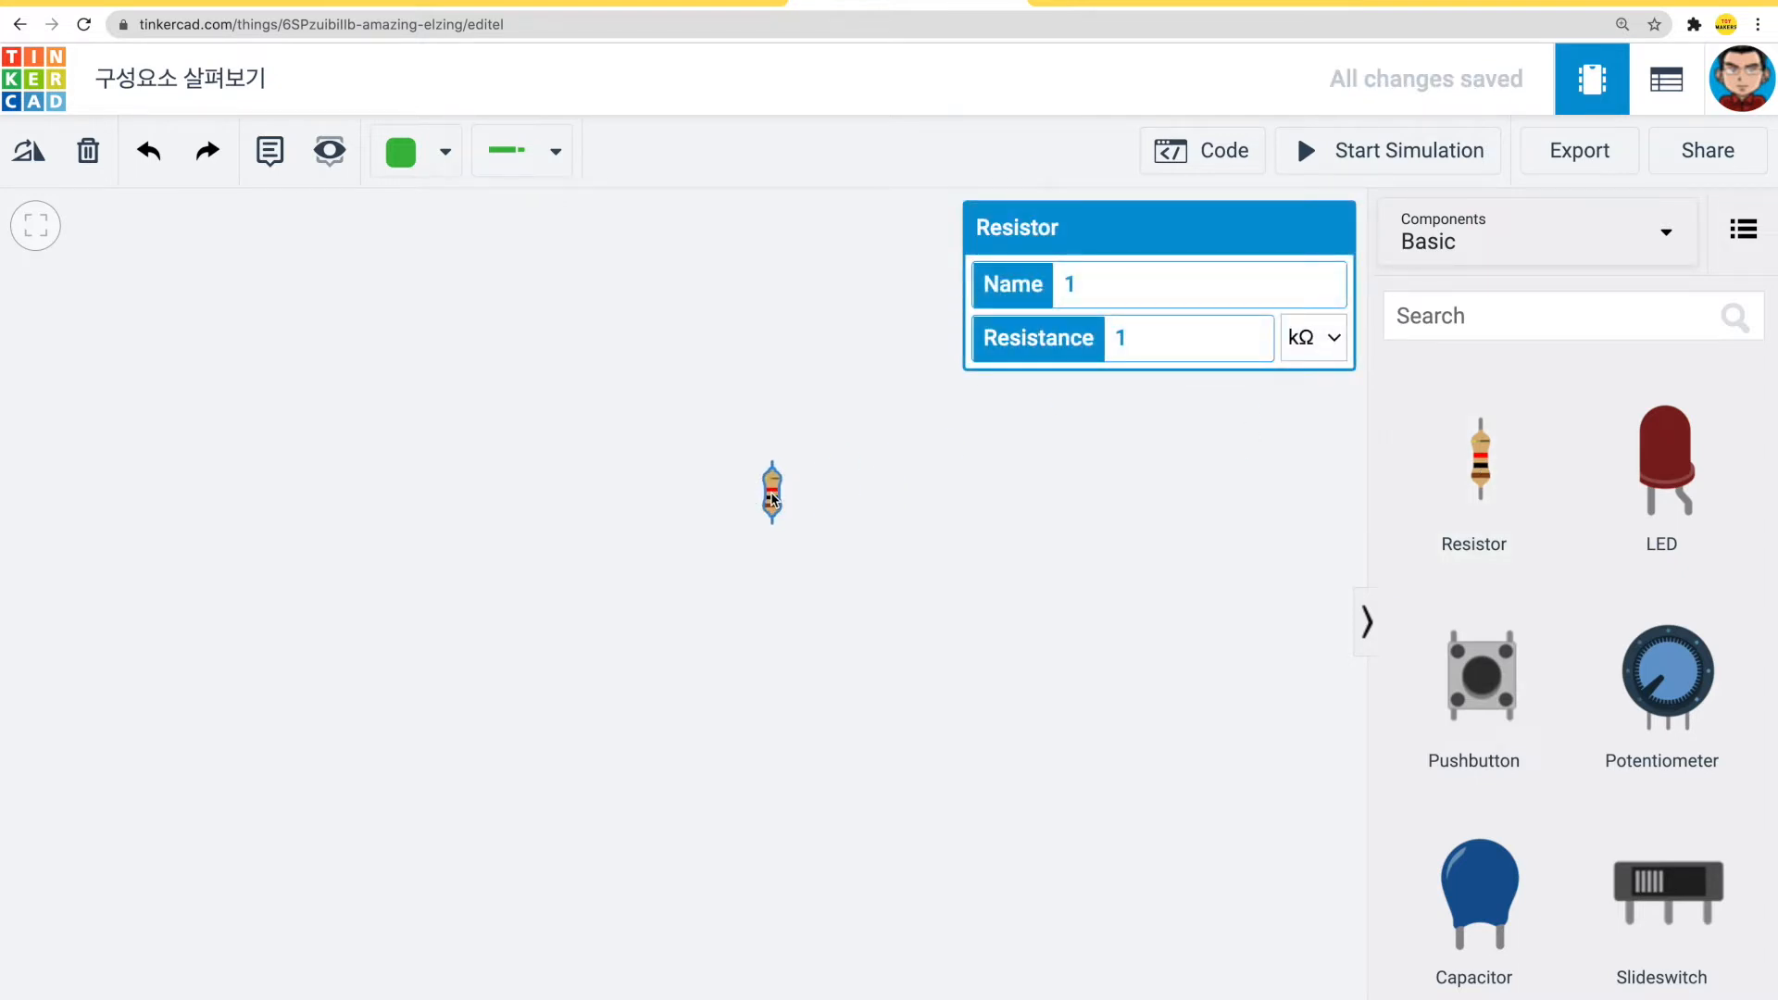
{"action": "left_click_drag", "start_coordinate": [772, 498], "coordinate": [1145, 496]}
{"action": "scroll", "coordinate": [1667, 518], "scroll_direction": "down", "scroll_amount": 8}
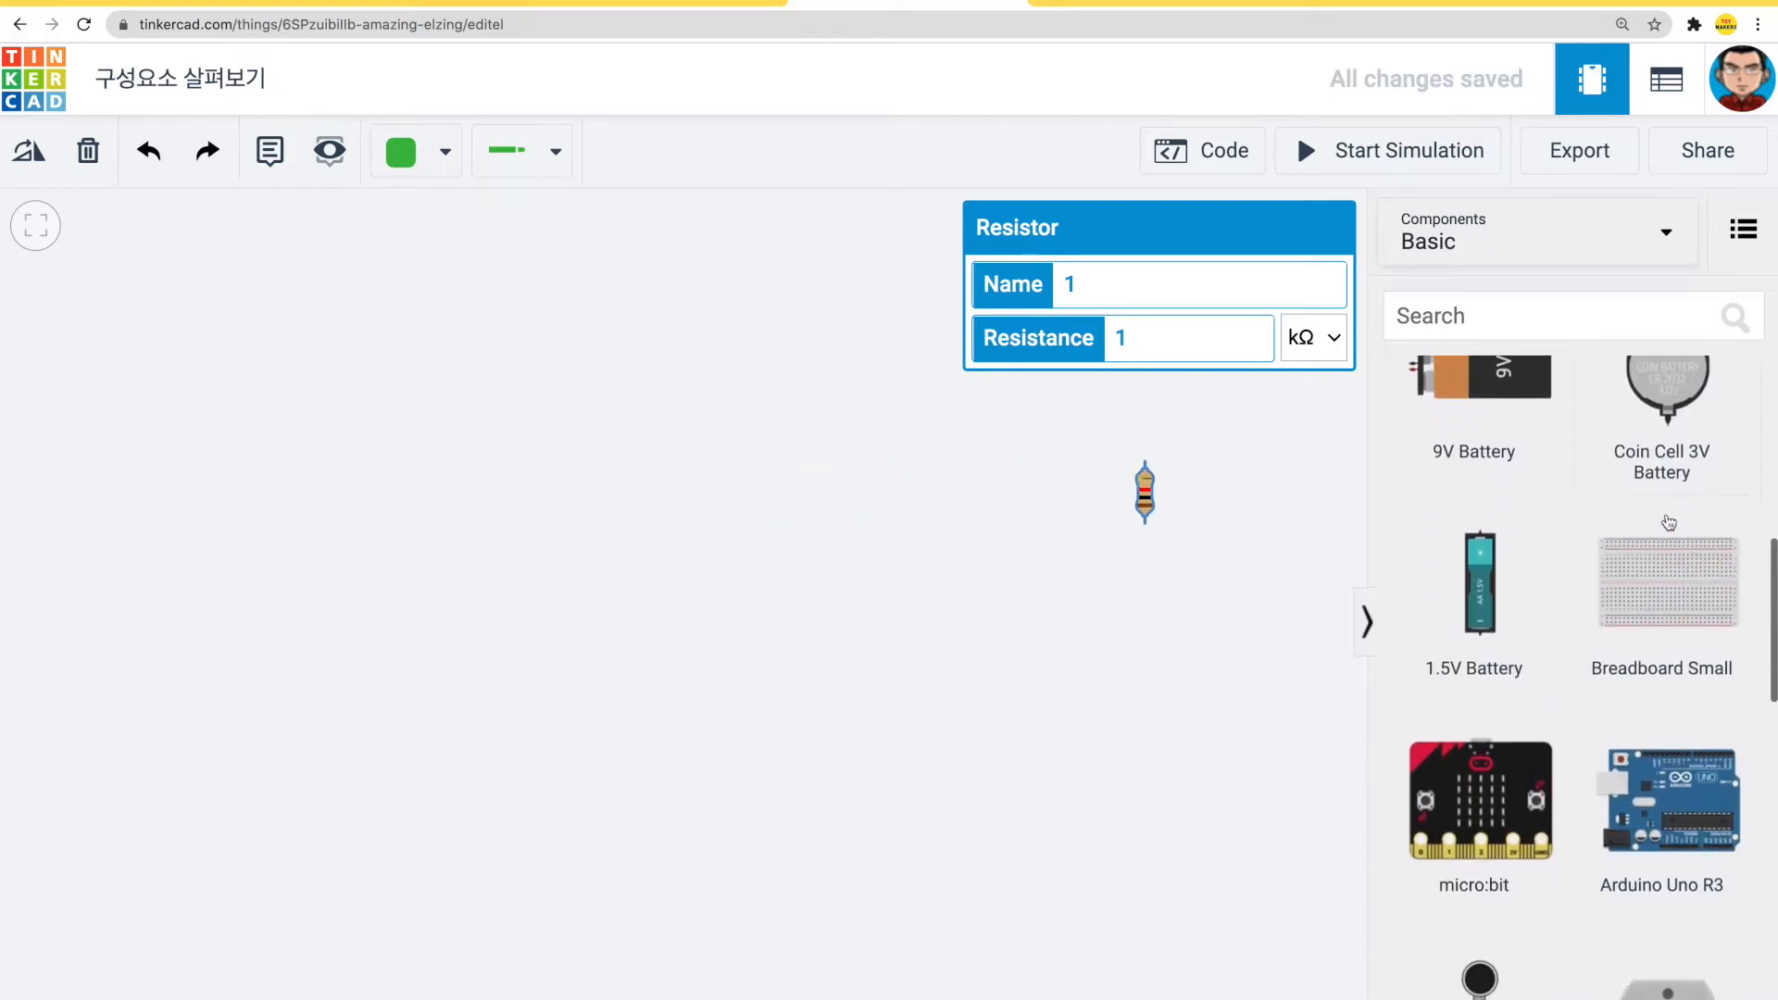
{"action": "scroll", "coordinate": [1668, 523], "scroll_direction": "down", "scroll_amount": 3}
{"action": "left_click_drag", "start_coordinate": [1662, 653], "coordinate": [570, 576]}
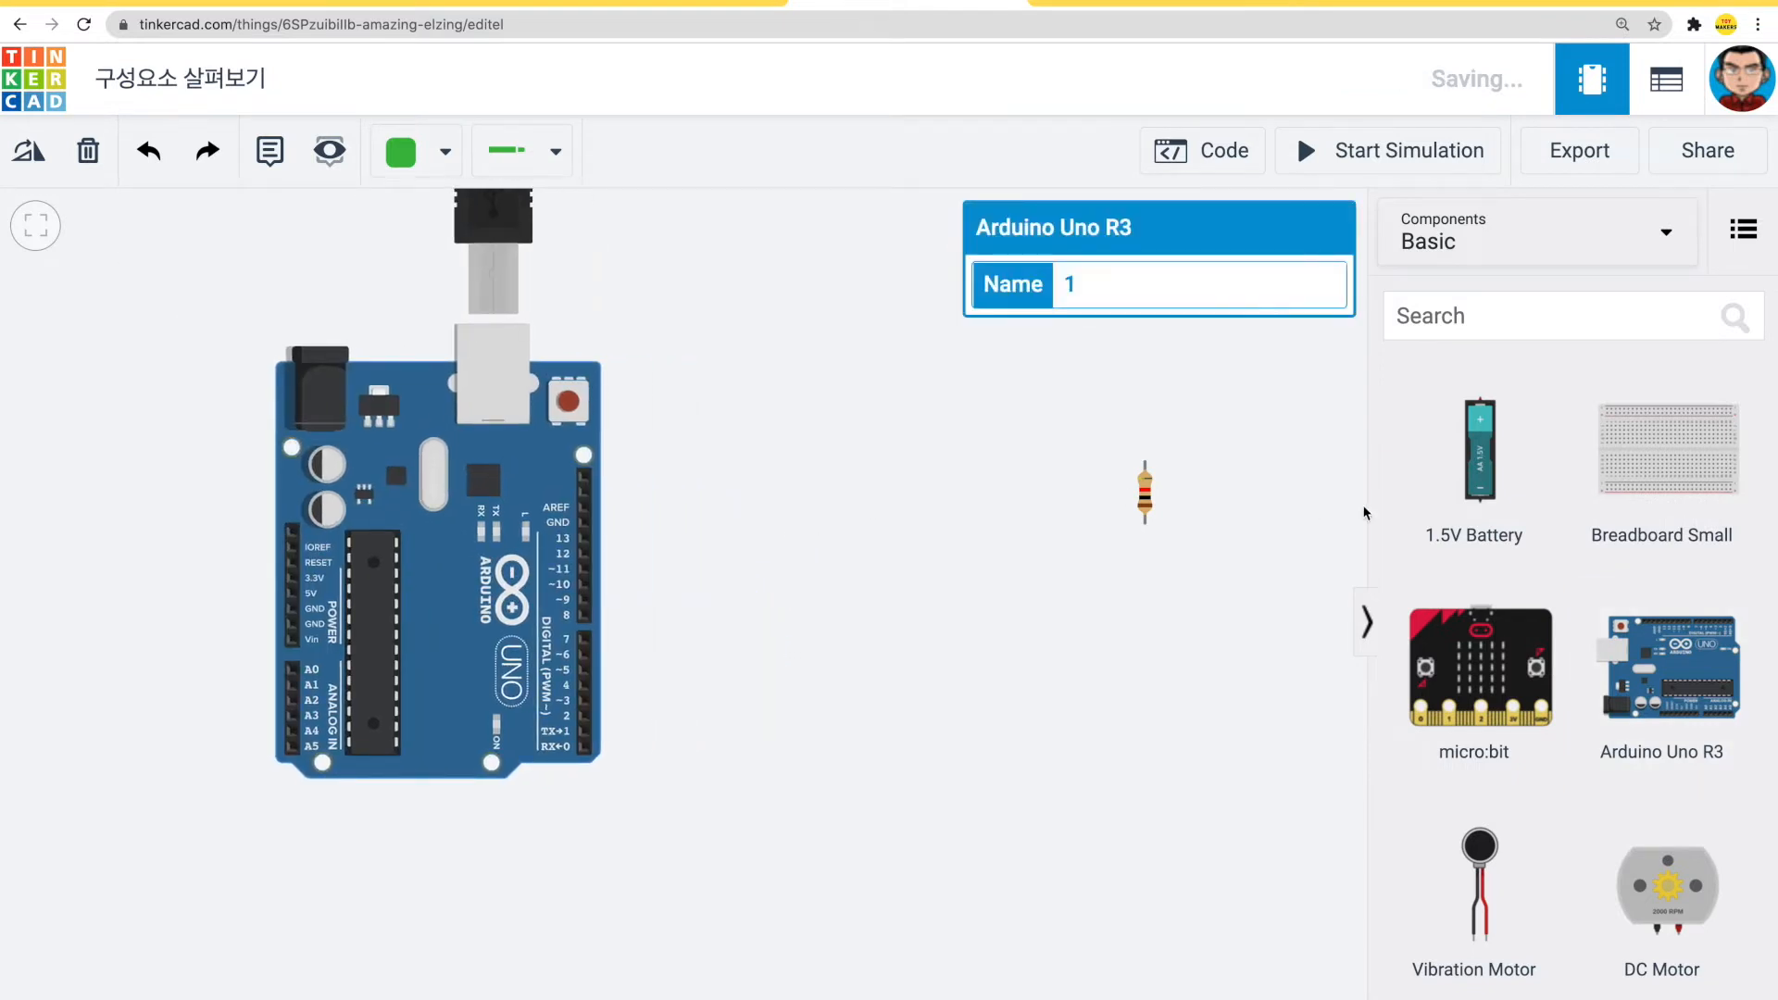
- Add a red LED between the Arduino board and the resistor
{"action": "scroll", "coordinate": [1504, 493], "scroll_direction": "up", "scroll_amount": 6}
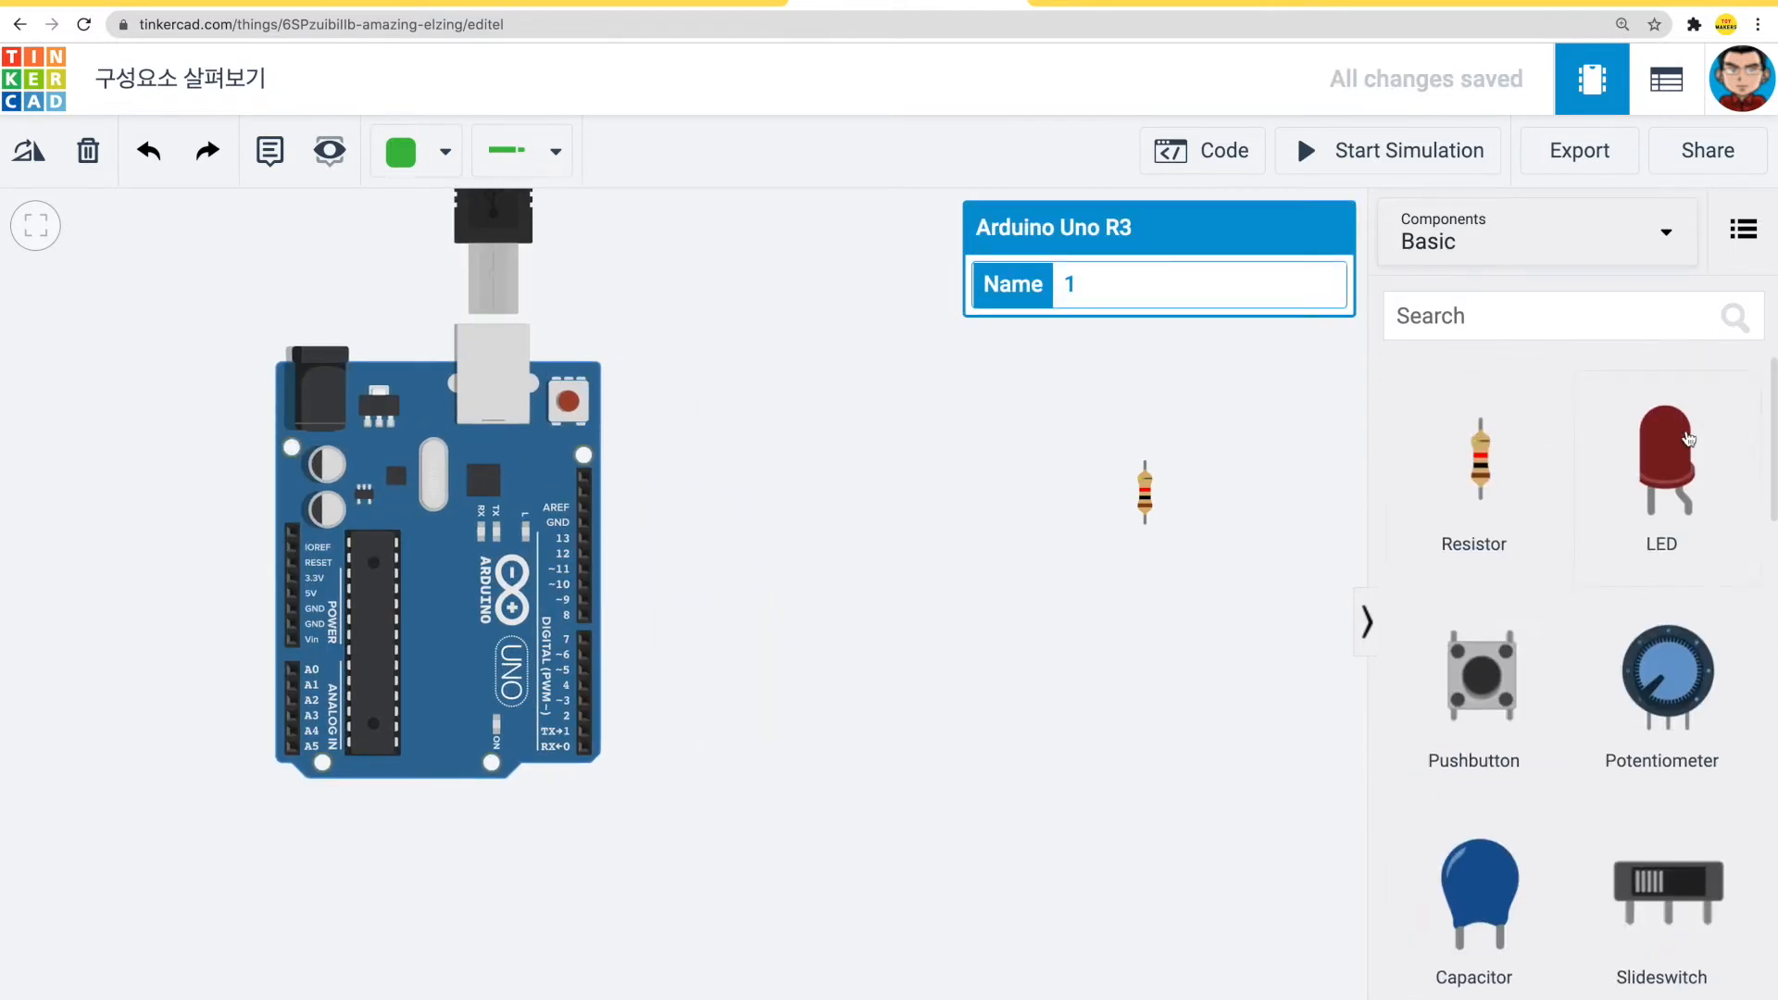
{"action": "left_click_drag", "start_coordinate": [1682, 448], "coordinate": [762, 482]}
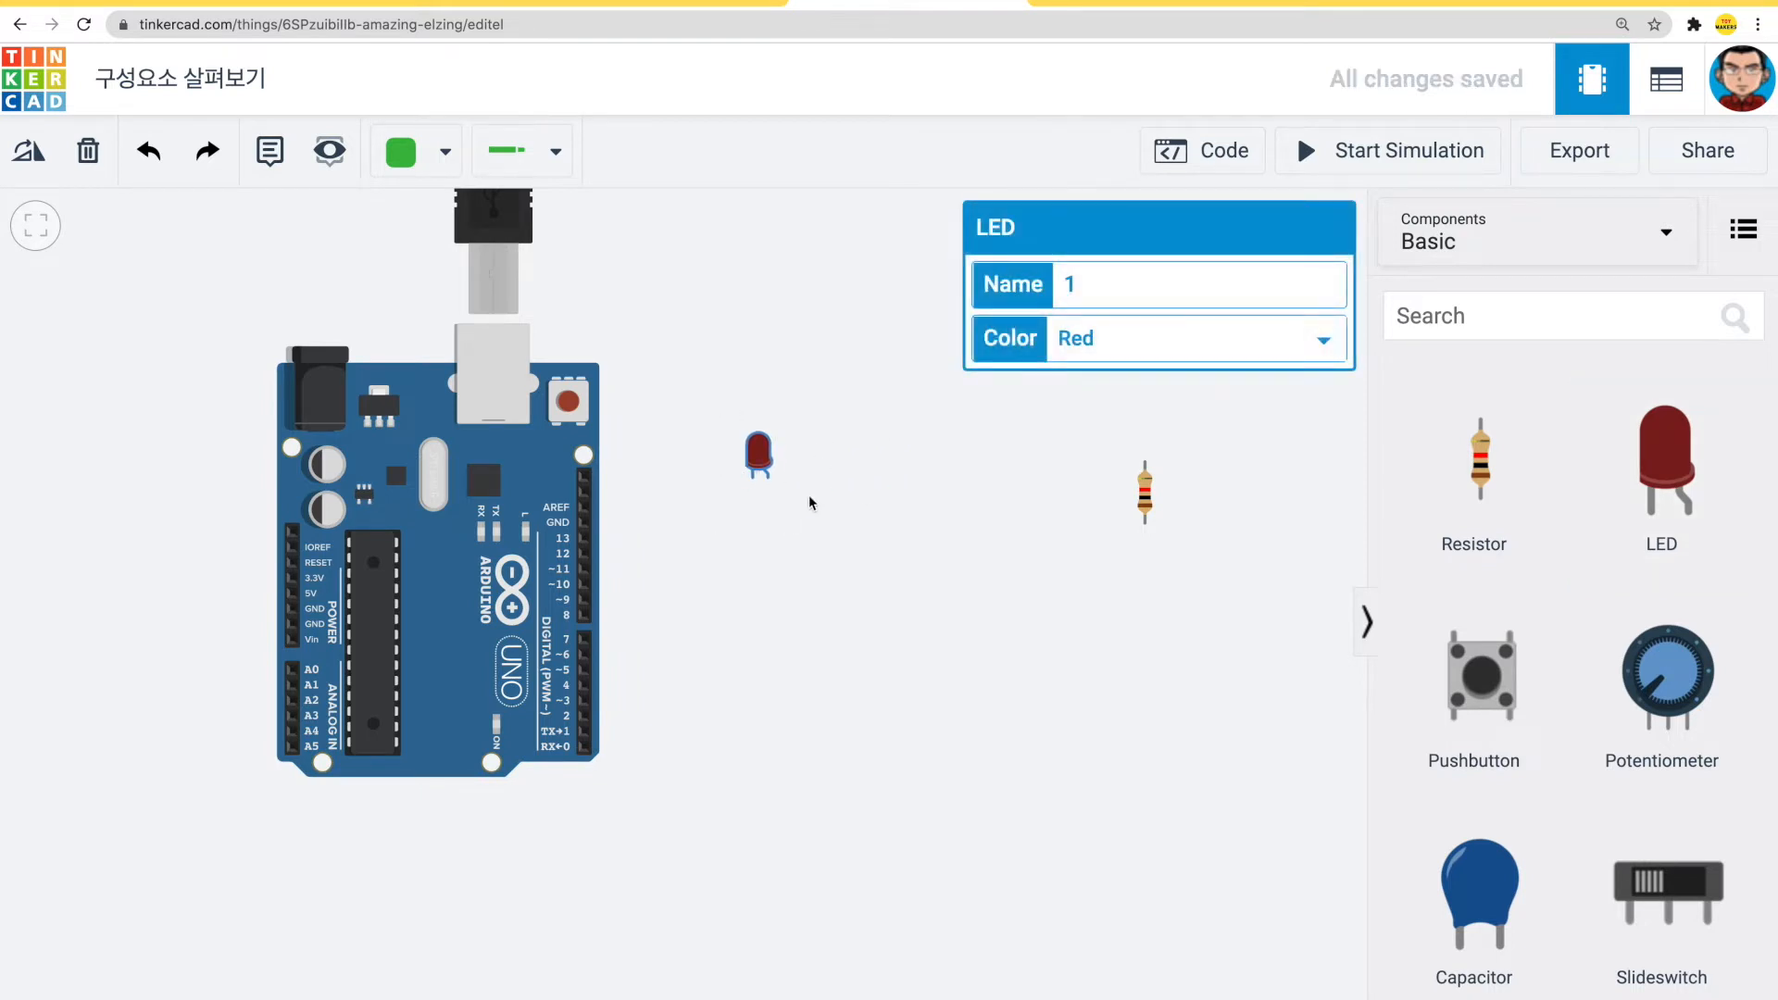
{"action": "left_click_drag", "start_coordinate": [667, 507], "coordinate": [715, 515]}
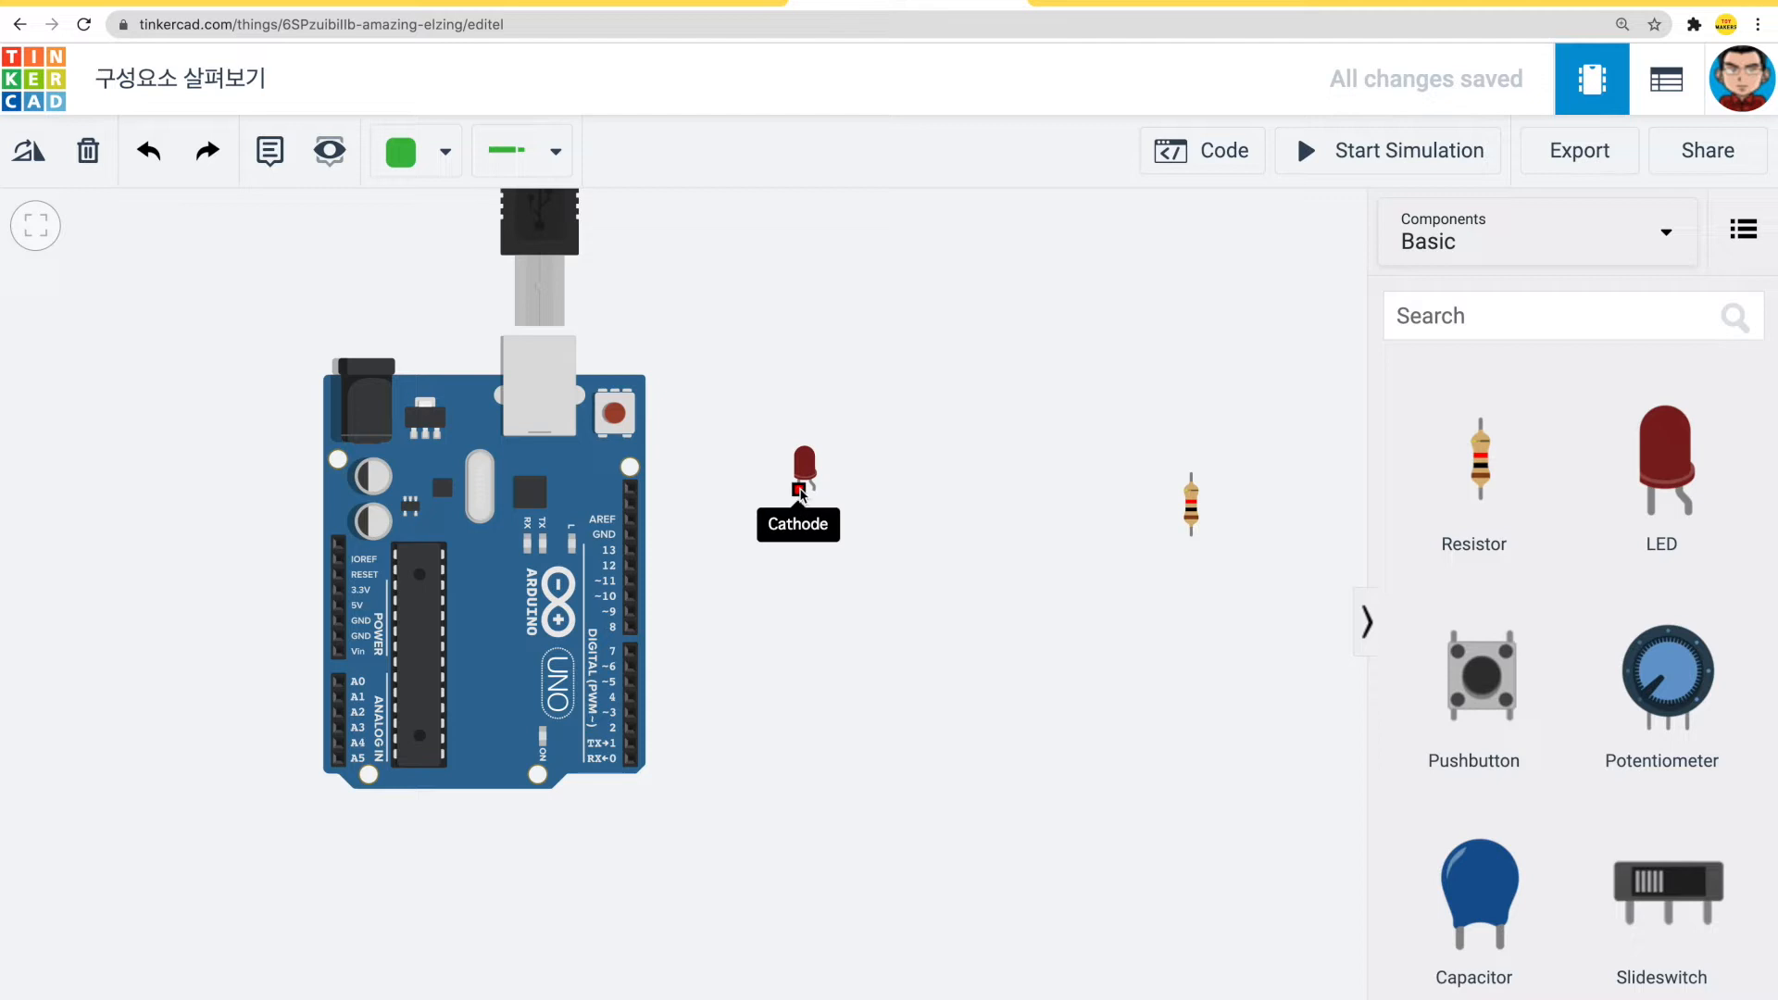
- Wire the LED's cathode to the Arduino's GND pin beside pin 13 with one right-angle bend, and color the wire black
{"action": "left_click", "coordinate": [801, 493]}
{"action": "left_click", "coordinate": [799, 533]}
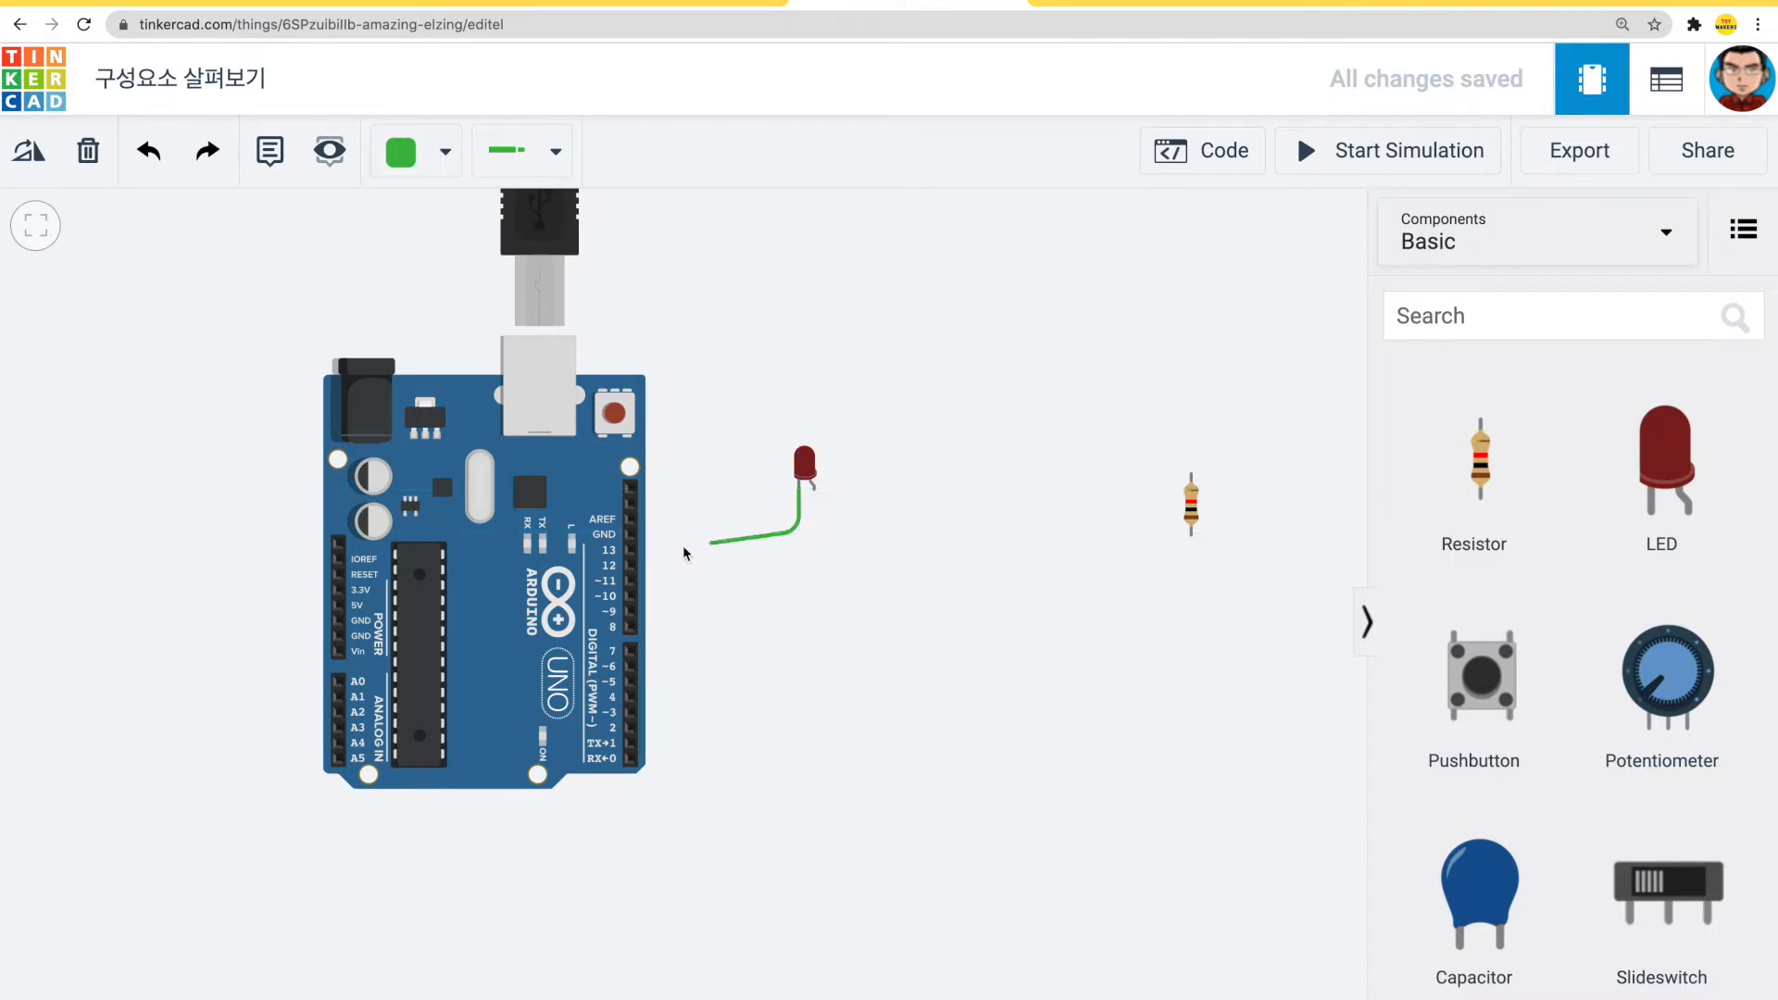
{"action": "left_click", "coordinate": [629, 535]}
{"action": "left_click_drag", "start_coordinate": [792, 541], "coordinate": [798, 534]}
{"action": "left_click", "coordinate": [433, 165]}
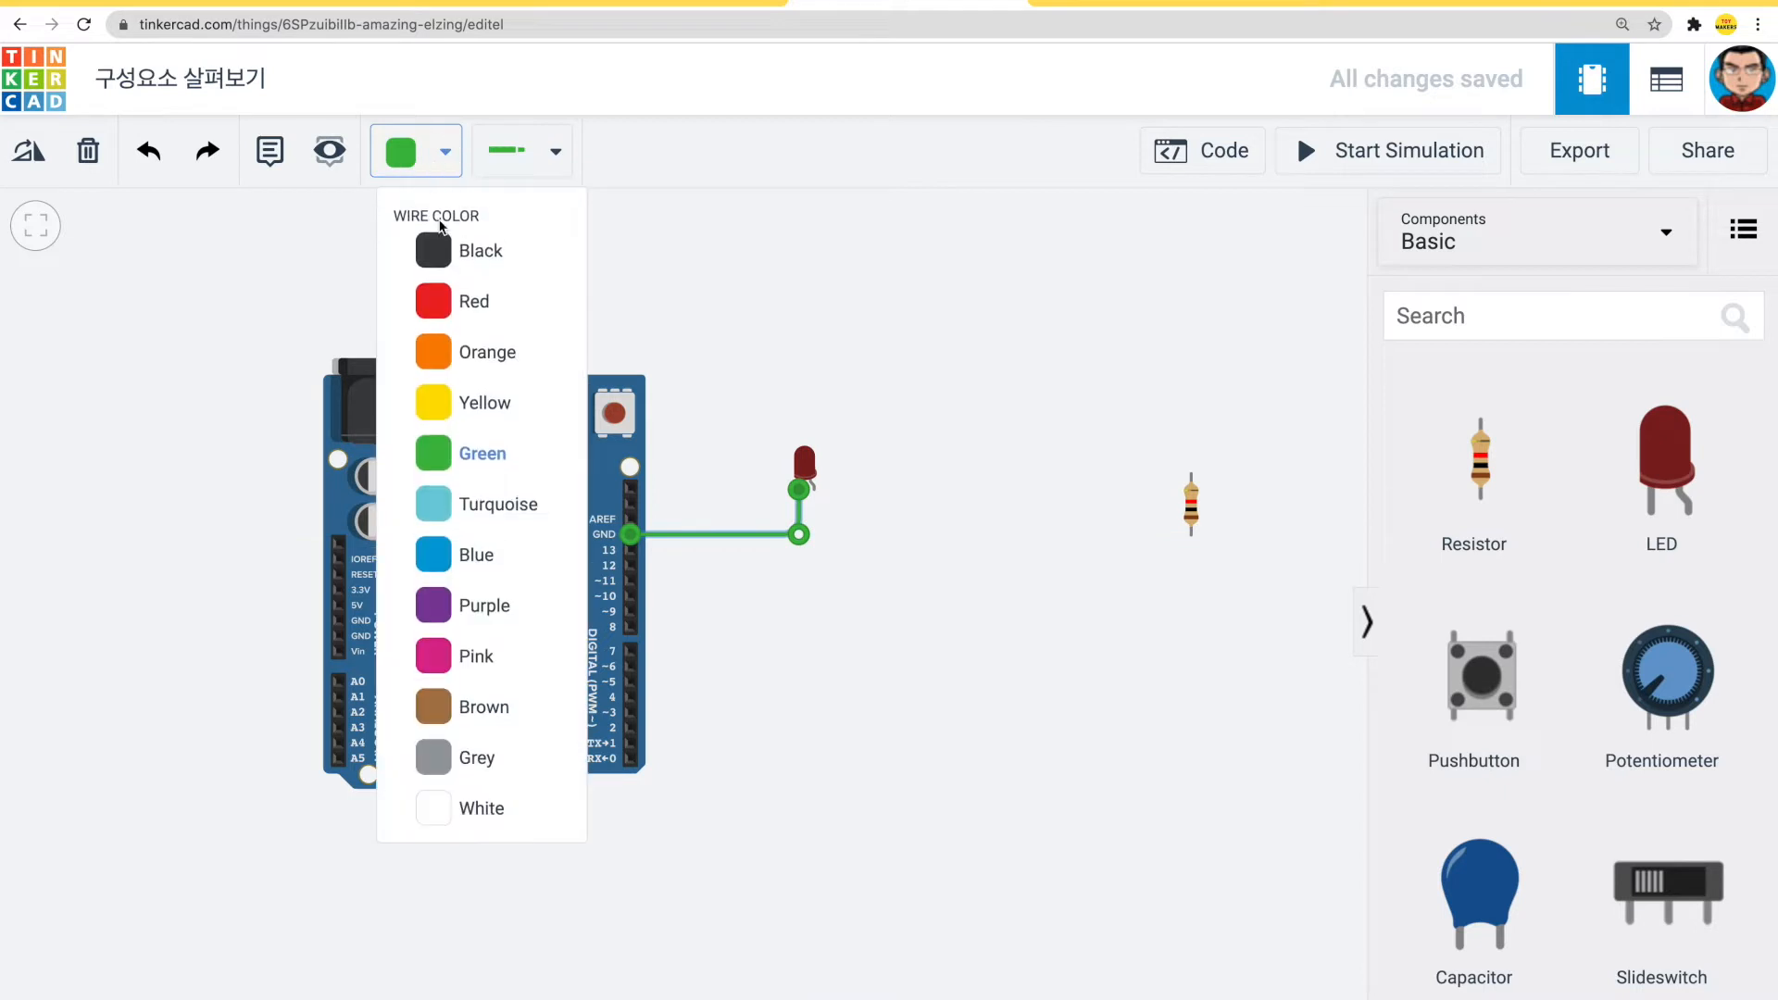
{"action": "left_click", "coordinate": [449, 263]}
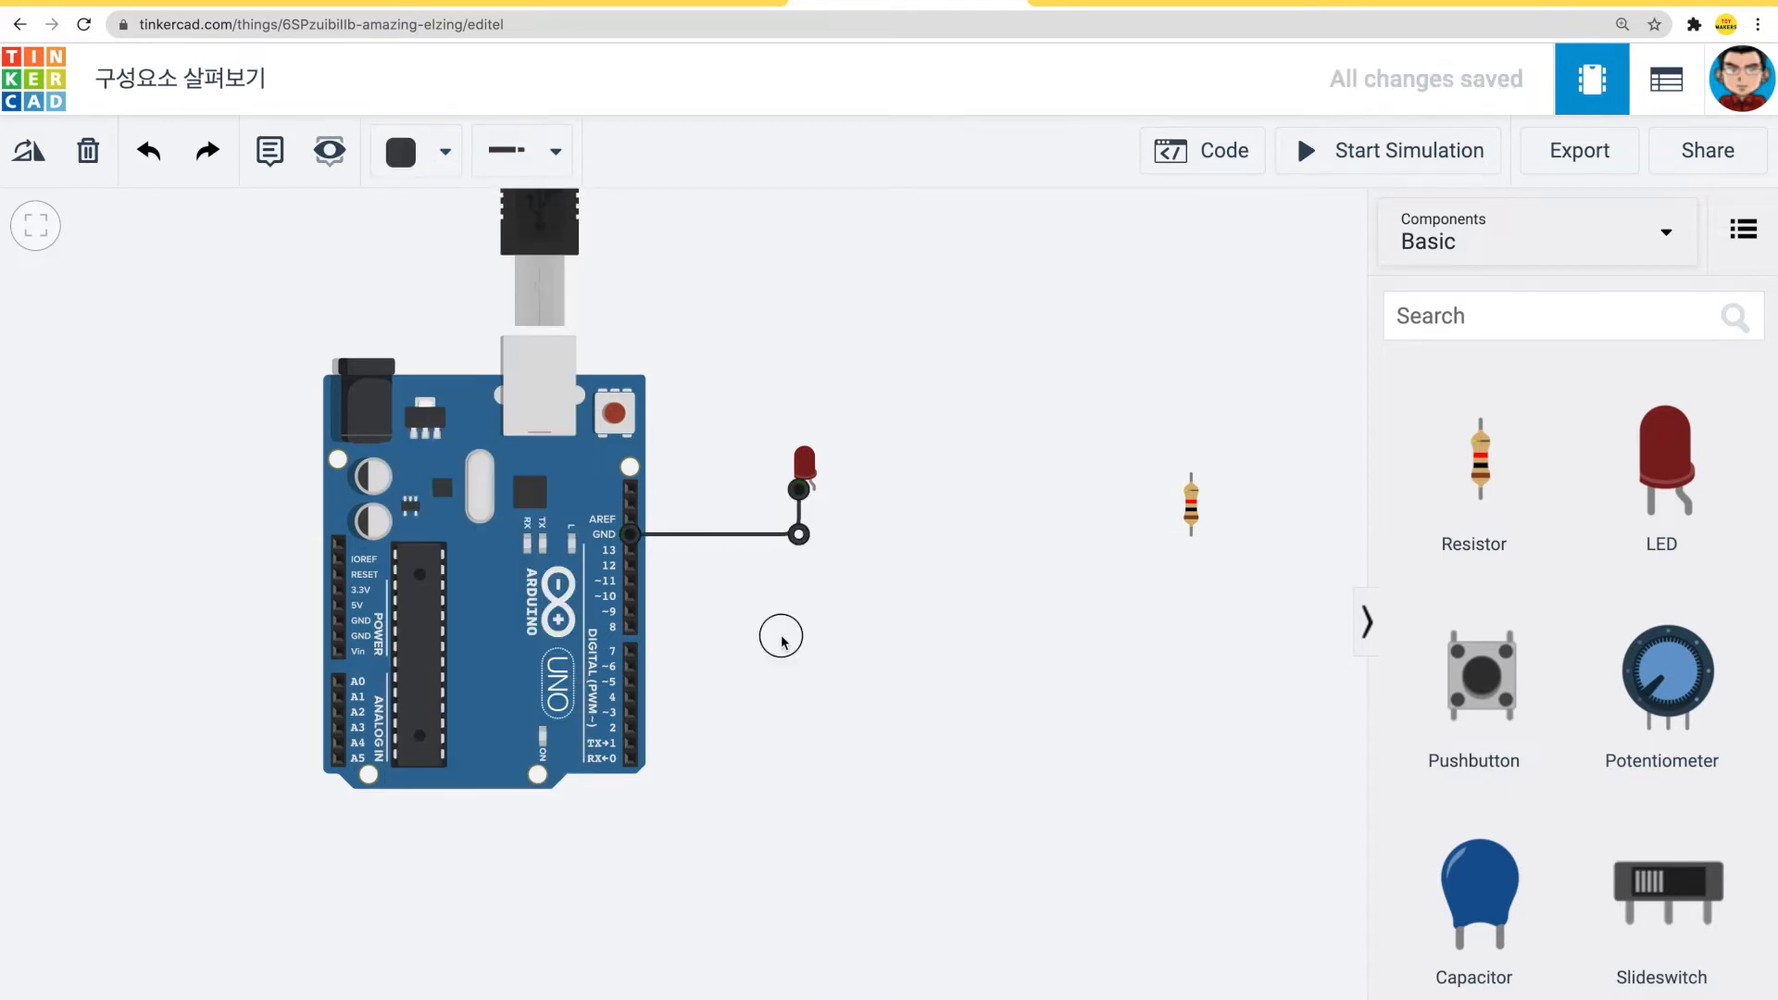
- Wire the LED's anode directly to the Arduino's 5V pin in red, straightening the wire into a right-angle bend
{"action": "left_click", "coordinate": [813, 493]}
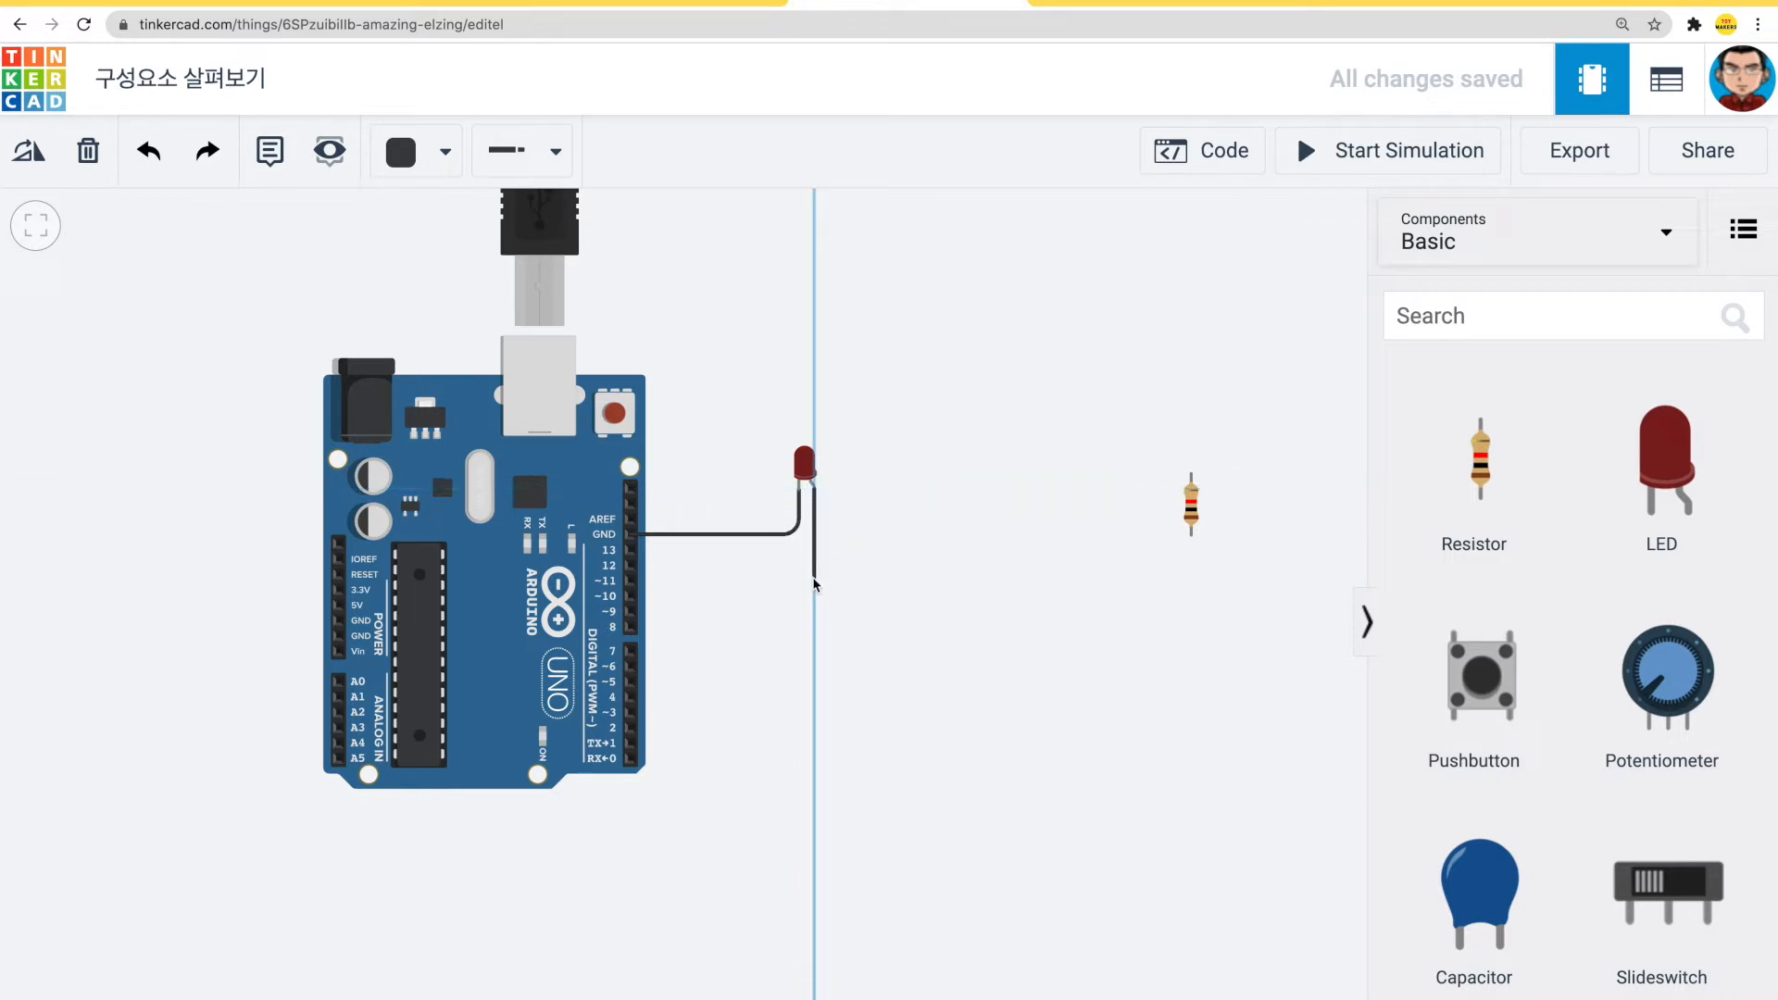
{"action": "key", "text": "2"}
{"action": "left_click", "coordinate": [813, 579]}
{"action": "left_click", "coordinate": [338, 604]}
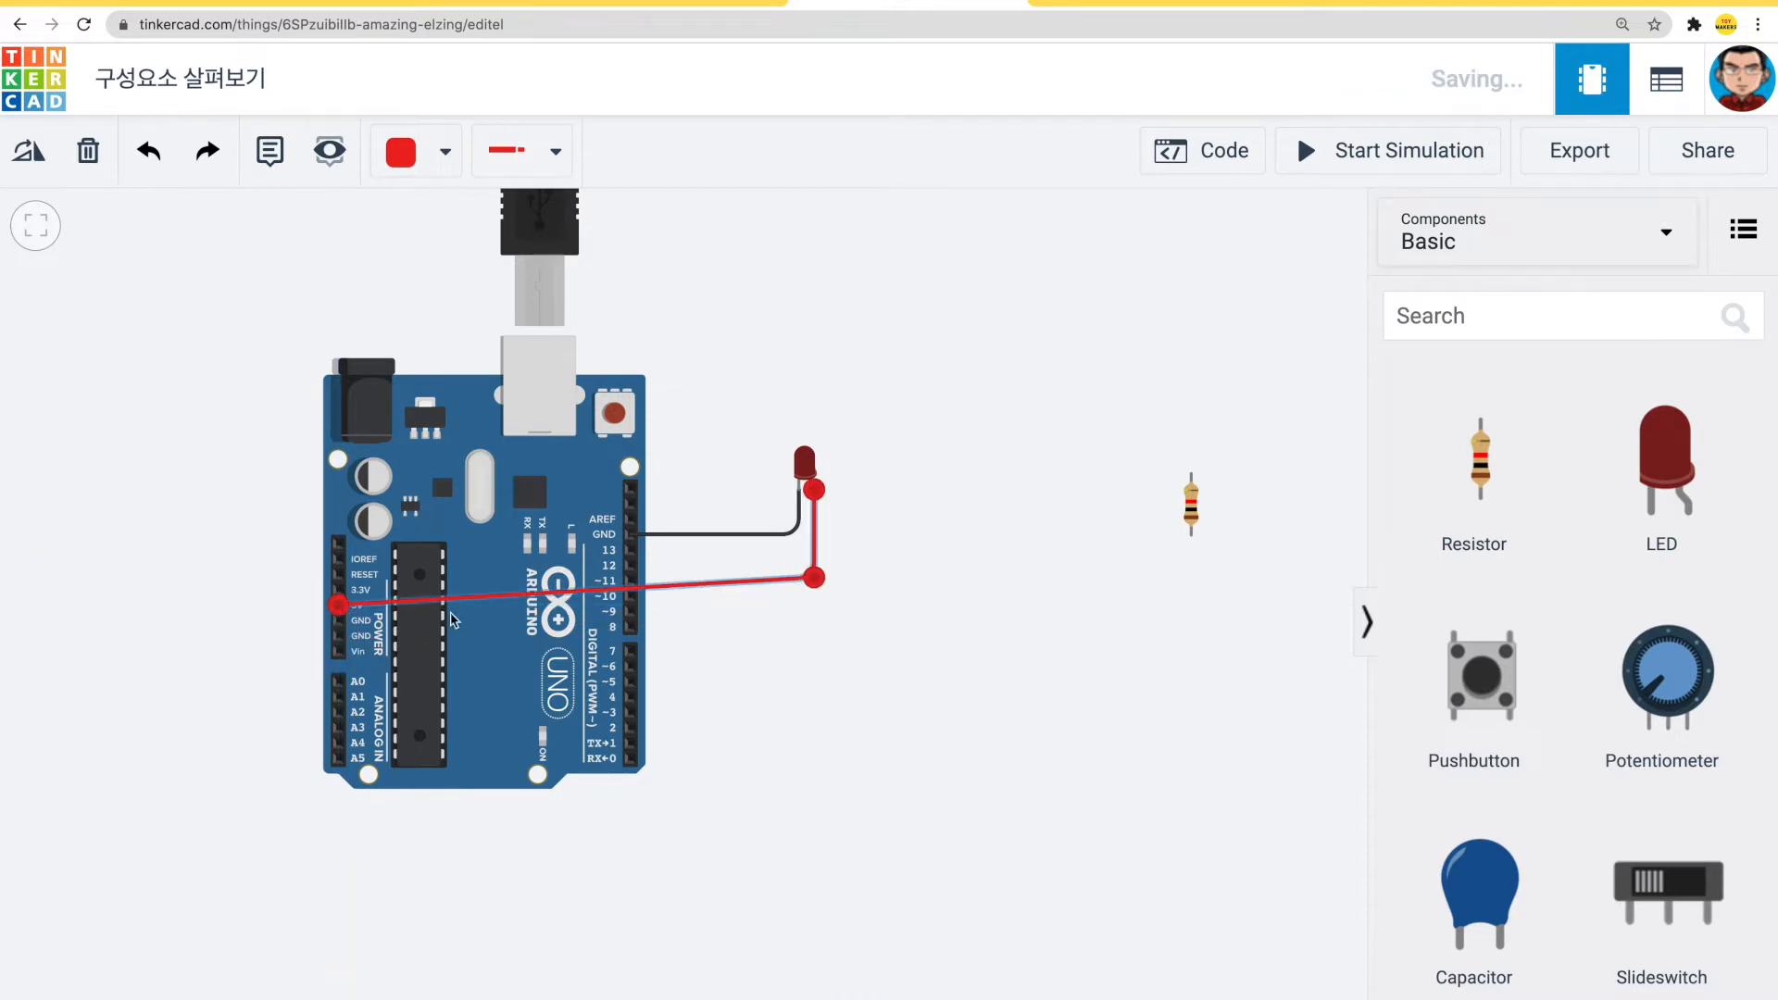
{"action": "left_click_drag", "start_coordinate": [814, 578], "coordinate": [814, 605]}
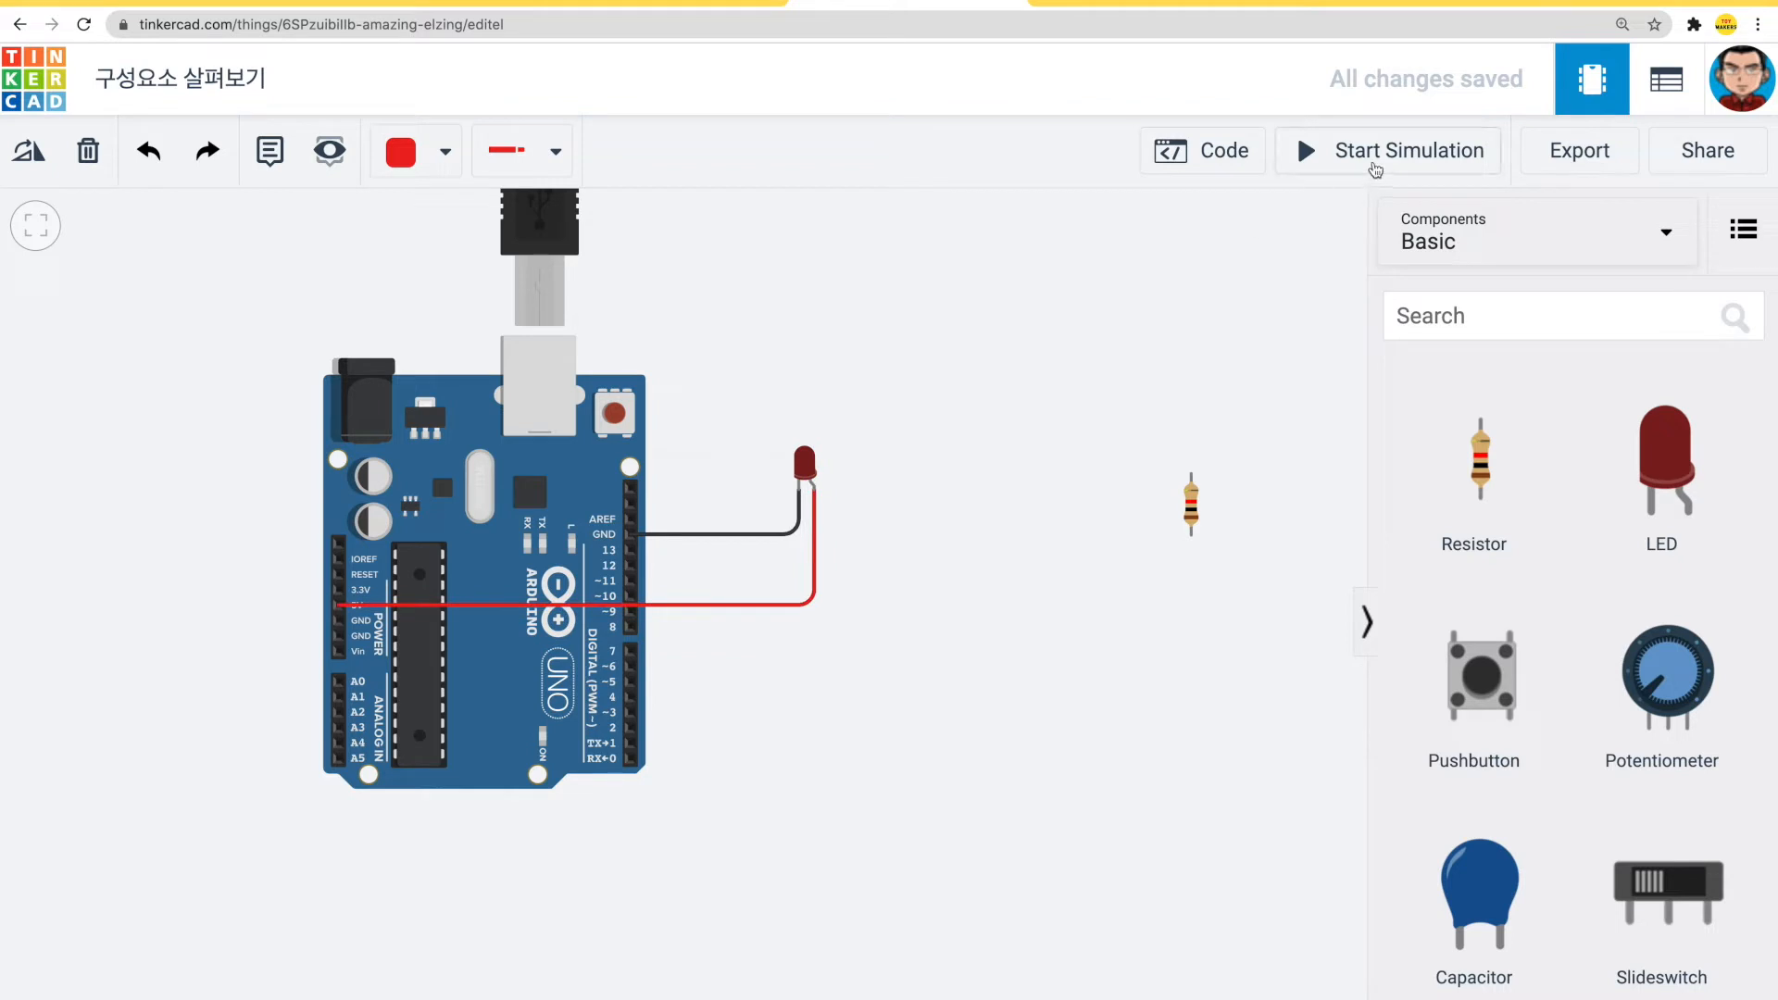
- Simulate the circuit without a resistor, inspect the LED's warning, and stop the simulation
{"action": "left_click", "coordinate": [1375, 158]}
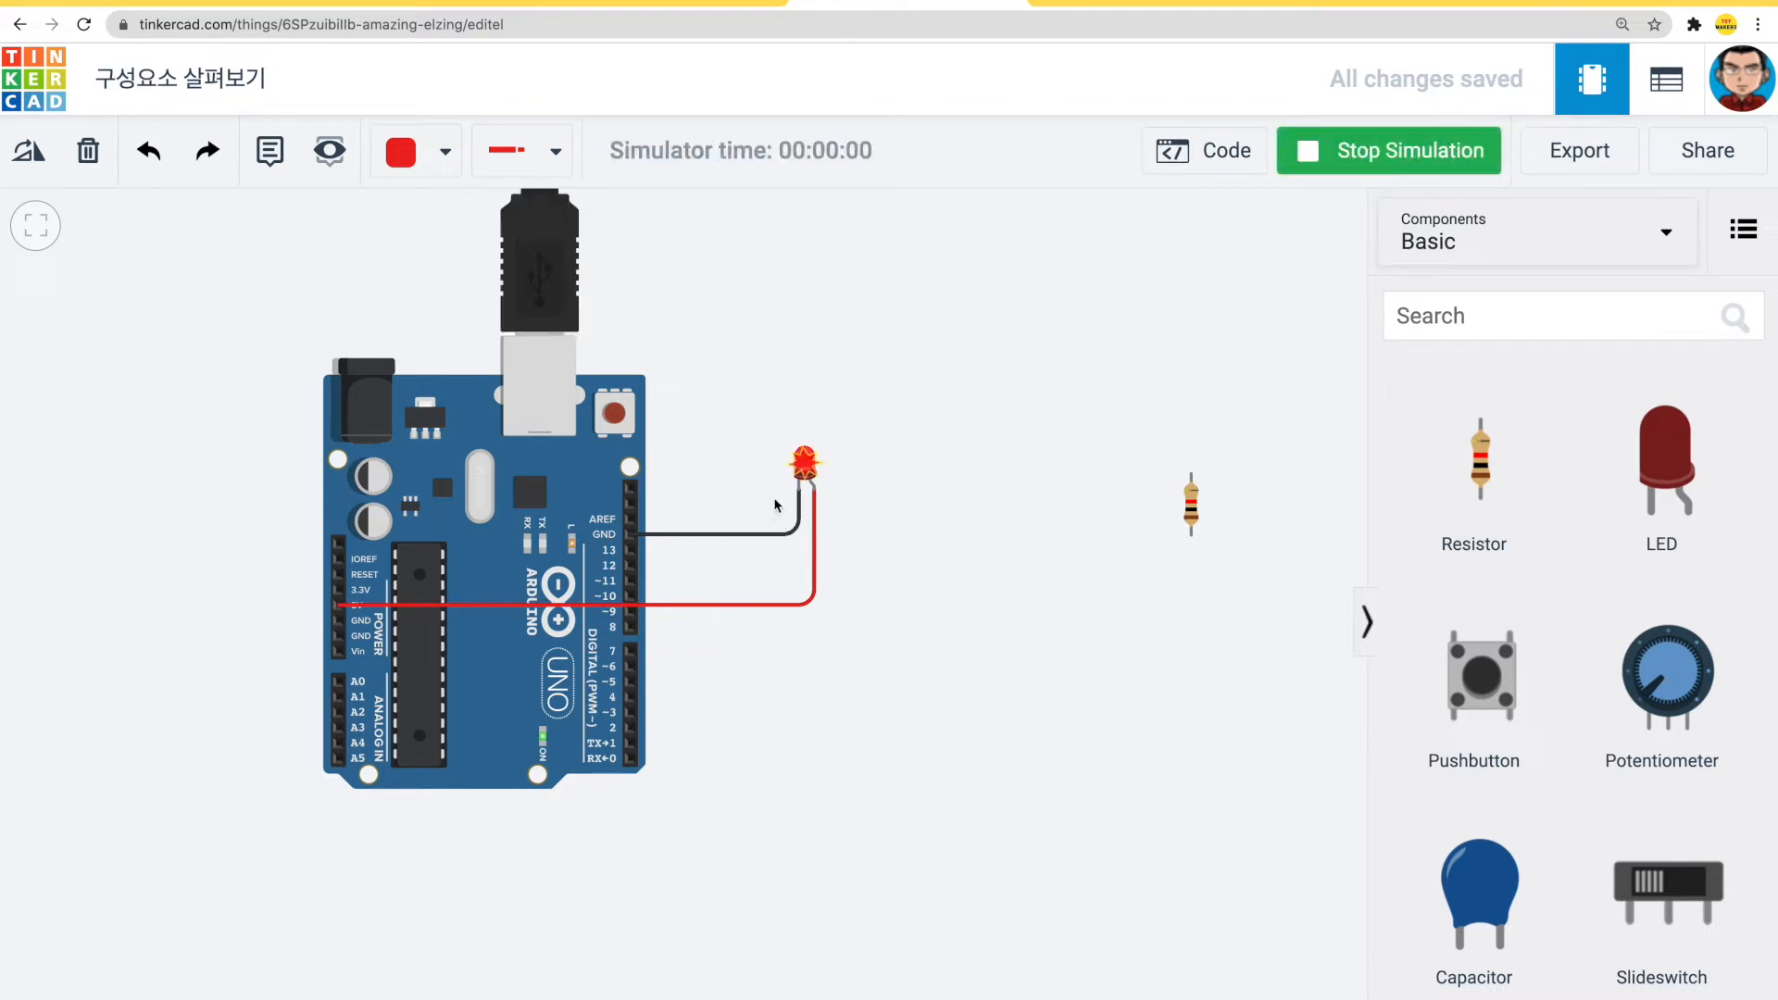
{"action": "mouse_move", "coordinate": [806, 467]}
{"action": "left_click", "coordinate": [1401, 163]}
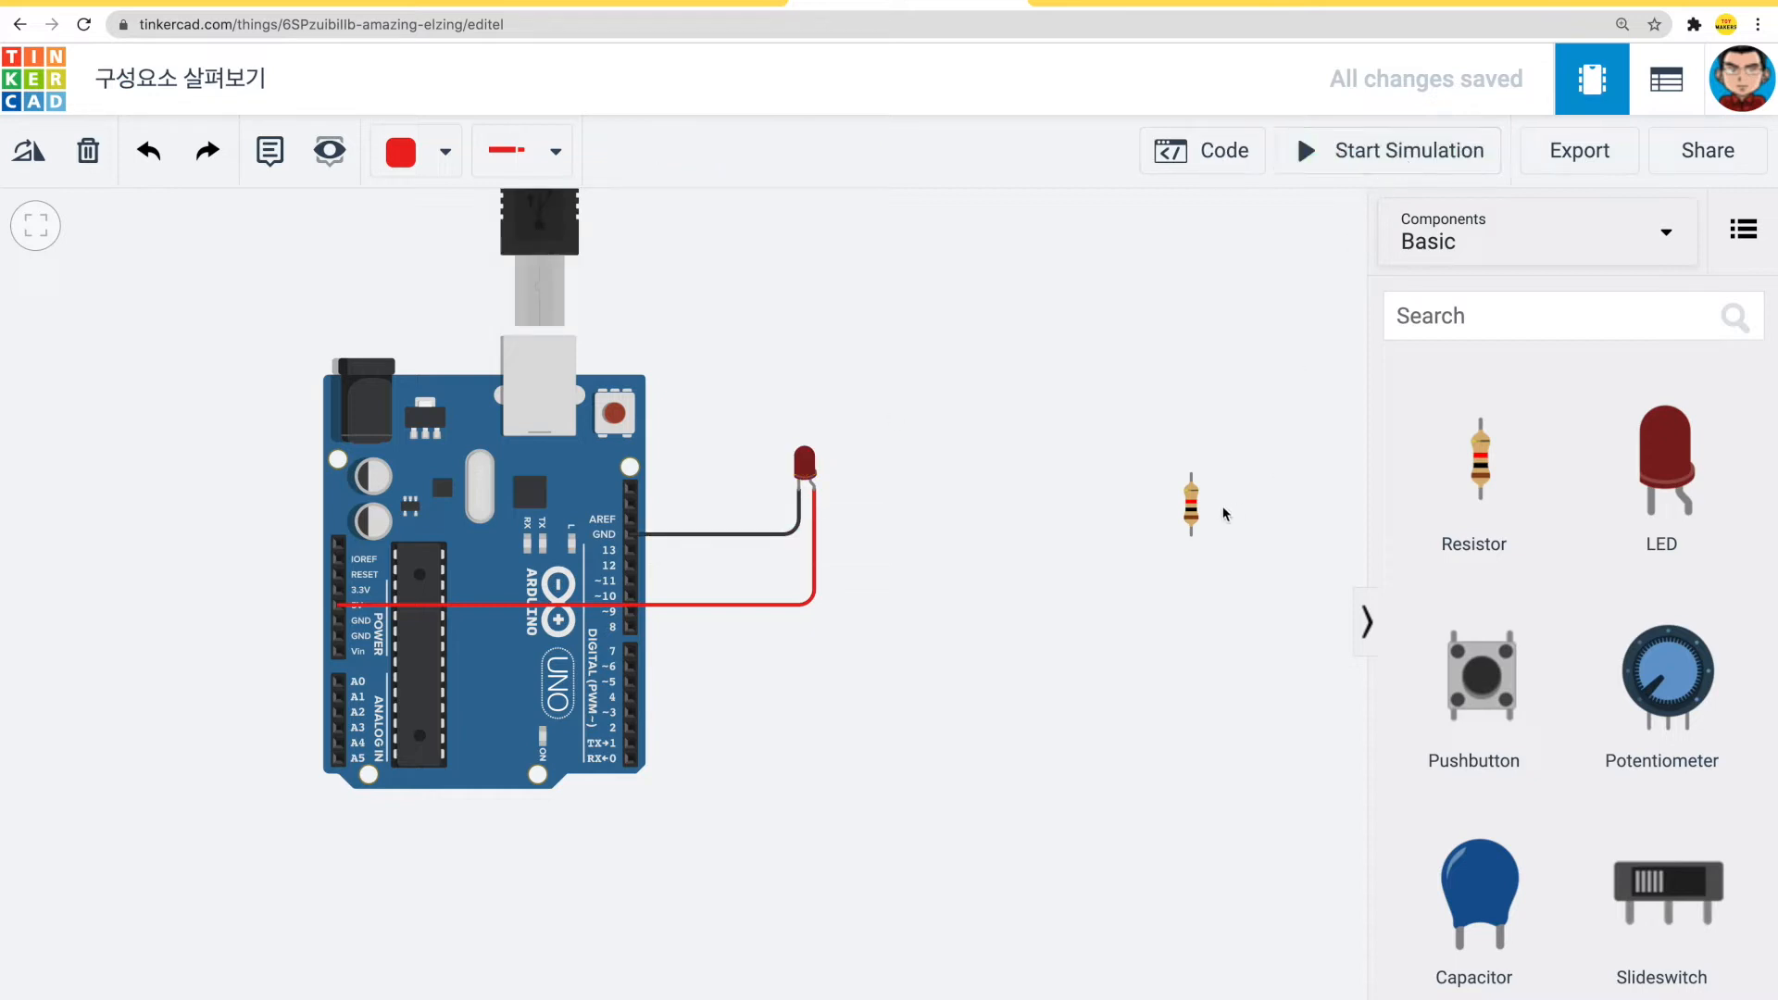
- Delete the red wire between the LED and the 5V pin, and move the resistor directly below the LED's anode
{"action": "left_click_drag", "start_coordinate": [1191, 508], "coordinate": [970, 512]}
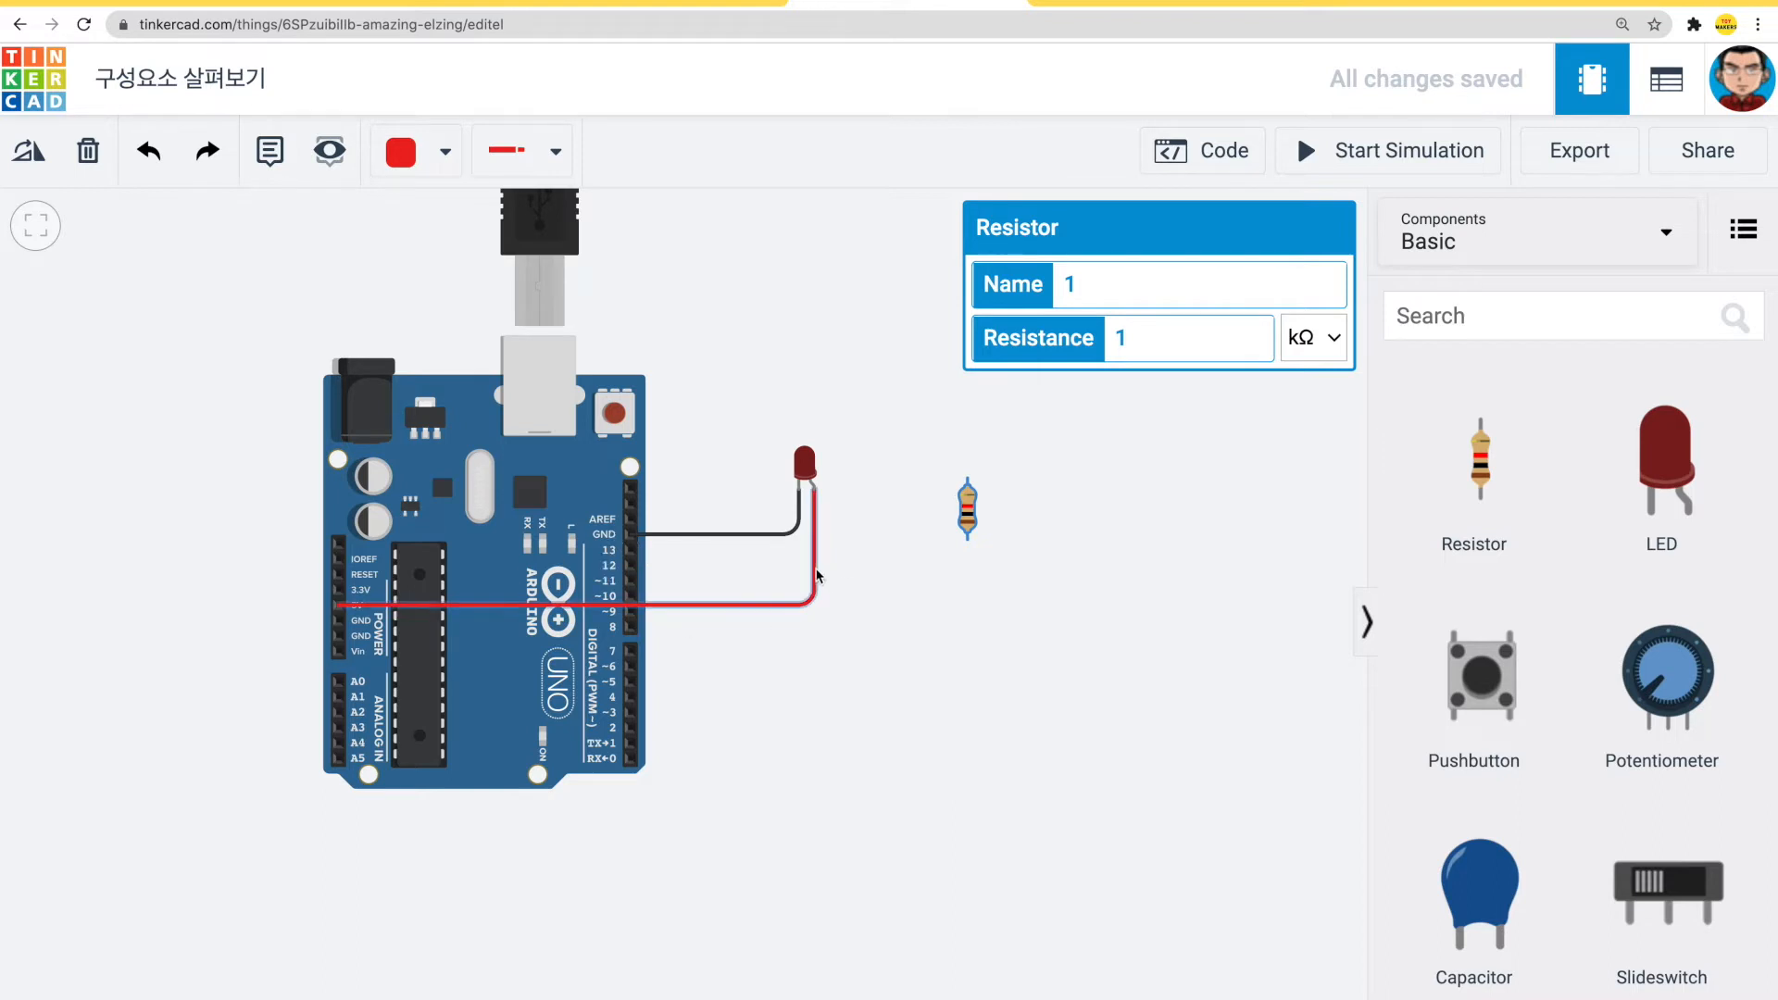
{"action": "left_click_drag", "start_coordinate": [968, 519], "coordinate": [905, 519]}
{"action": "left_click", "coordinate": [817, 544]}
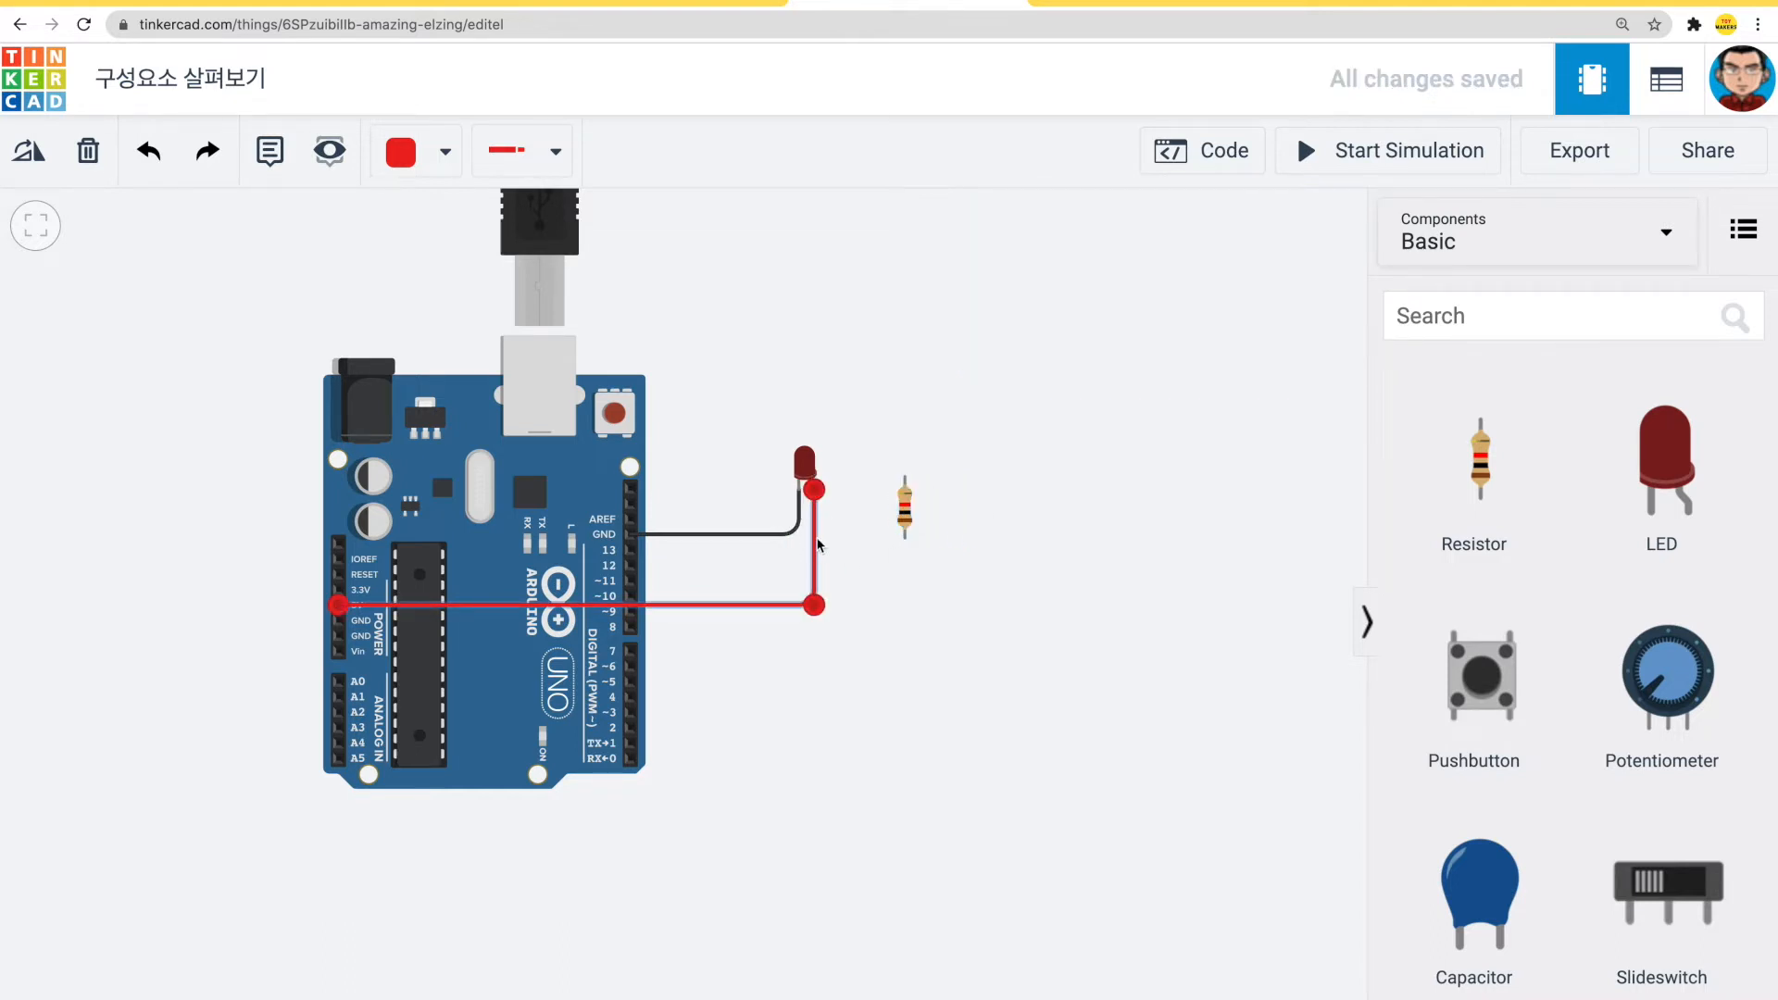
{"action": "key", "text": "Delete"}
{"action": "left_click_drag", "start_coordinate": [903, 523], "coordinate": [817, 553]}
{"action": "left_click", "coordinate": [825, 556]}
- Connect the LED's anode to the resistor's upper terminal and its lower terminal to the Arduino's 5V pin with red wires
{"action": "left_click", "coordinate": [815, 488]}
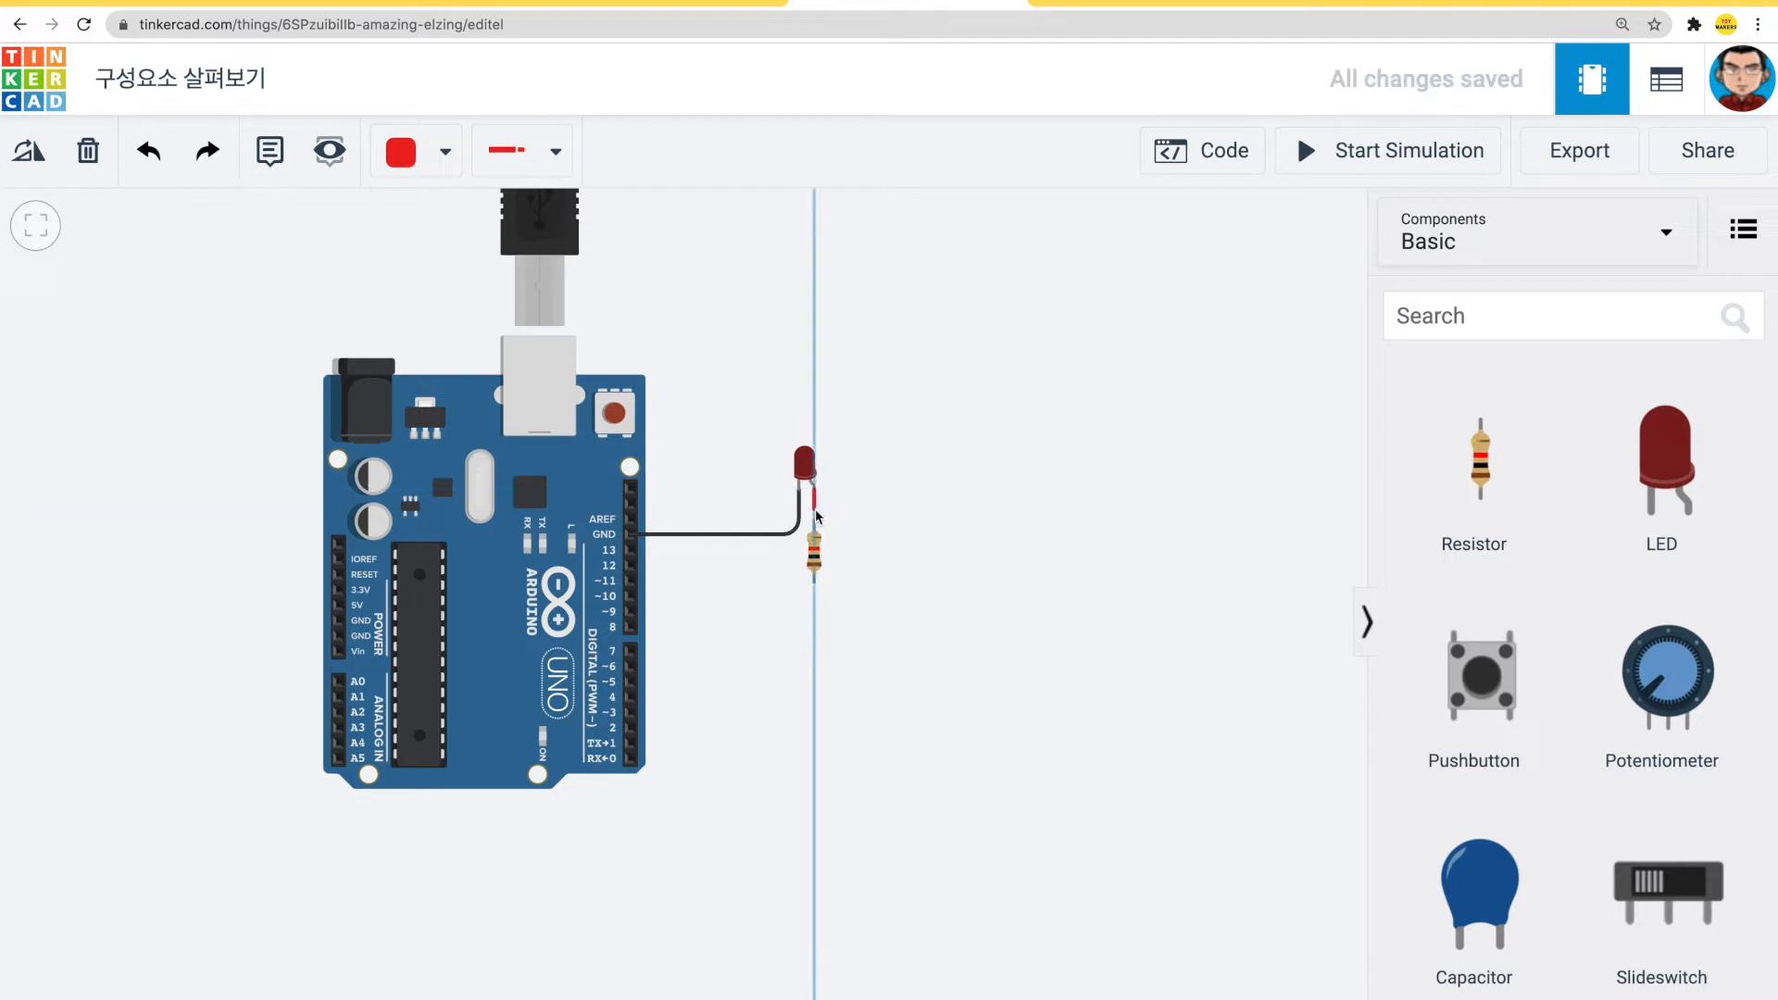
{"action": "left_click", "coordinate": [815, 521]}
{"action": "left_click", "coordinate": [872, 535]}
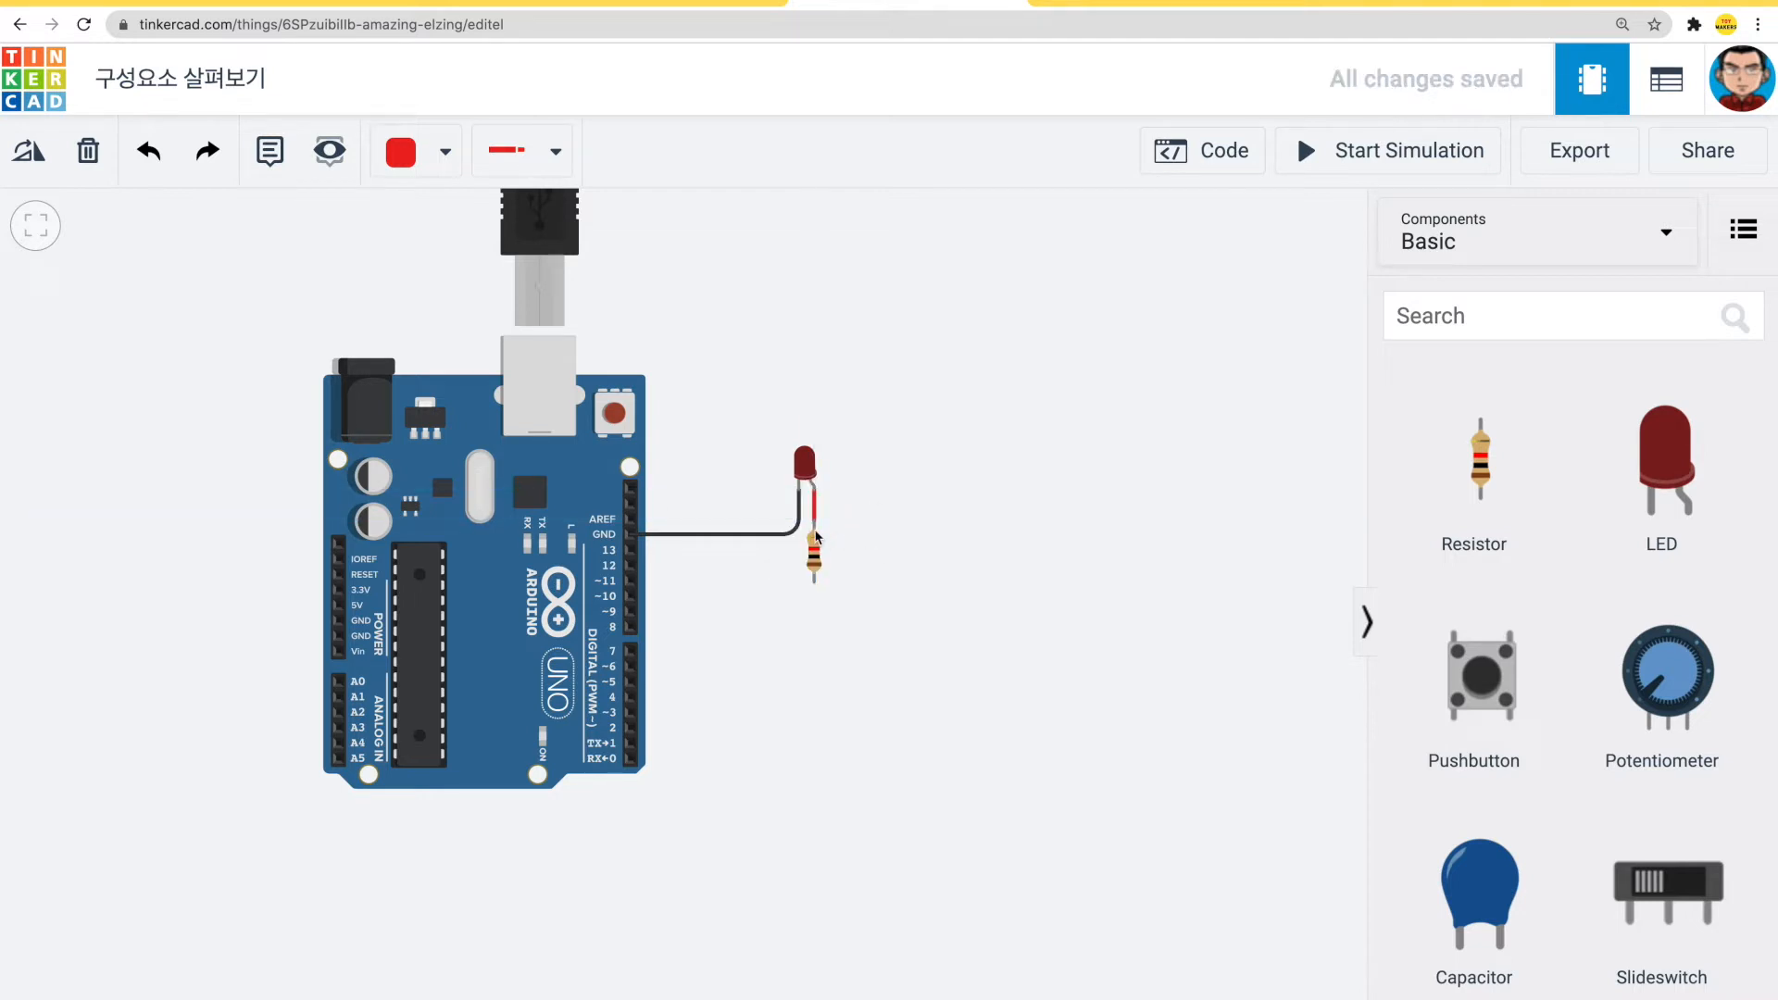
{"action": "left_click", "coordinate": [815, 583]}
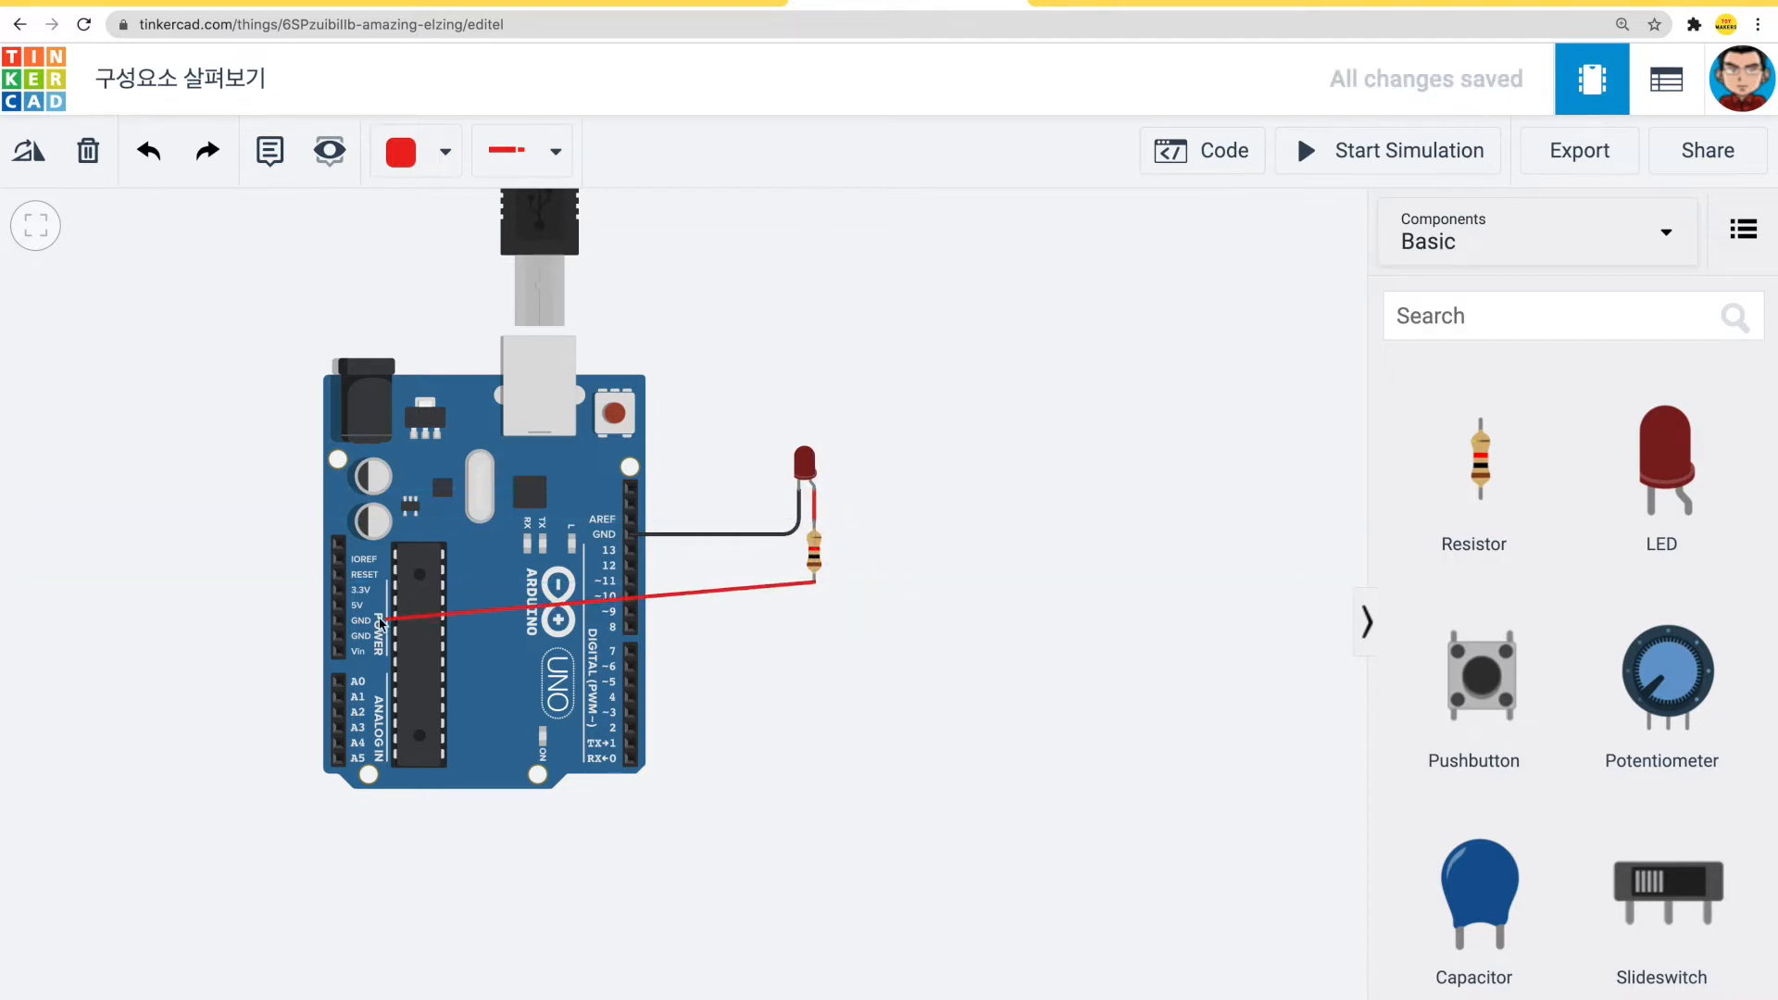
{"action": "left_click", "coordinate": [338, 607]}
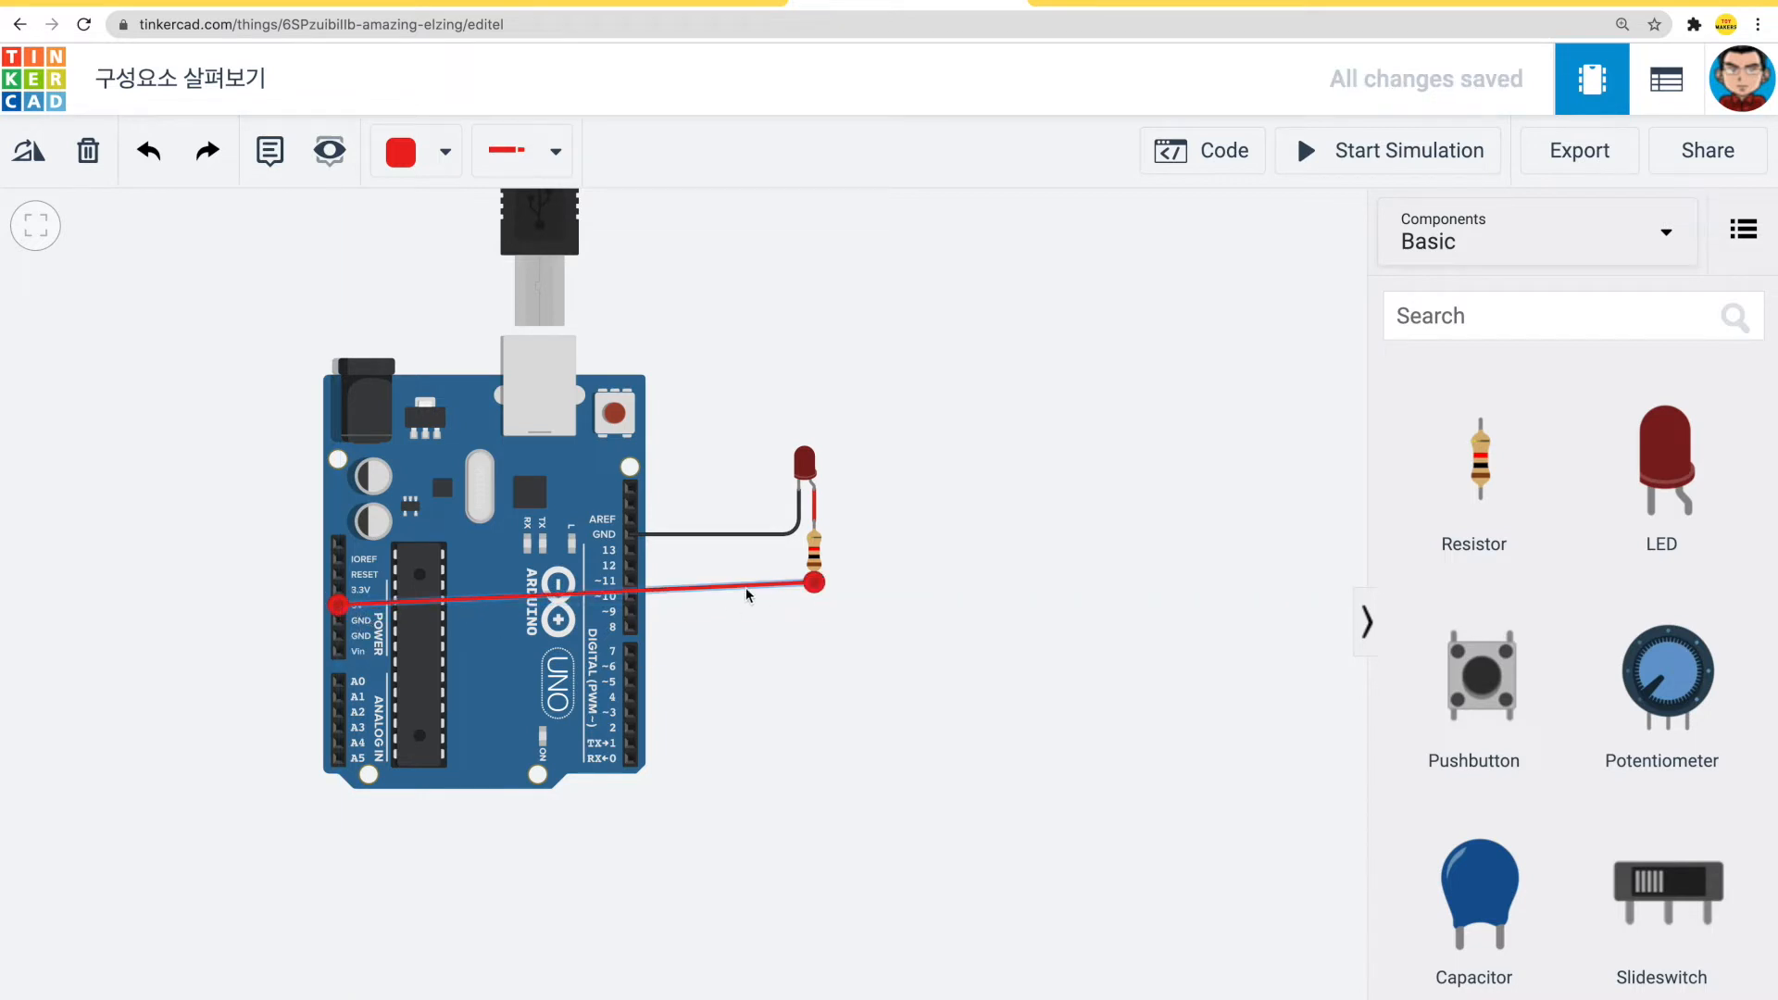
{"action": "left_click", "coordinate": [896, 558]}
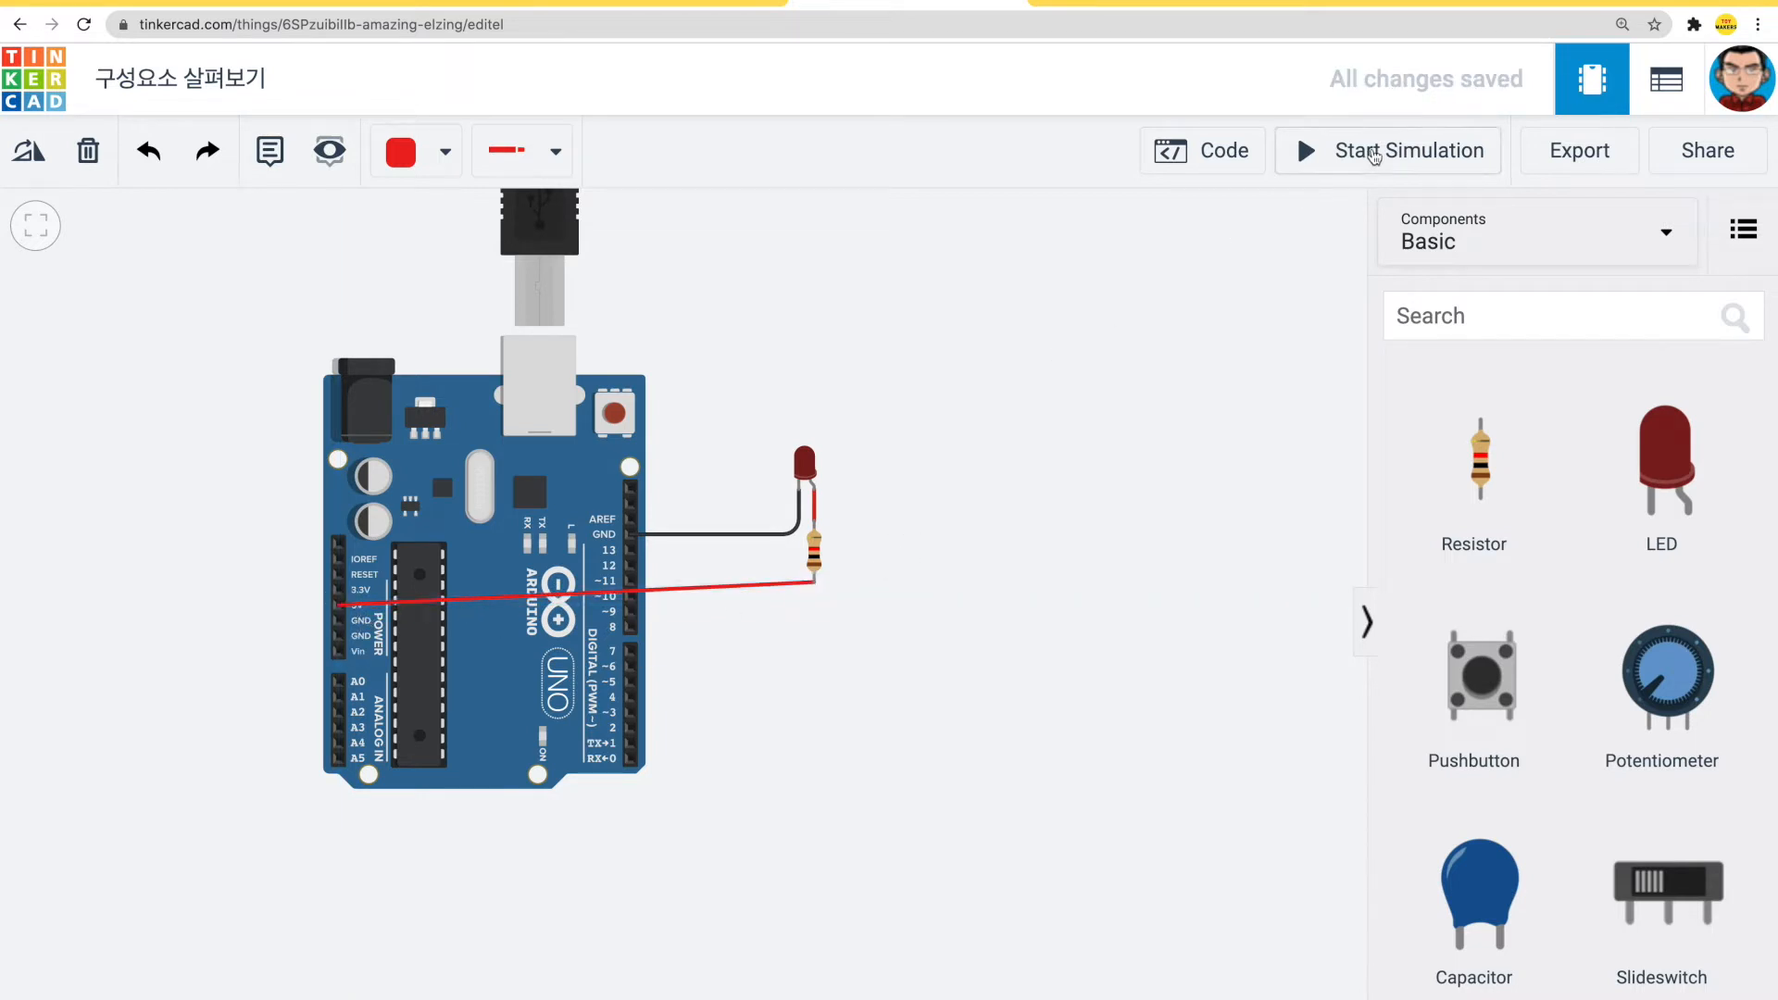
- Simulate the circuit with the series resistor, examine the LED's brightness up close, and stop the simulation
{"action": "left_click", "coordinate": [1374, 155]}
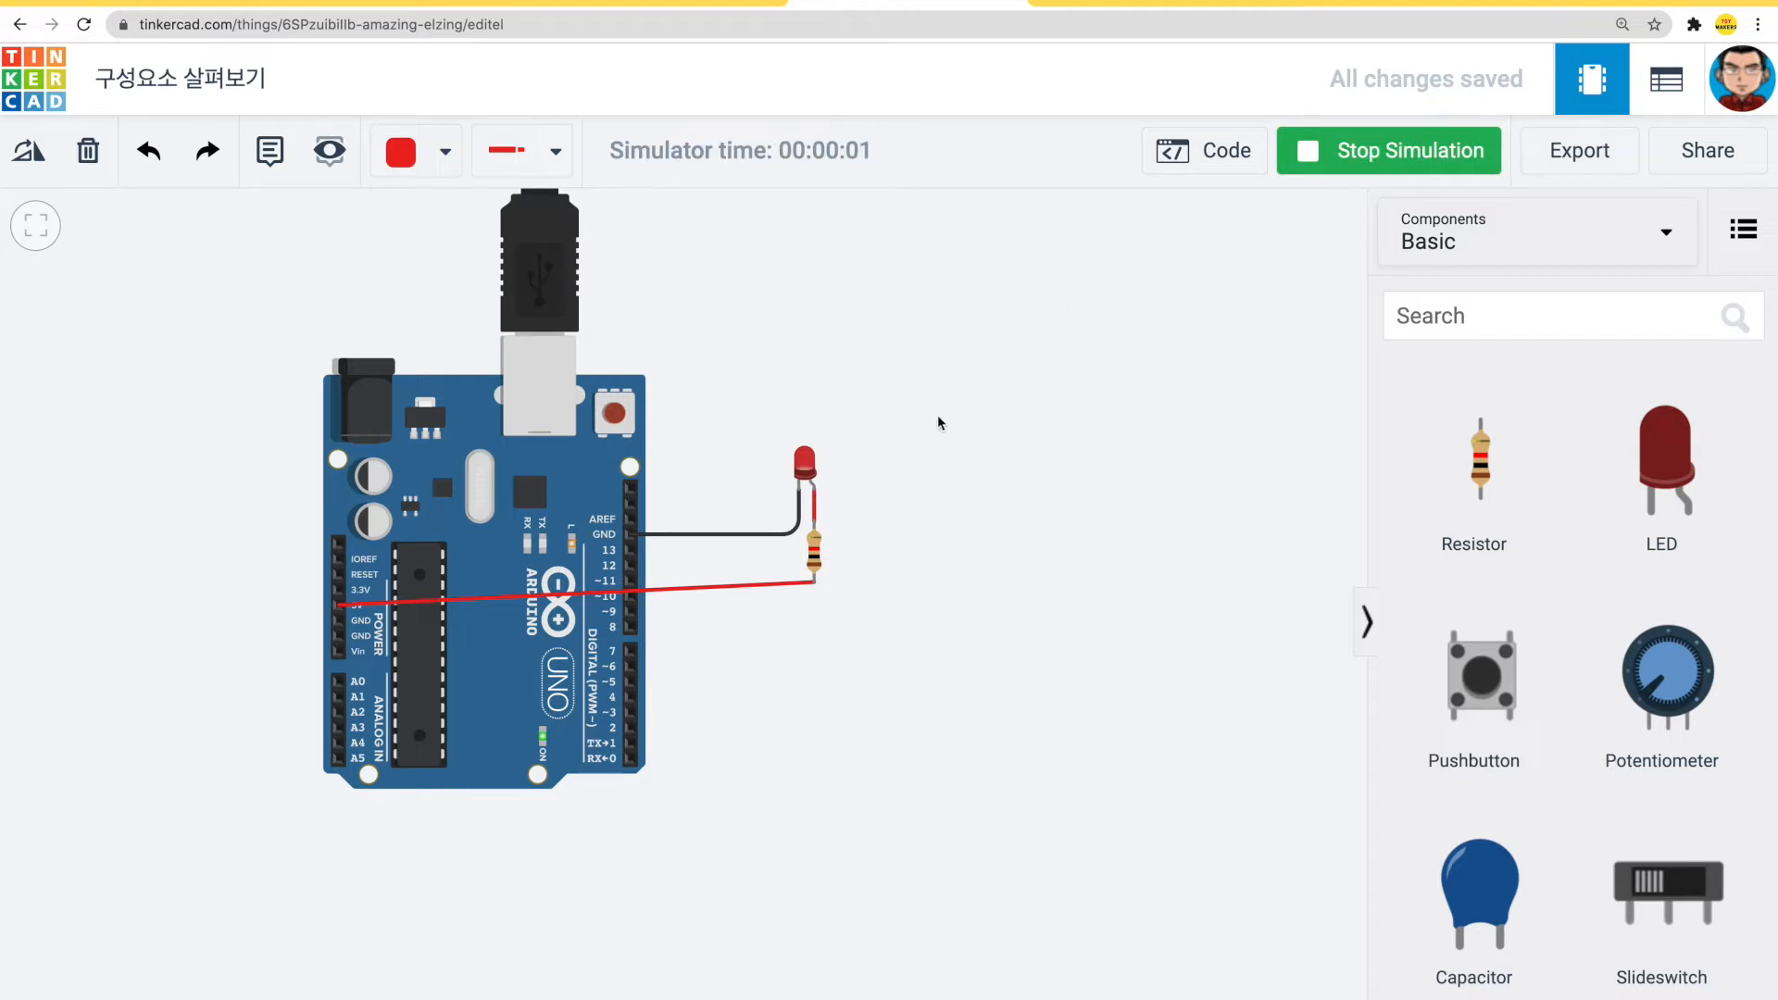
{"action": "scroll", "coordinate": [781, 438], "scroll_direction": "up", "scroll_amount": 2}
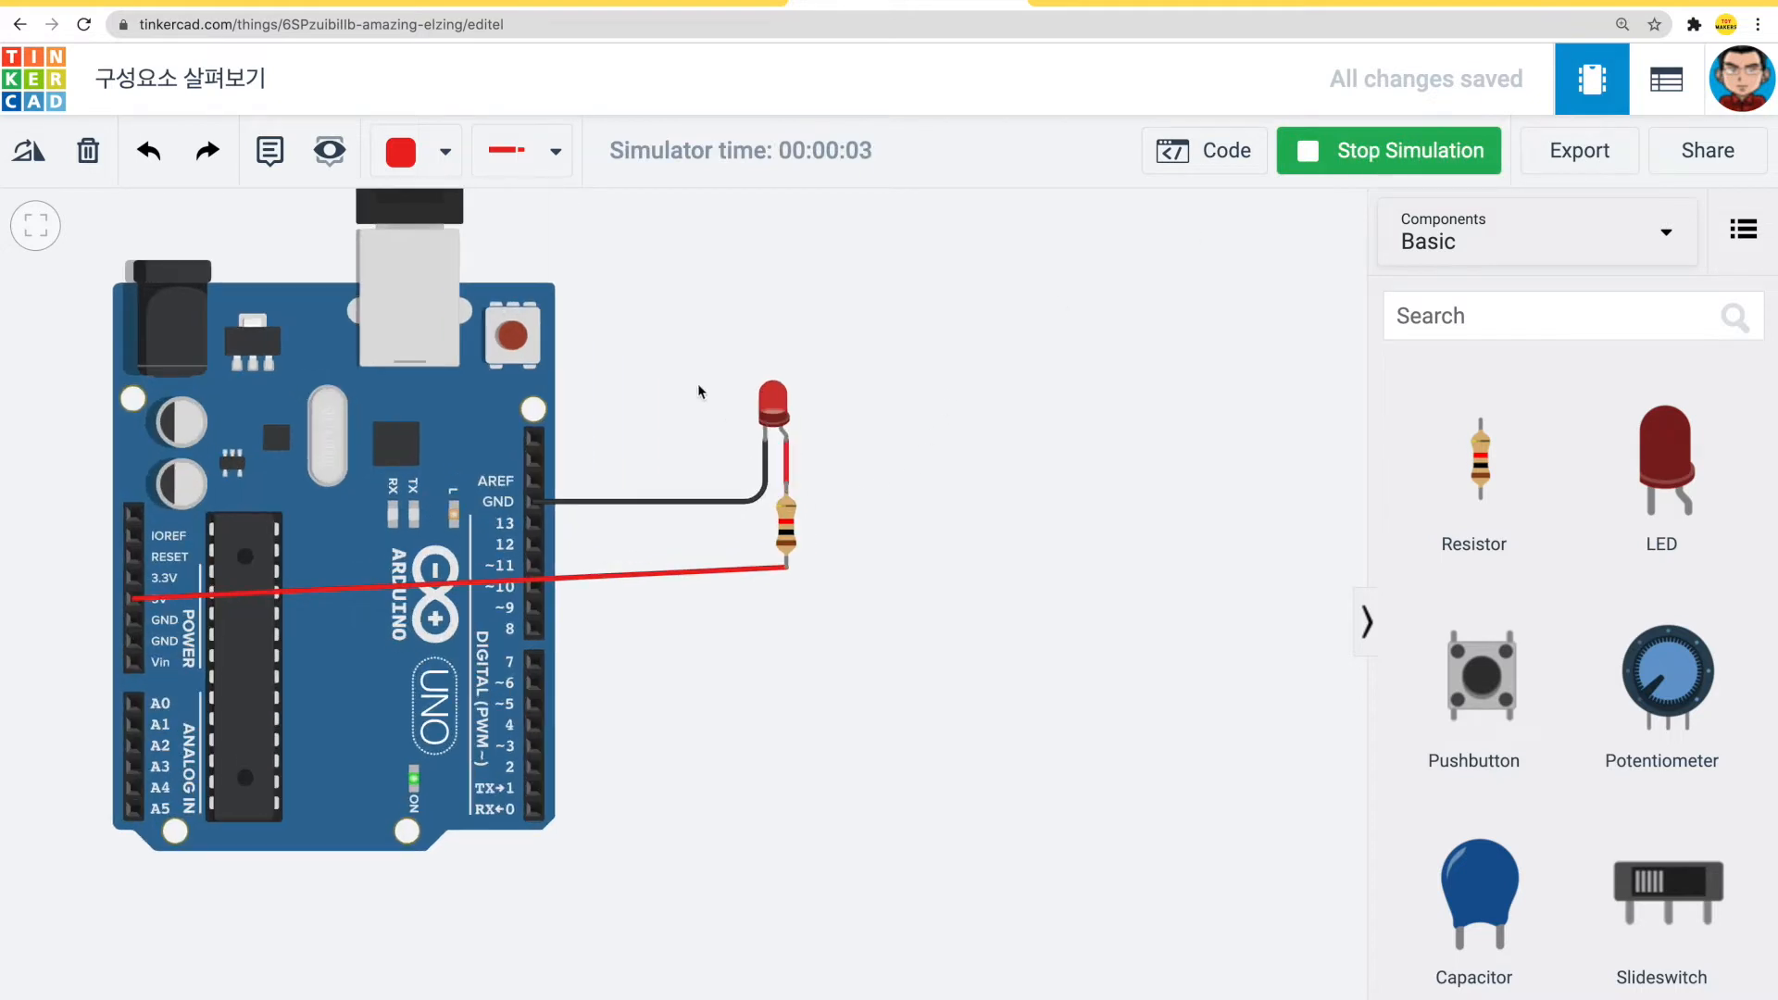
{"action": "scroll", "coordinate": [702, 379], "scroll_direction": "down", "scroll_amount": 1}
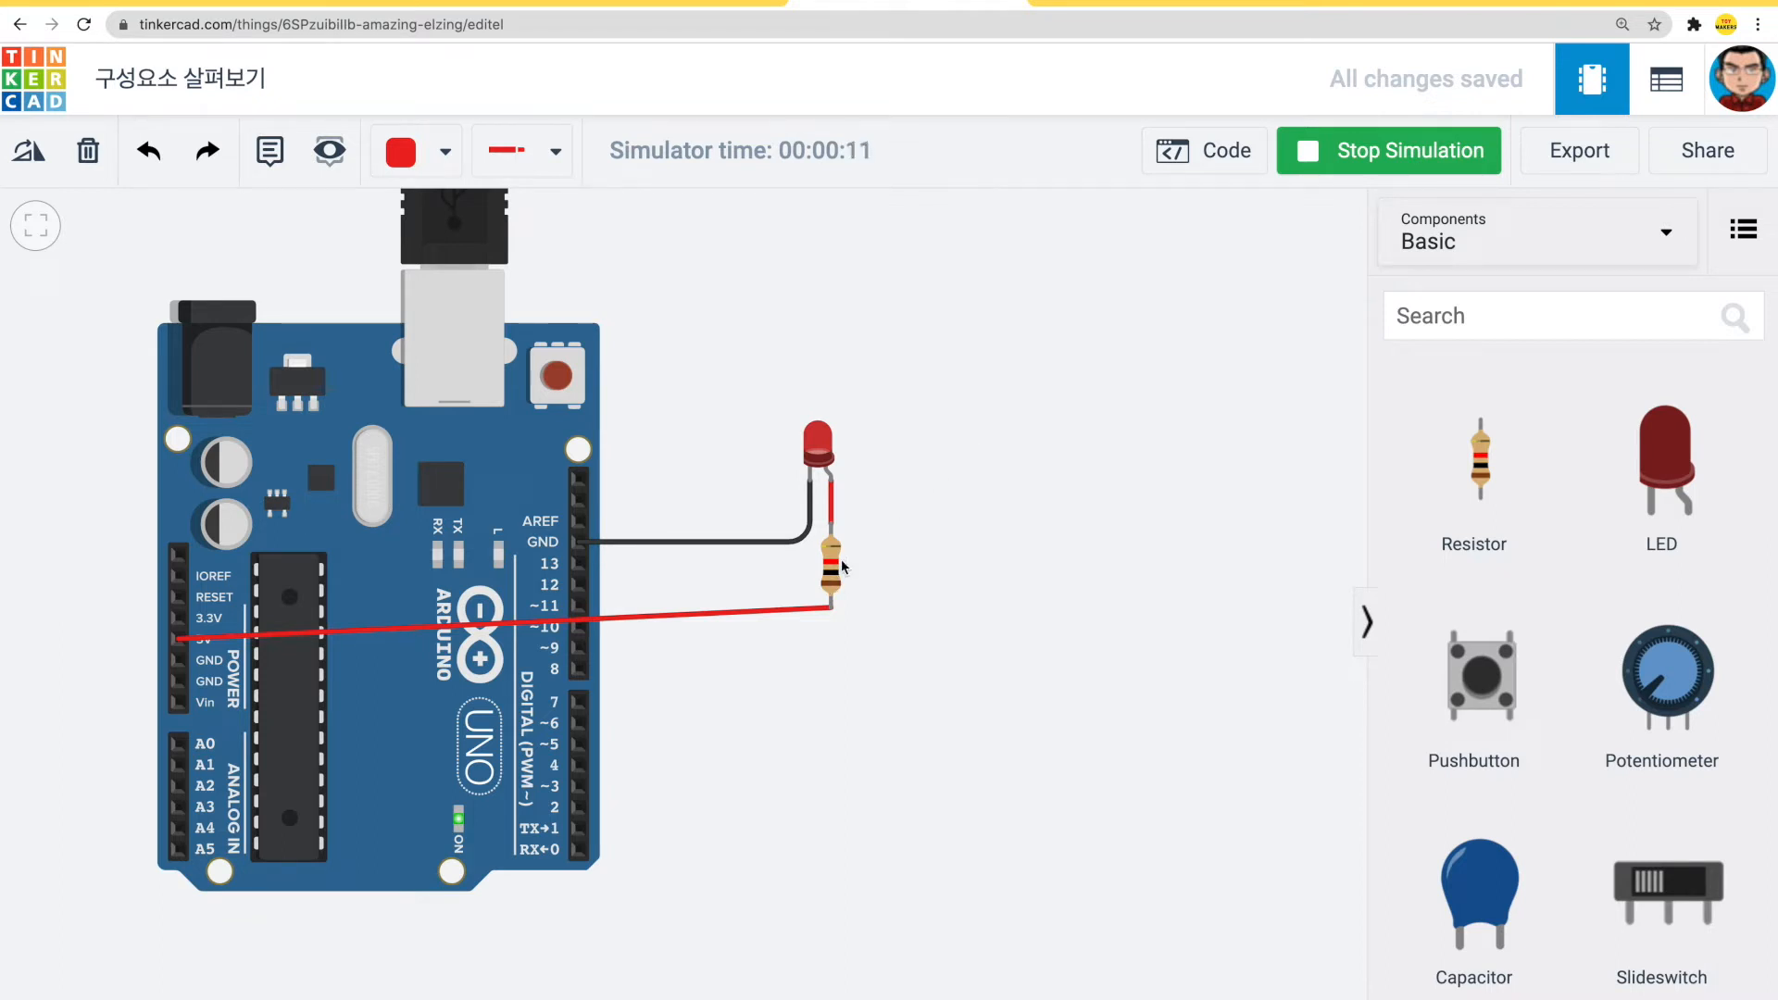
{"action": "left_click", "coordinate": [1343, 155]}
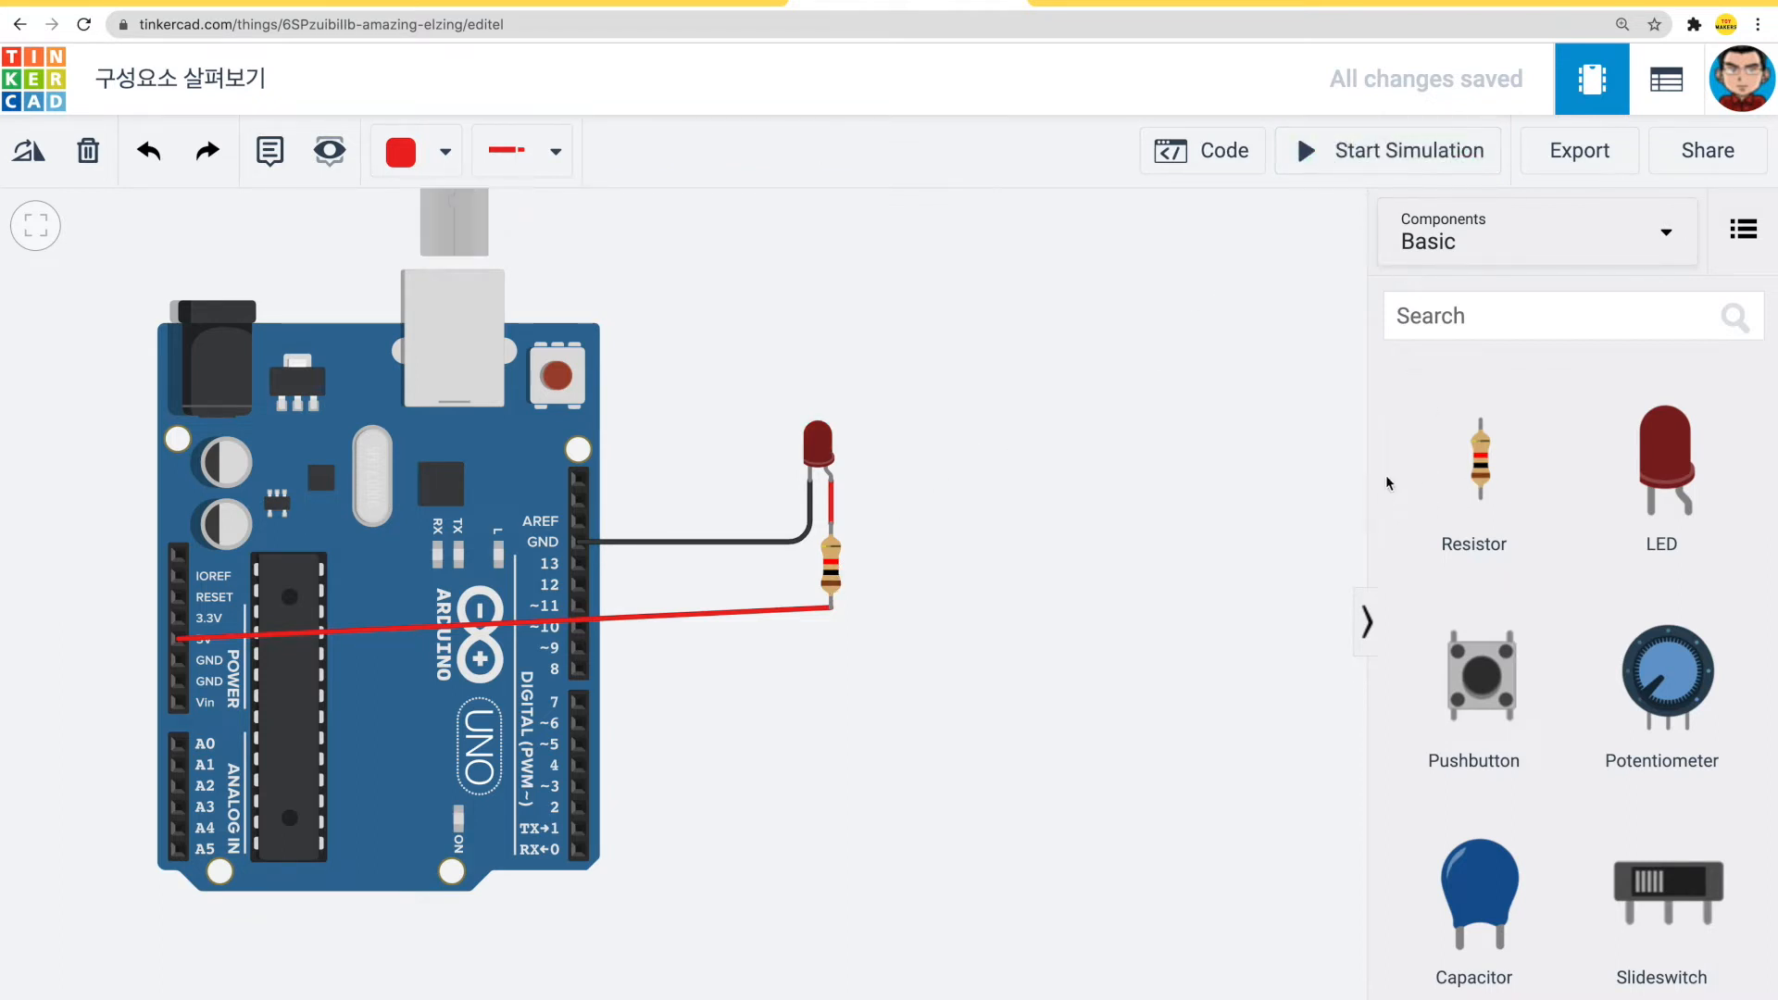
- Set the resistance of the resistor below the LED to 100 Ω
{"action": "left_click", "coordinate": [833, 573]}
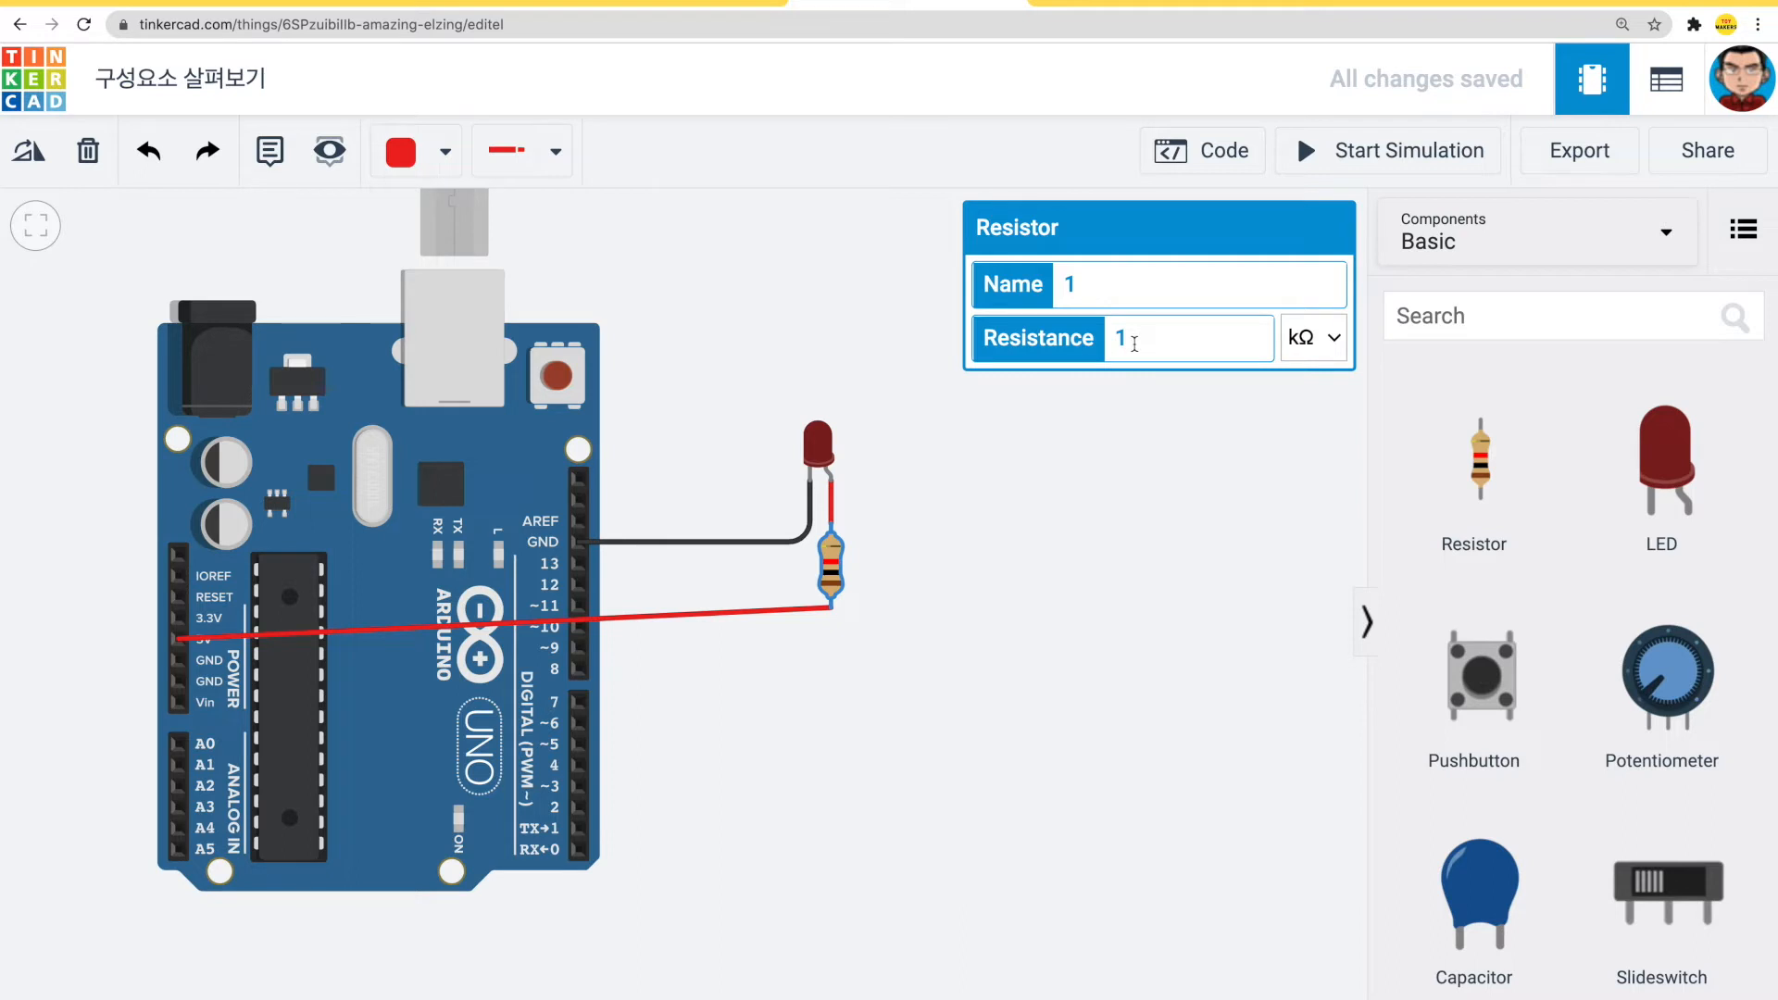
{"action": "left_click", "coordinate": [1161, 337]}
{"action": "type", "text": "00"}
{"action": "left_click_drag", "start_coordinate": [1222, 343], "coordinate": [1074, 342]}
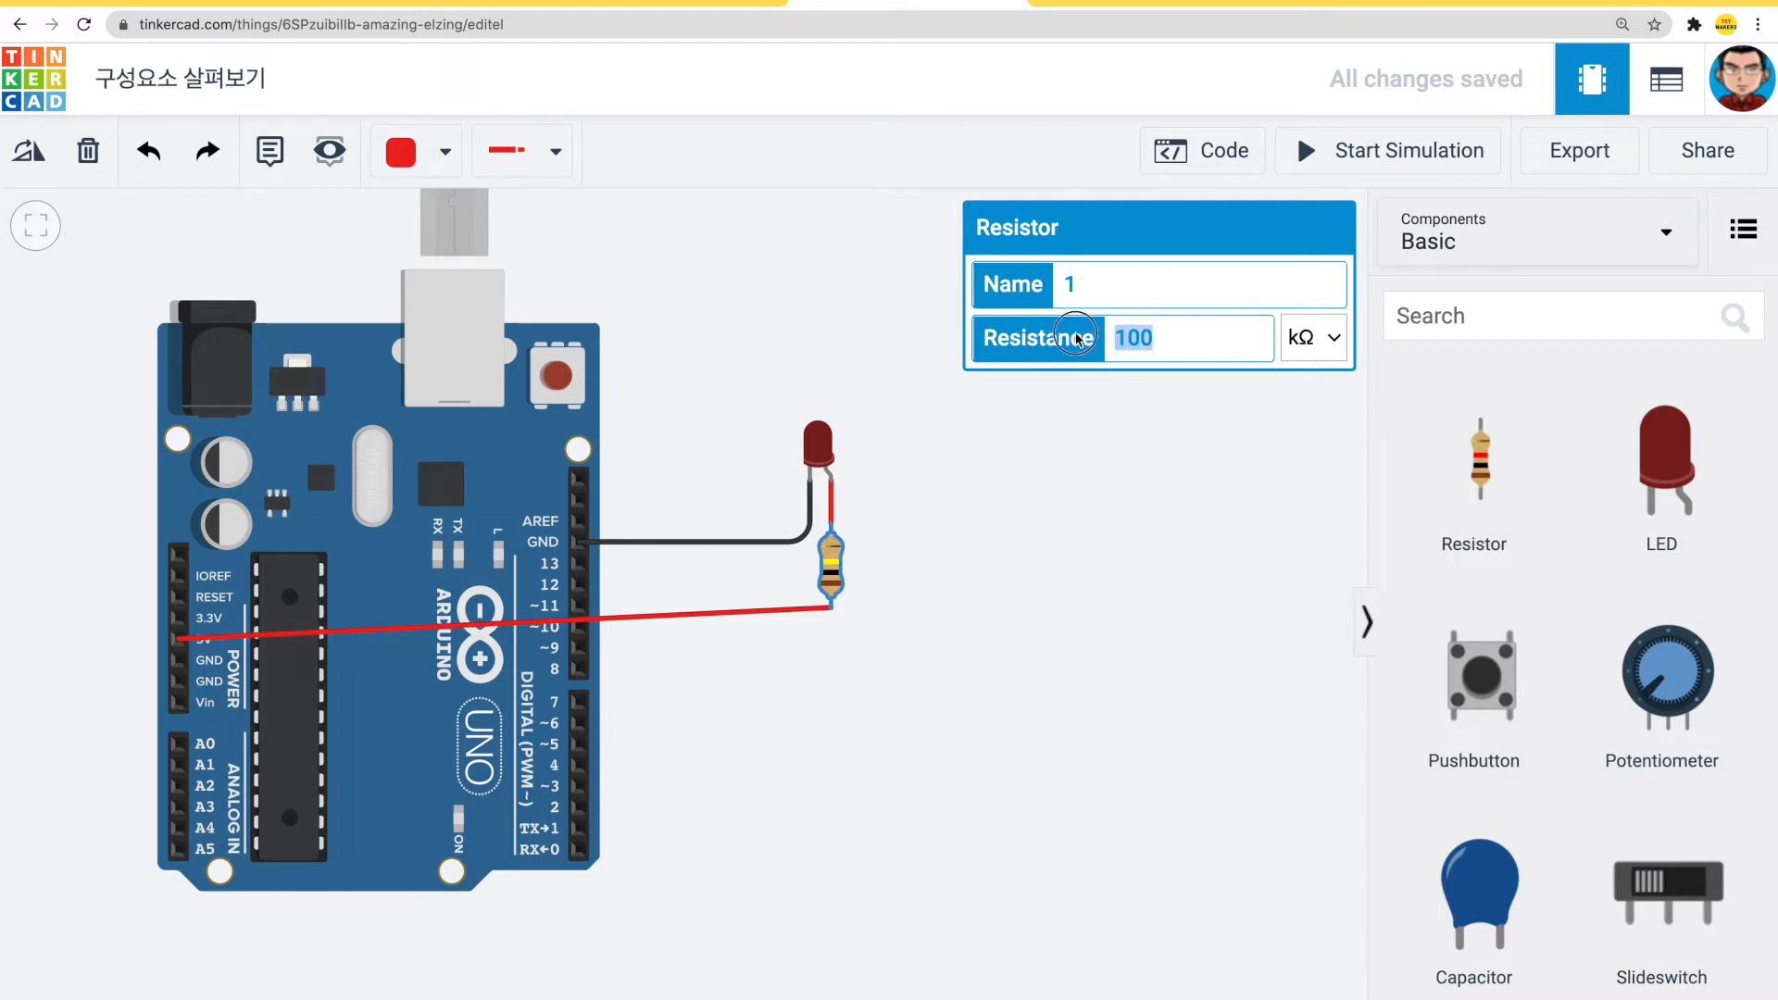
{"action": "left_click", "coordinate": [1309, 345]}
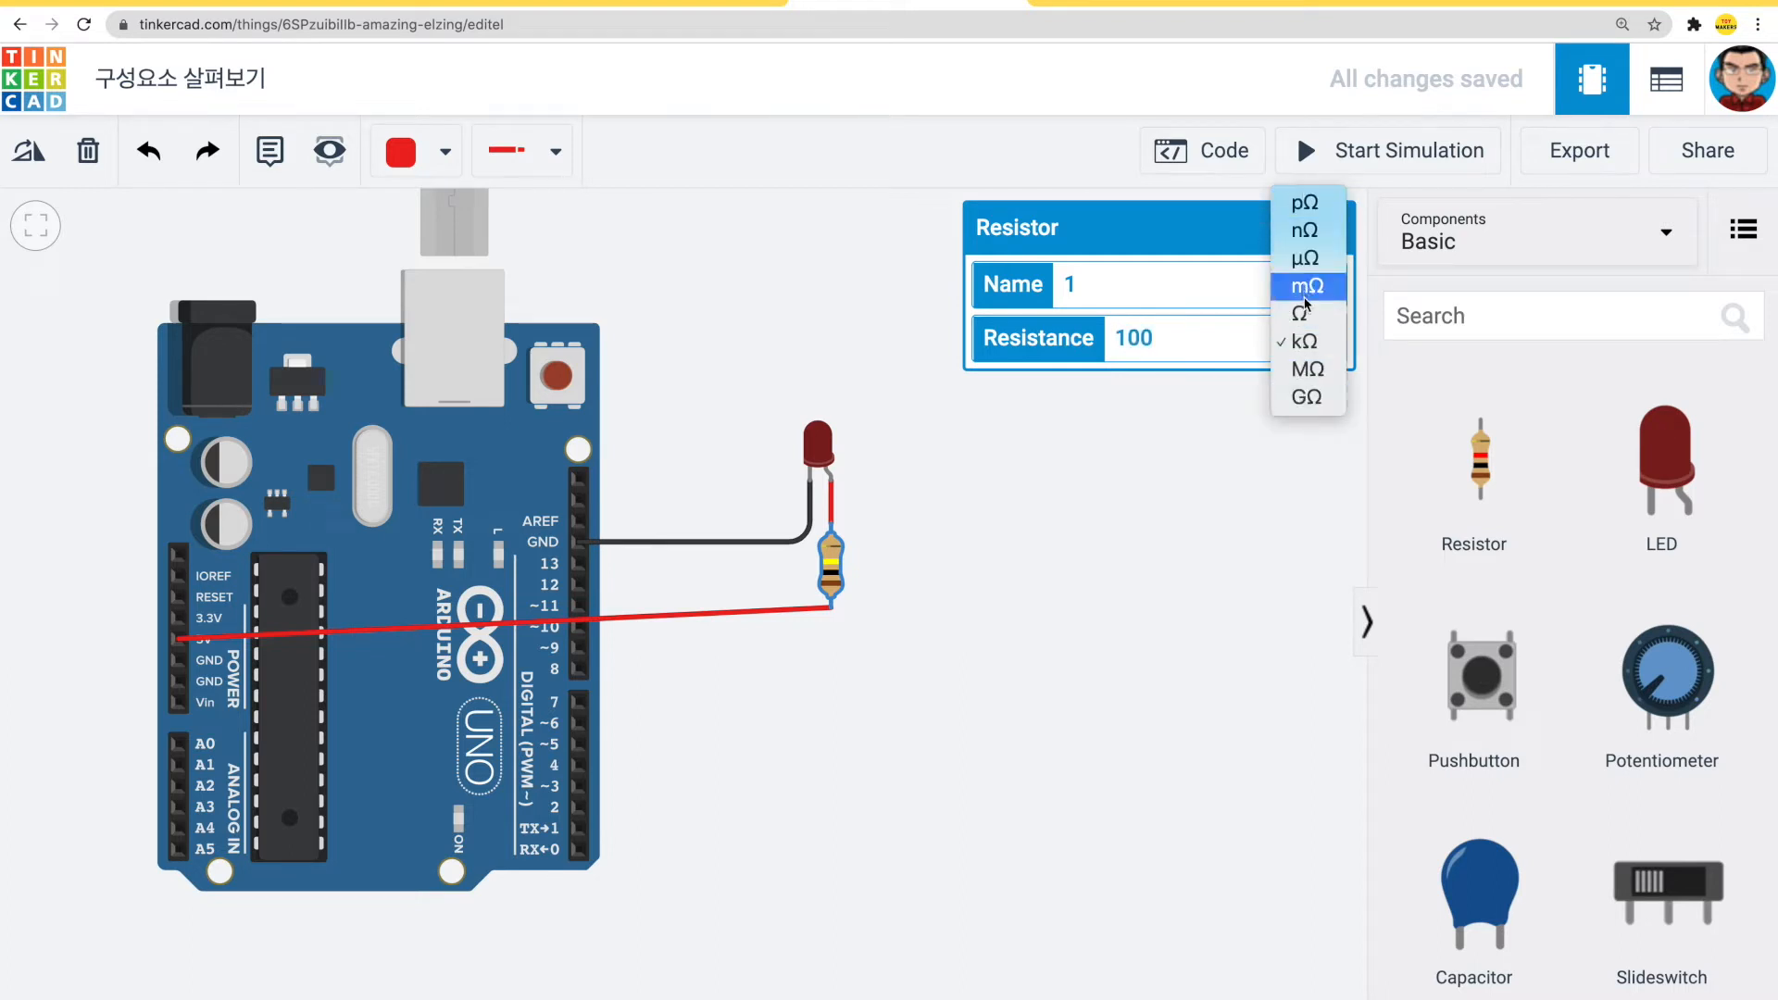
{"action": "left_click", "coordinate": [1300, 315]}
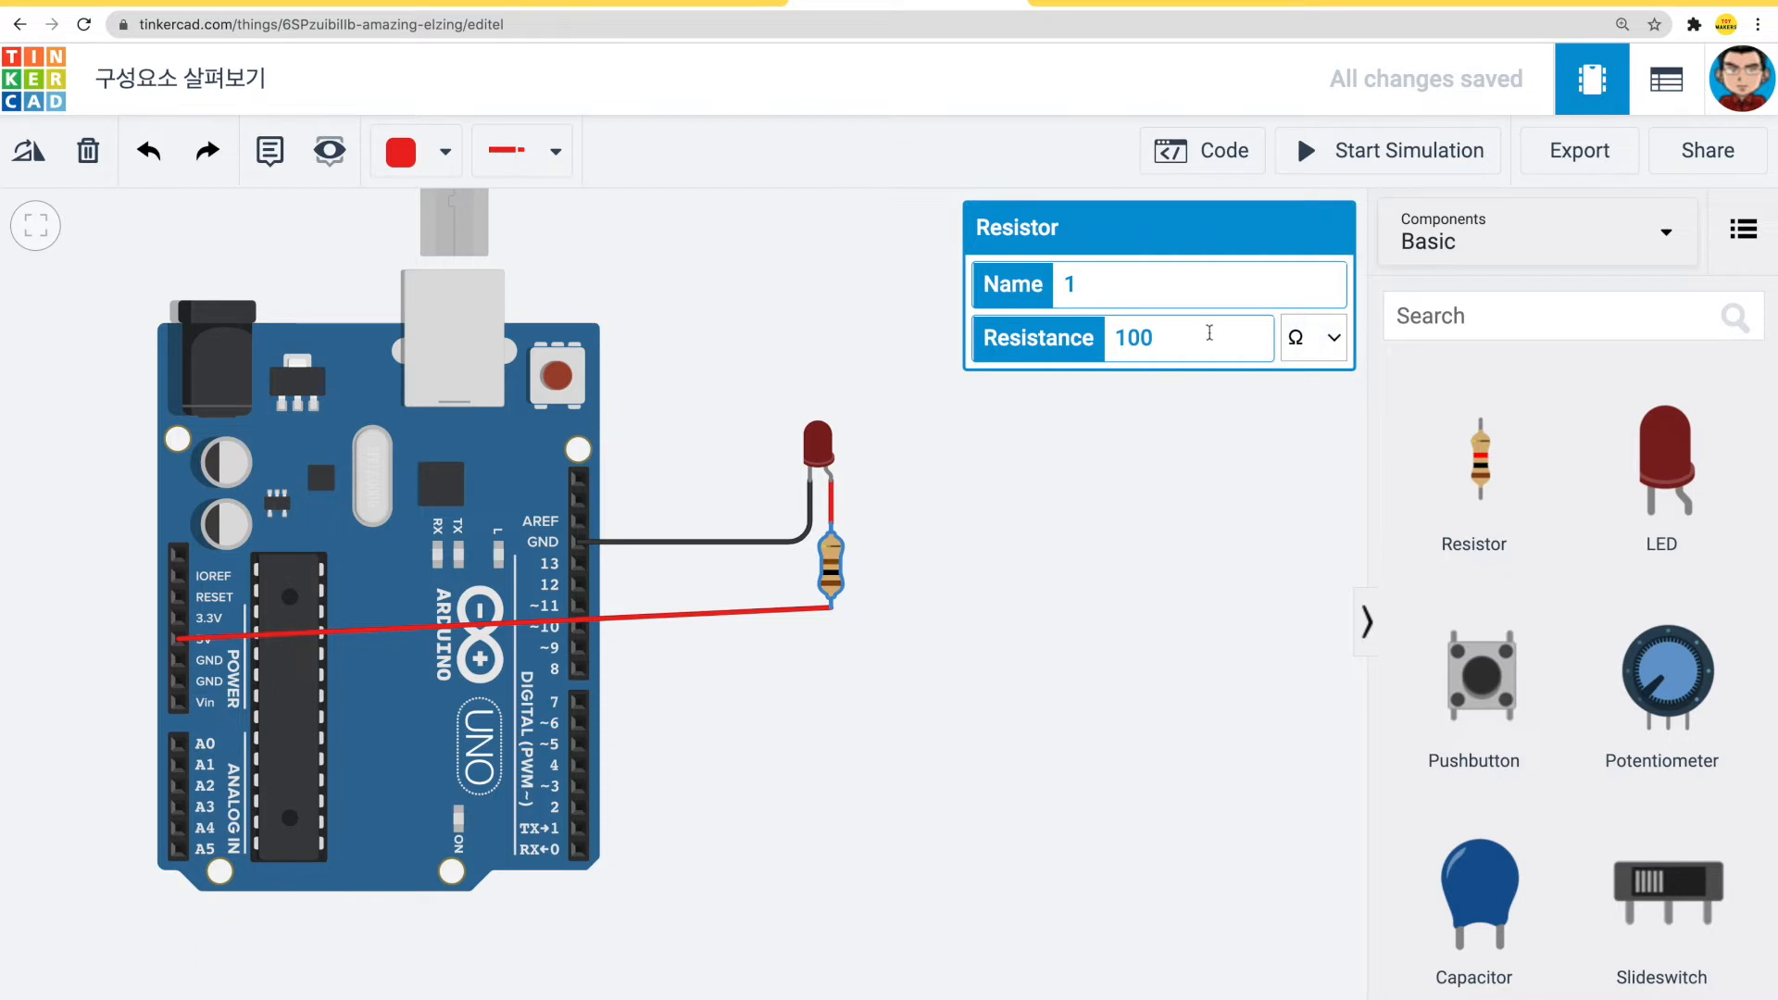
- Set the resistor's resistance to 1000 Ω and review the available resistance units
{"action": "left_click", "coordinate": [1210, 334]}
{"action": "type", "text": "0"}
{"action": "left_click", "coordinate": [1326, 341]}
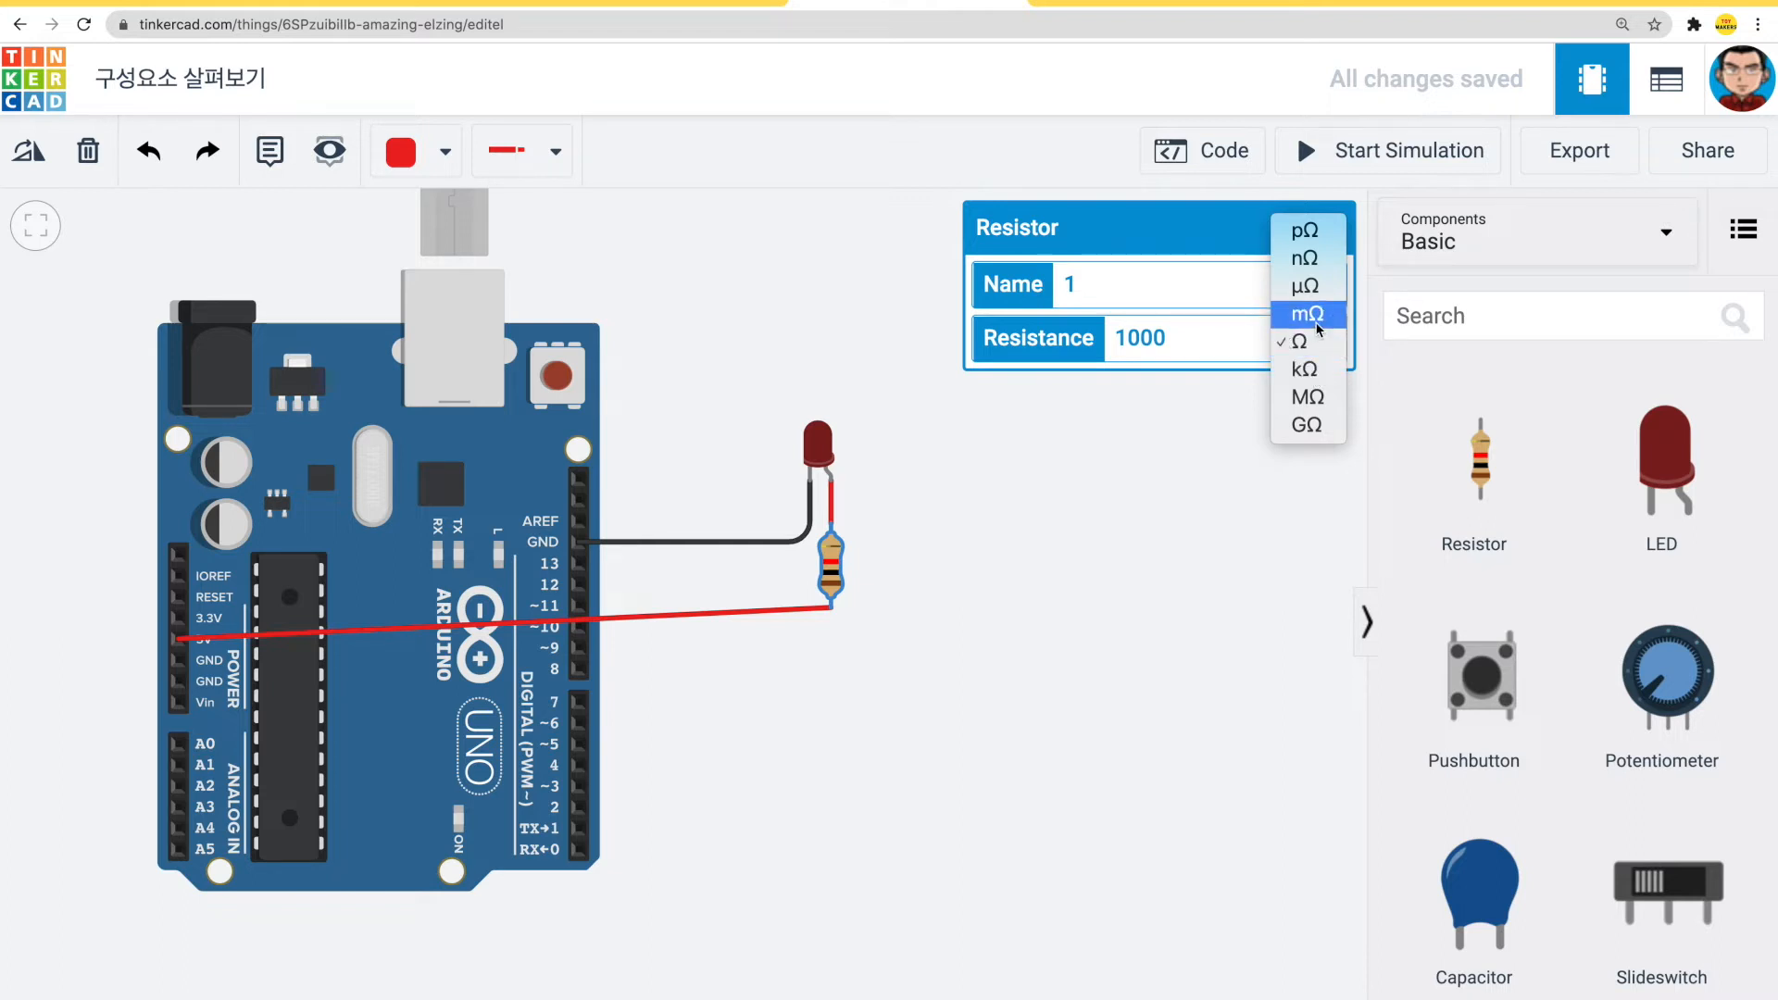
{"action": "left_click", "coordinate": [1204, 345]}
{"action": "left_click", "coordinate": [1303, 337]}
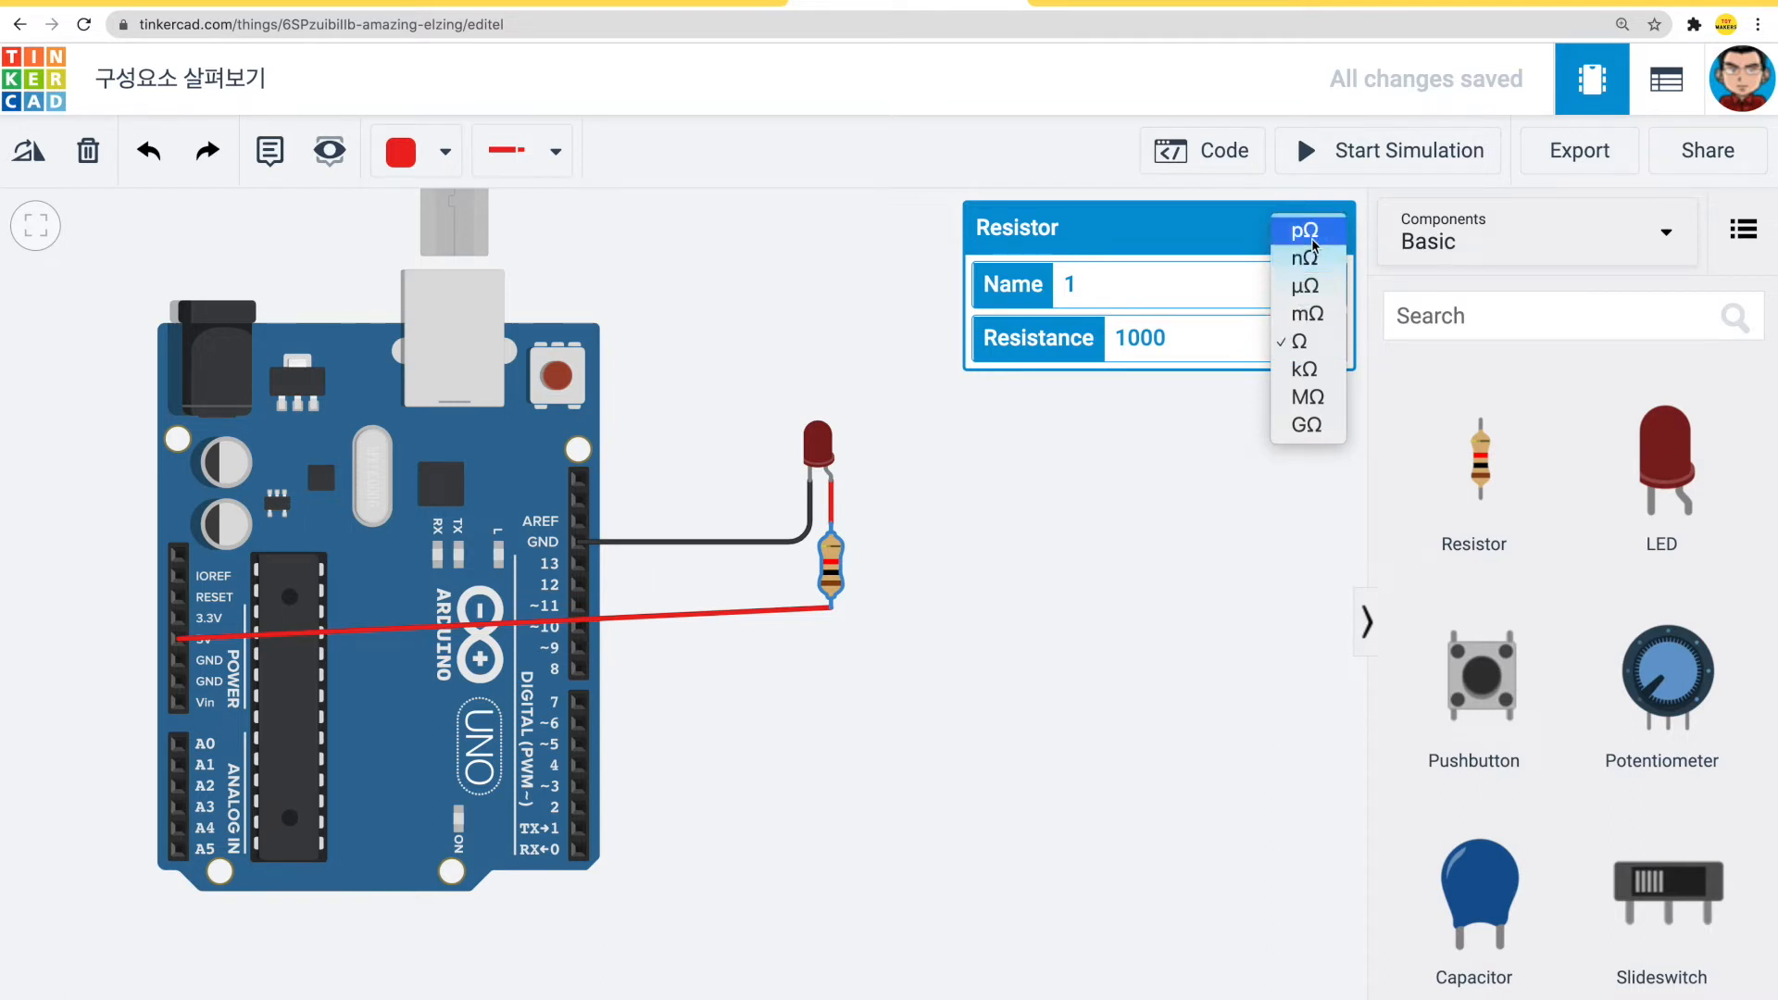
{"action": "left_click", "coordinate": [1211, 337]}
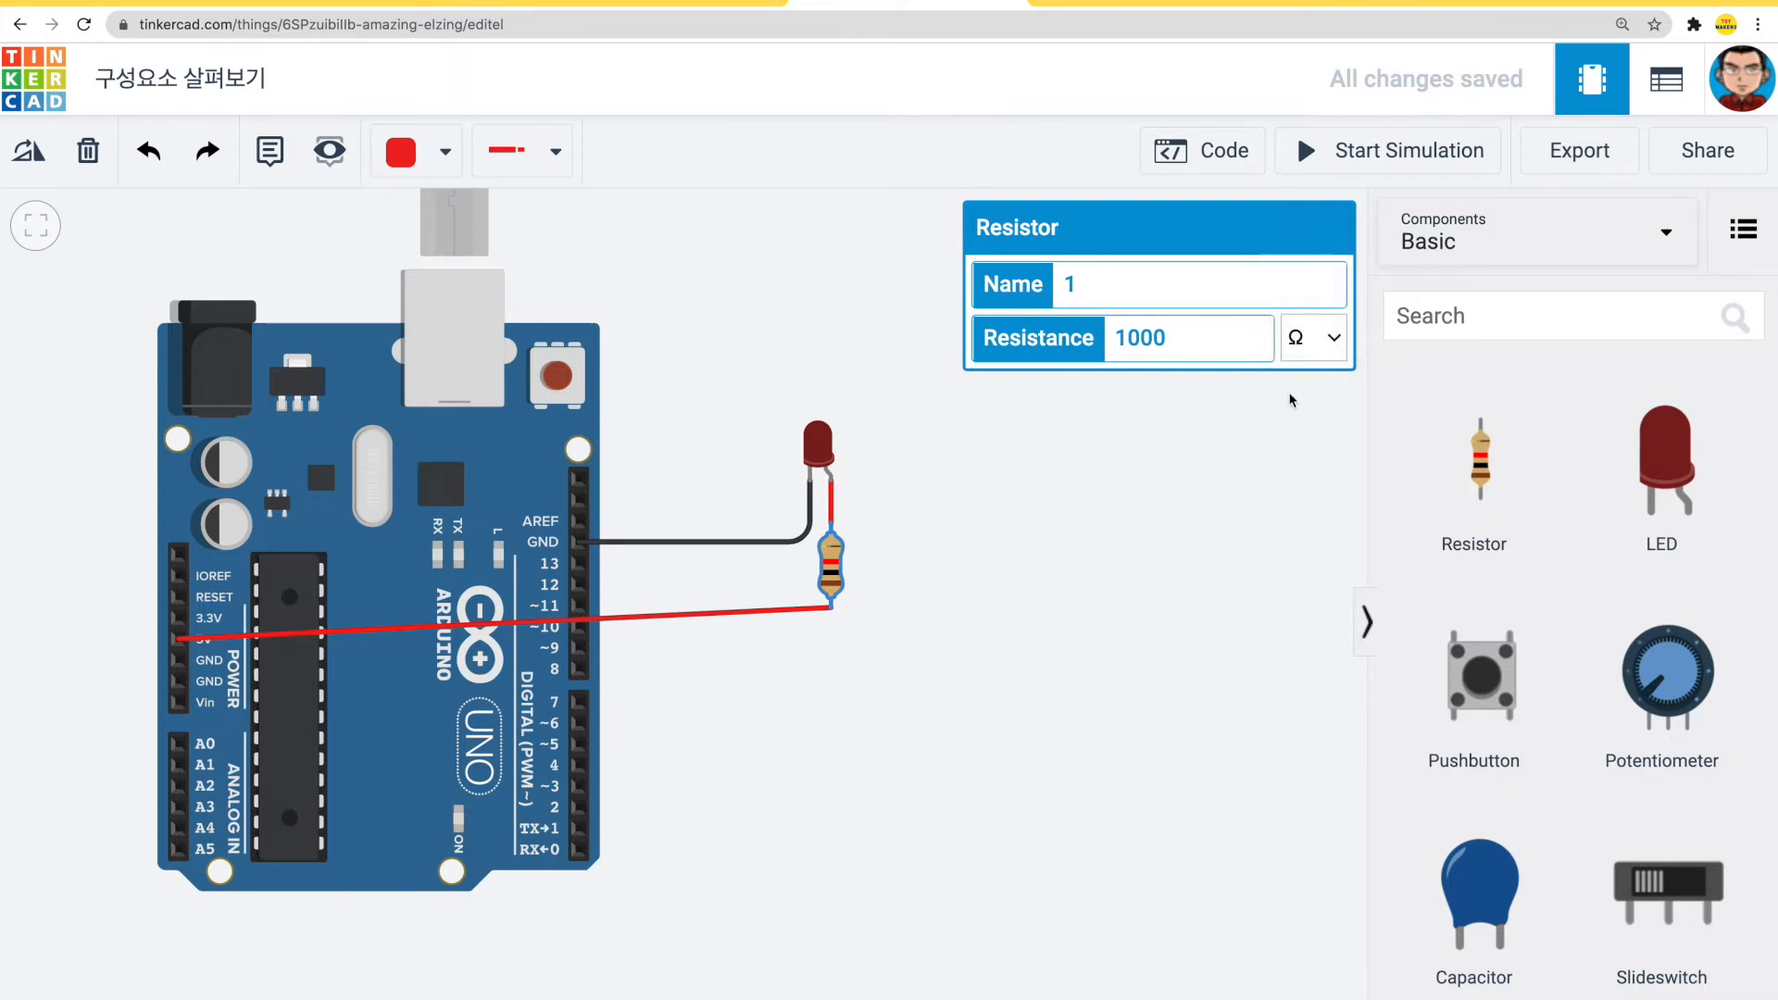
- Select the resistor again, highlight its resistance value for review, and deselect it
{"action": "left_click", "coordinate": [1108, 499]}
{"action": "left_click", "coordinate": [832, 568]}
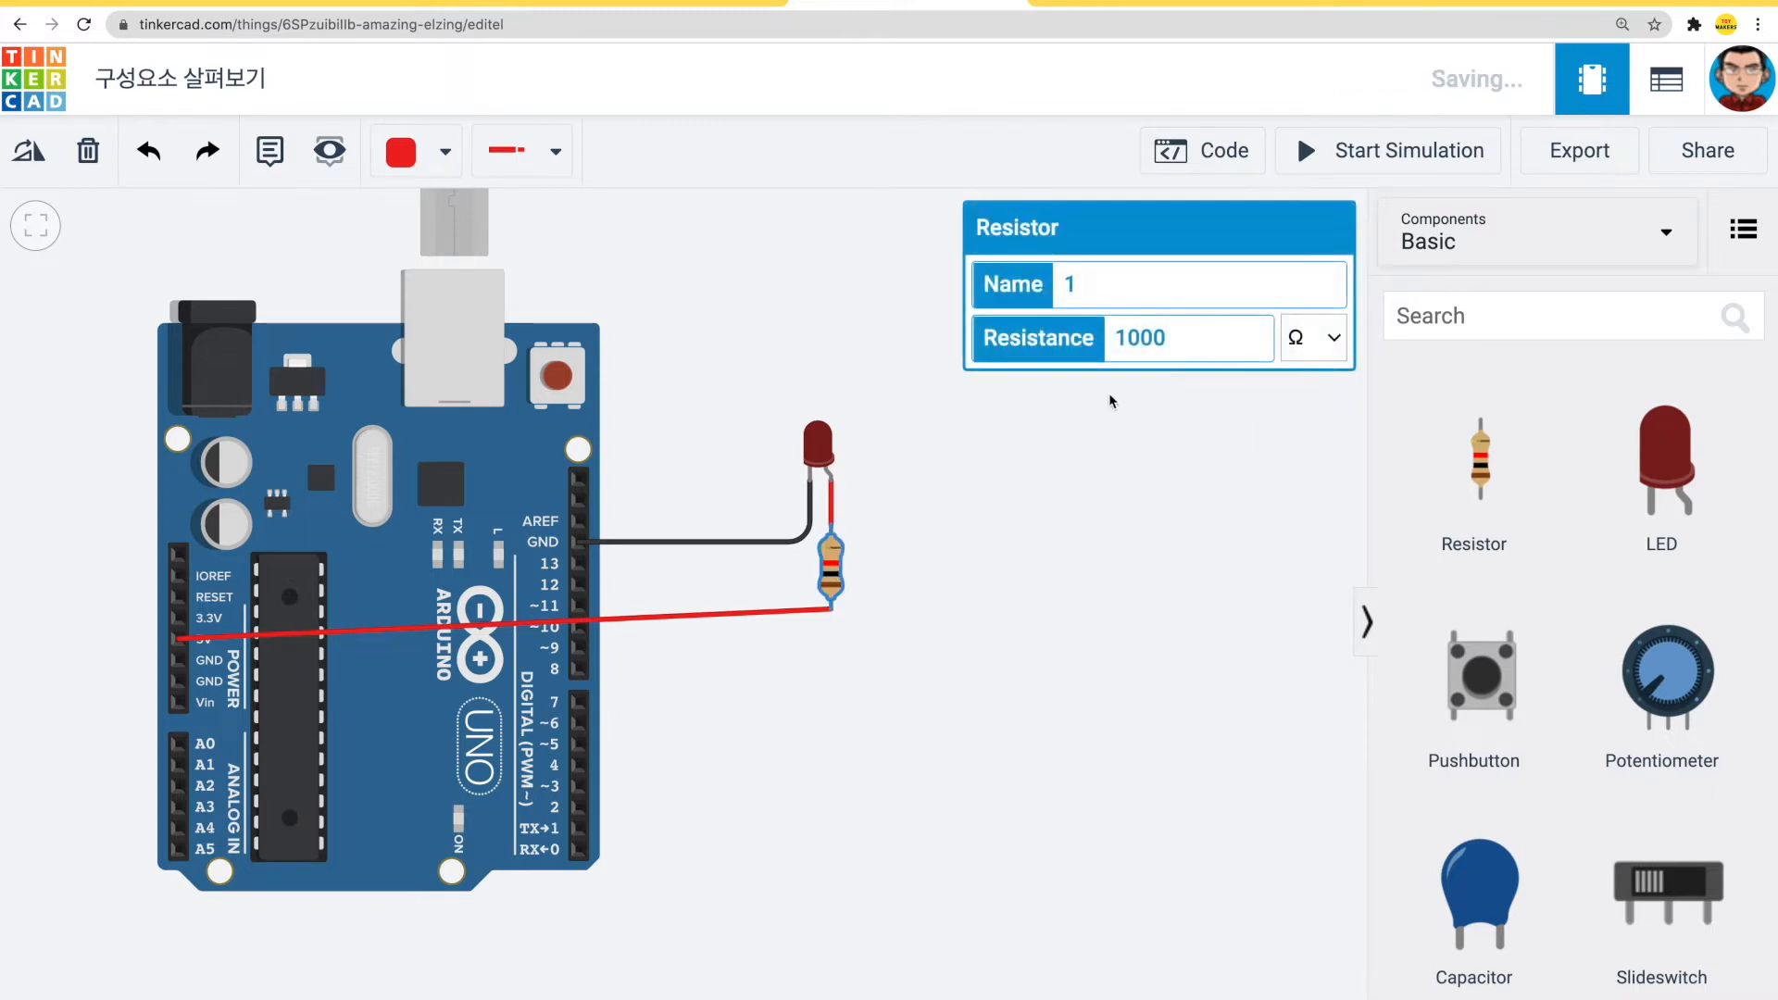
{"action": "left_click_drag", "start_coordinate": [1191, 334], "coordinate": [1051, 343]}
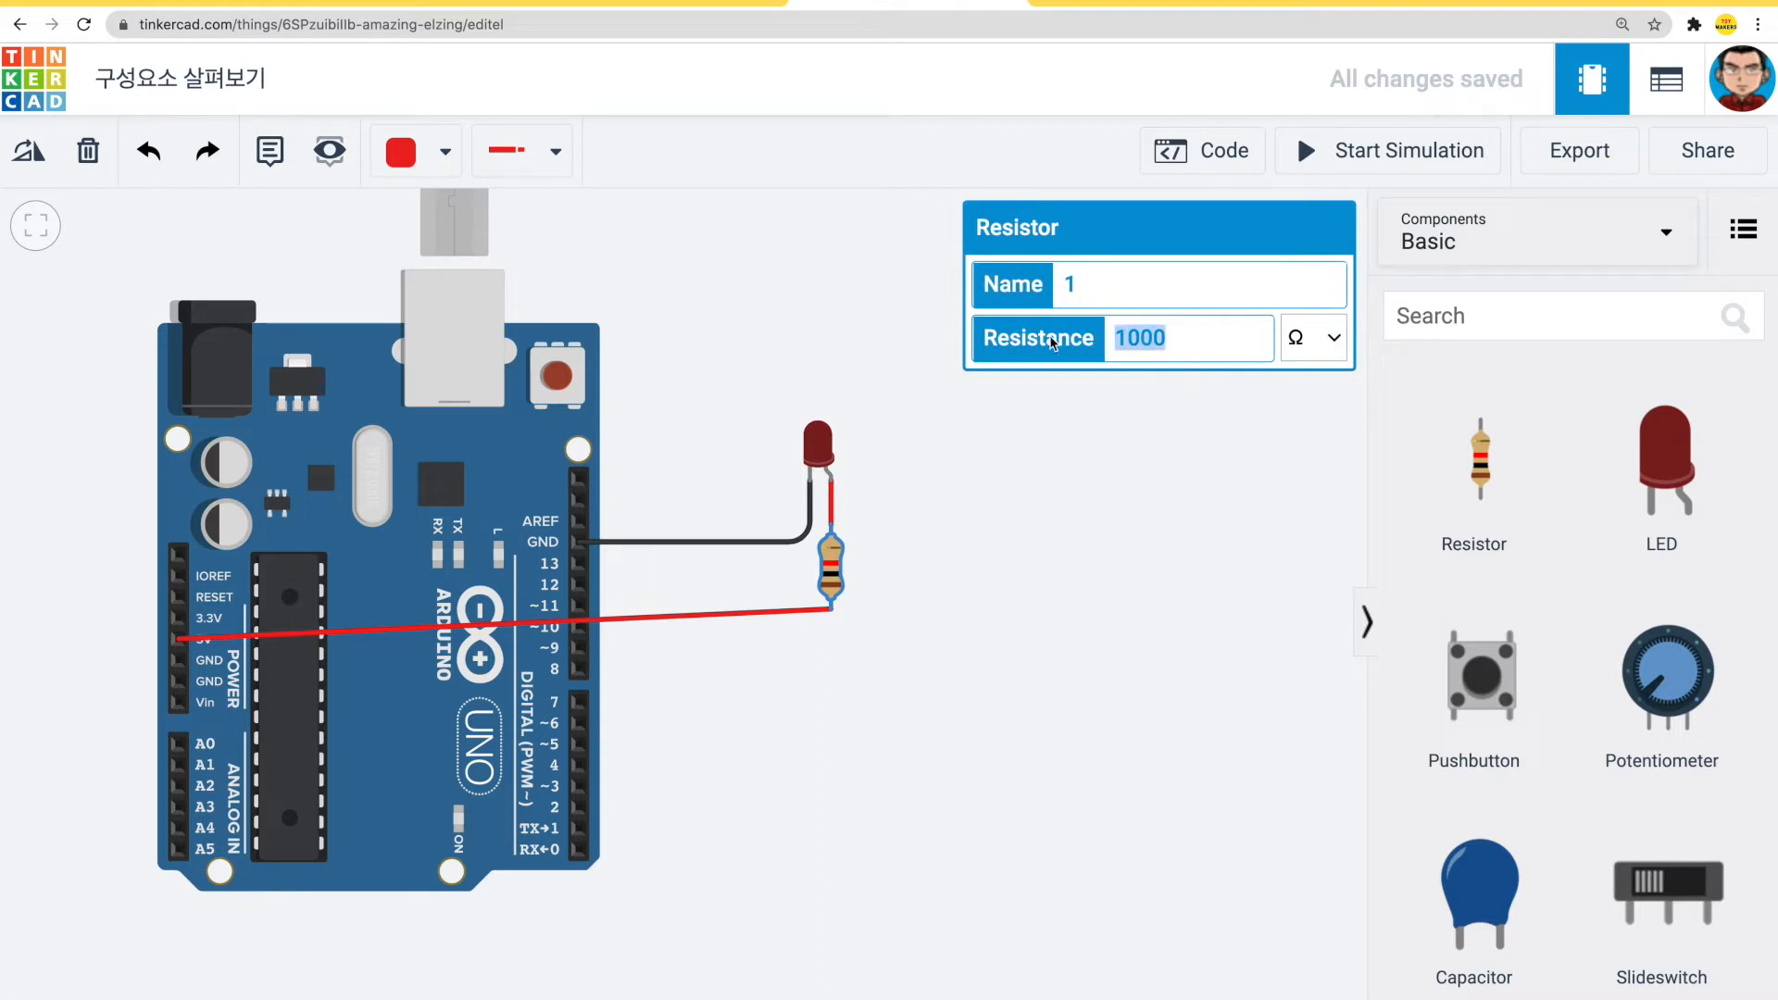
{"action": "left_click", "coordinate": [986, 450]}
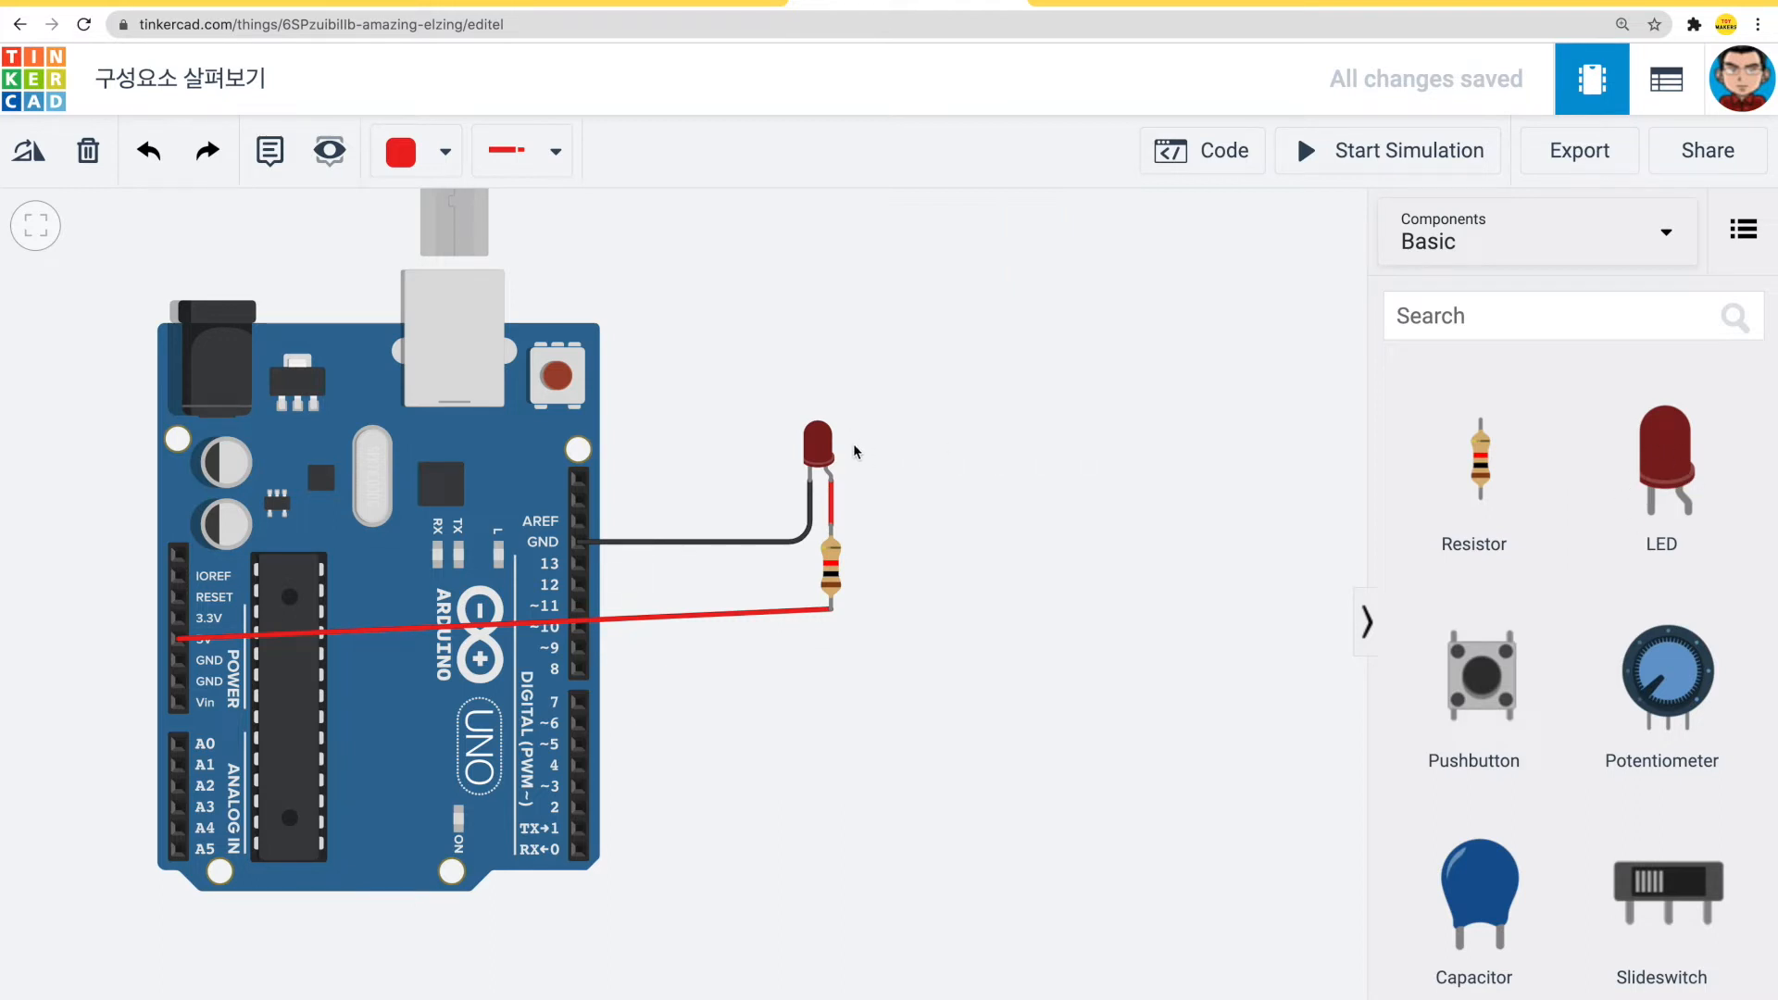
- Recolor the LED above the resistor to Blue, and change it once more to Orange
{"action": "left_click", "coordinate": [820, 450]}
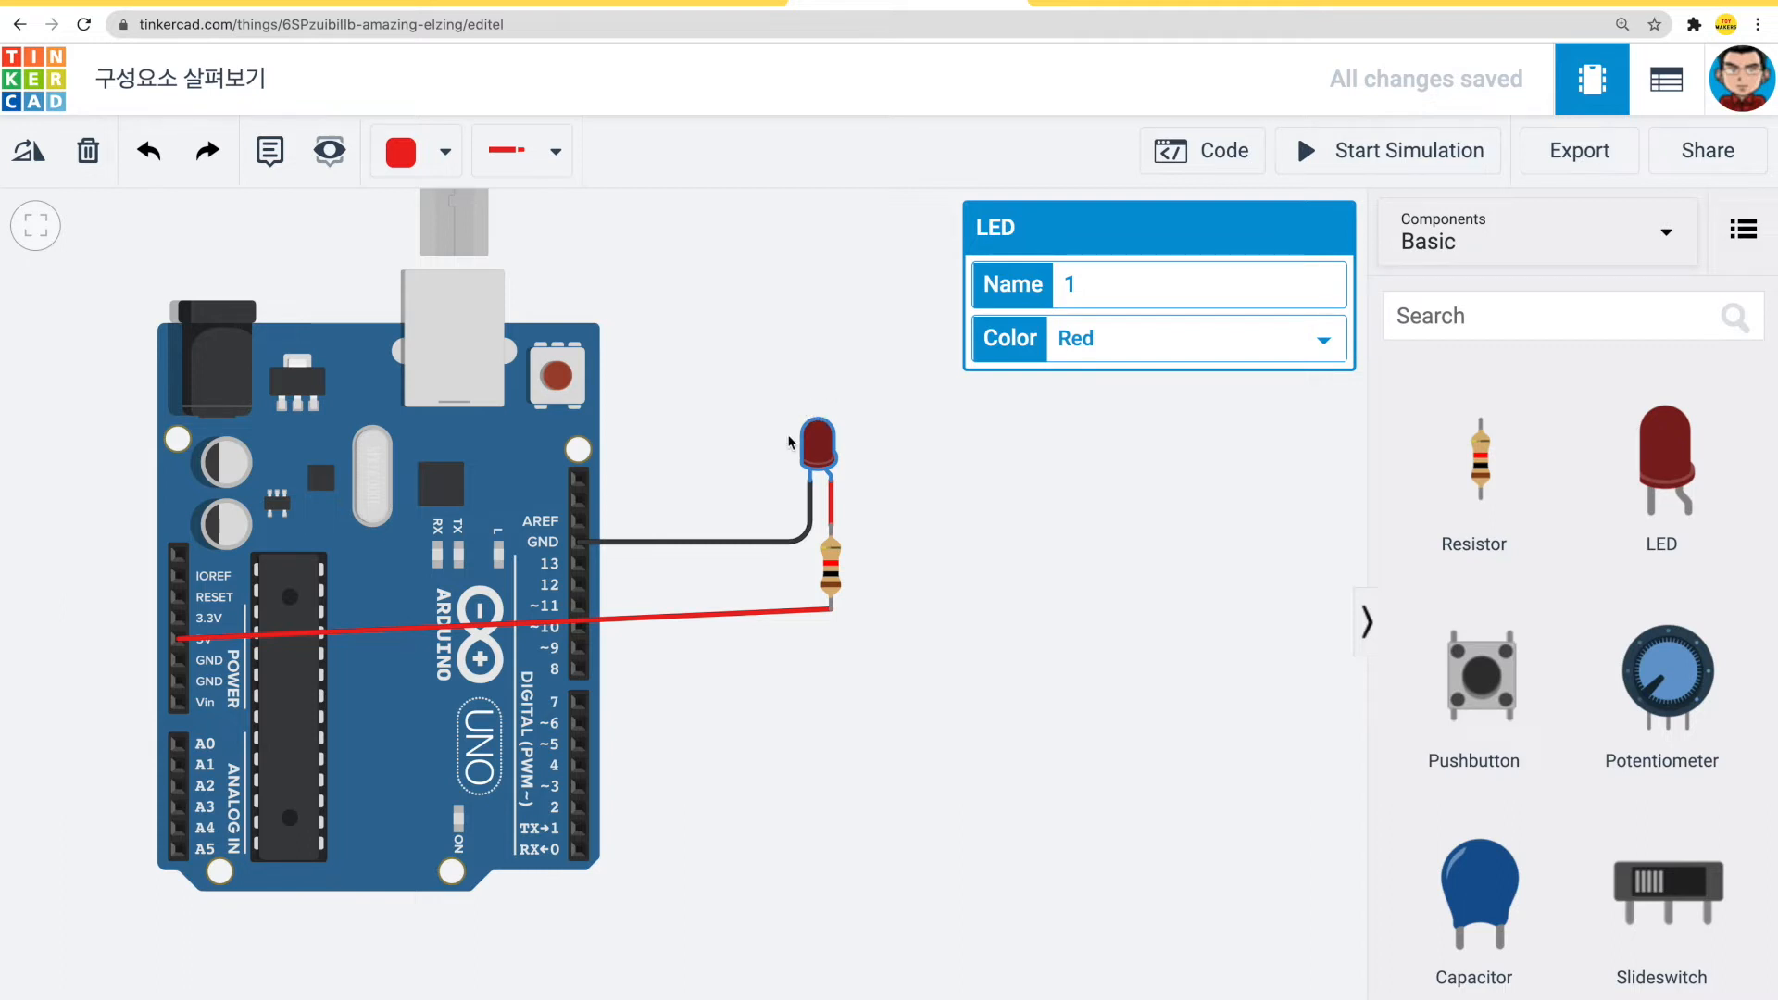
{"action": "left_click", "coordinate": [1141, 352]}
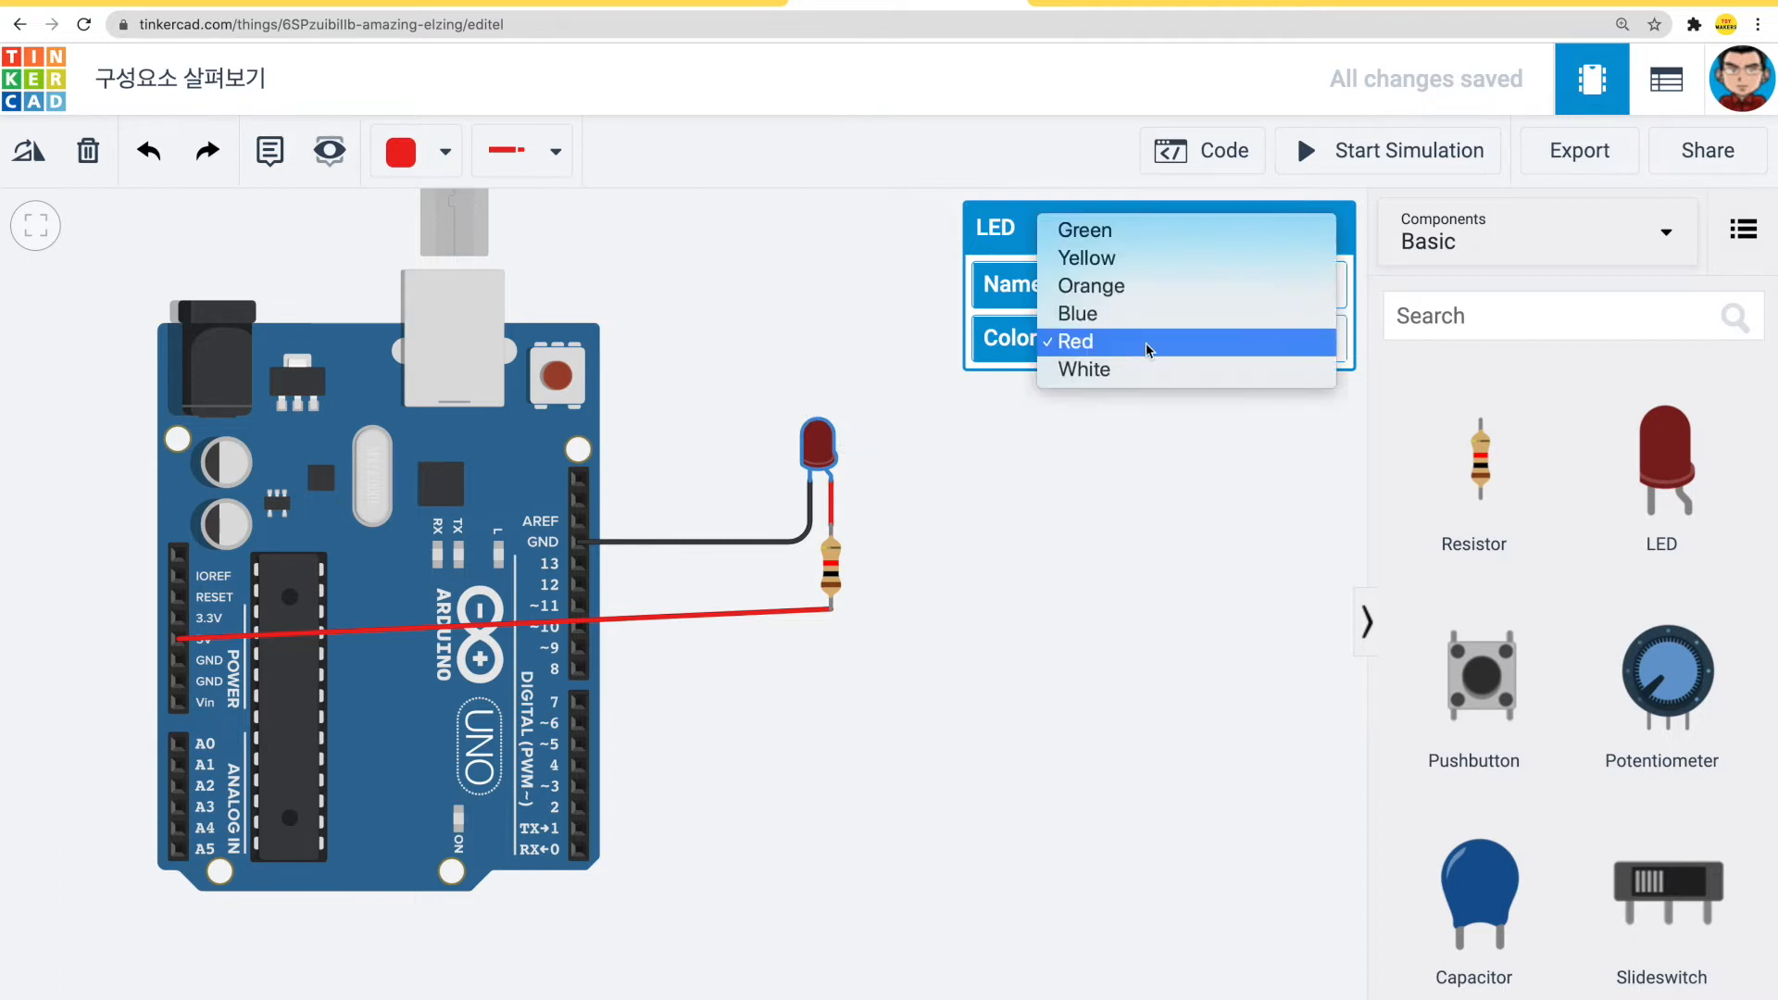
{"action": "left_click", "coordinate": [1135, 313]}
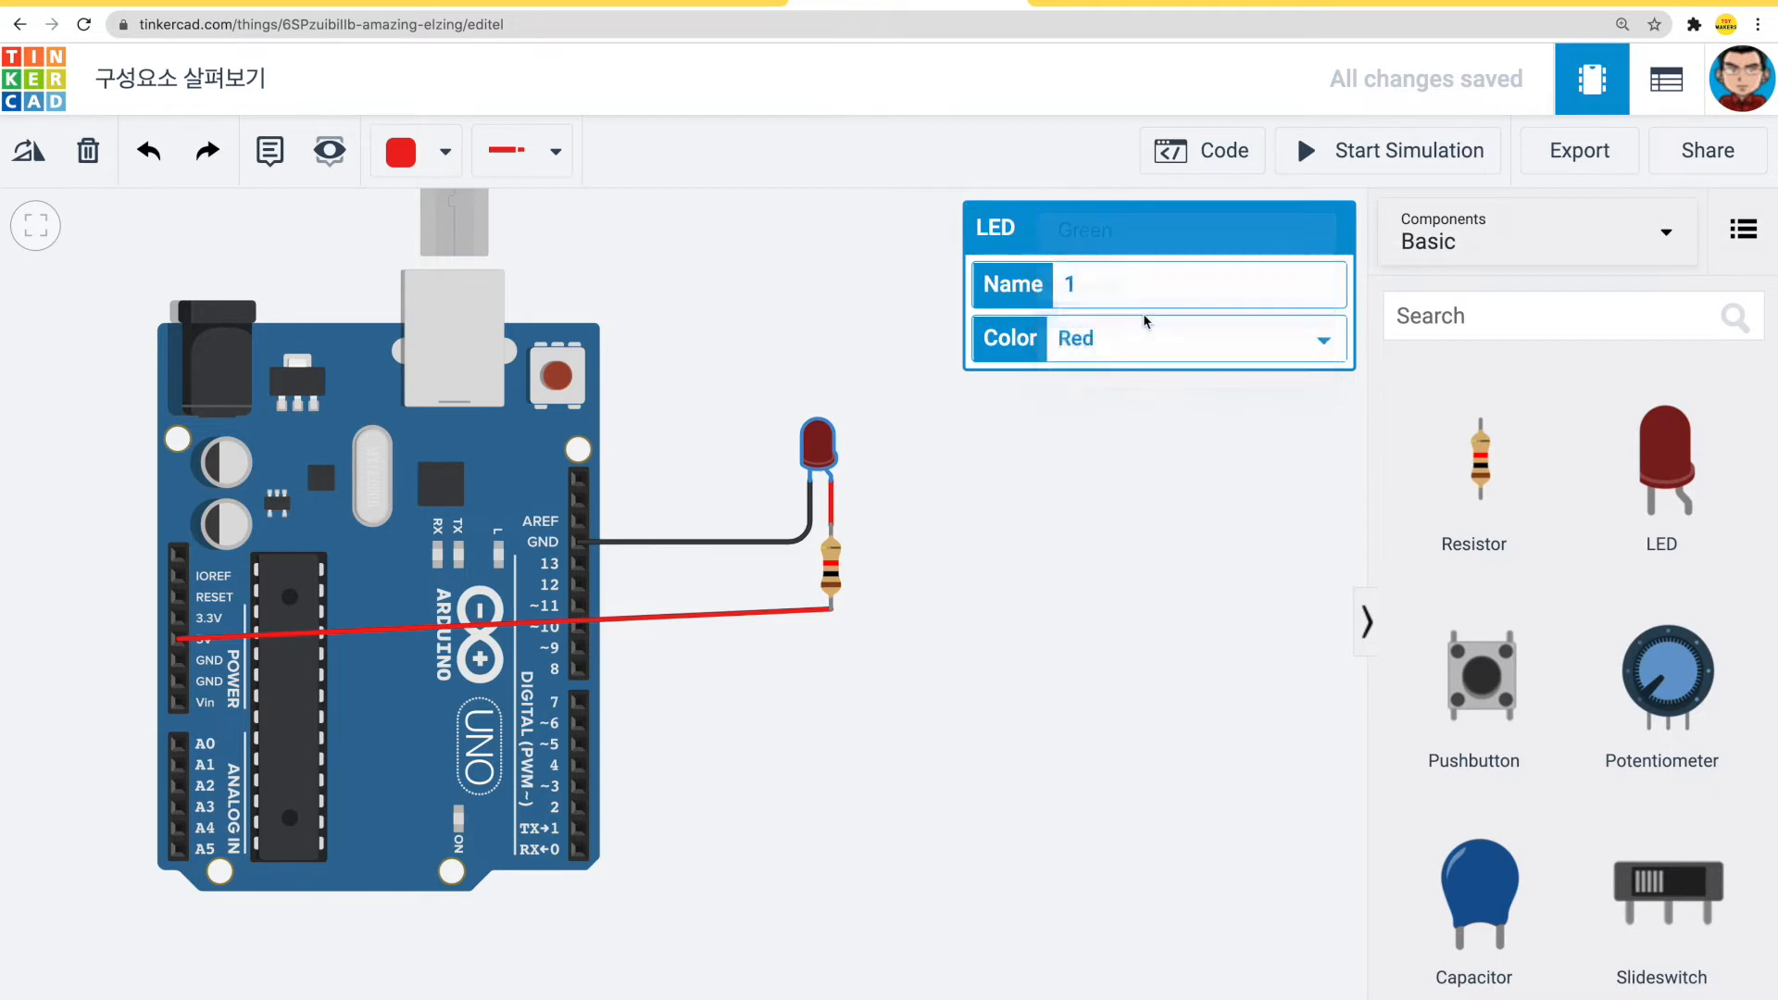
{"action": "left_click", "coordinate": [1127, 350]}
{"action": "left_click", "coordinate": [1321, 341]}
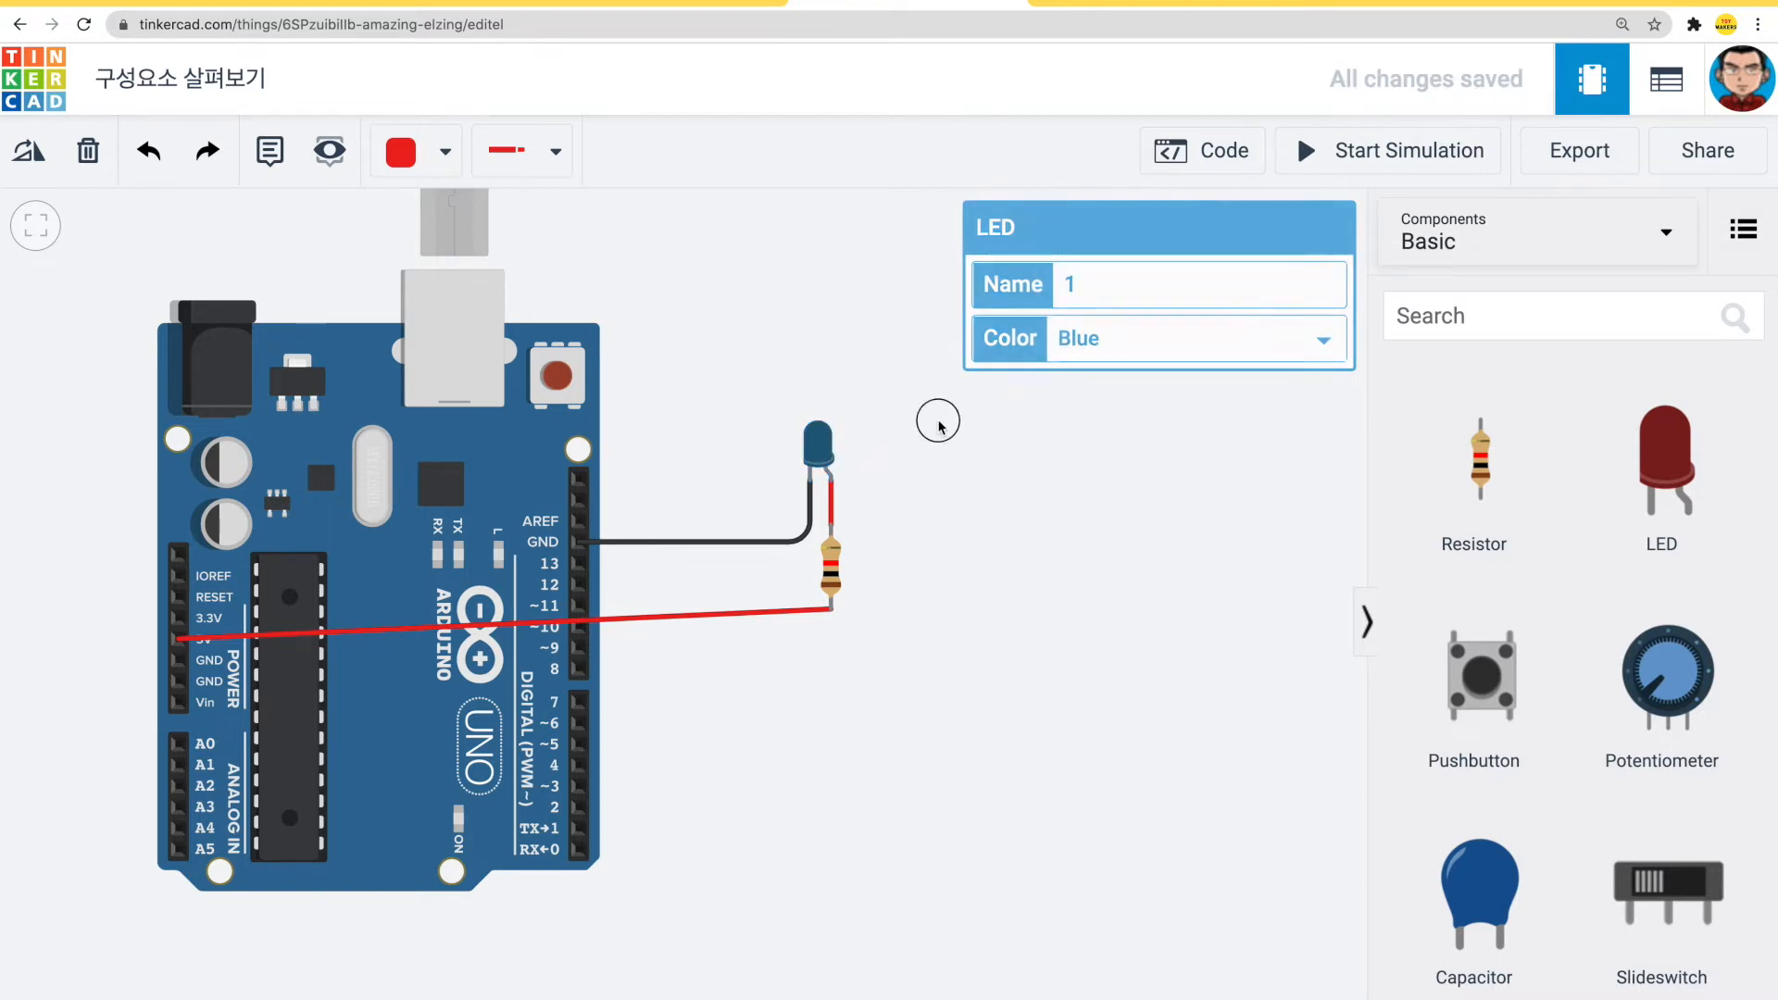
{"action": "left_click", "coordinate": [1131, 341]}
{"action": "left_click", "coordinate": [1130, 309]}
{"action": "left_click", "coordinate": [868, 451]}
- Select the LED again to recolor it Yellow and, after reselecting it, Green
{"action": "left_click", "coordinate": [817, 443]}
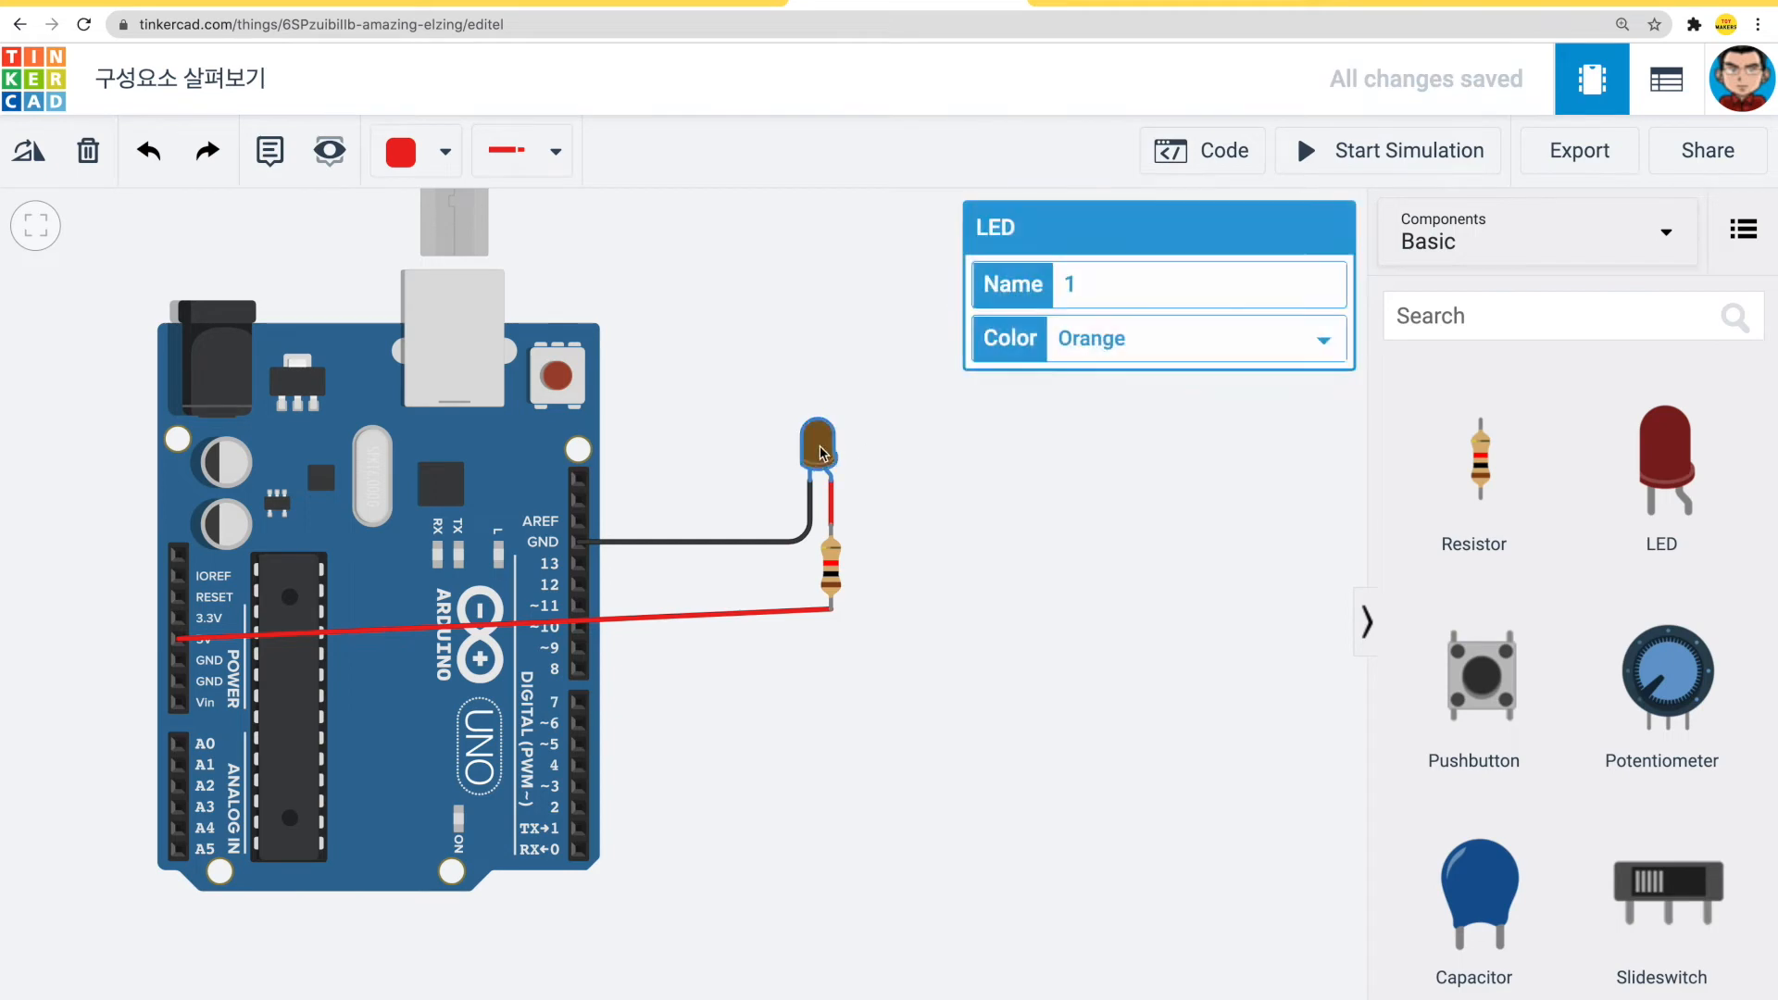
{"action": "left_click", "coordinate": [1120, 341]}
{"action": "left_click", "coordinate": [1127, 315]}
{"action": "left_click", "coordinate": [875, 453]}
{"action": "left_click", "coordinate": [820, 450]}
{"action": "left_click", "coordinate": [1074, 344]}
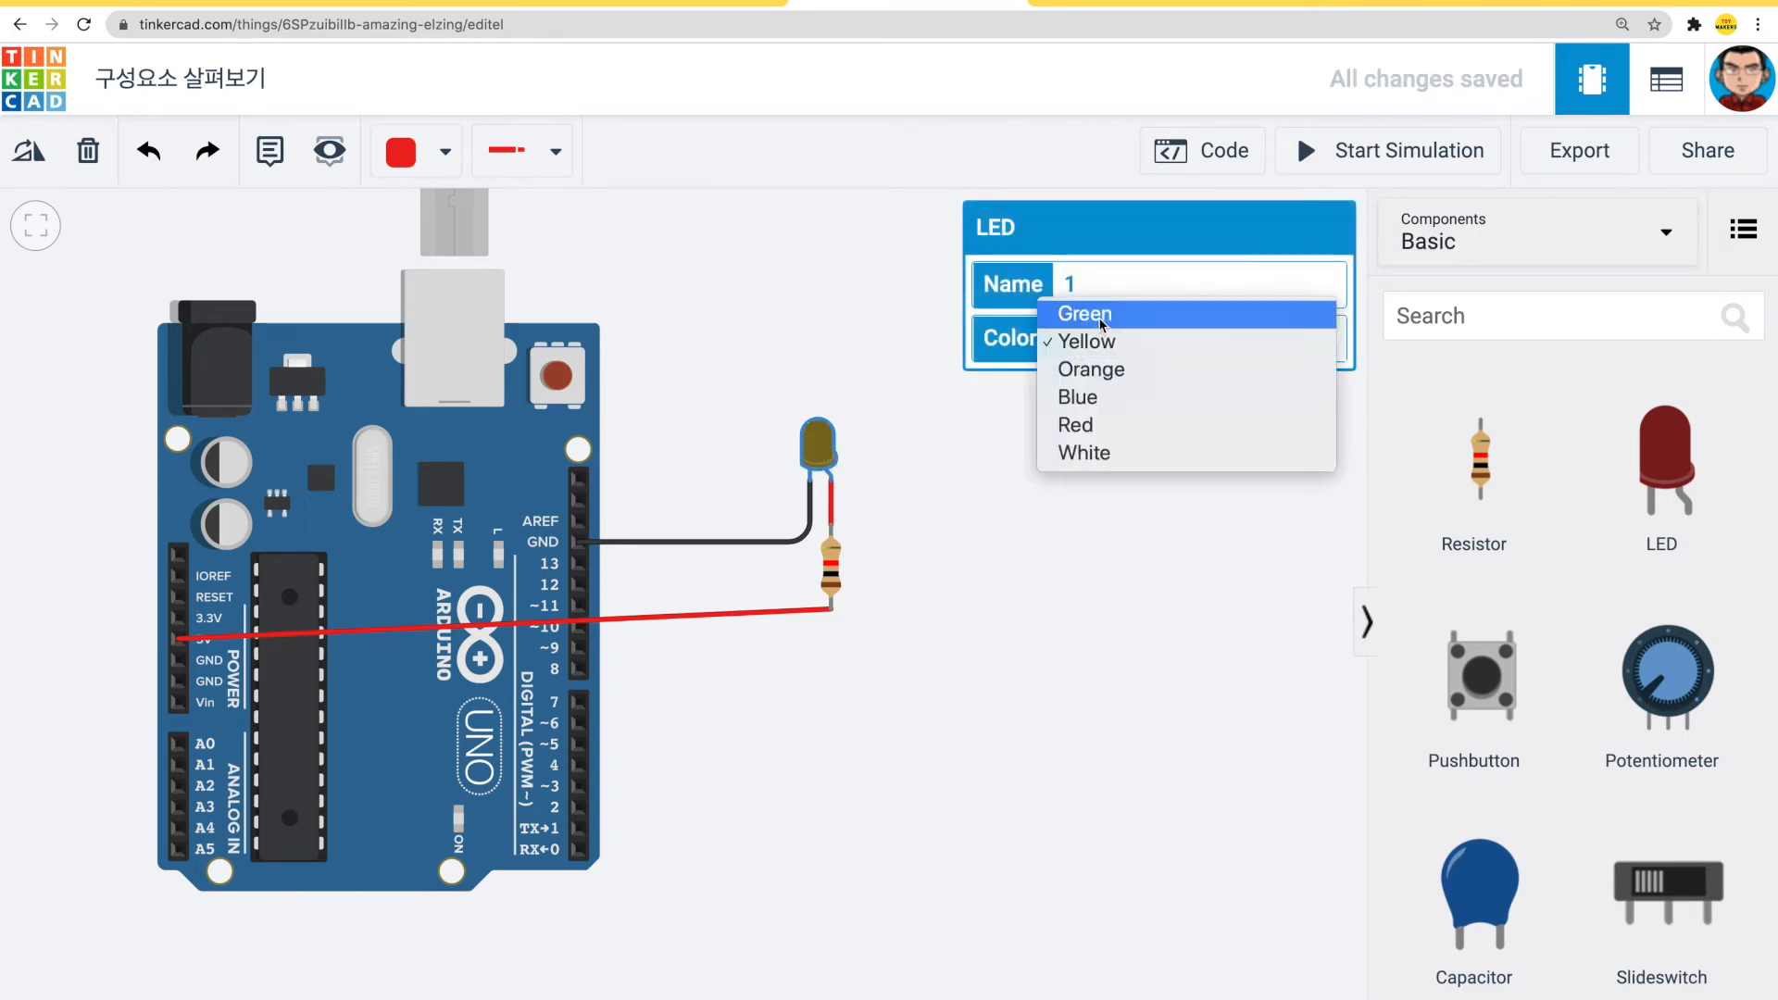
{"action": "left_click", "coordinate": [1083, 314]}
{"action": "left_click", "coordinate": [887, 439]}
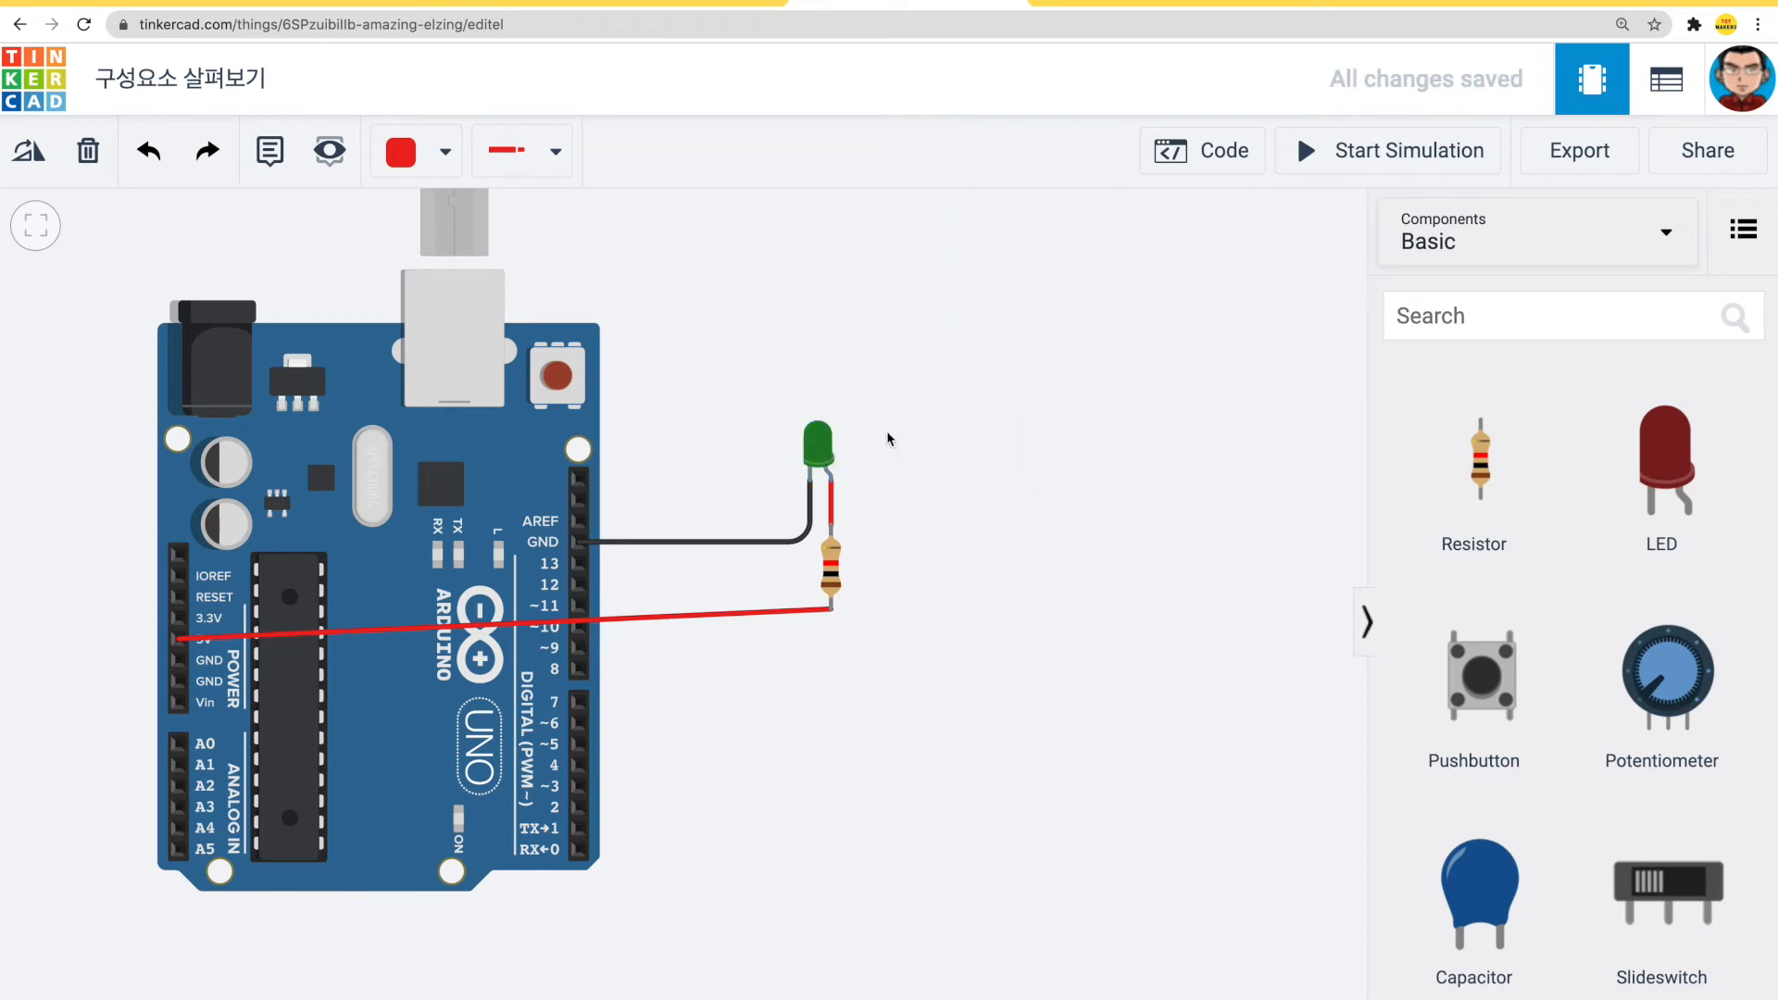
- Set the LED's color to White and deselect it
{"action": "left_click", "coordinate": [818, 444]}
{"action": "left_click", "coordinate": [1092, 352]}
{"action": "left_click", "coordinate": [1083, 480]}
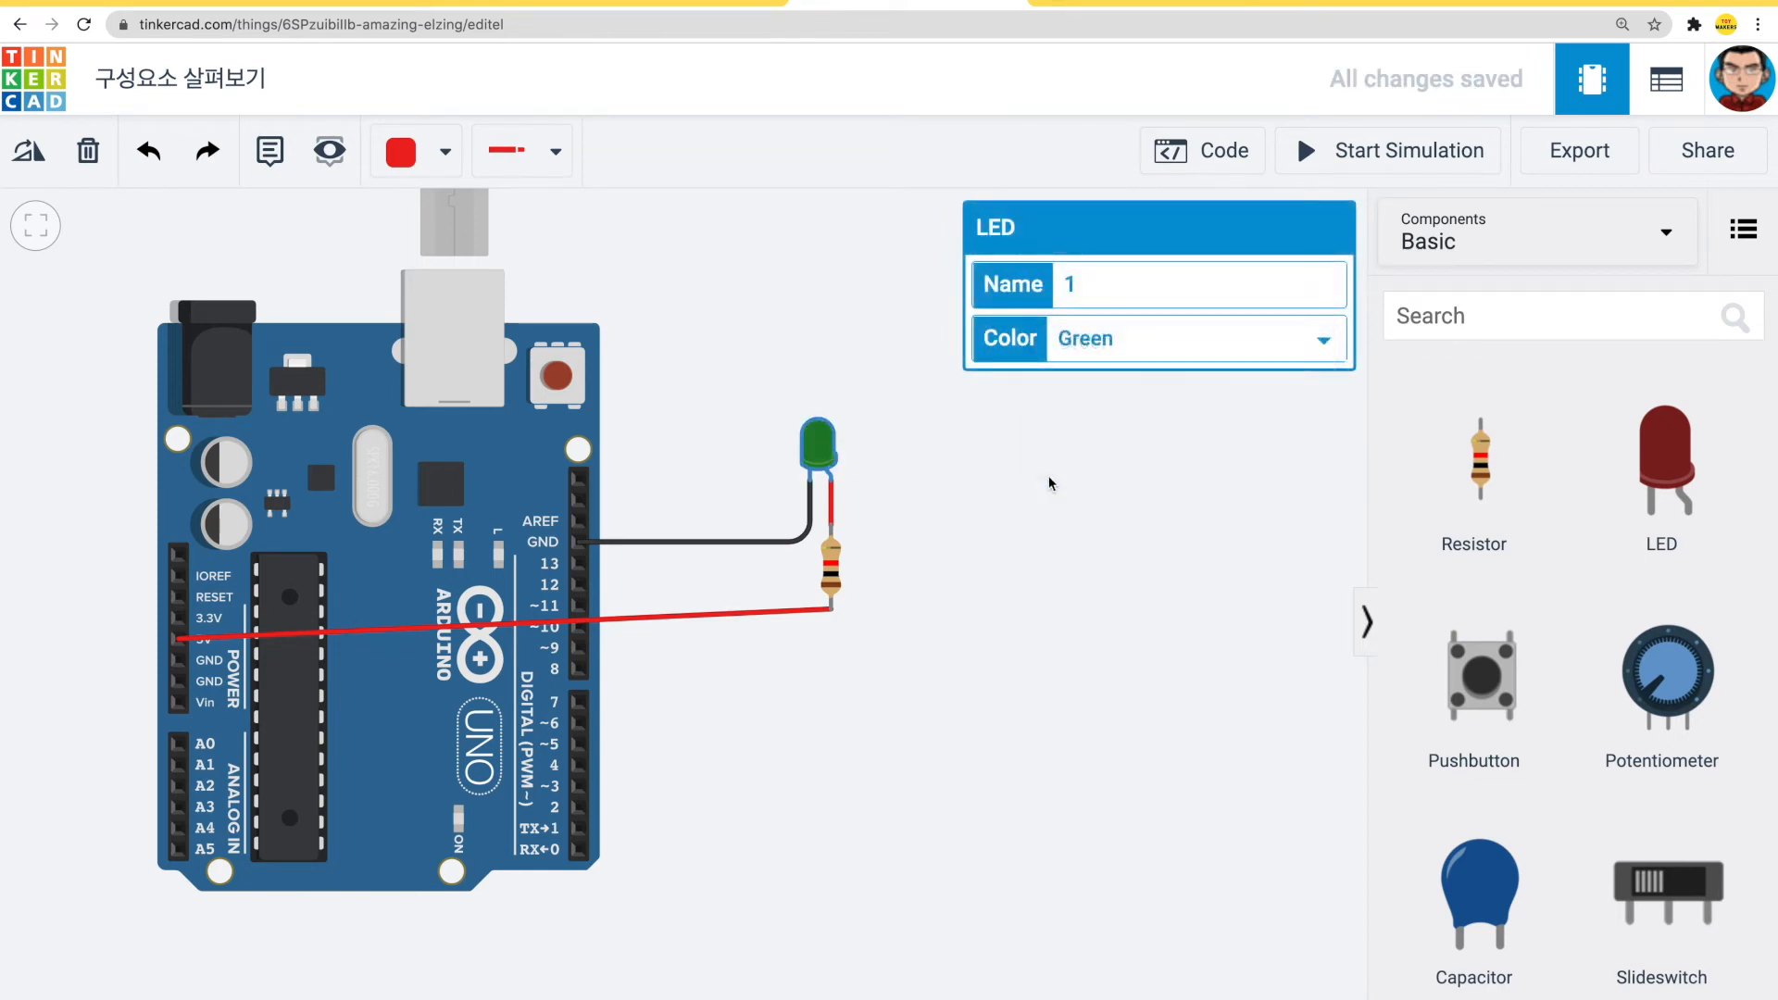
{"action": "left_click", "coordinate": [945, 449]}
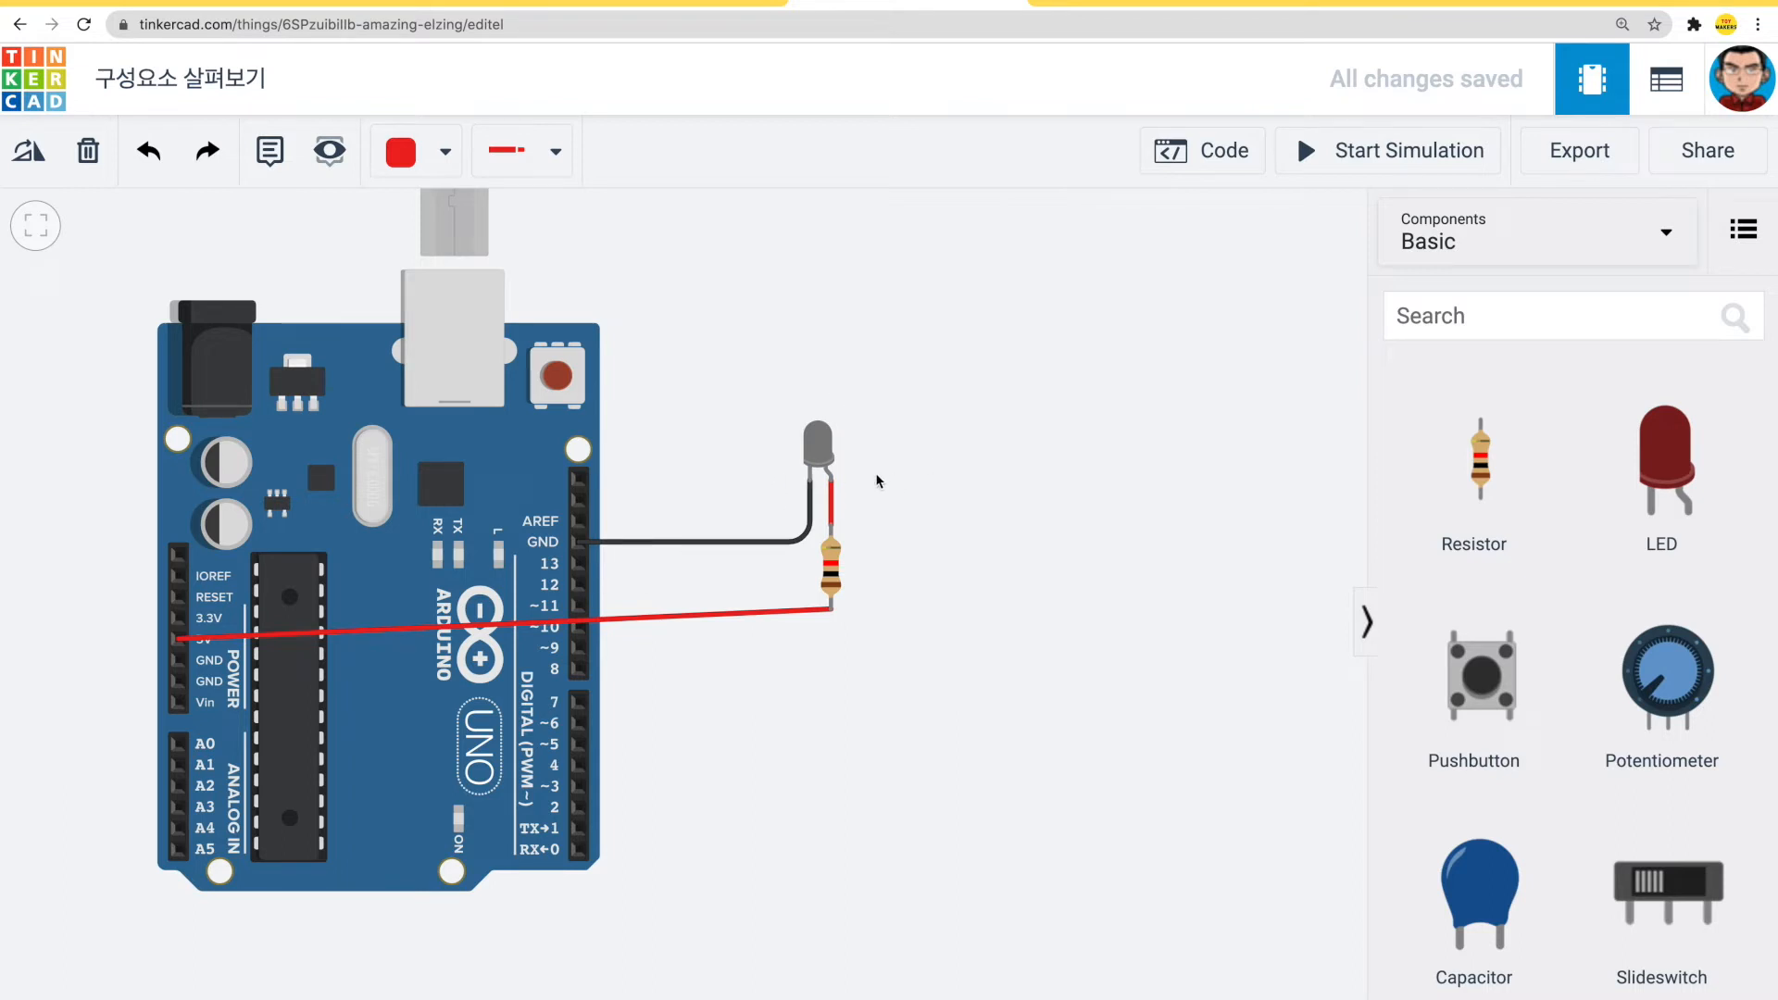
- Start the simulation and change the lit LED's color to Red while it runs
{"action": "left_click", "coordinate": [1343, 162]}
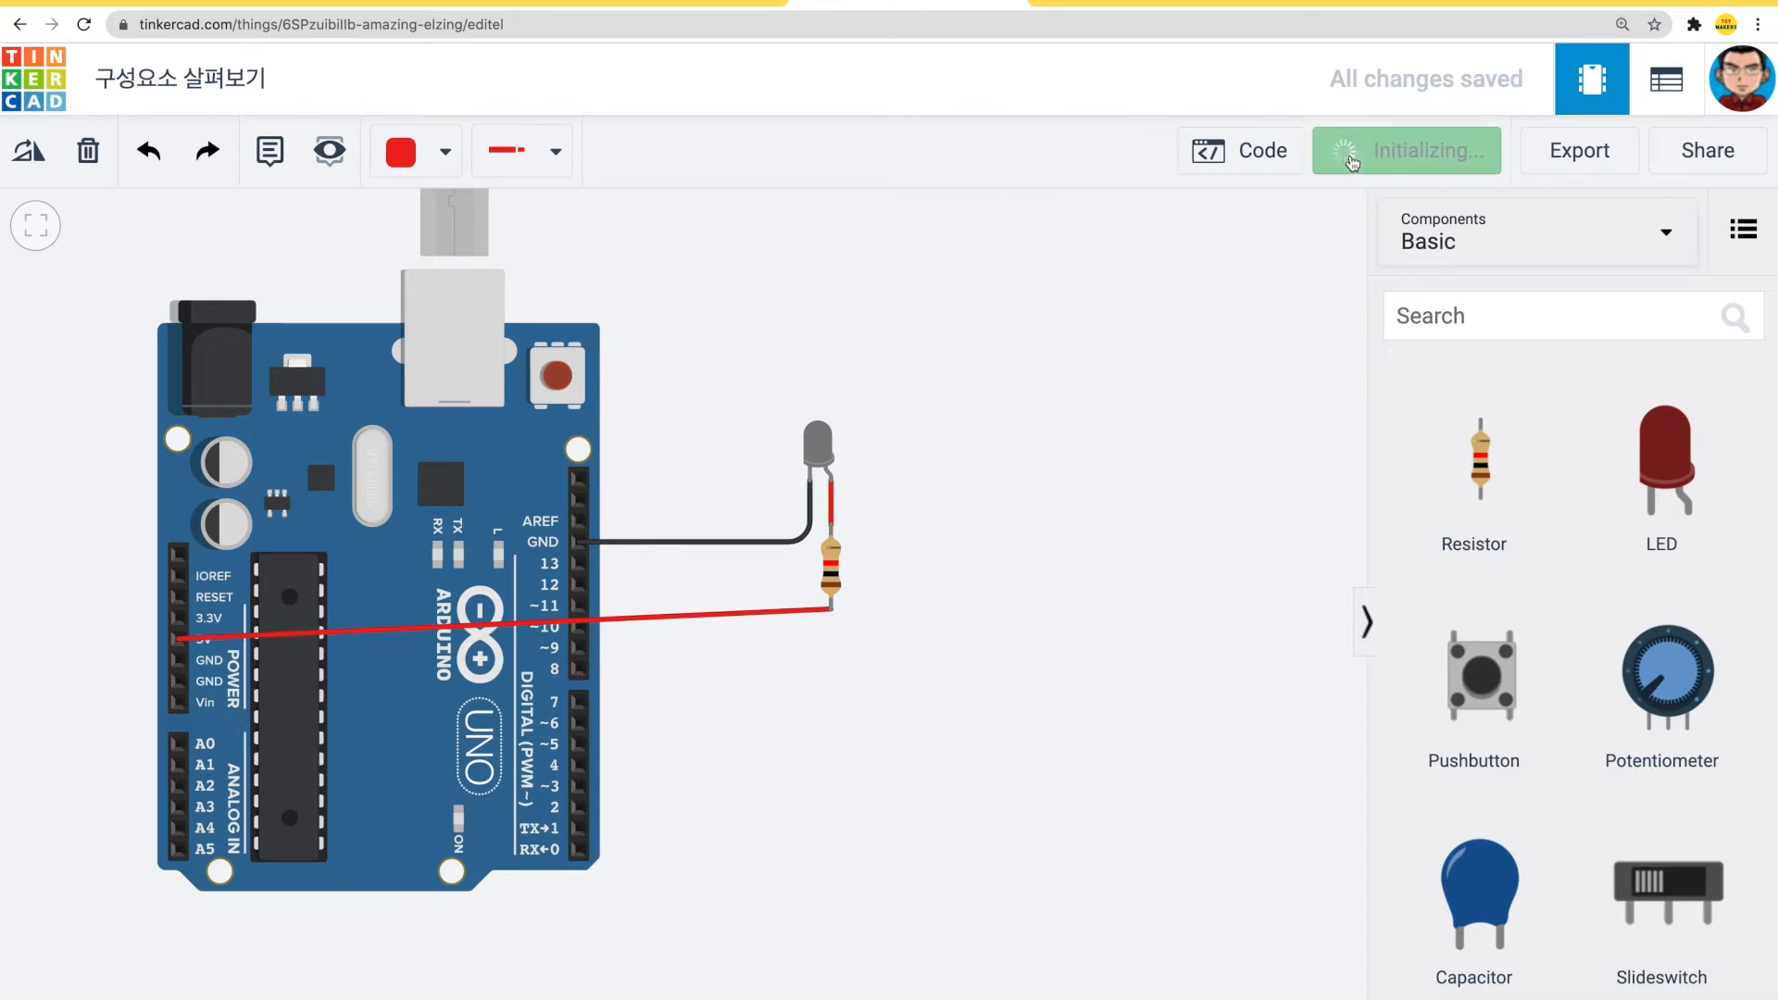
{"action": "left_click", "coordinate": [824, 445]}
{"action": "left_click", "coordinate": [833, 456]}
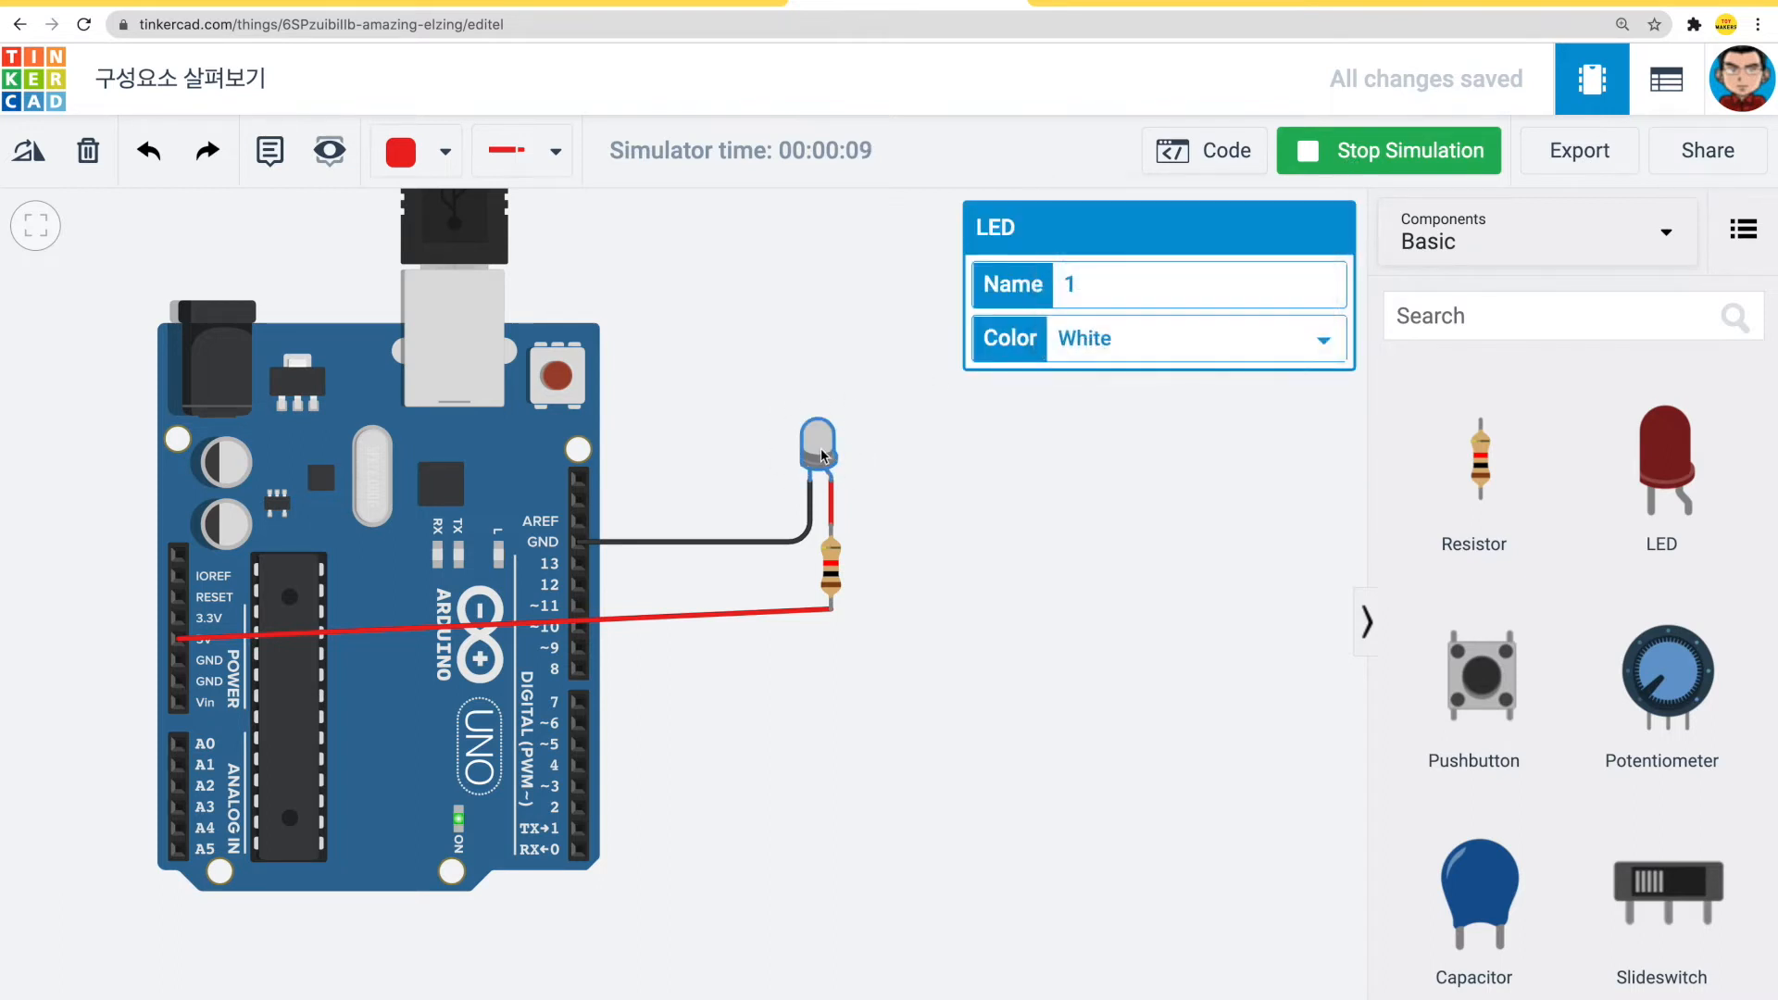
{"action": "left_click", "coordinate": [1093, 337]}
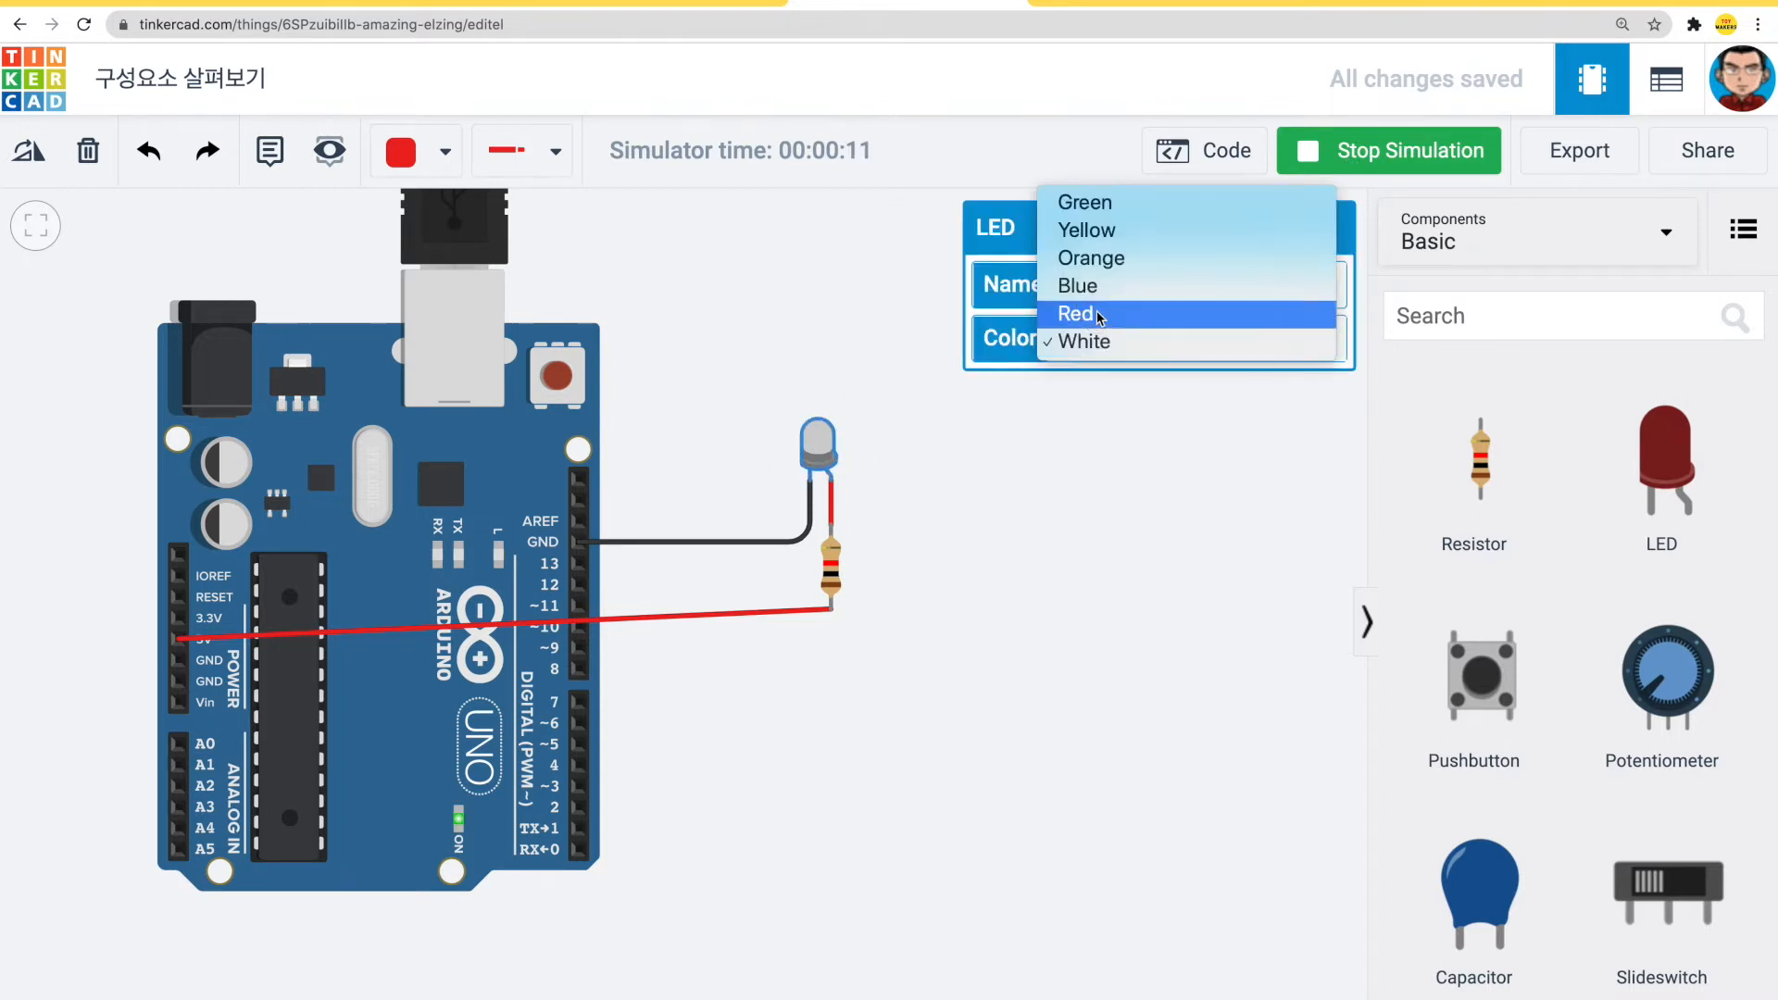
{"action": "left_click", "coordinate": [1097, 317]}
- Cycle the lit LED through the Blue, Orange and Yellow colors during the simulation
{"action": "left_click", "coordinate": [1096, 321]}
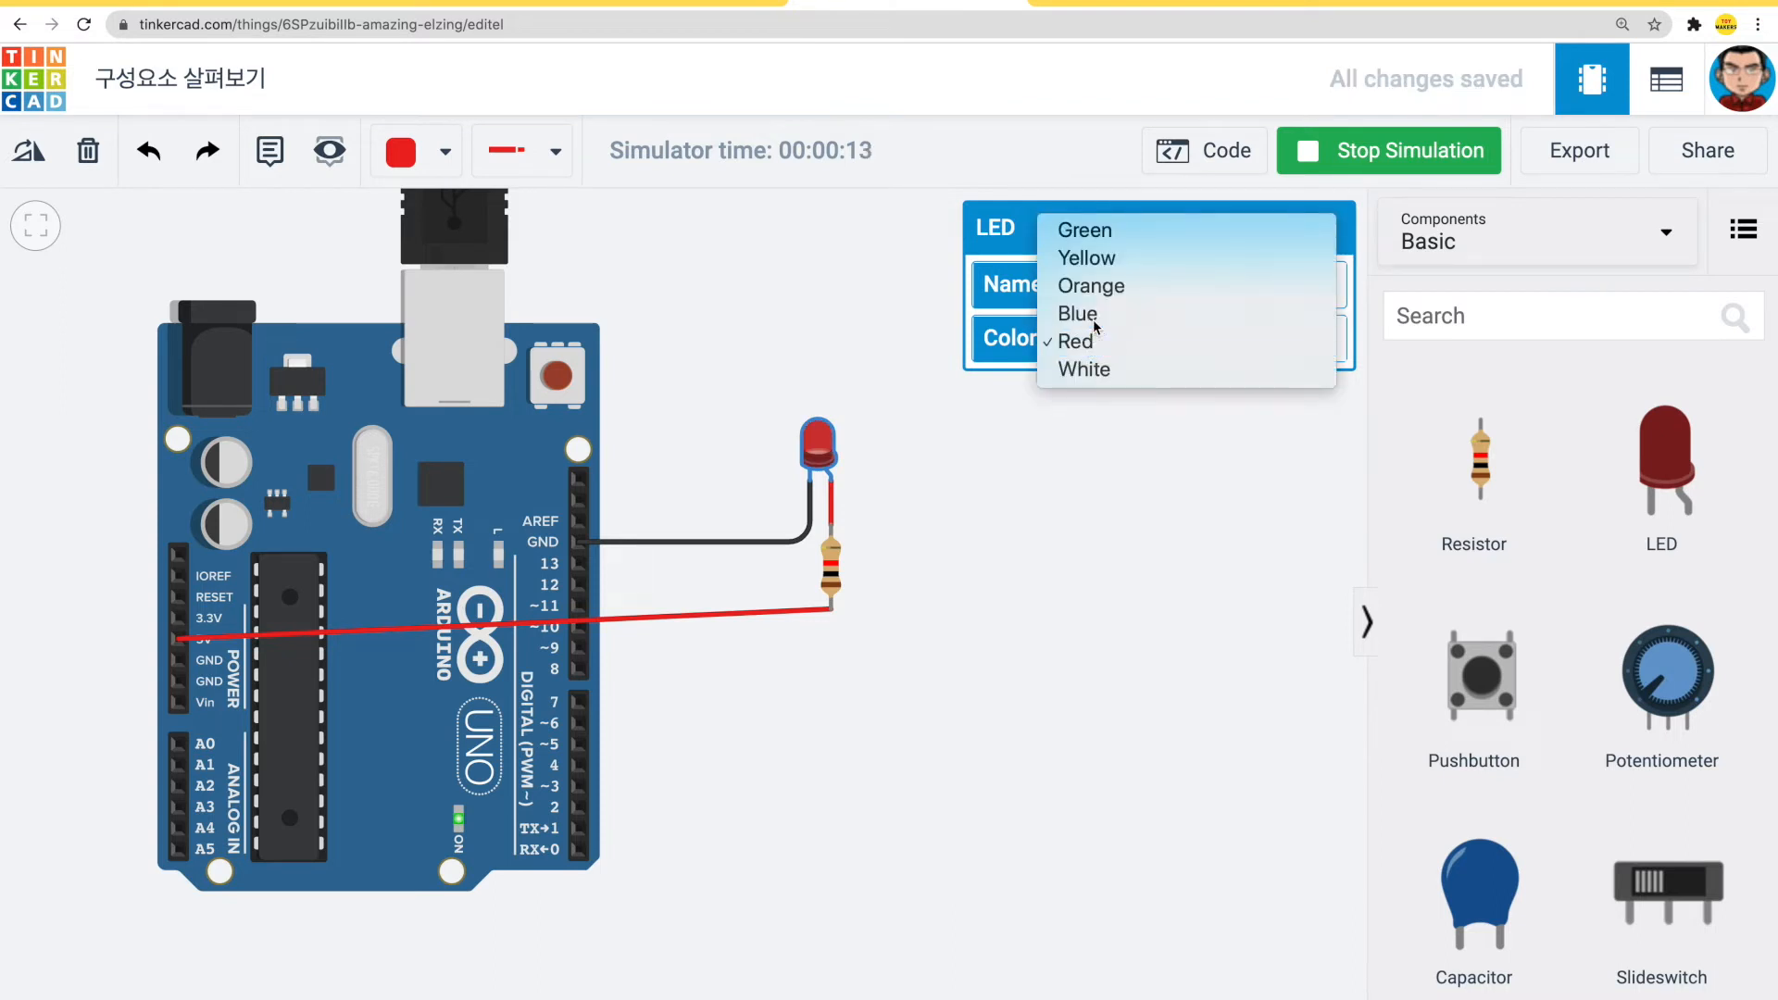
{"action": "left_click", "coordinate": [1089, 310]}
{"action": "left_click", "coordinate": [1089, 356]}
{"action": "left_click", "coordinate": [1092, 309]}
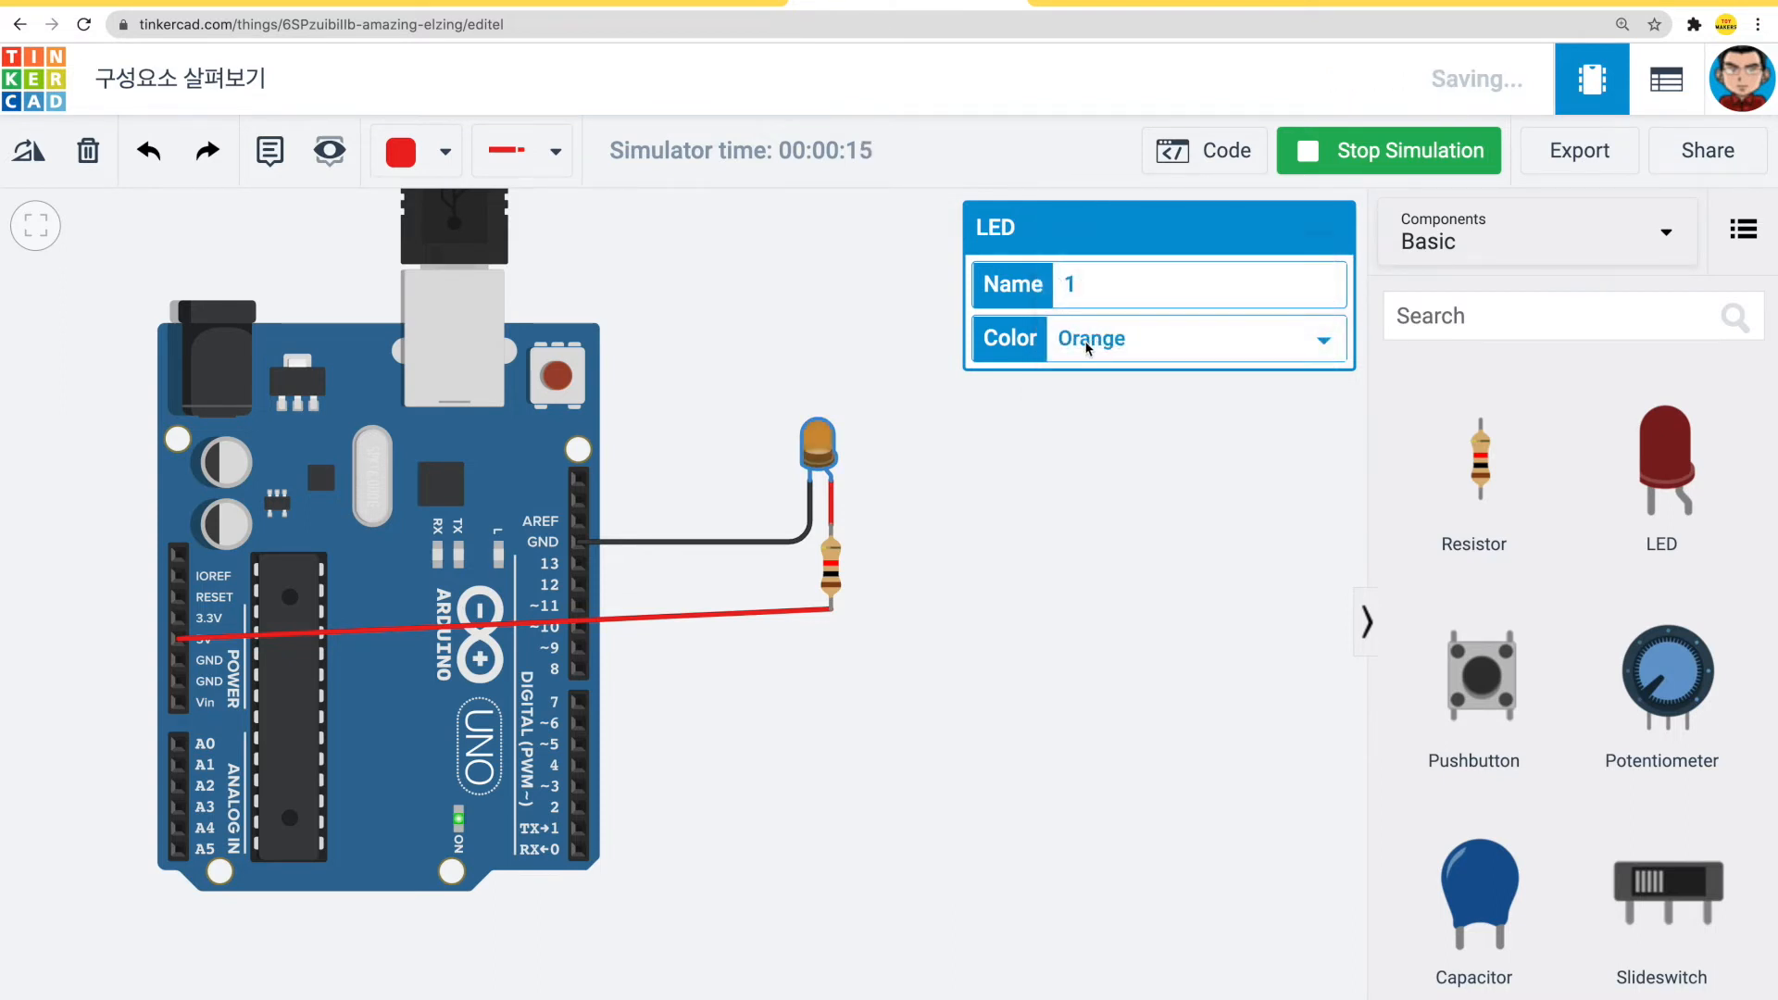
{"action": "left_click", "coordinate": [1091, 337]}
{"action": "left_click", "coordinate": [1088, 313]}
- Set the lit LED's color to Green, deselect it, and stop the simulation
{"action": "left_click", "coordinate": [1083, 339]}
{"action": "left_click", "coordinate": [1083, 330]}
{"action": "left_click", "coordinate": [1083, 326]}
{"action": "left_click", "coordinate": [1065, 369]}
{"action": "left_click", "coordinate": [1047, 408]}
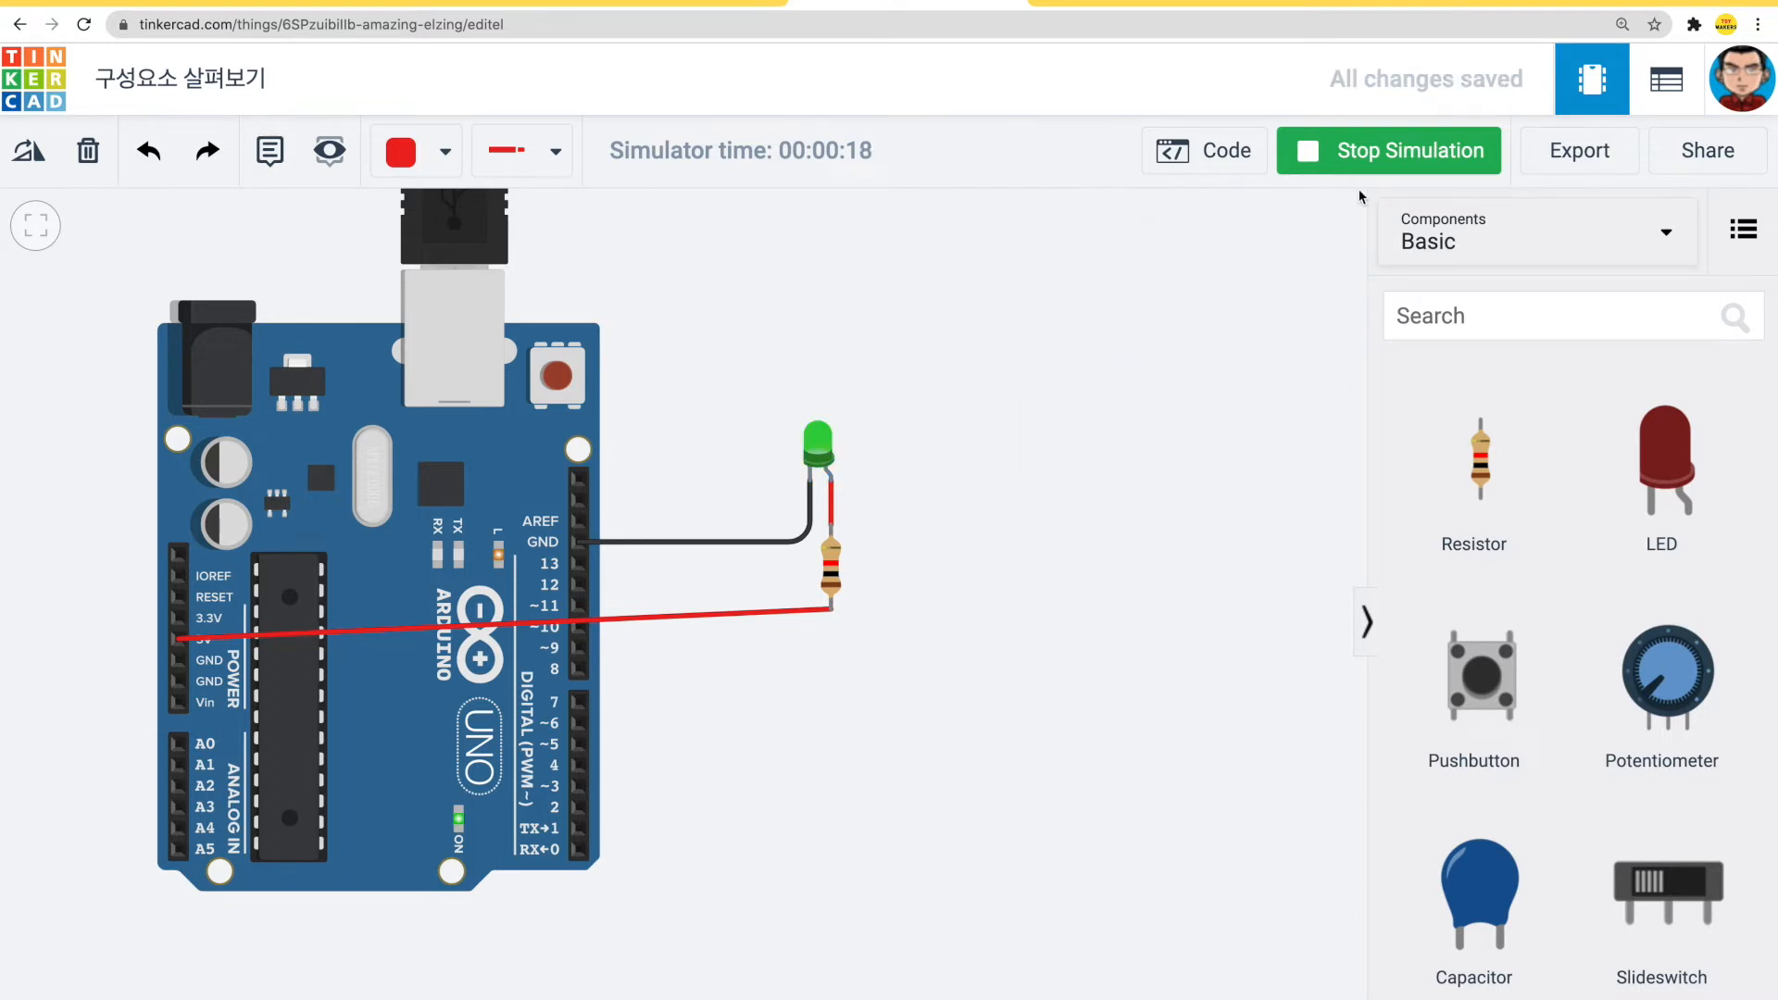
{"action": "left_click", "coordinate": [1388, 150]}
- Add a pushbutton beside the LED, on the side away from the Arduino, and move it closer to the LED
{"action": "scroll", "coordinate": [1466, 537], "scroll_direction": "down", "scroll_amount": 2}
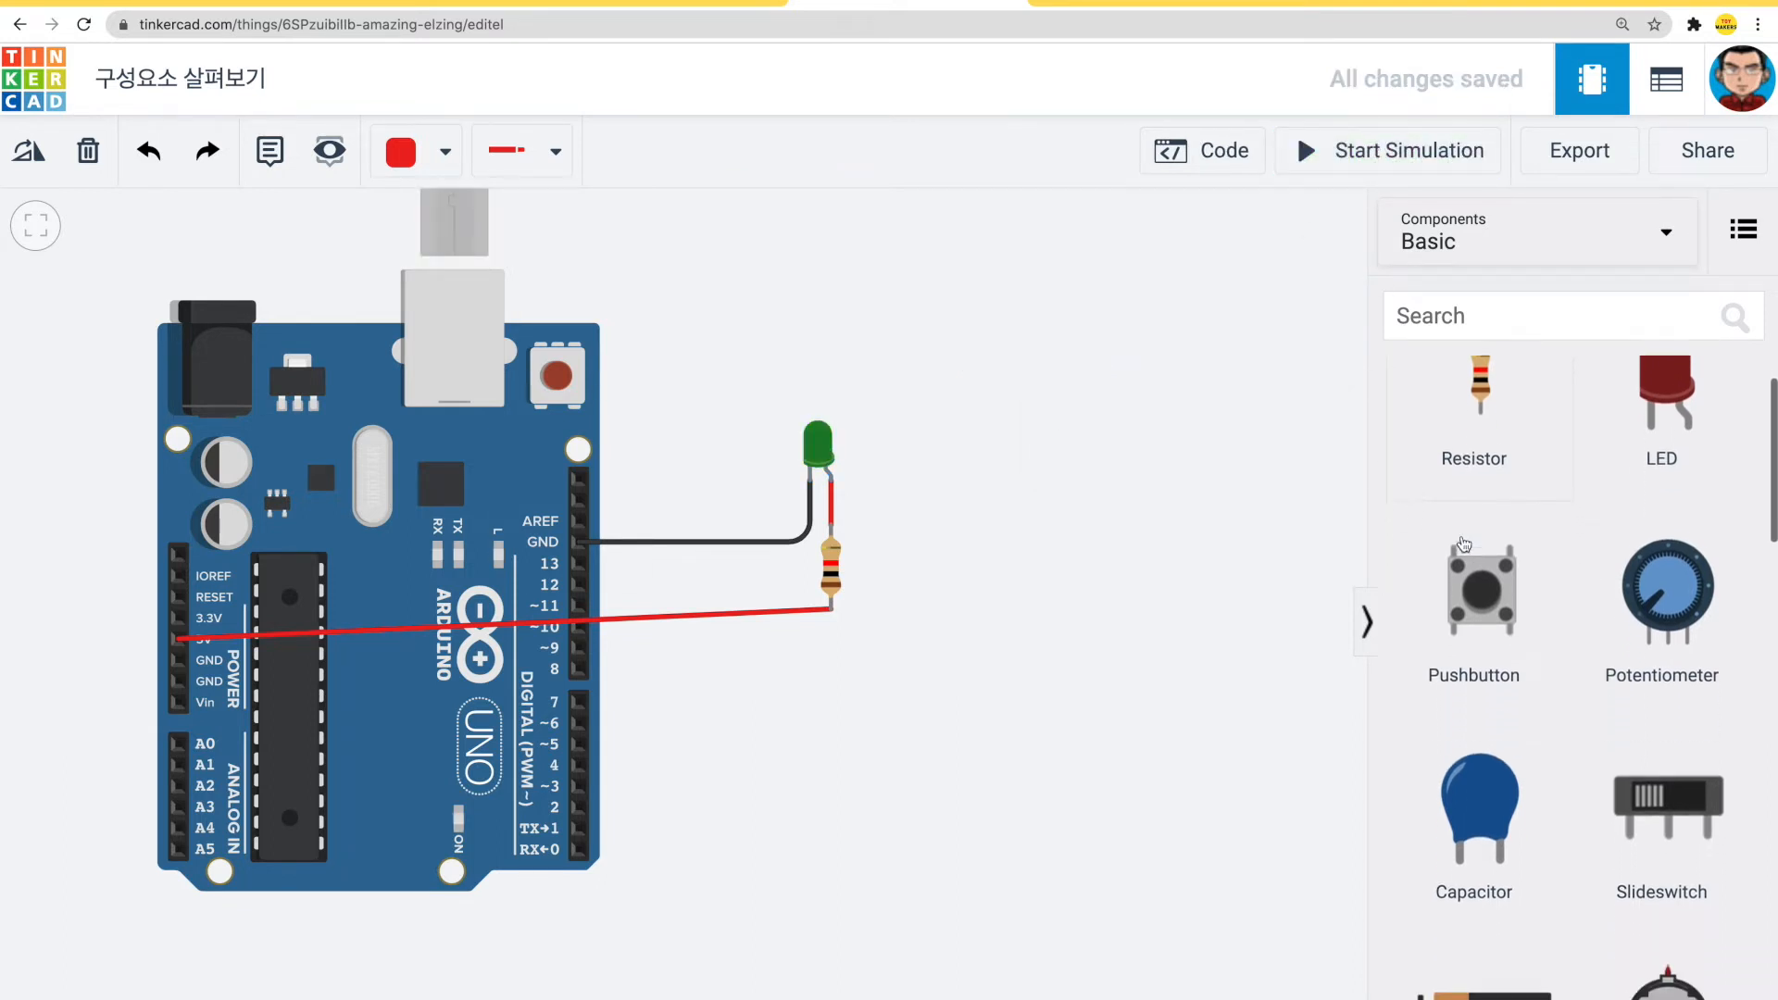
{"action": "left_click_drag", "start_coordinate": [1467, 537], "coordinate": [950, 454]}
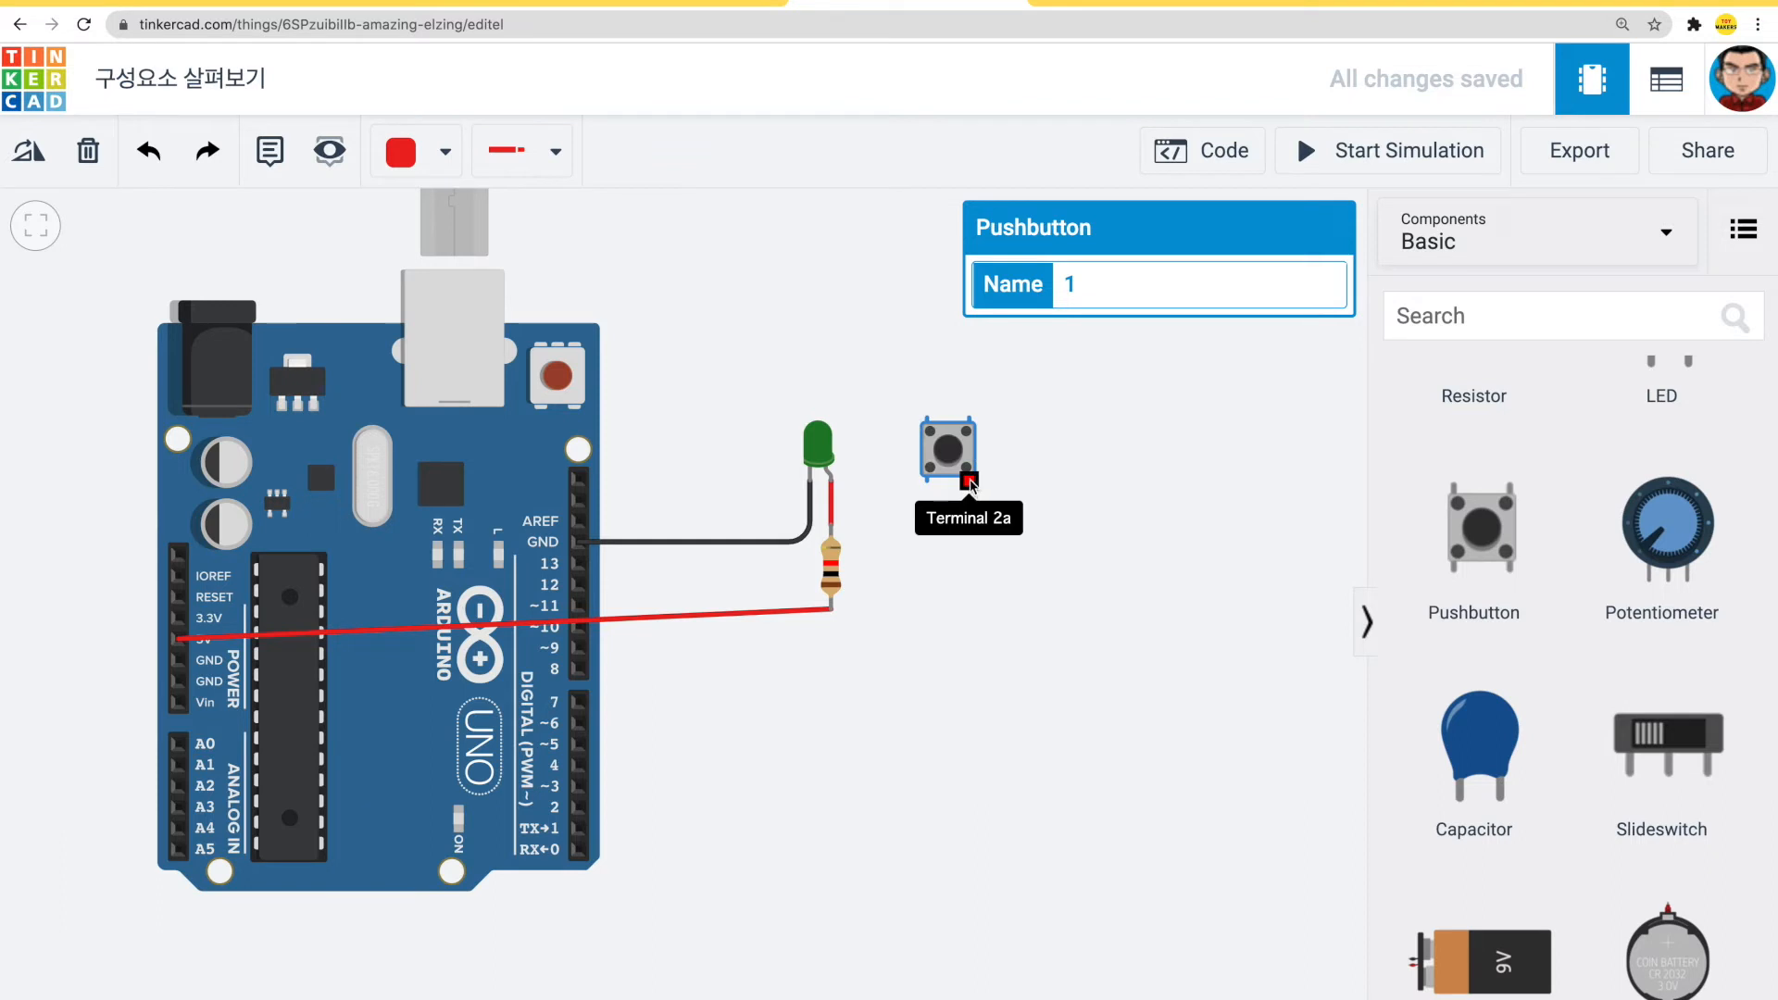
{"action": "left_click", "coordinate": [1030, 474]}
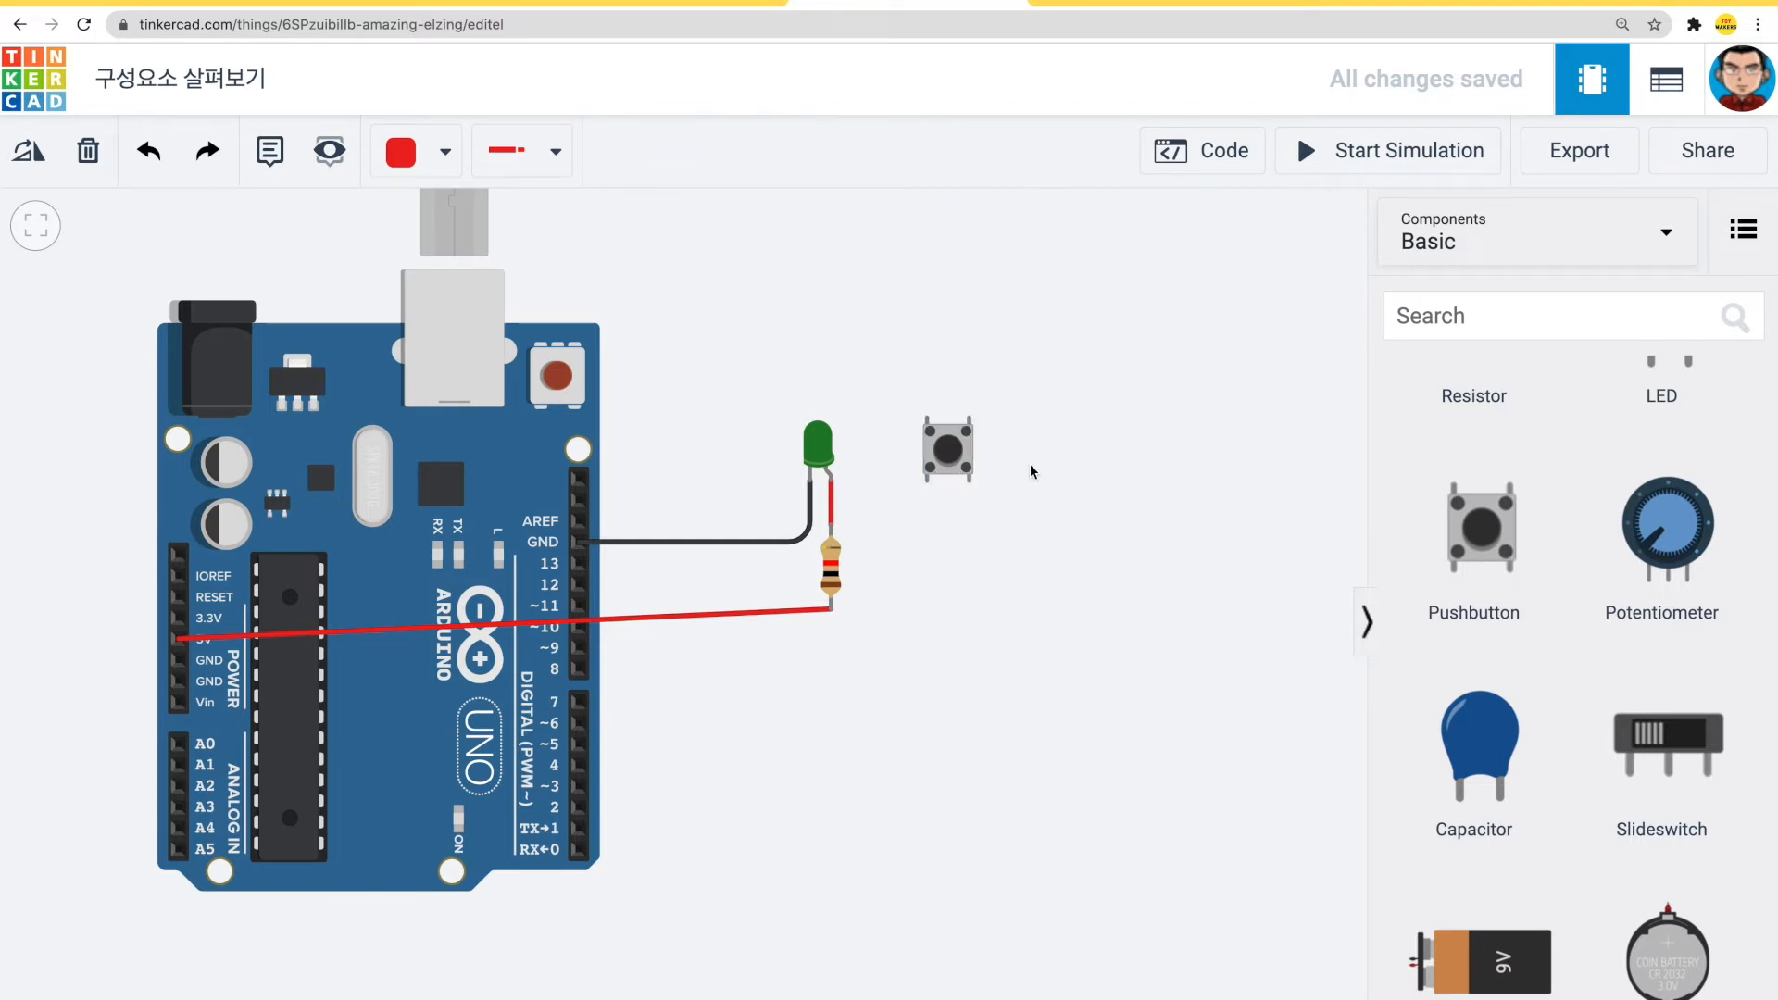
{"action": "left_click", "coordinate": [923, 457]}
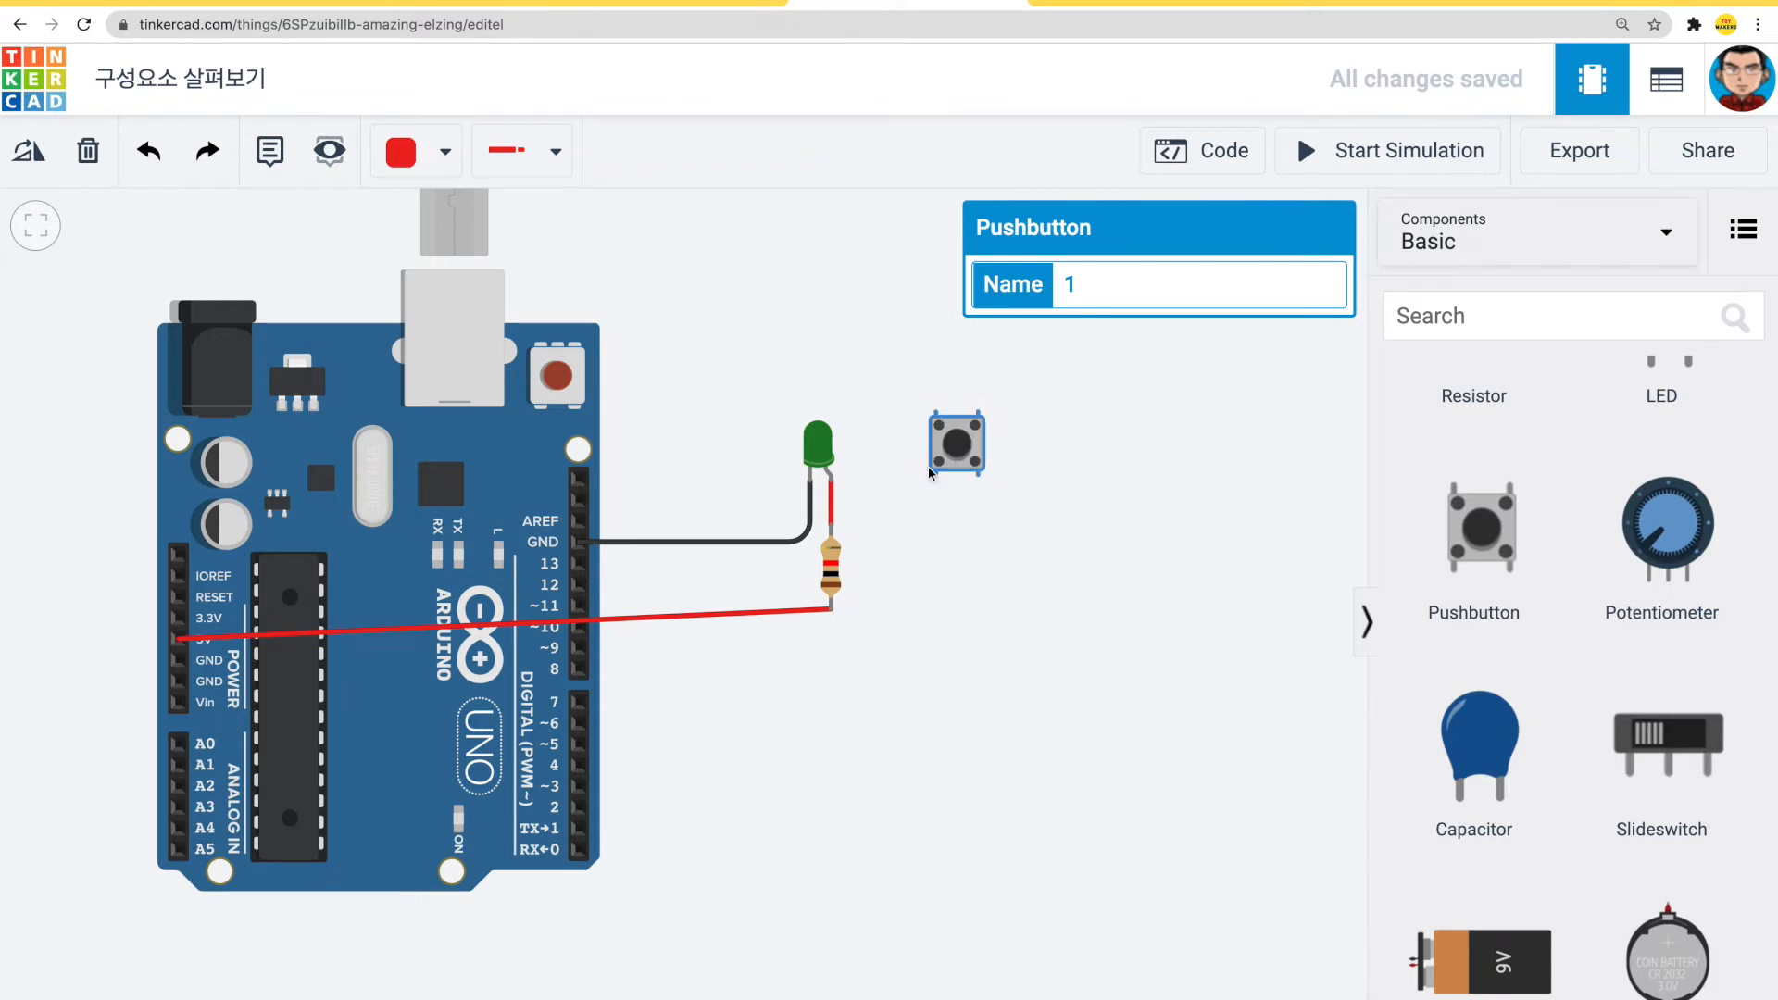
{"action": "left_click_drag", "start_coordinate": [969, 443], "coordinate": [938, 444]}
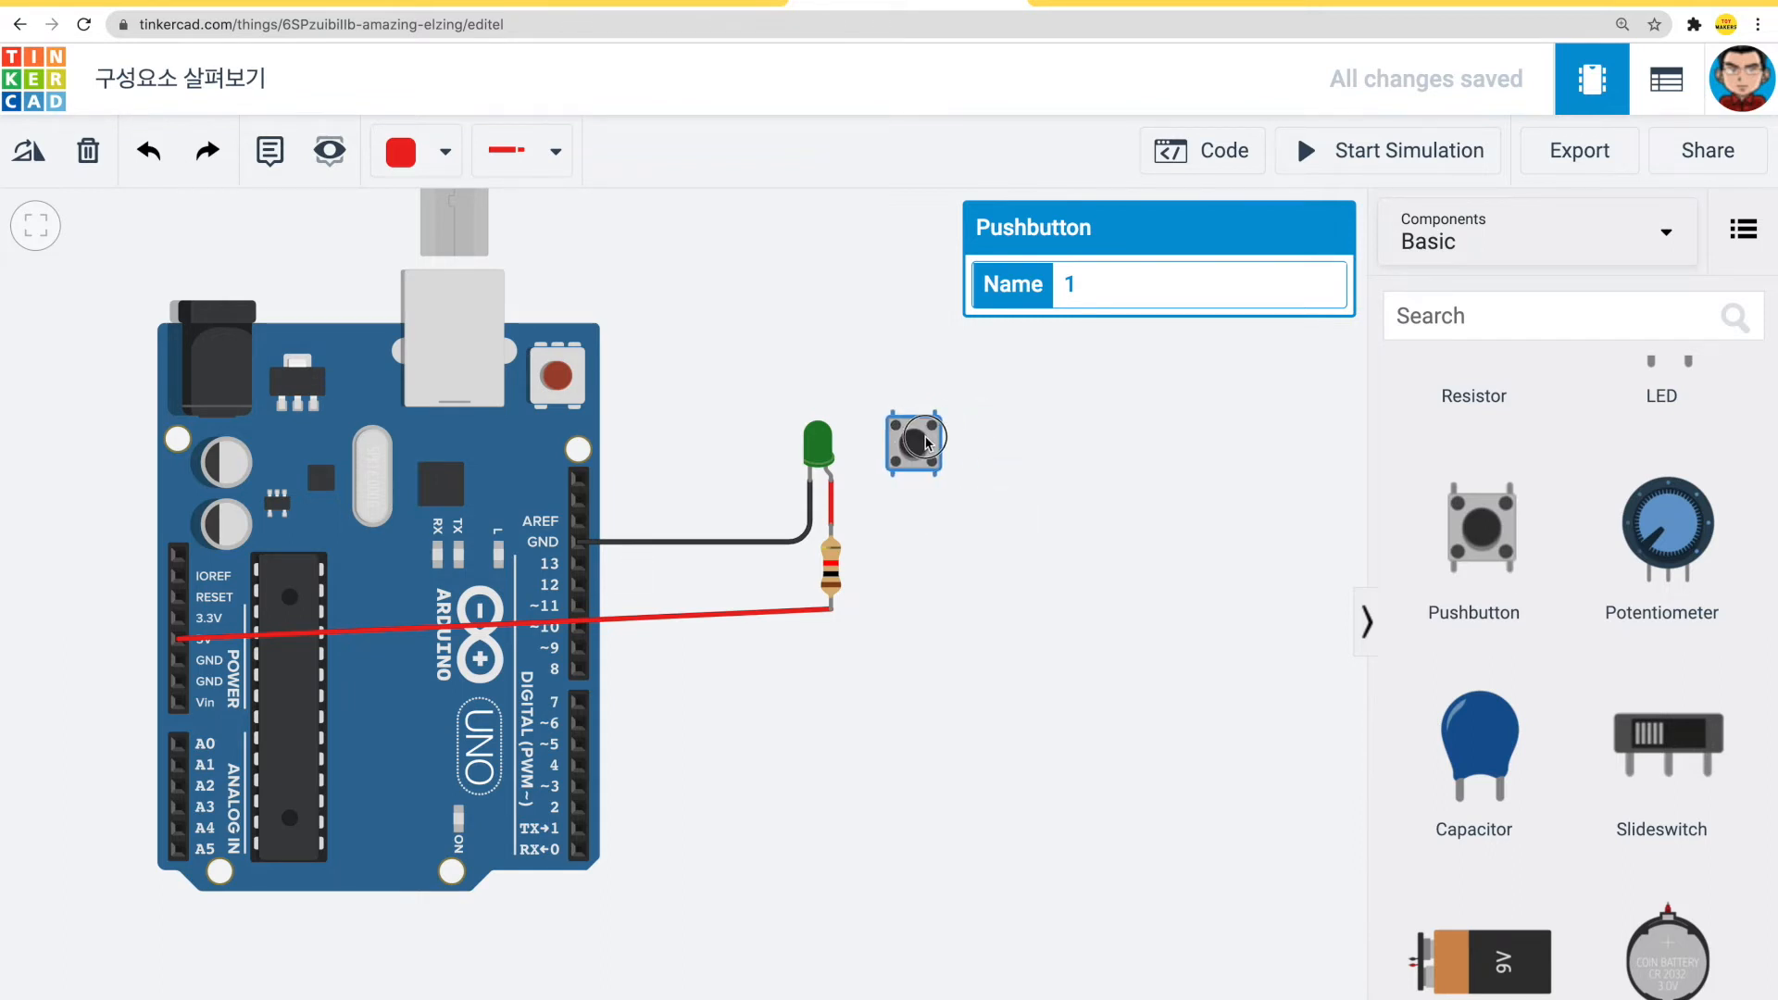
- Add a potentiometer to the right of the pushbutton, level with it
{"action": "left_click_drag", "start_coordinate": [1051, 534], "coordinate": [964, 531]}
{"action": "left_click_drag", "start_coordinate": [1657, 556], "coordinate": [983, 504]}
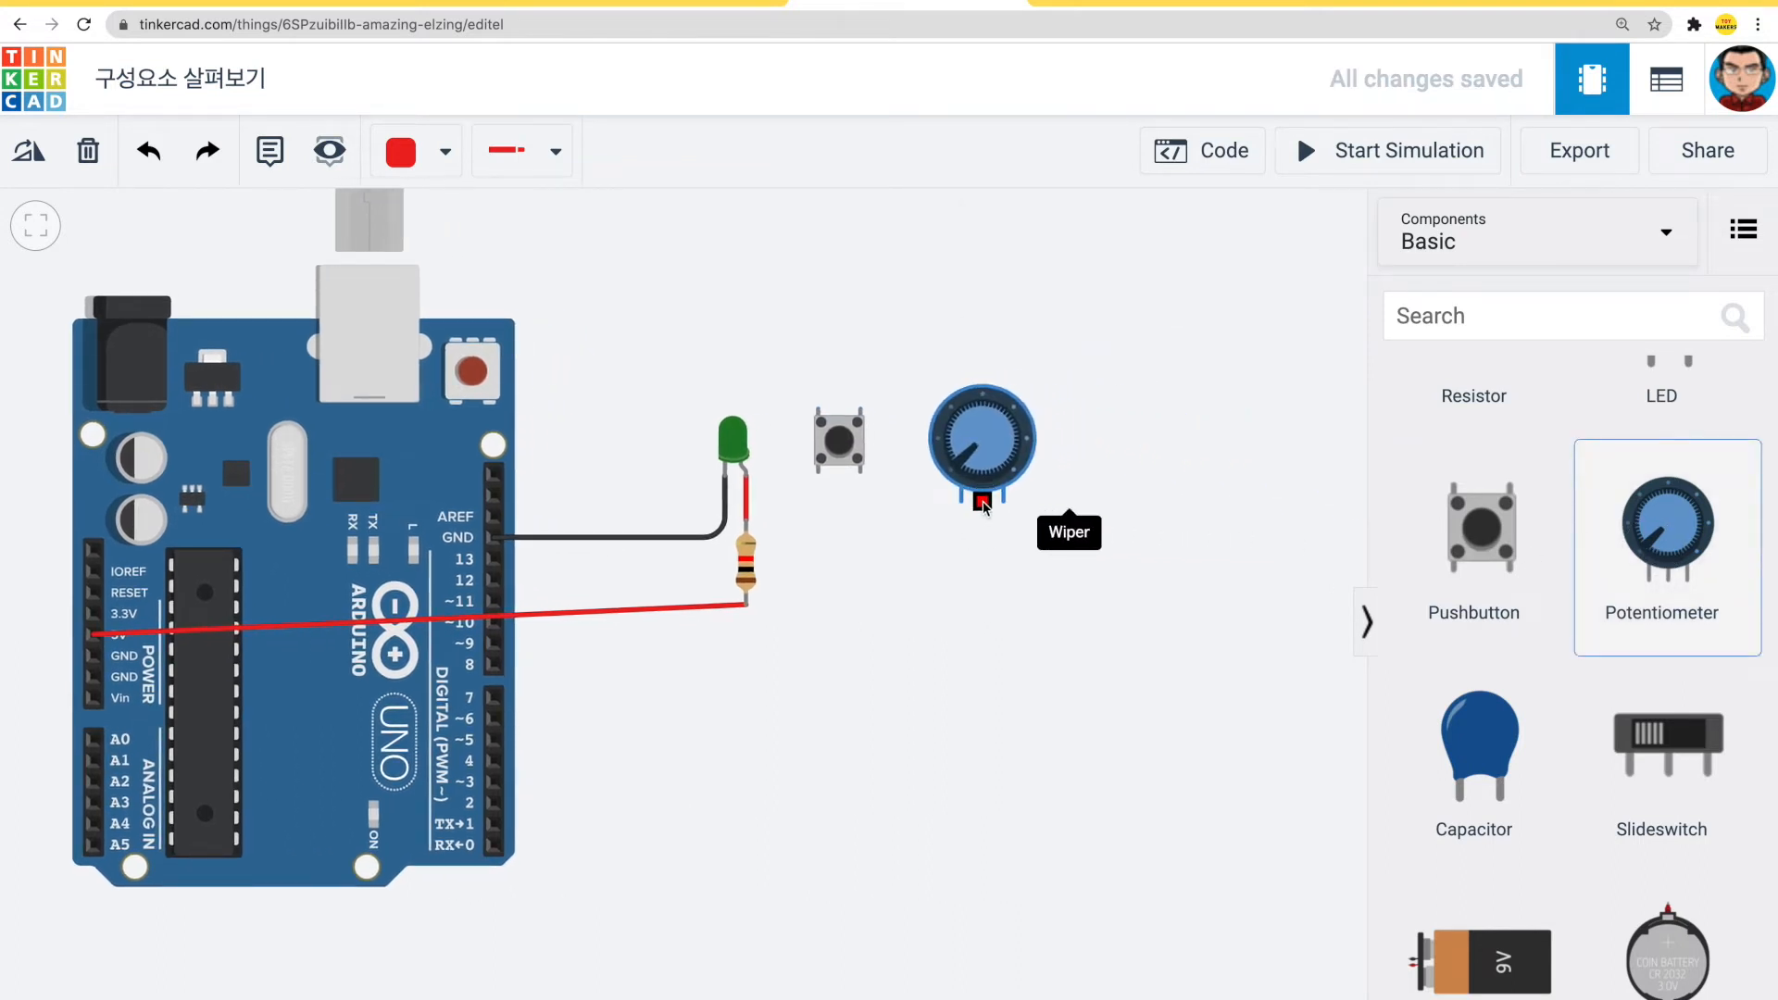
{"action": "left_click_drag", "start_coordinate": [1038, 578], "coordinate": [920, 584]}
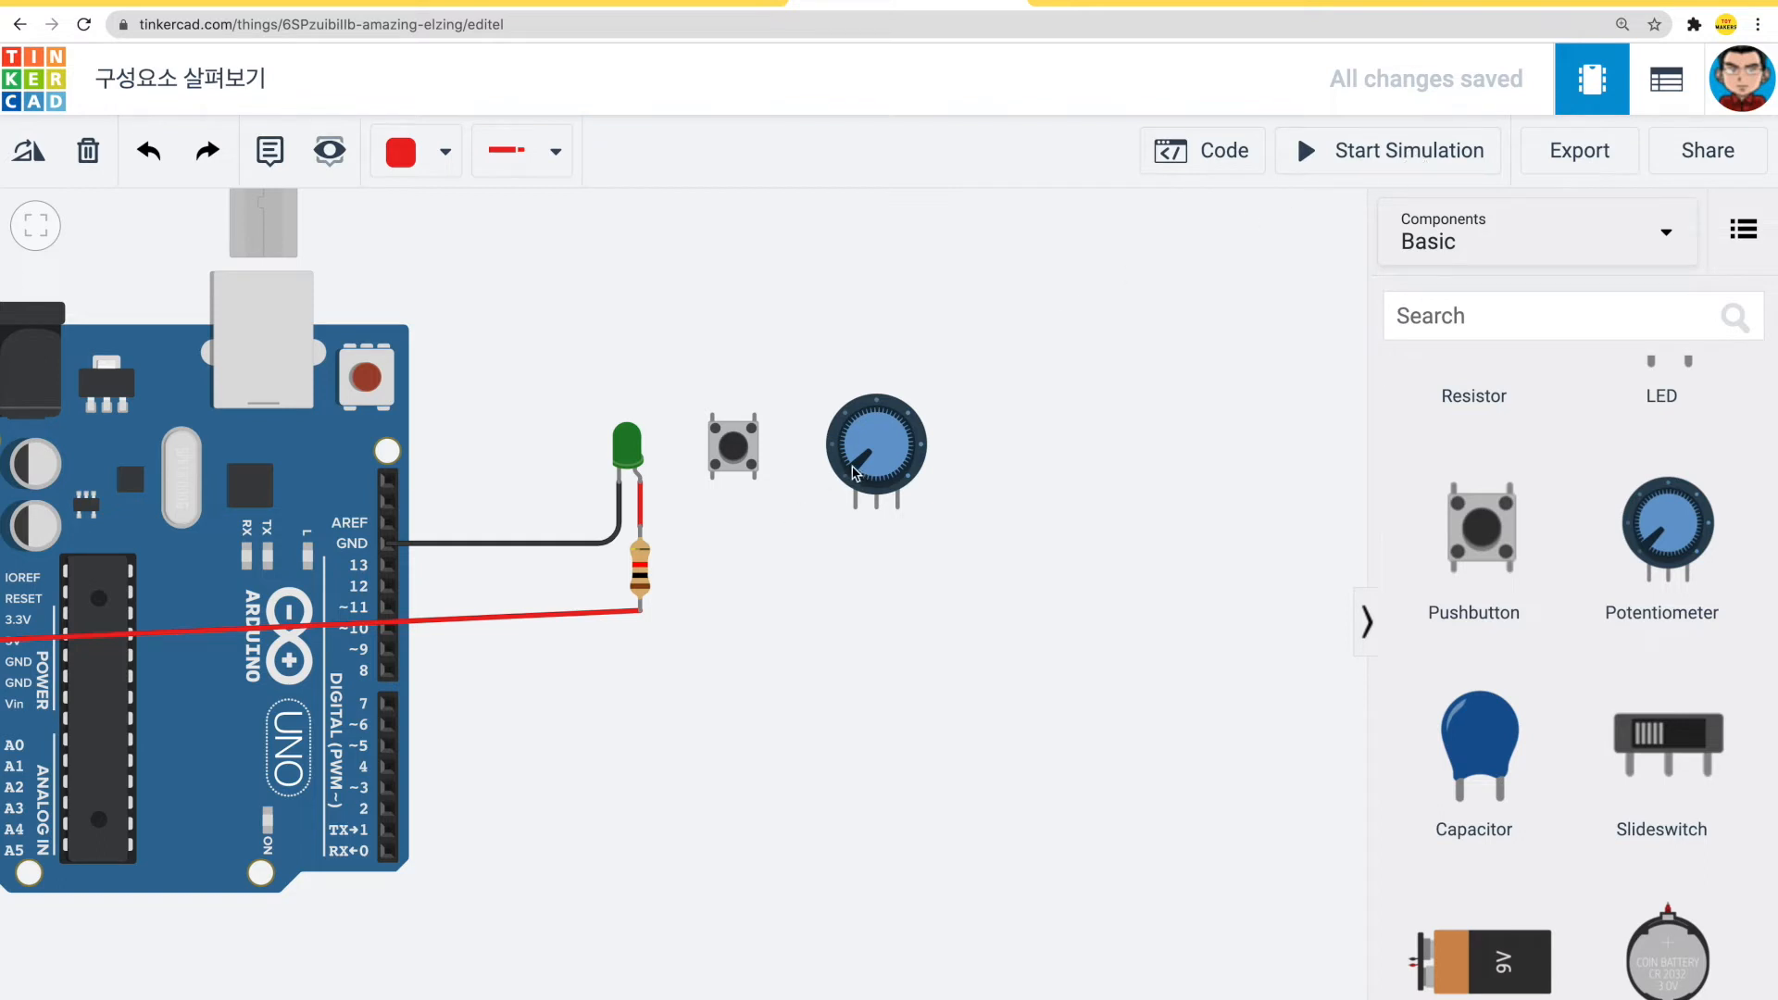
- Select the potentiometer, start the simulation, and try turning its knob
{"action": "left_click", "coordinate": [886, 465]}
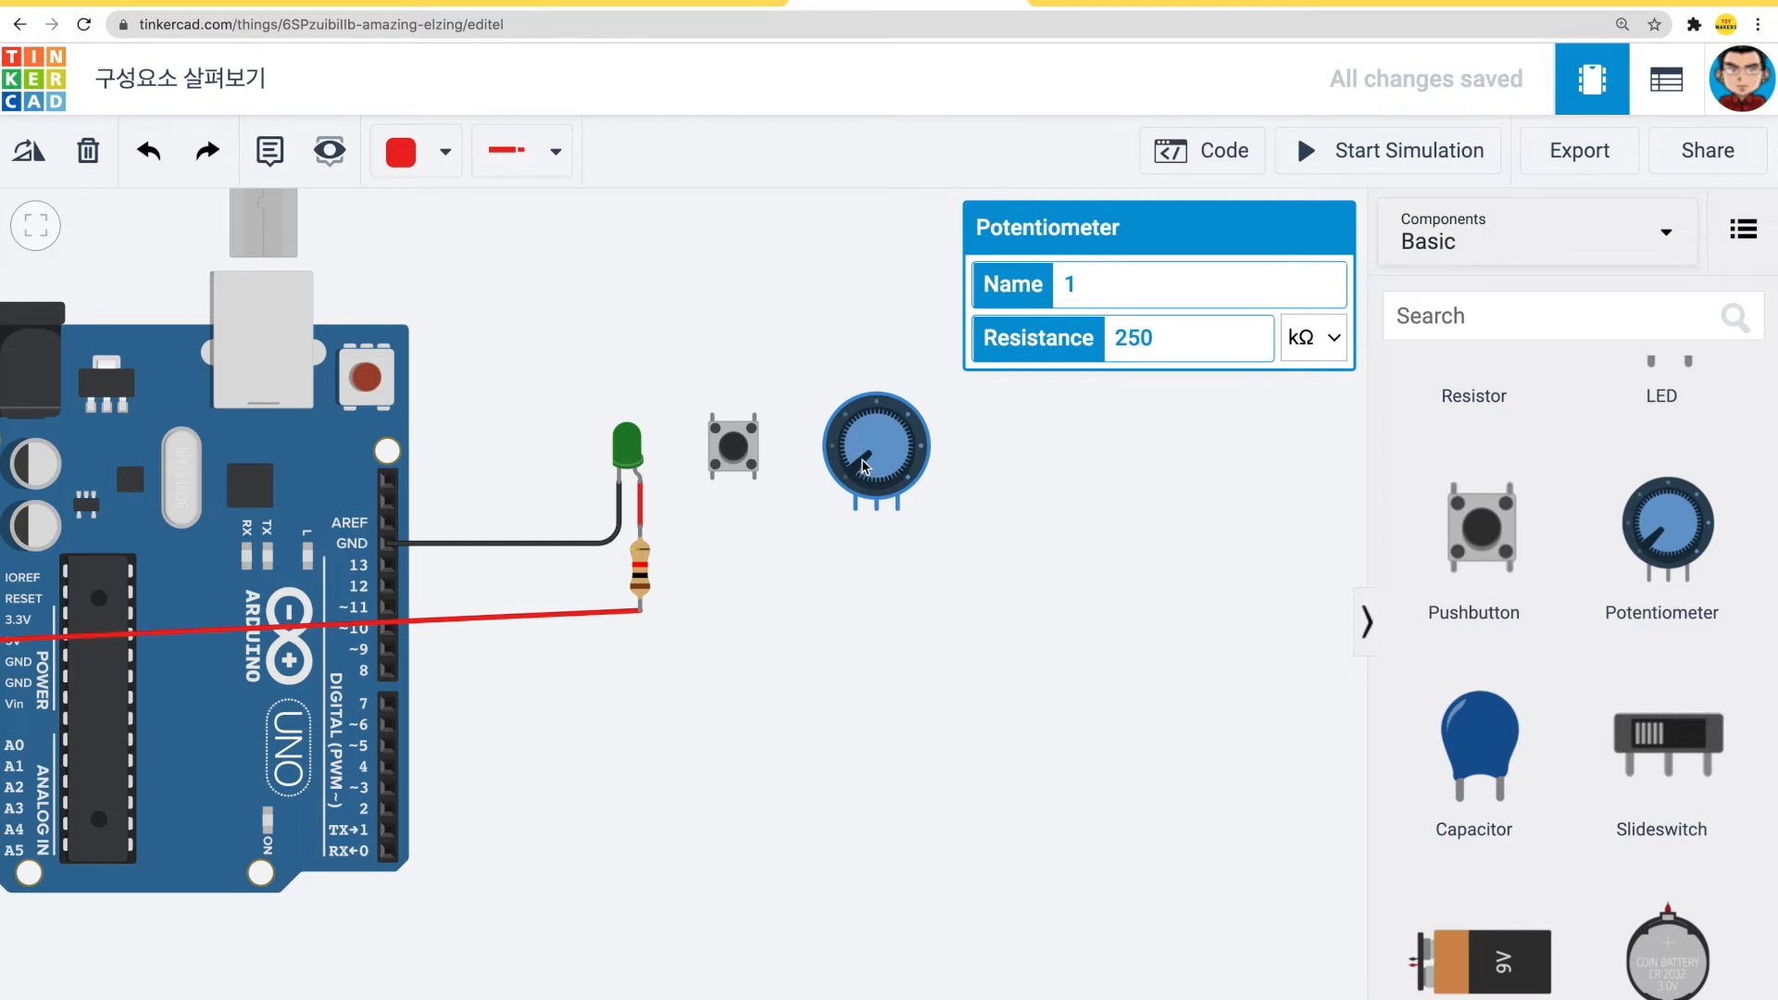
{"action": "left_click", "coordinate": [1333, 151]}
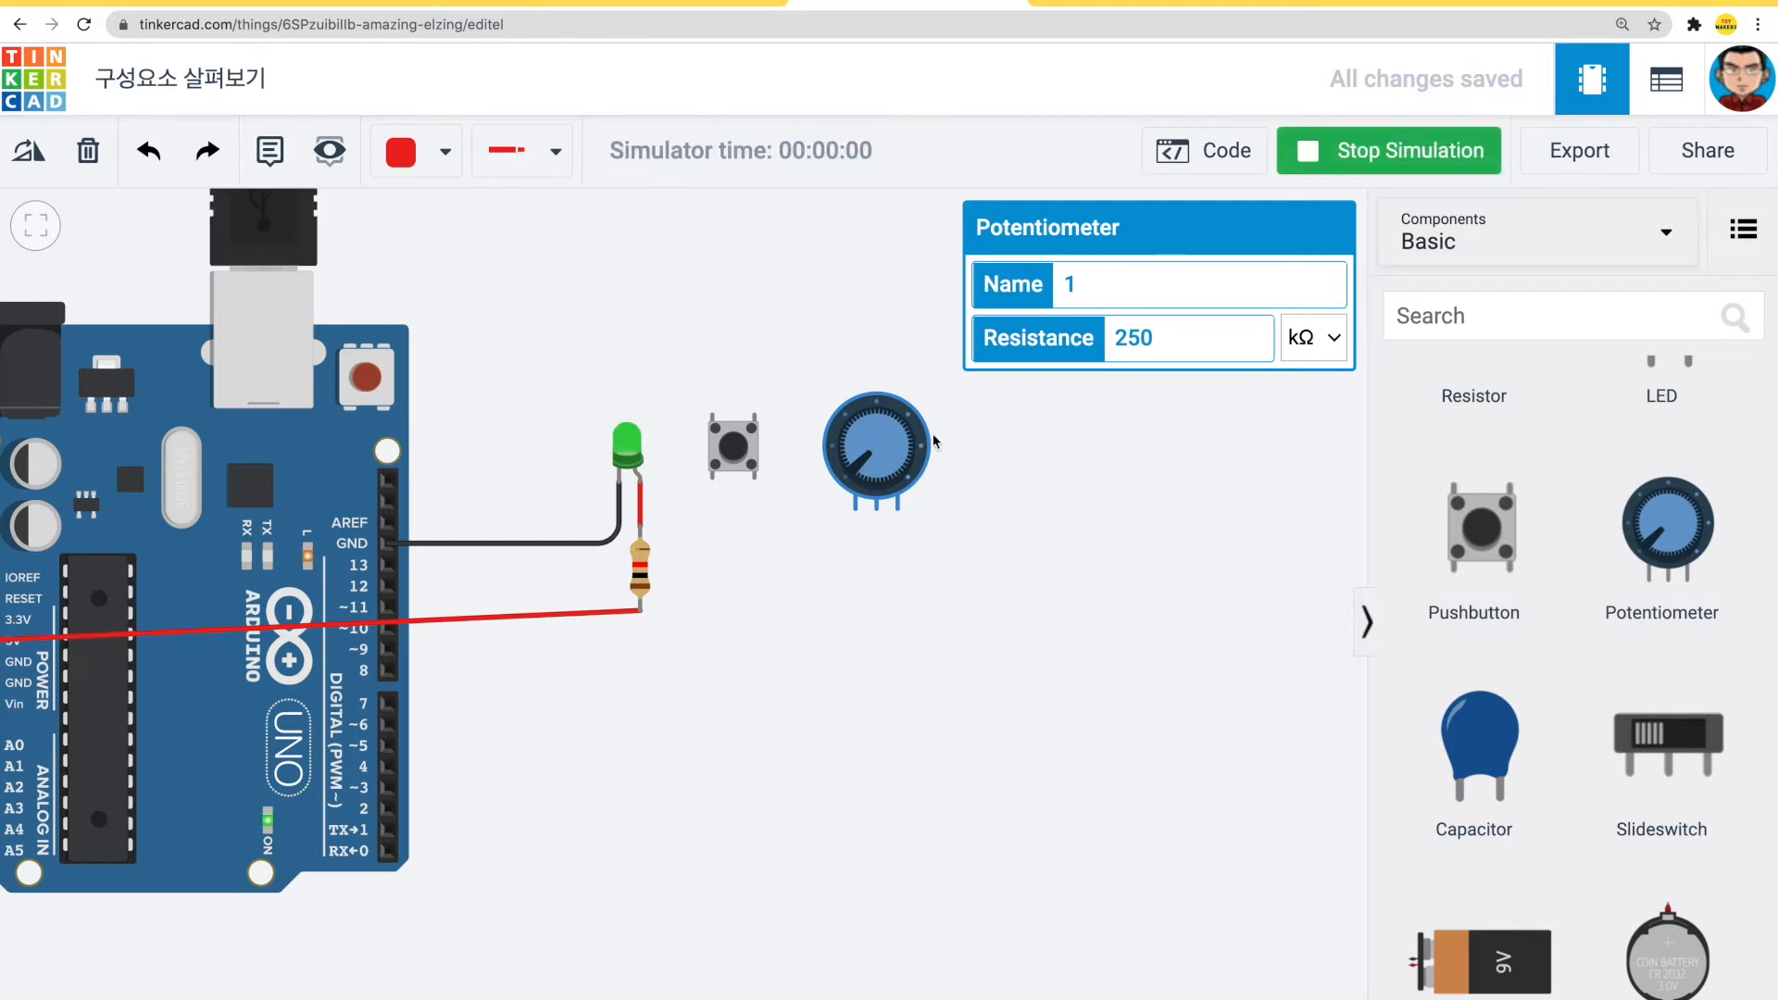
{"action": "mouse_move", "coordinate": [858, 474]}
{"action": "left_mouse_down"}
{"action": "mouse_move", "coordinate": [856, 429]}
{"action": "mouse_move", "coordinate": [892, 437]}
{"action": "mouse_move", "coordinate": [900, 468]}
{"action": "mouse_move", "coordinate": [880, 421]}
{"action": "mouse_move", "coordinate": [847, 430]}
{"action": "mouse_move", "coordinate": [840, 459]}
{"action": "mouse_move", "coordinate": [878, 474]}
{"action": "mouse_move", "coordinate": [891, 465]}
{"action": "mouse_move", "coordinate": [854, 467]}
{"action": "mouse_move", "coordinate": [844, 437]}
{"action": "mouse_move", "coordinate": [883, 431]}
{"action": "mouse_move", "coordinate": [907, 453]}
{"action": "mouse_move", "coordinate": [896, 479]}
{"action": "mouse_move", "coordinate": [848, 463]}
{"action": "mouse_move", "coordinate": [860, 439]}
{"action": "mouse_move", "coordinate": [842, 455]}
{"action": "mouse_move", "coordinate": [869, 476]}
{"action": "left_mouse_up"}
- Set the potentiometer's resistance to 200 Ω, stop the simulation, and deselect the component
{"action": "key", "text": "BackSpace"}
{"action": "key", "text": "BackSpace"}
{"action": "type", "text": "20"}
{"action": "key", "text": "BackSpace"}
{"action": "key", "text": "BackSpace"}
{"action": "type", "text": "29"}
{"action": "key", "text": "BackSpace"}
{"action": "key", "text": "BackSpace"}
{"action": "type", "text": "0"}
{"action": "left_click", "coordinate": [1315, 357]}
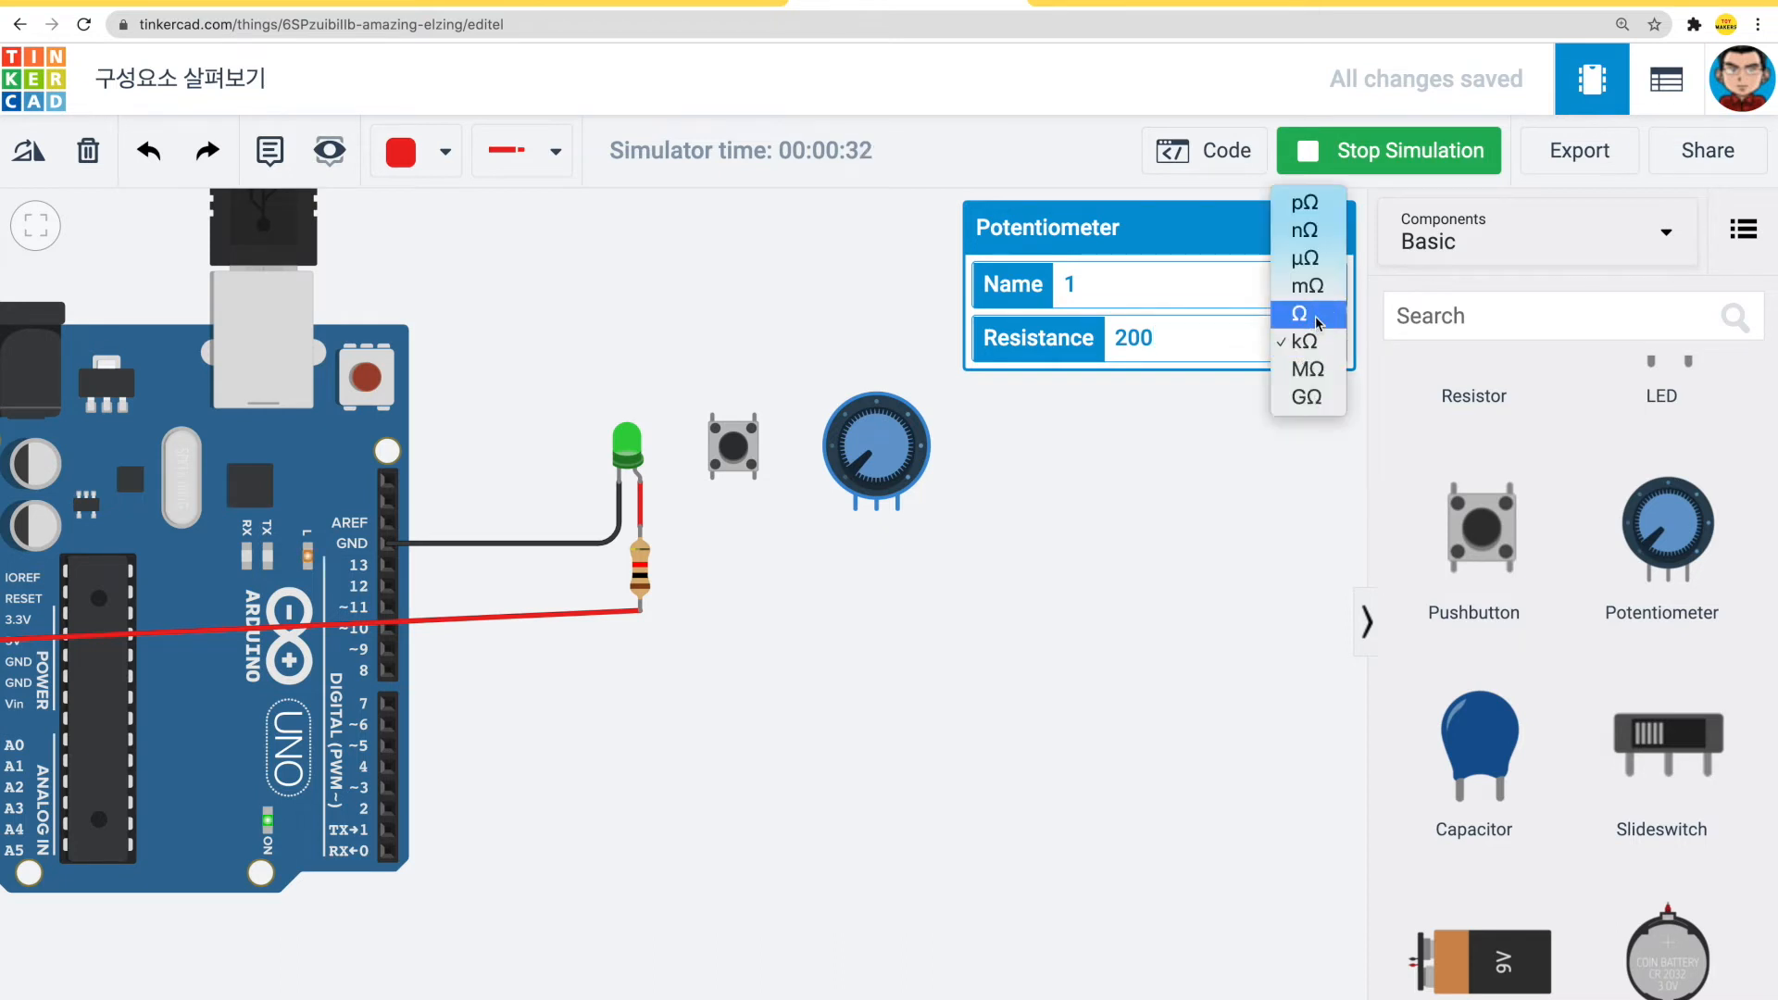
{"action": "left_click", "coordinate": [1243, 342]}
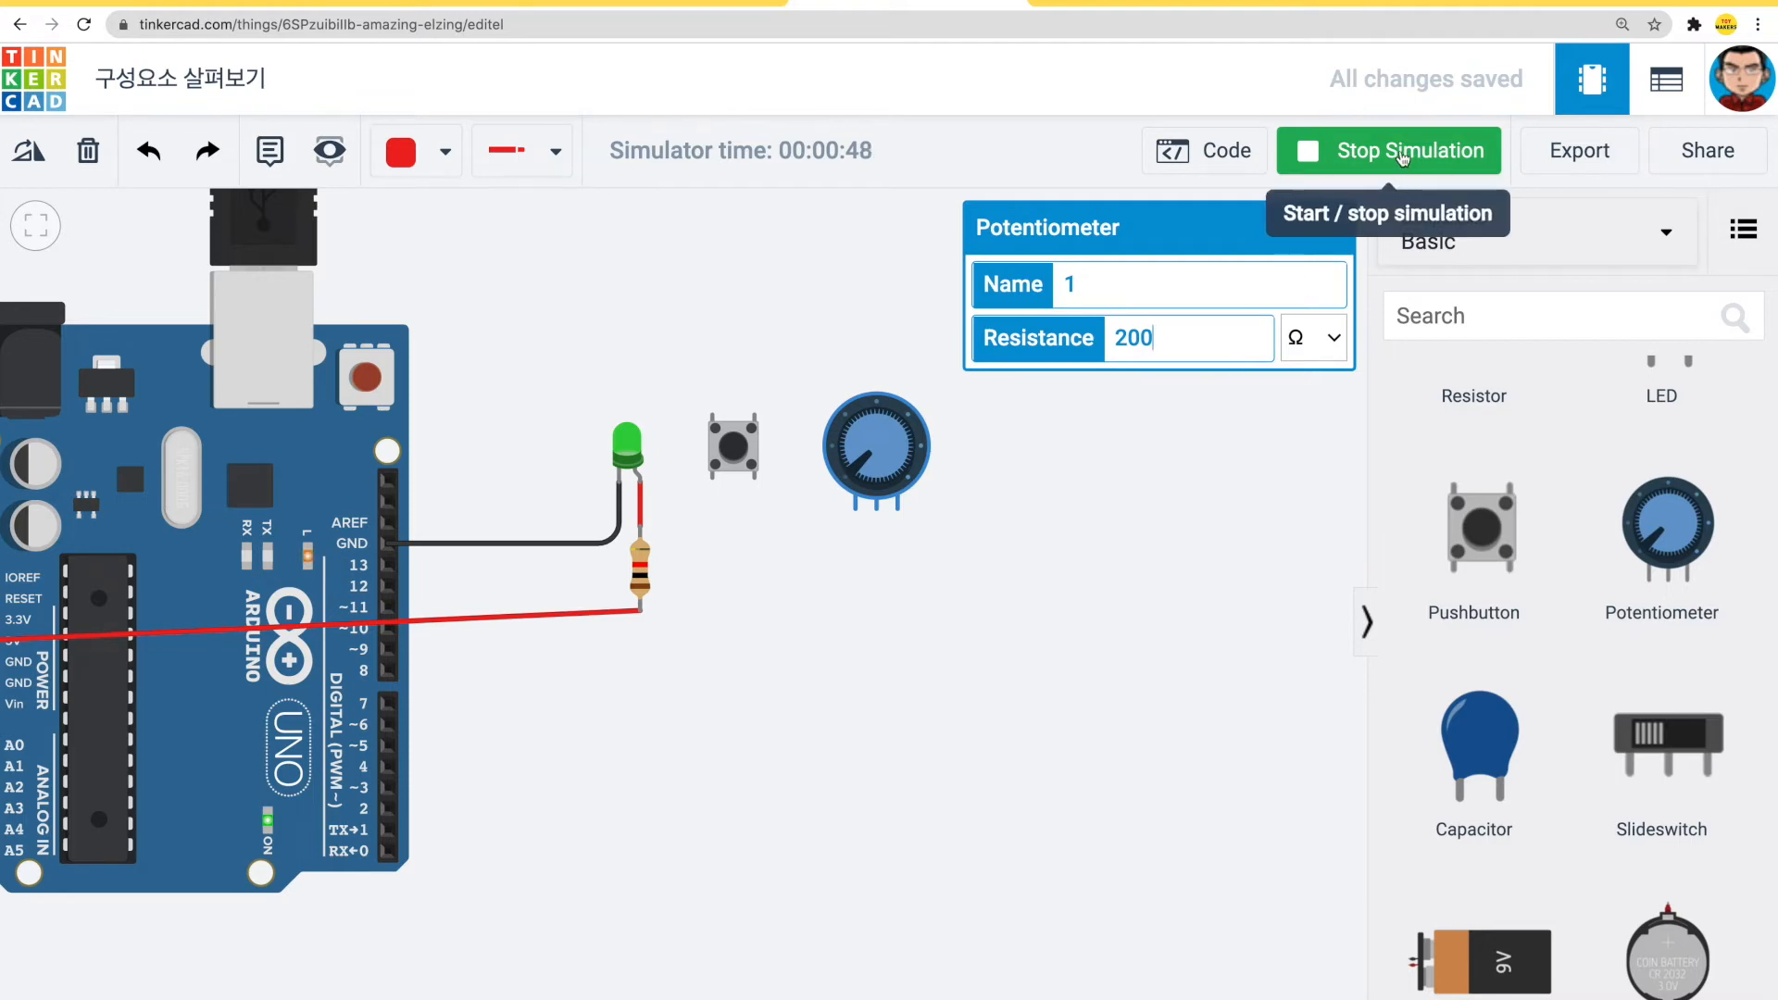
{"action": "left_click", "coordinate": [1404, 157]}
{"action": "left_click", "coordinate": [1259, 422]}
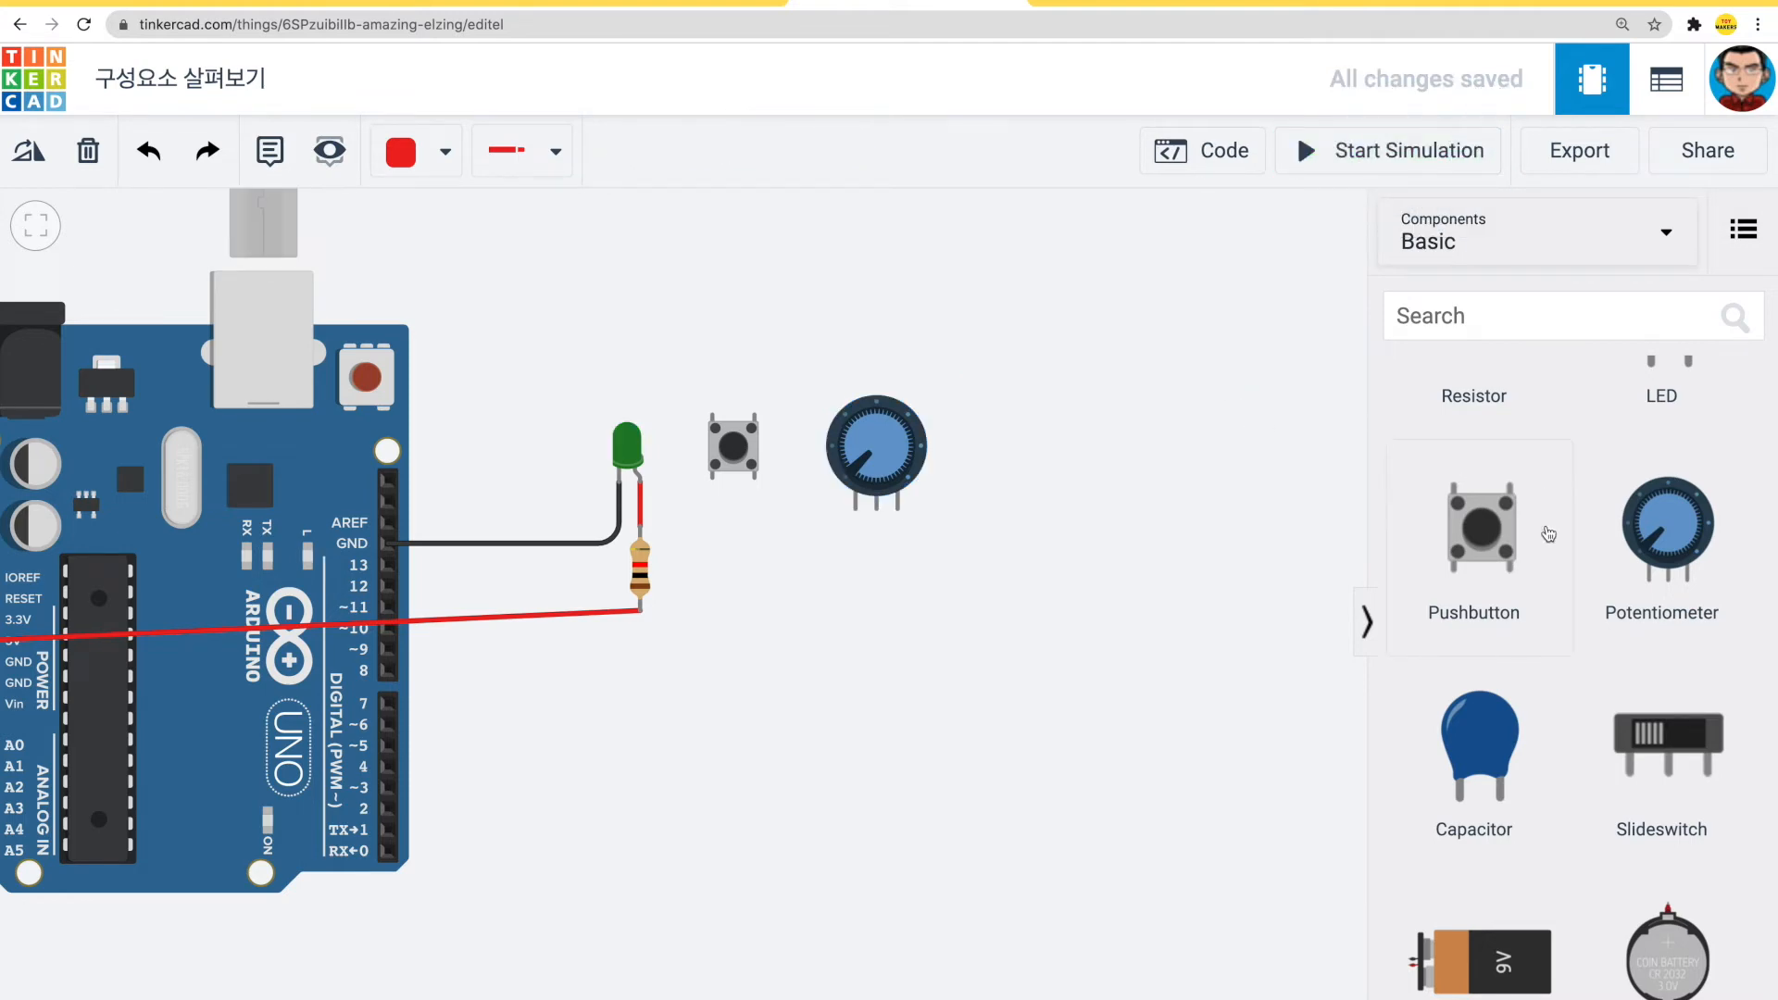
- Add a capacitor to the right of the potentiometer and review its available capacitance units
{"action": "scroll", "coordinate": [1546, 528], "scroll_direction": "down", "scroll_amount": 3}
{"action": "left_click_drag", "start_coordinate": [1480, 533], "coordinate": [1016, 458]}
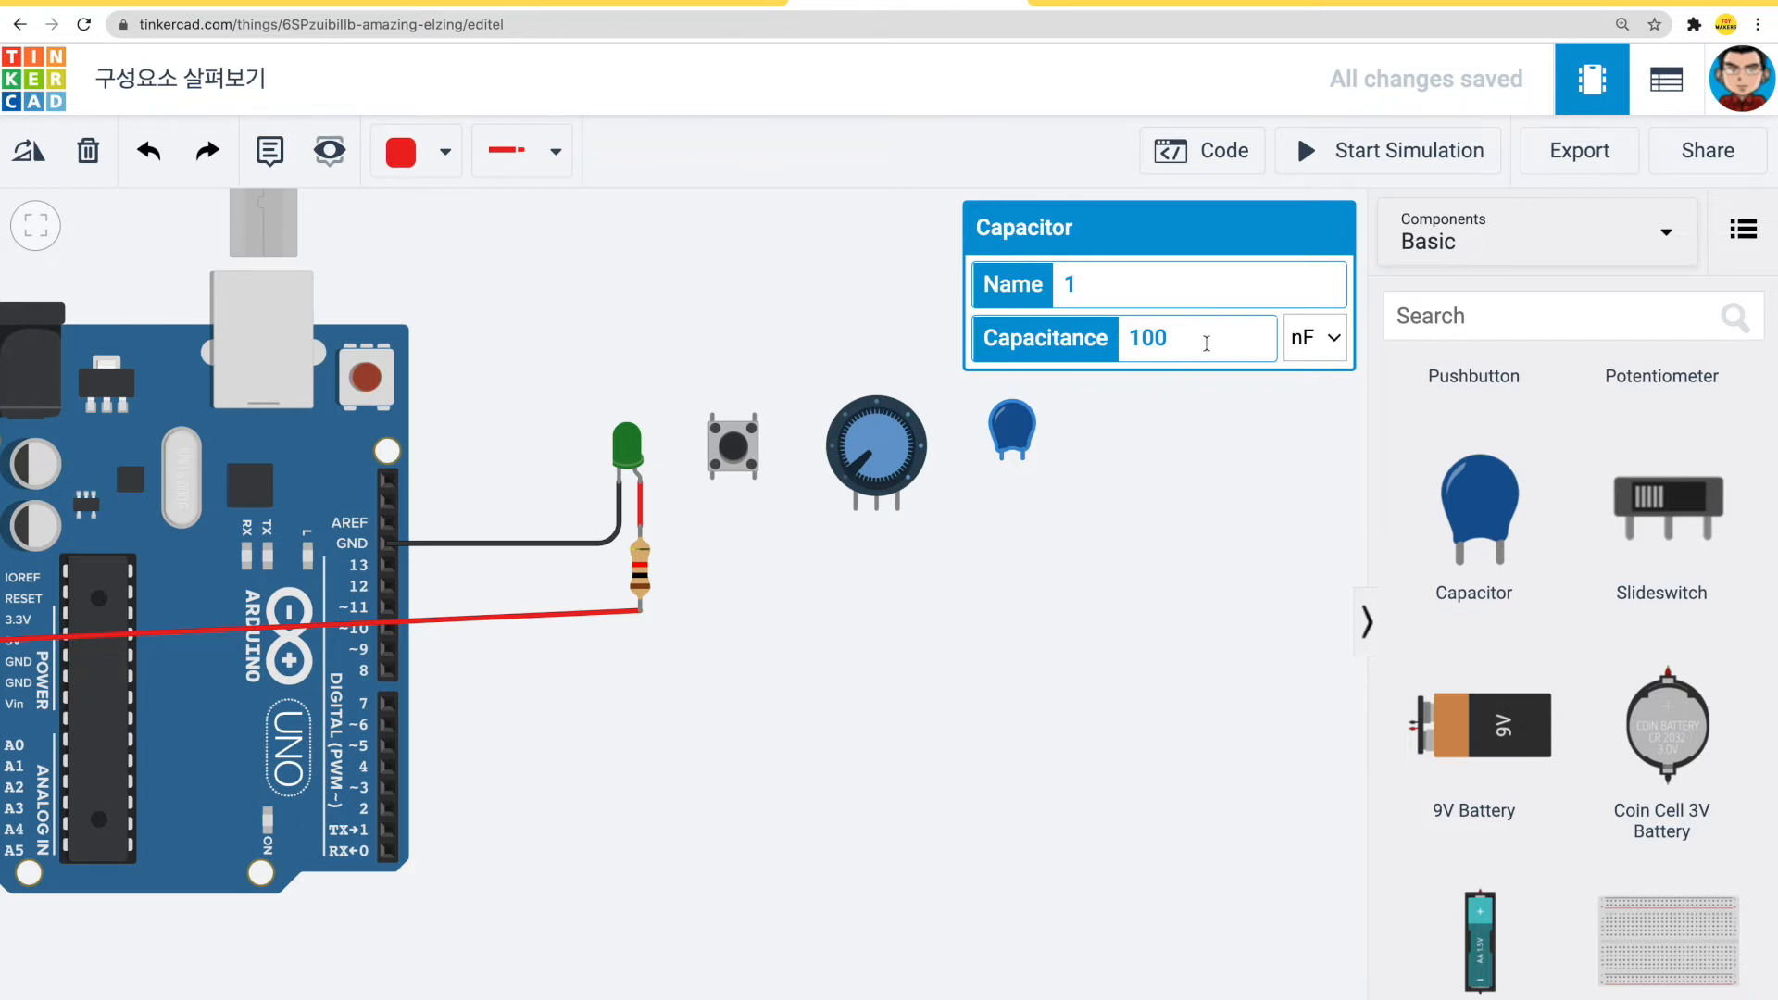
{"action": "left_click", "coordinate": [1320, 346]}
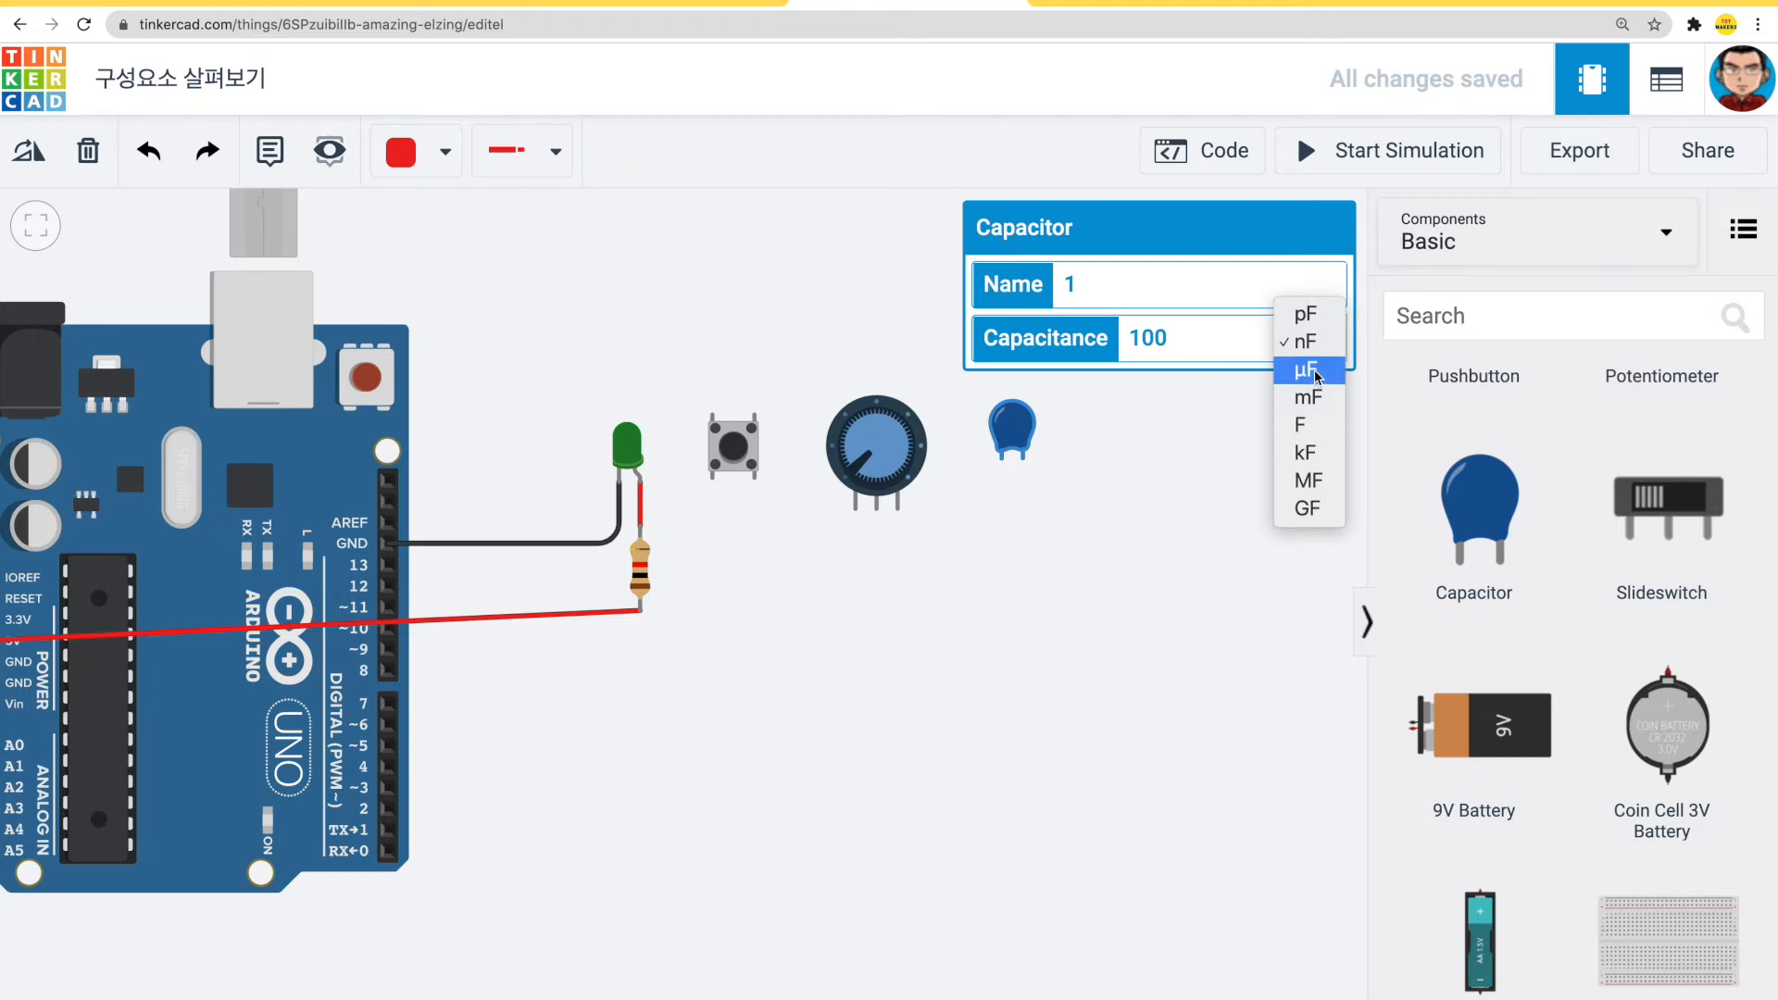
{"action": "left_click", "coordinate": [1204, 354]}
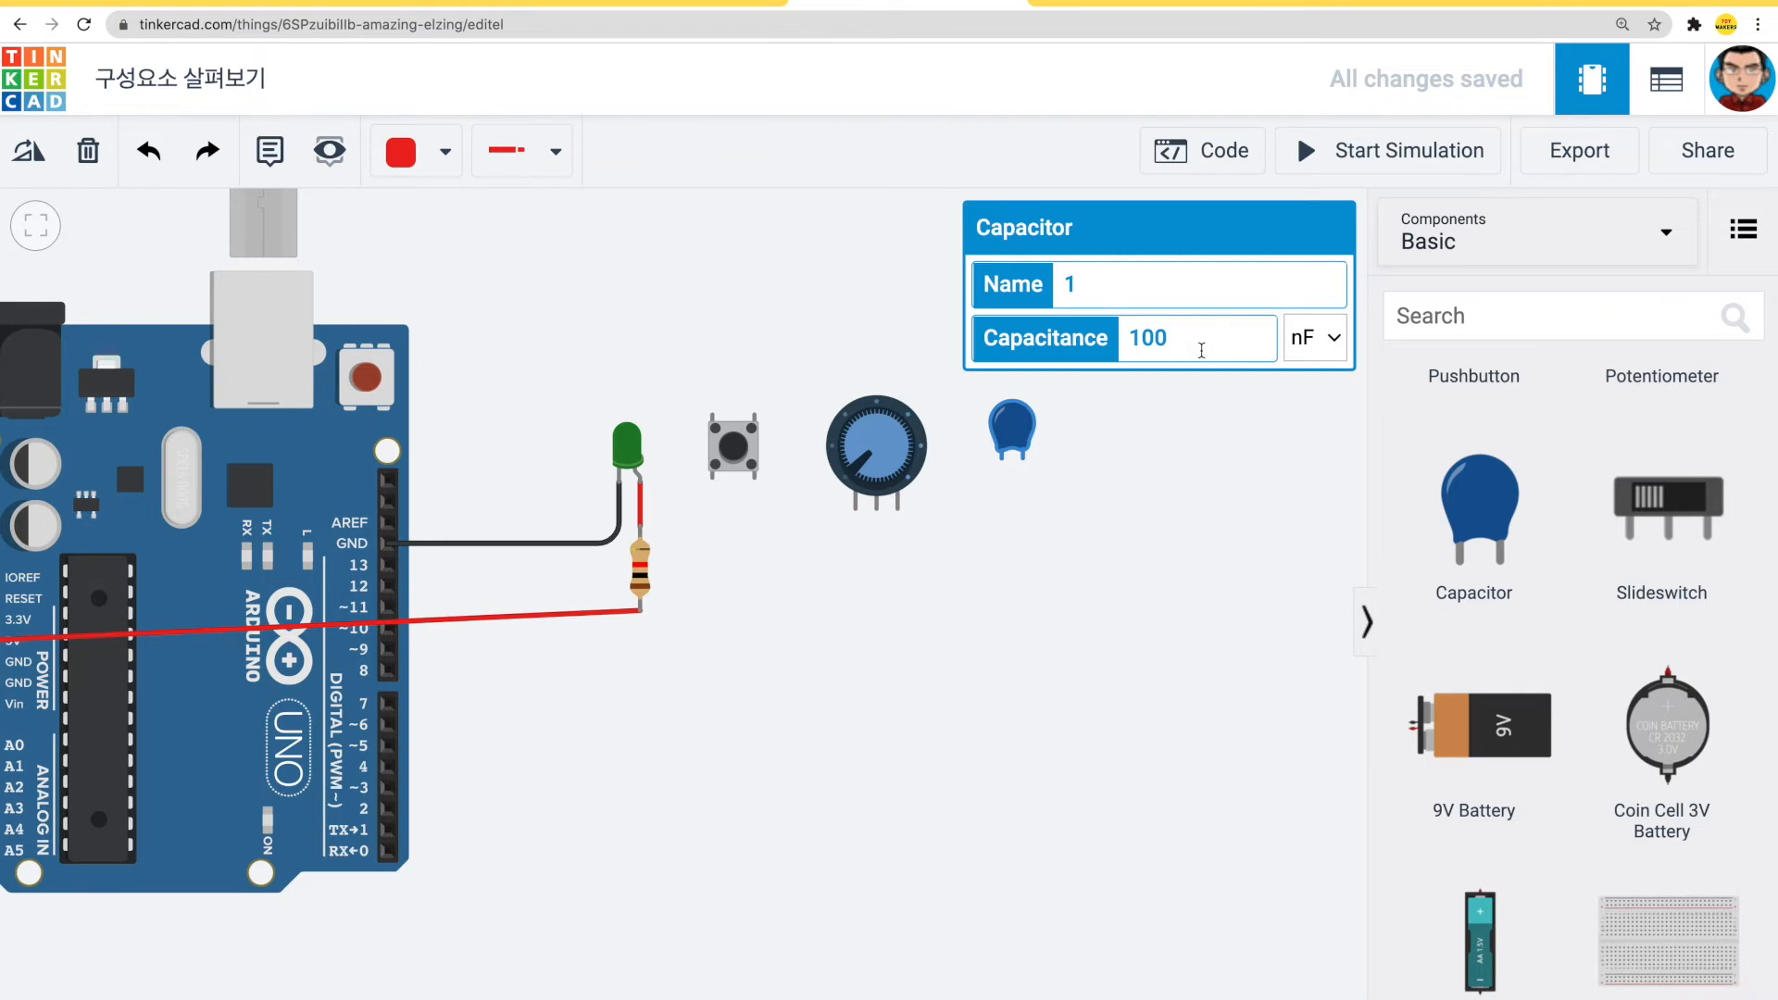
- Add a slideswitch to the circuit and position it directly below the pushbutton
{"action": "left_click_drag", "start_coordinate": [1666, 509], "coordinate": [1020, 558]}
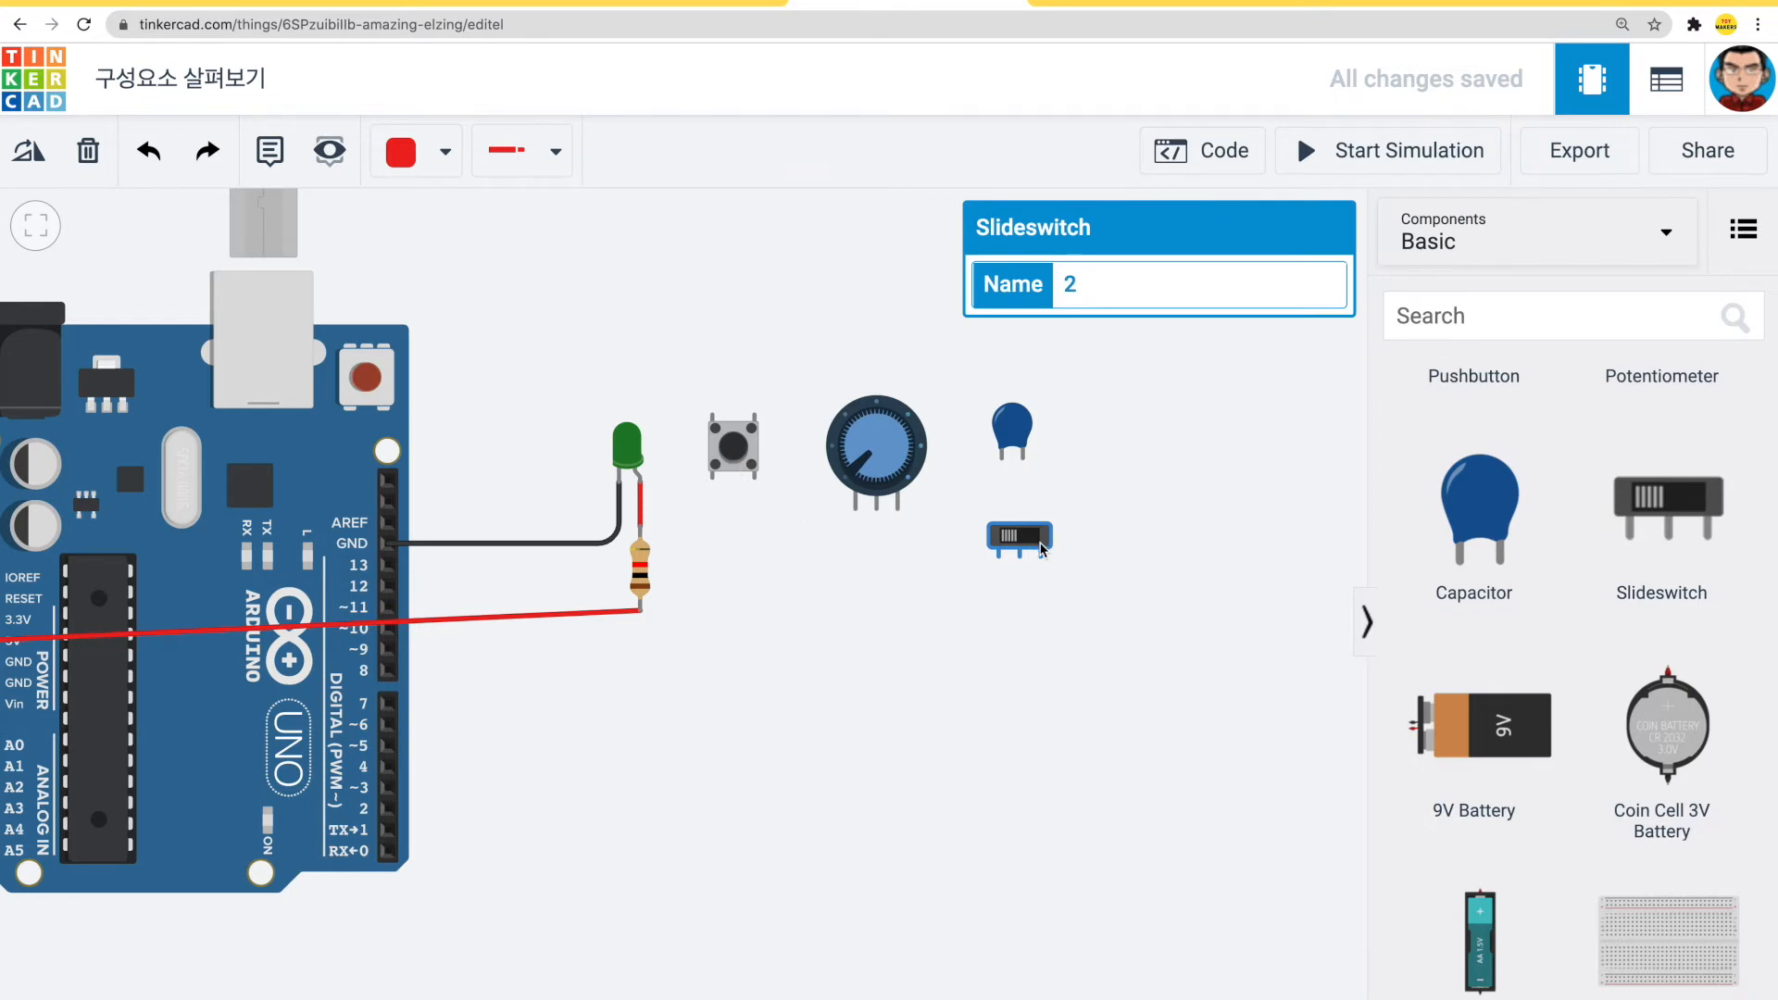
{"action": "left_click_drag", "start_coordinate": [1033, 544], "coordinate": [752, 544]}
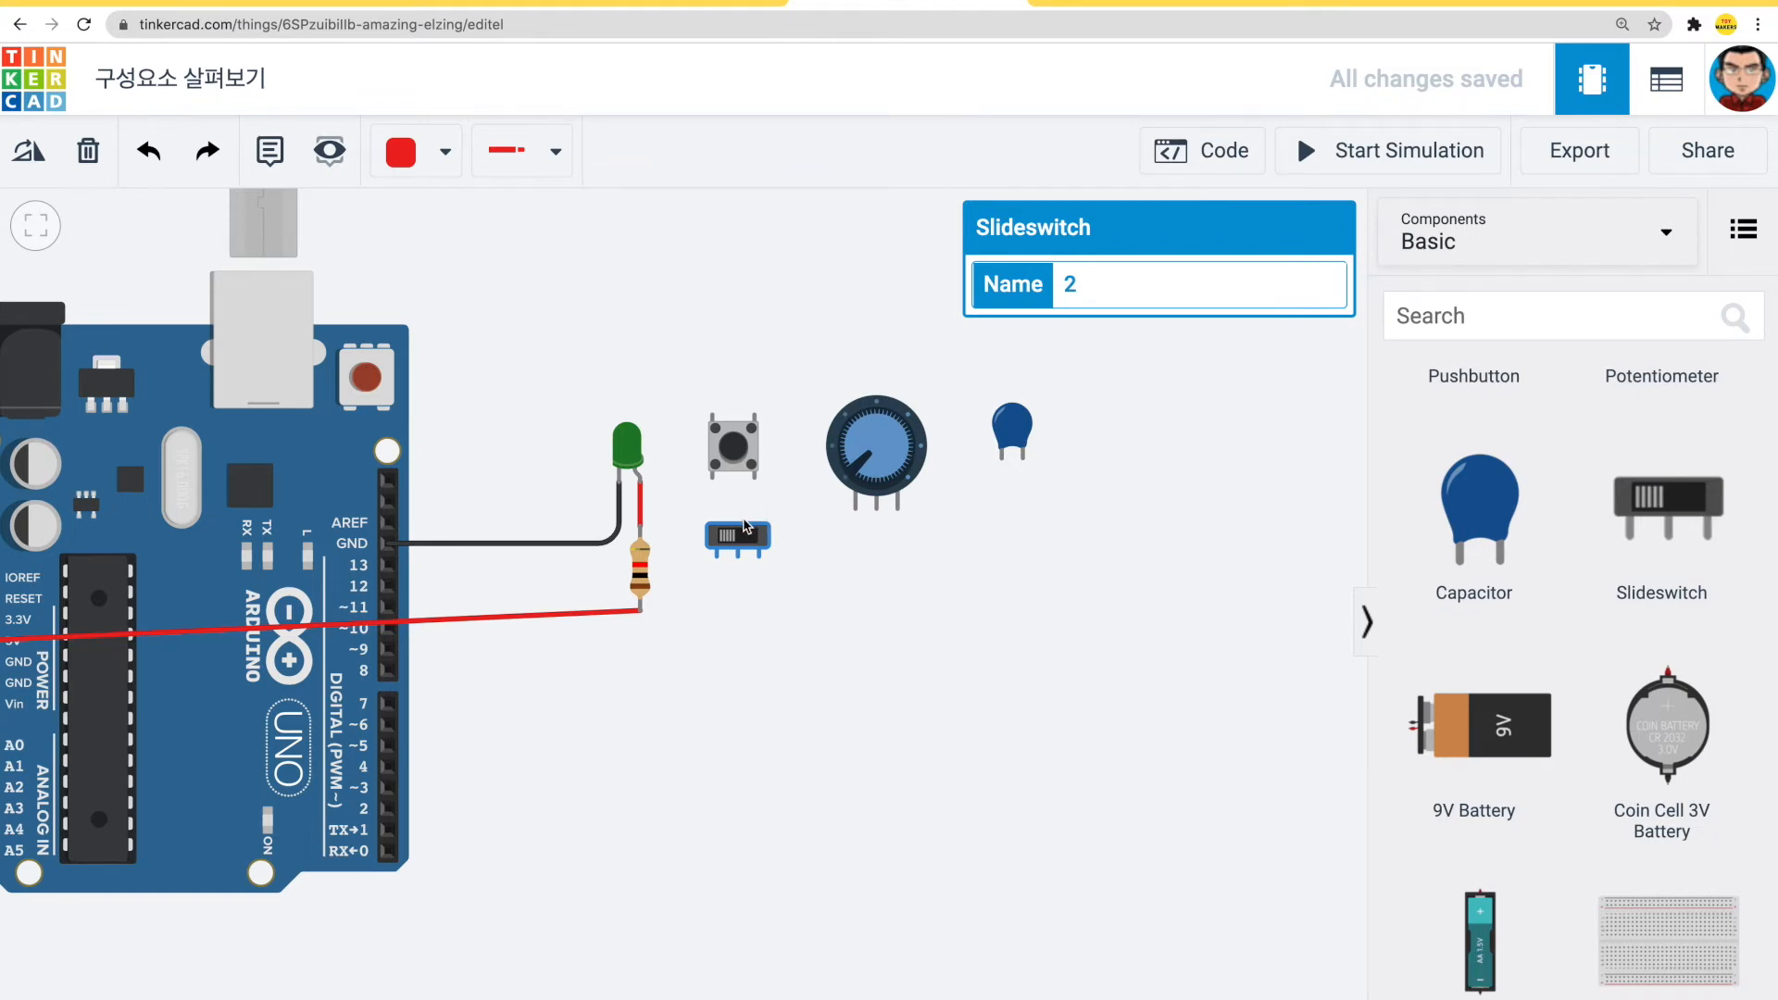
{"action": "left_click_drag", "start_coordinate": [750, 535], "coordinate": [748, 536]}
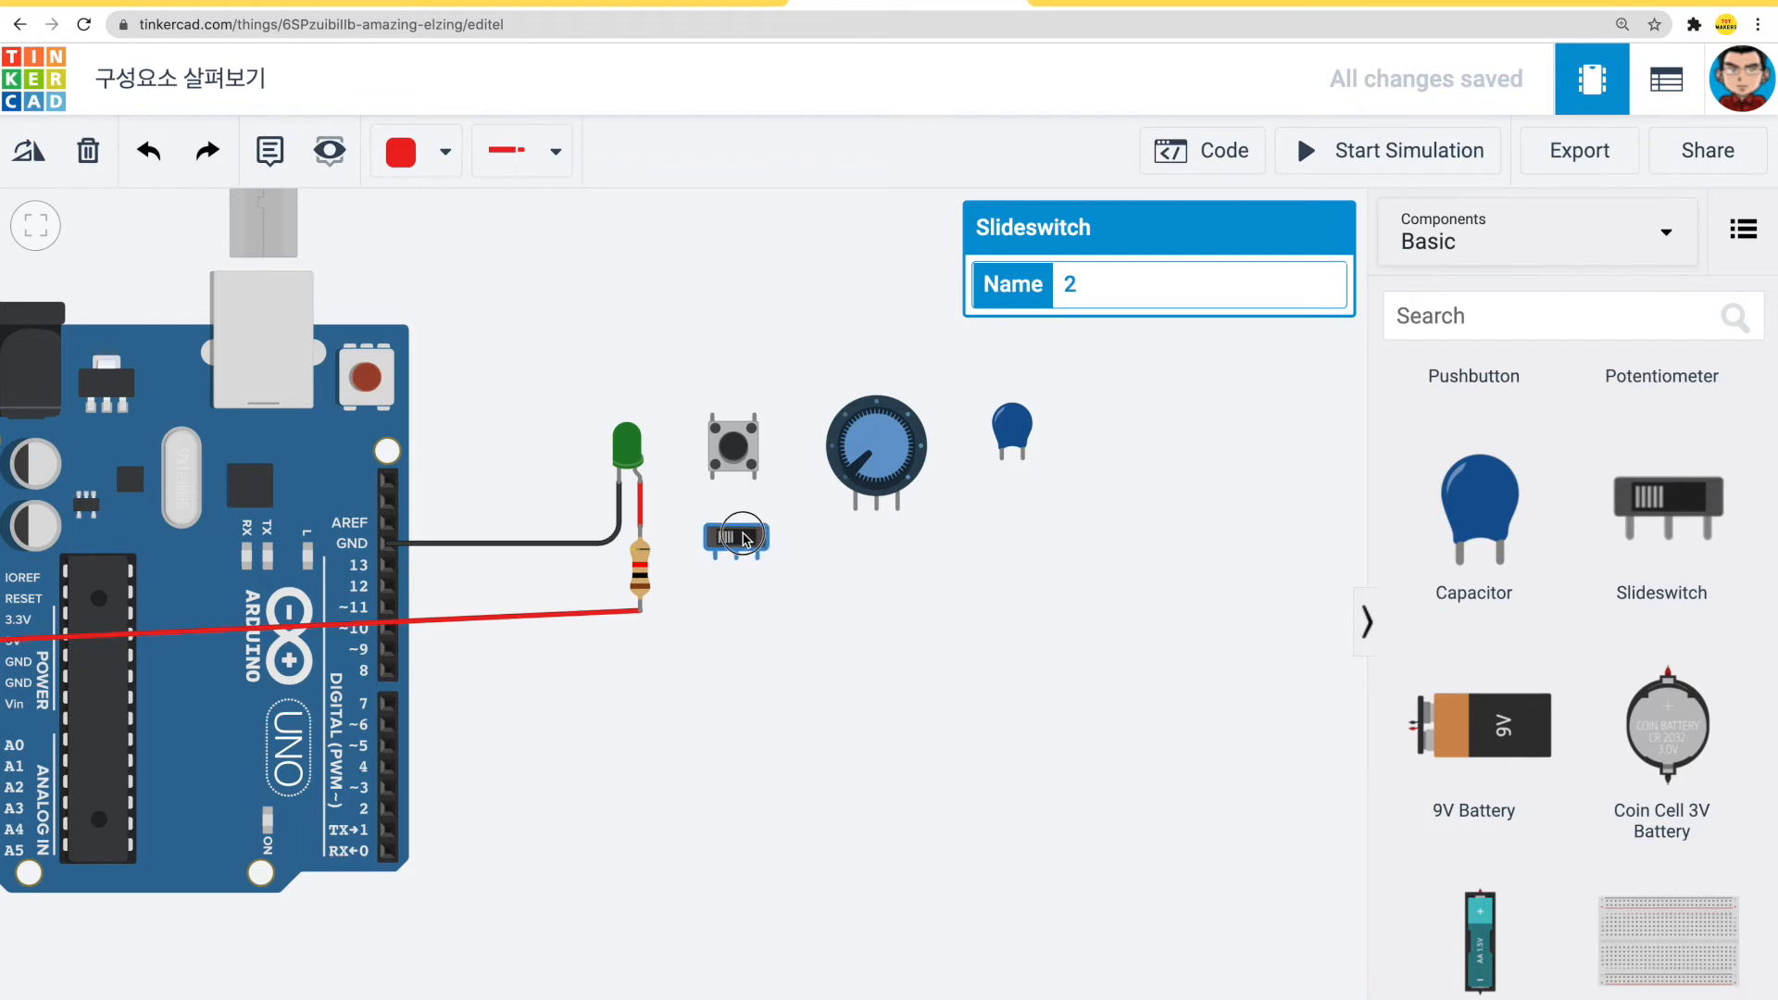
- Add a 9V battery below the slideswitch, in the empty area beside the Arduino
{"action": "scroll", "coordinate": [1578, 582], "scroll_direction": "down", "scroll_amount": 3}
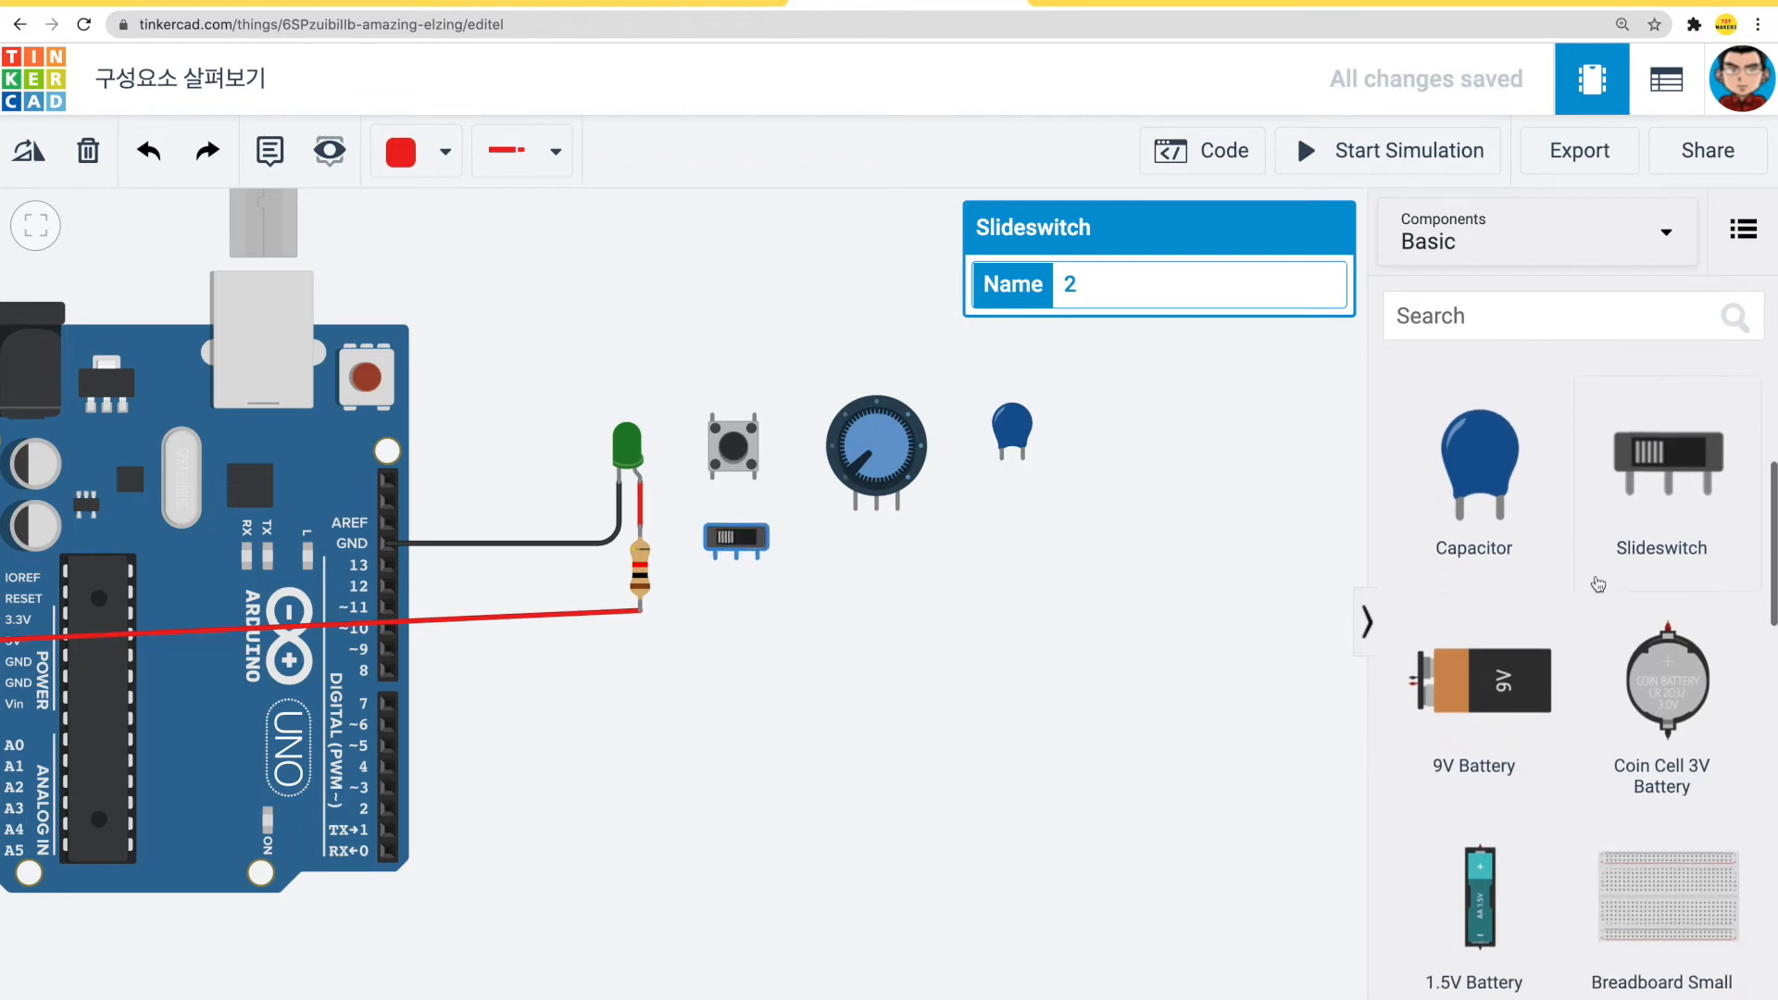
{"action": "left_click_drag", "start_coordinate": [1499, 520], "coordinate": [521, 776]}
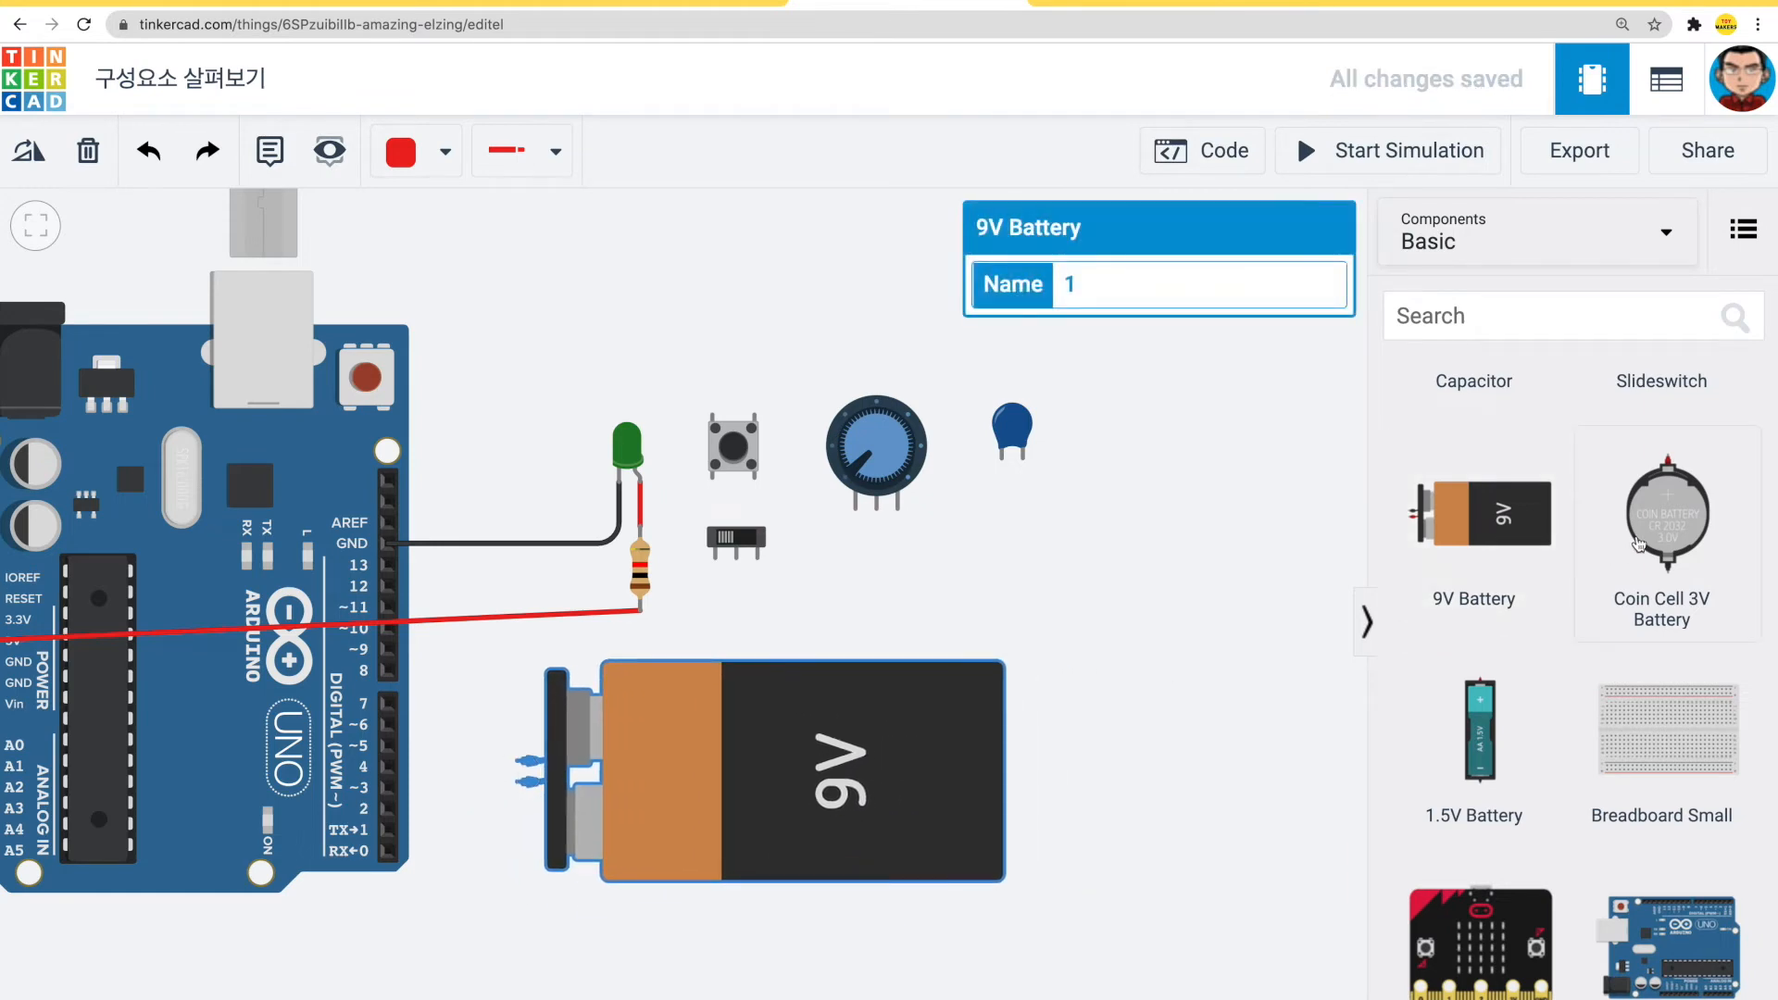
- Add a Coin Cell 3V battery and a 1.5V battery side by side to the right of the 9V battery
{"action": "left_click_drag", "start_coordinate": [1678, 530], "coordinate": [1135, 780]}
{"action": "left_click_drag", "start_coordinate": [1064, 587], "coordinate": [951, 540]}
{"action": "left_click_drag", "start_coordinate": [1479, 731], "coordinate": [1218, 337]}
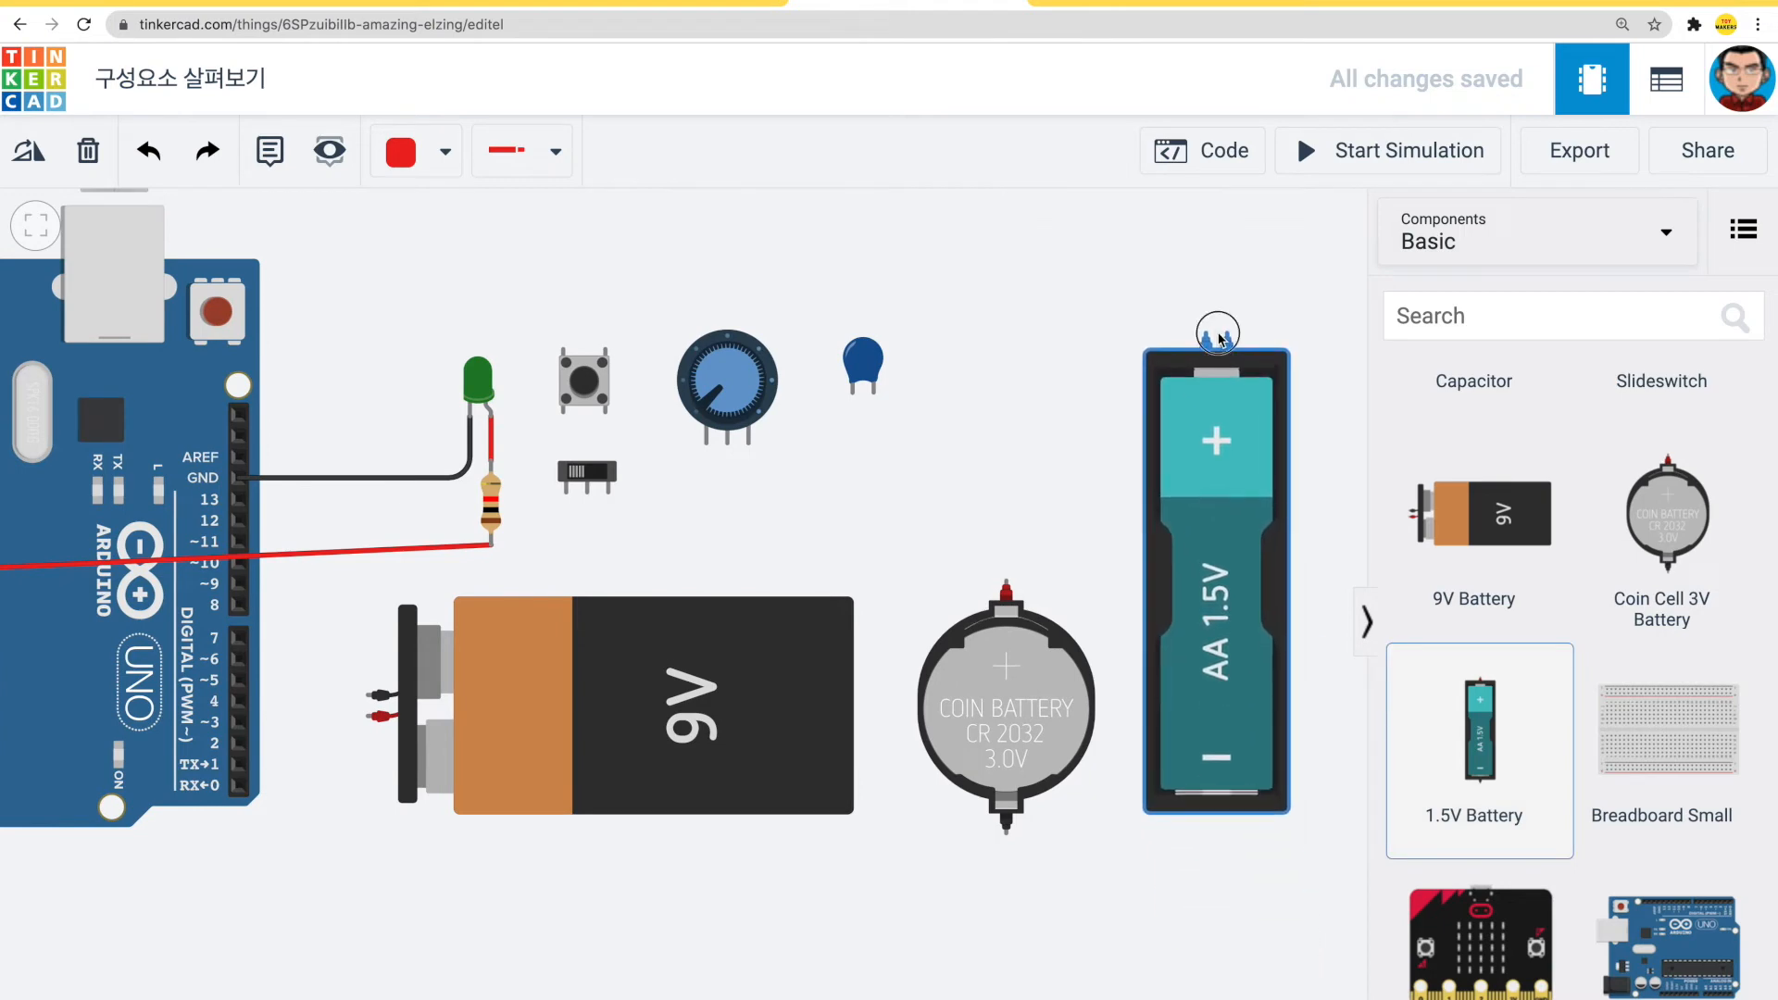
{"action": "left_click", "coordinate": [870, 474]}
{"action": "left_click_drag", "start_coordinate": [897, 497], "coordinate": [869, 496]}
{"action": "scroll", "coordinate": [869, 496], "scroll_direction": "down", "scroll_amount": 3}
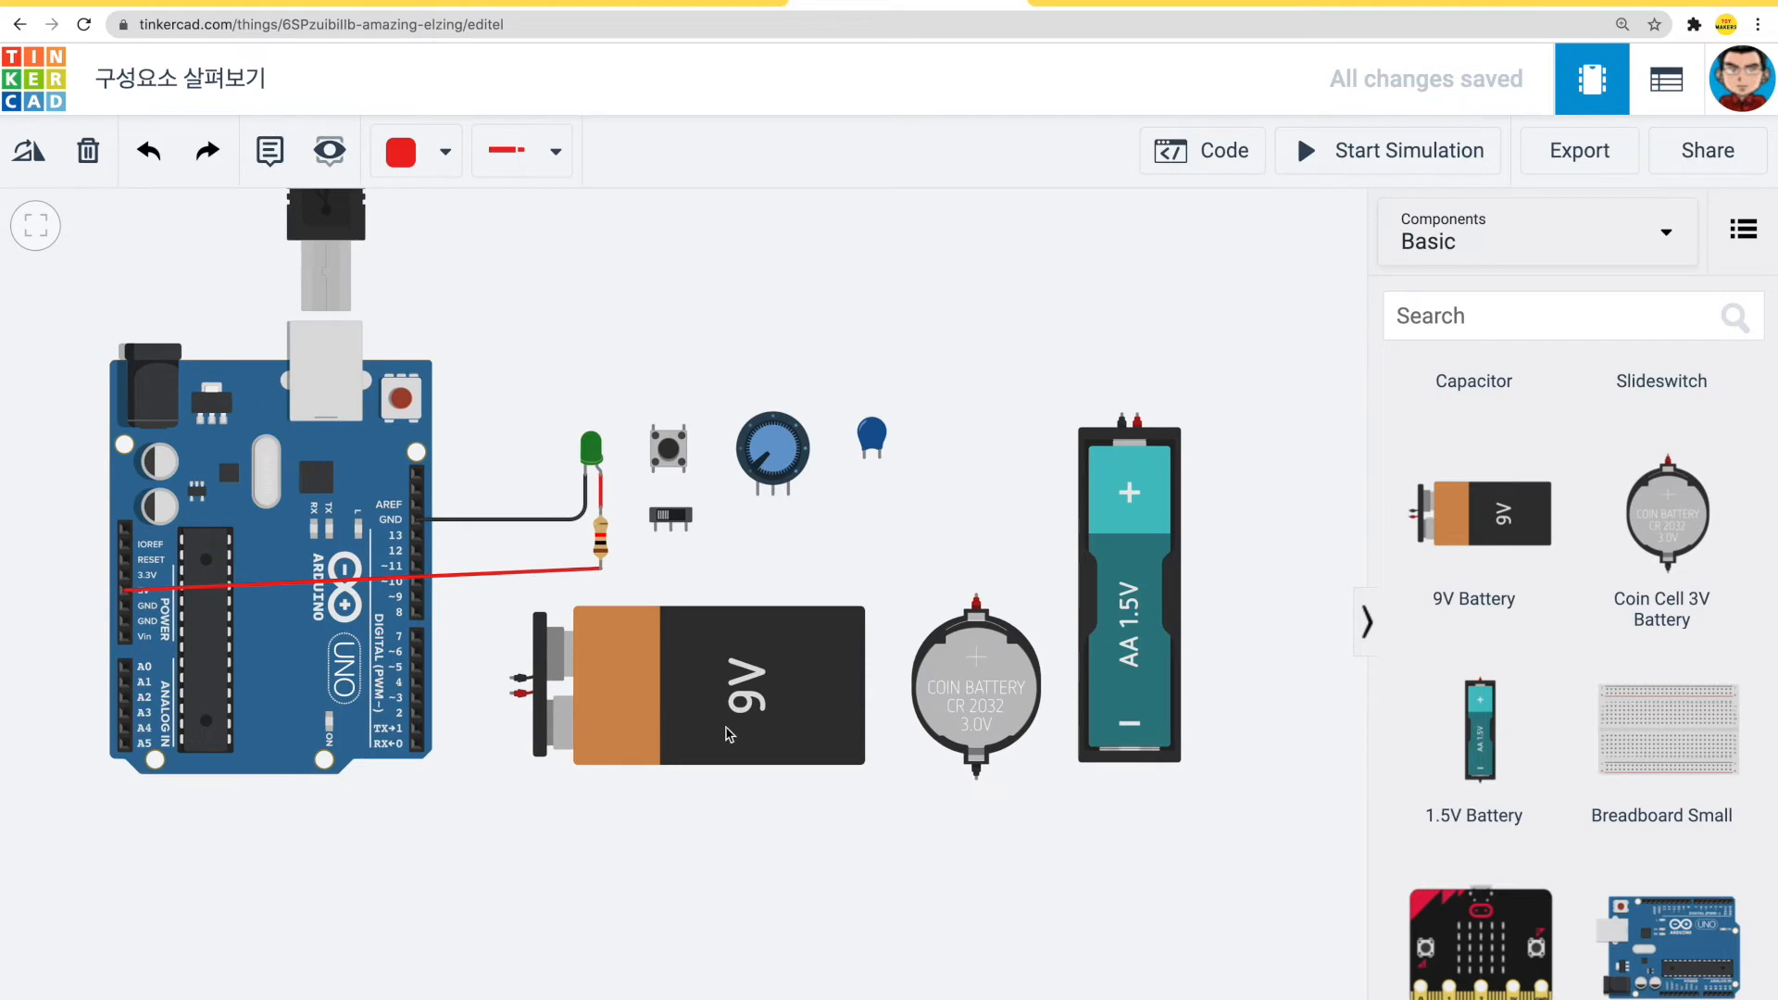
- Review the properties of the 9V battery, the coin cell and the 1.5V battery one after another
{"action": "left_click", "coordinate": [727, 732]}
{"action": "left_click", "coordinate": [980, 689]}
{"action": "key", "text": "Tab"}
{"action": "left_click", "coordinate": [980, 690]}
{"action": "left_click", "coordinate": [880, 516]}
{"action": "left_click", "coordinate": [696, 658]}
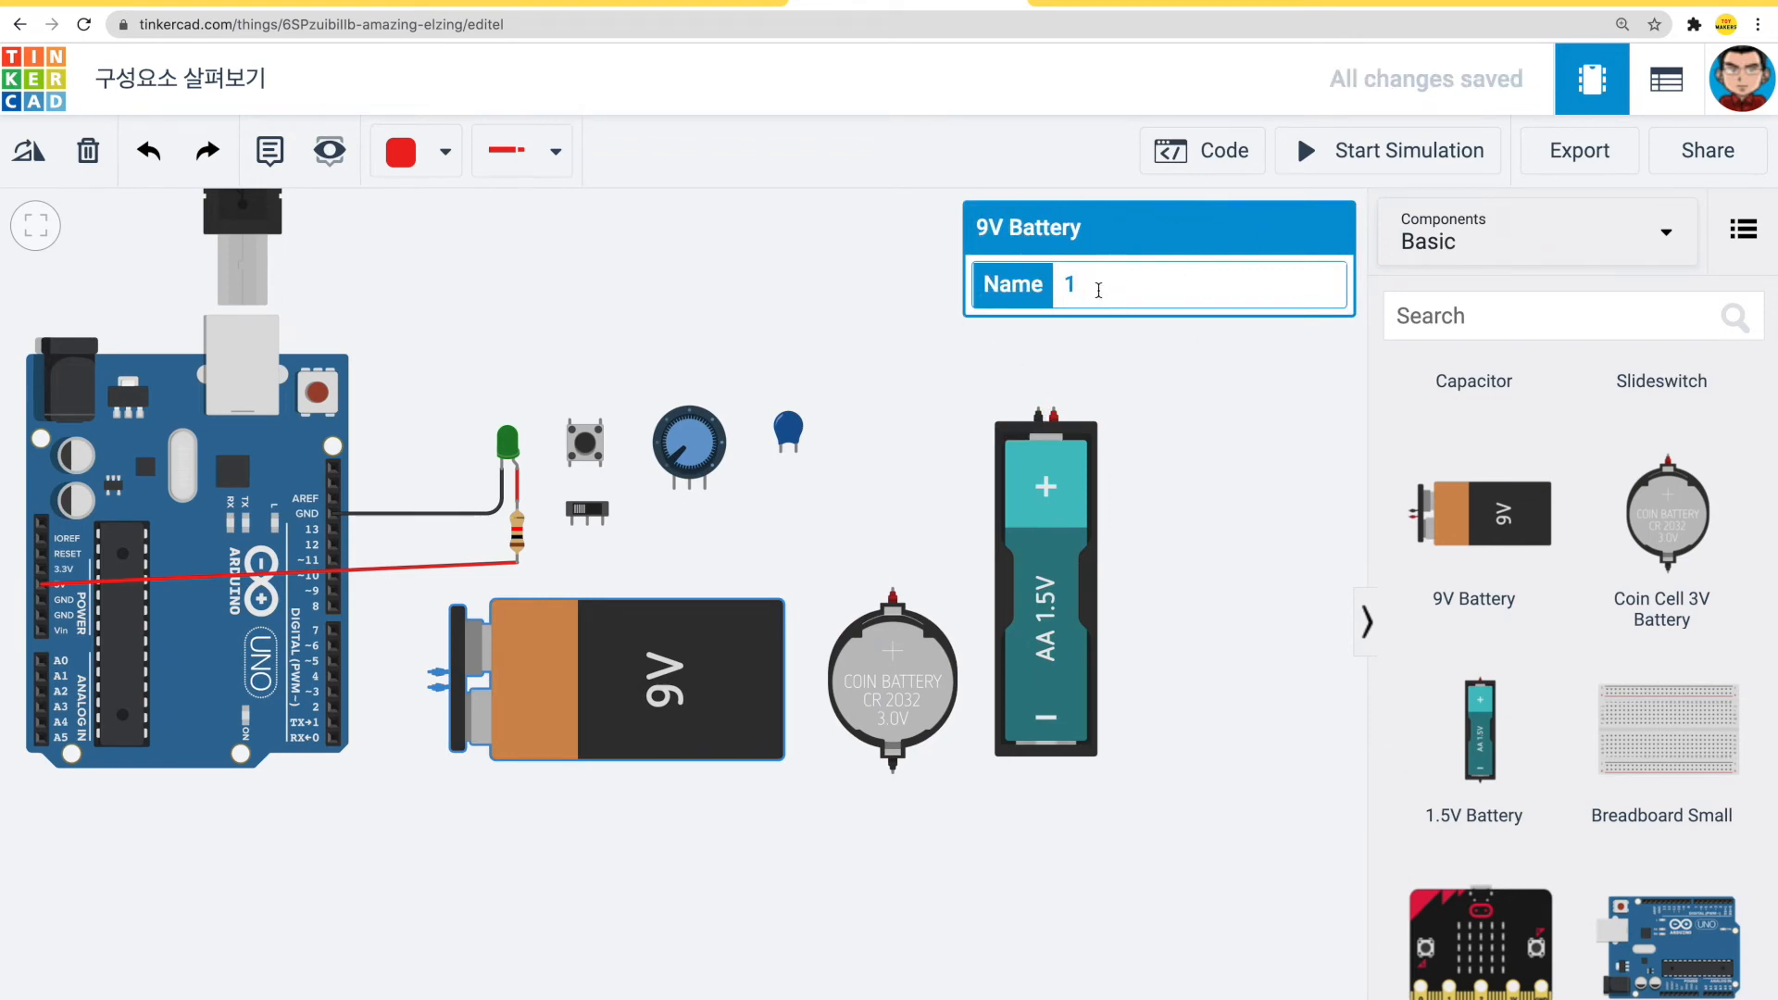
{"action": "left_click", "coordinate": [895, 716]}
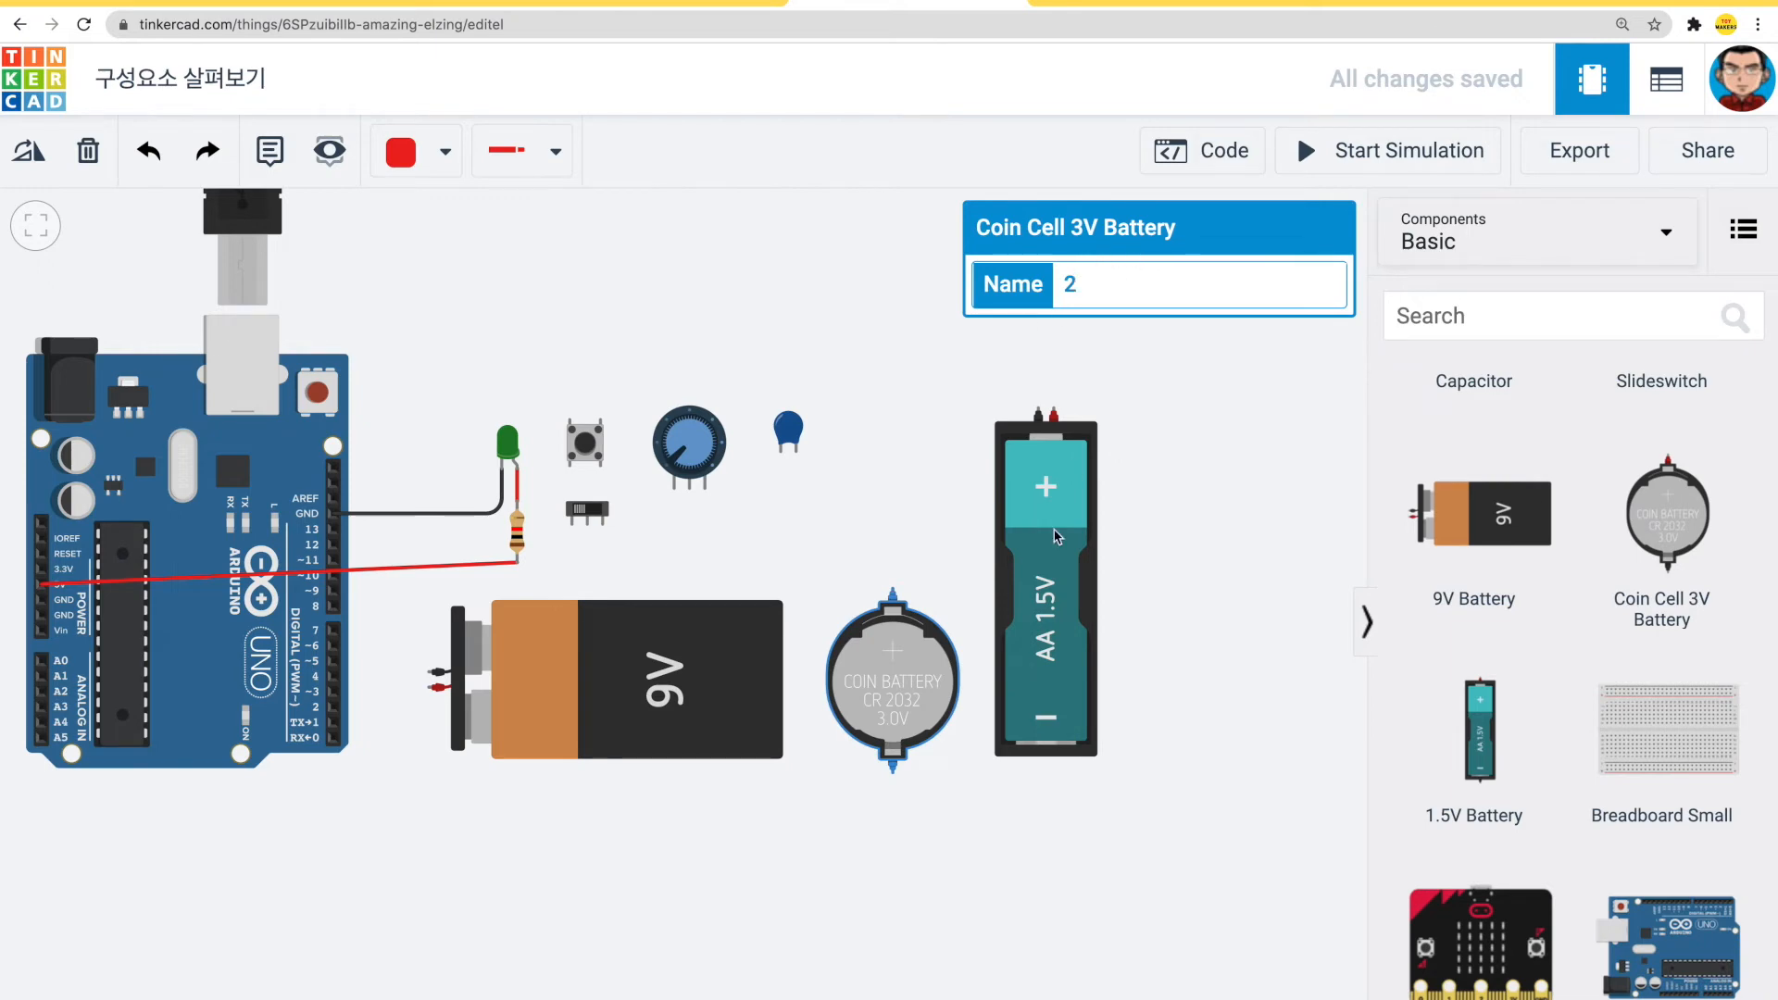
{"action": "left_click", "coordinate": [1040, 591]}
{"action": "left_click_drag", "start_coordinate": [930, 572], "coordinate": [754, 574]}
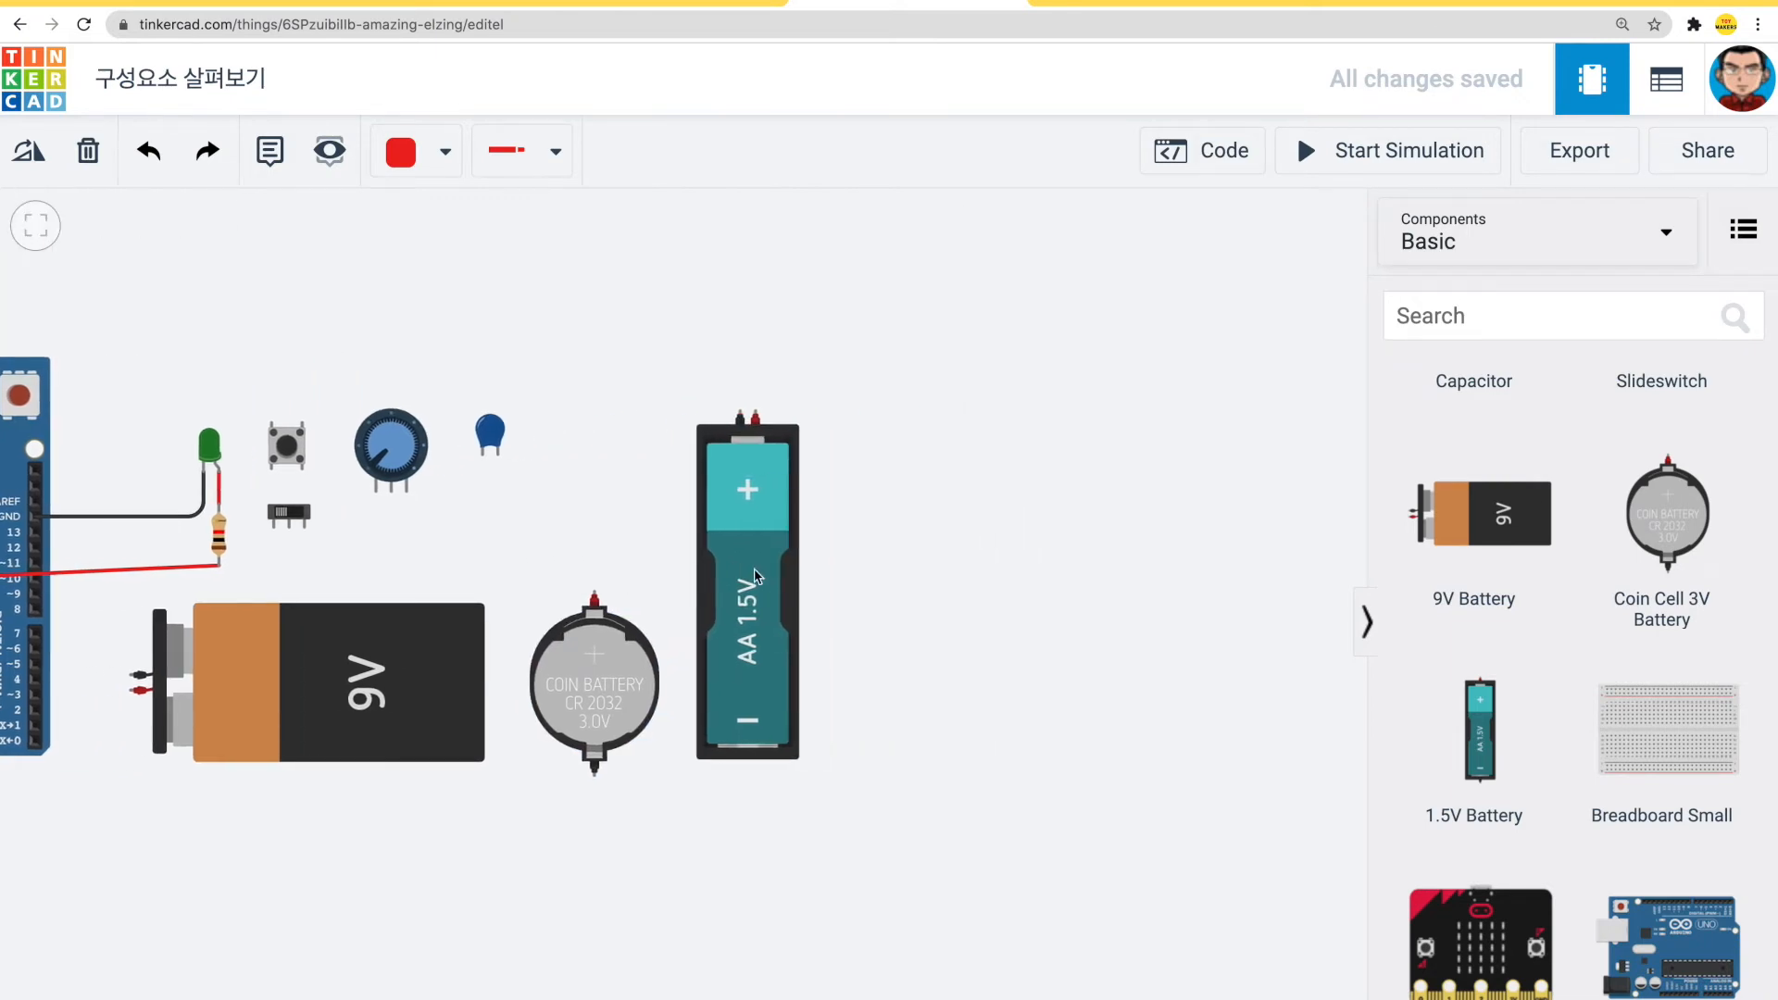
- Try a count of 2 batteries for the 1.5V battery, then set it to 4 batteries, keeping the pack clear of the coin cell
{"action": "left_click", "coordinate": [755, 574]}
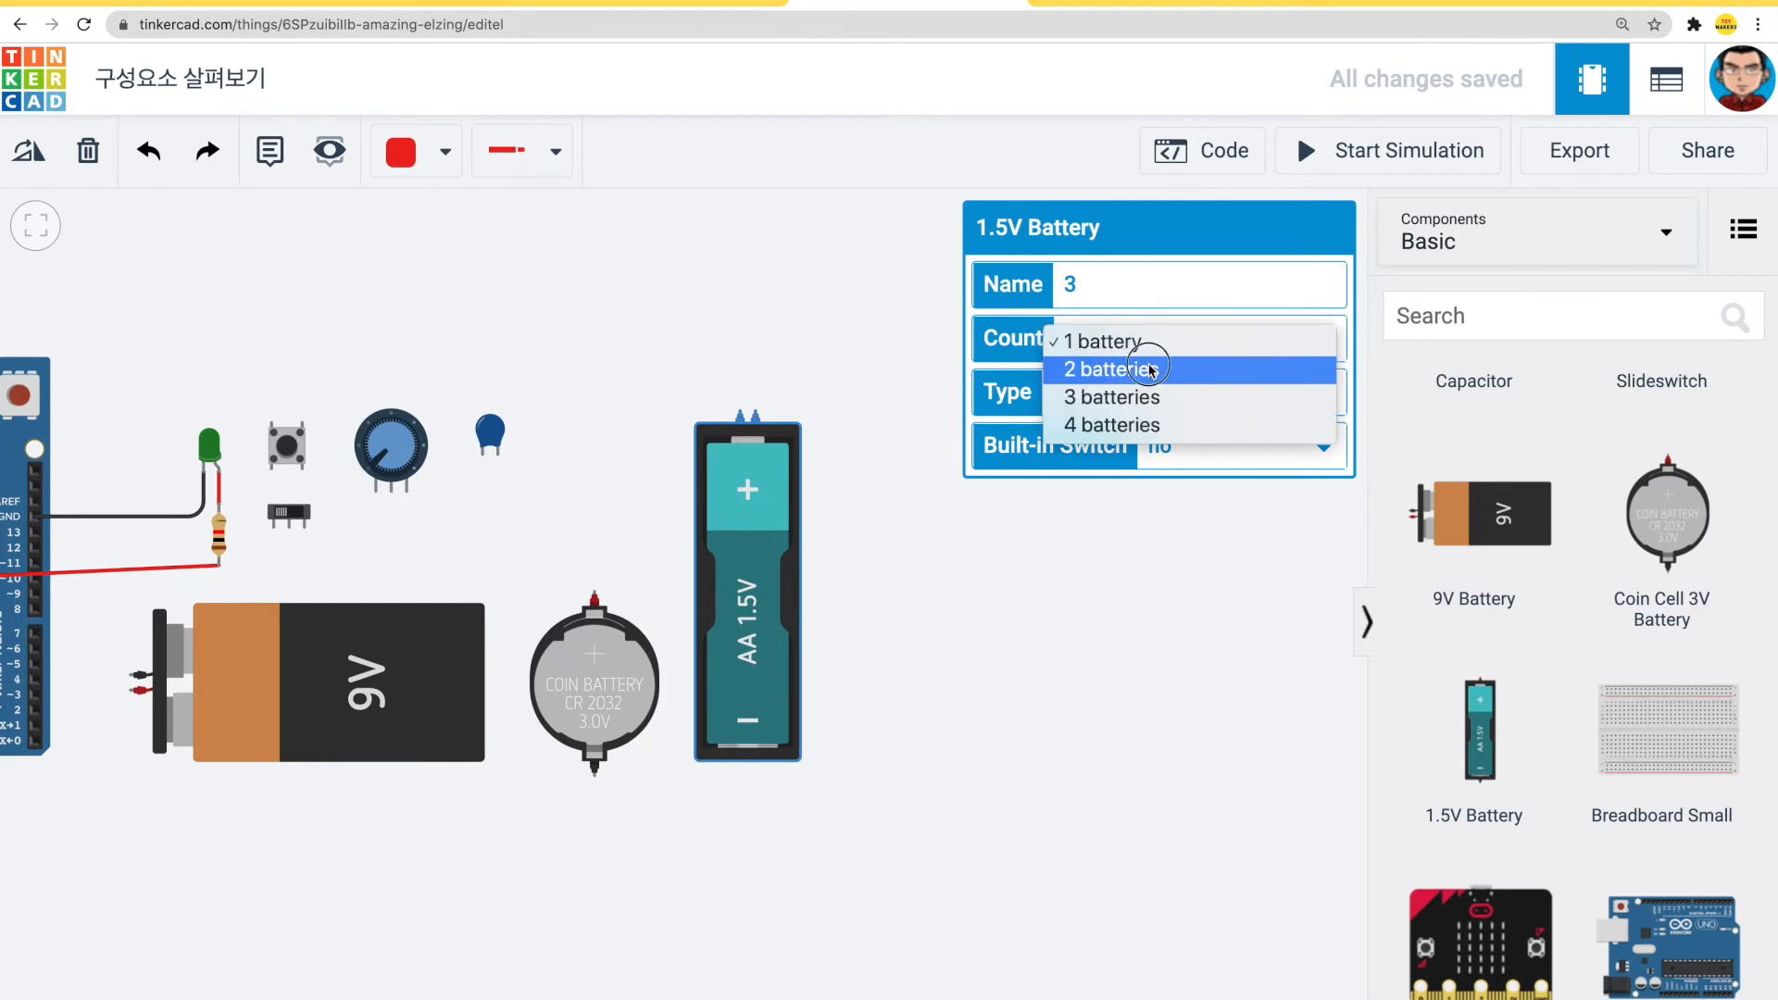
{"action": "left_click", "coordinate": [1148, 370]}
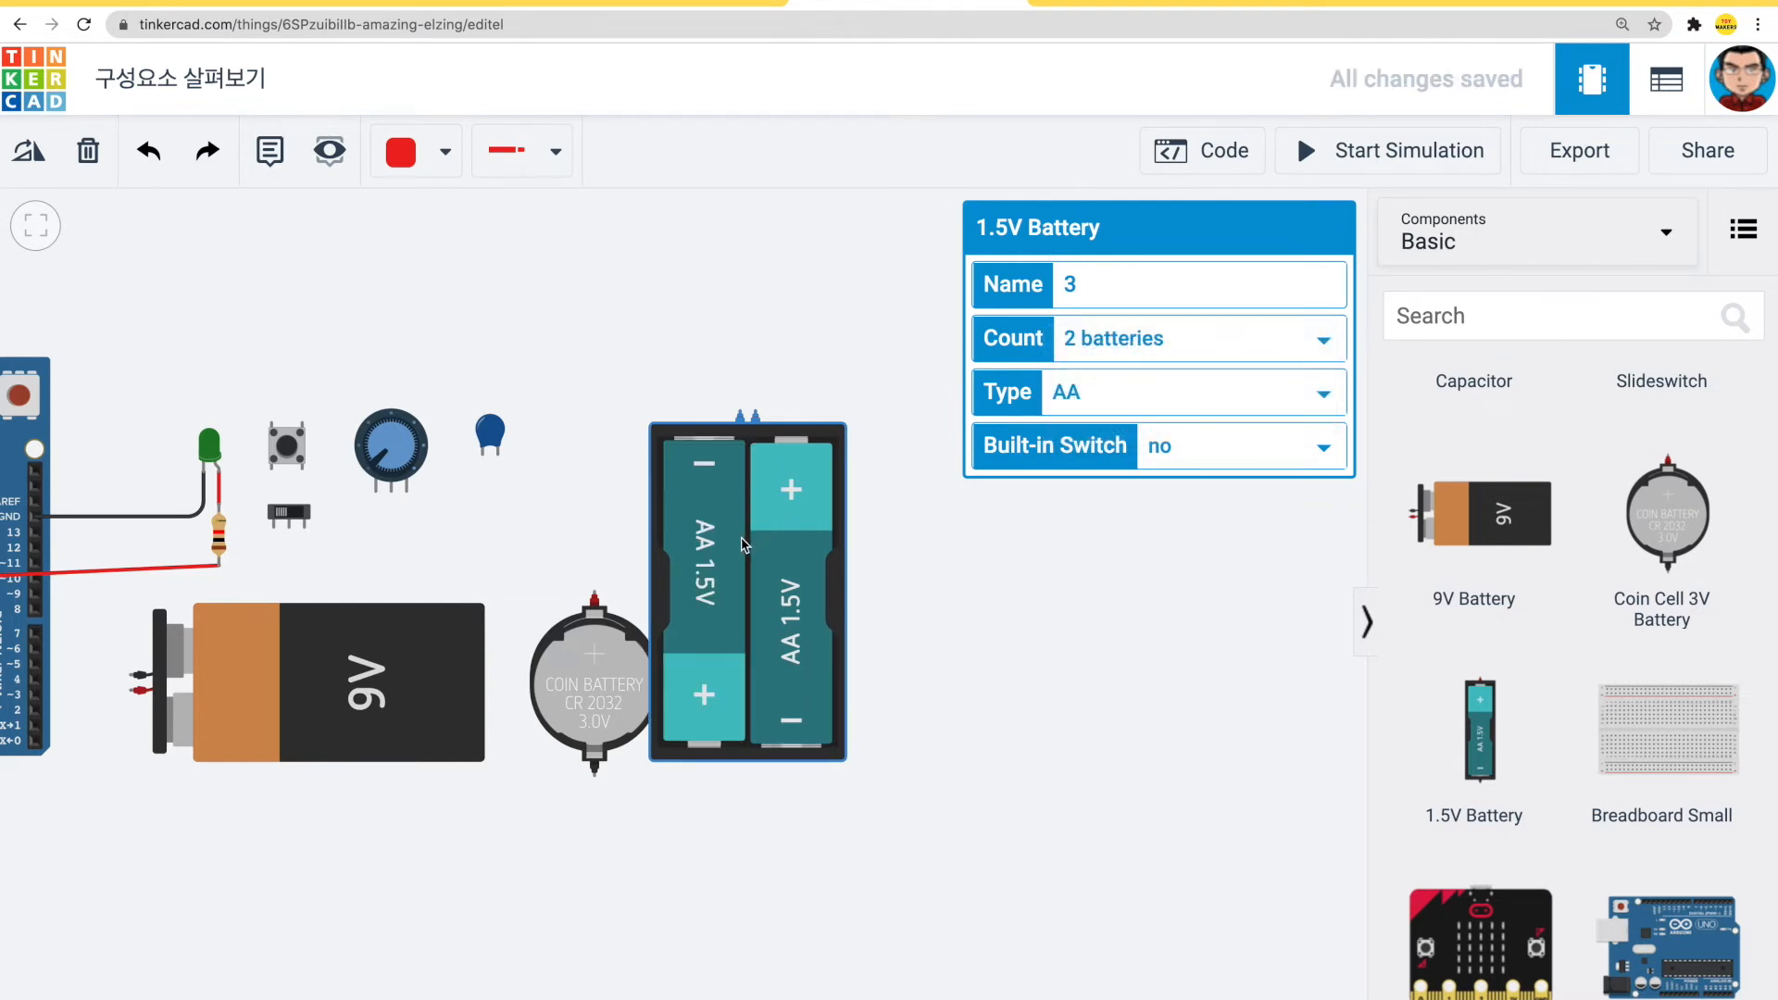
{"action": "left_click", "coordinate": [1146, 350]}
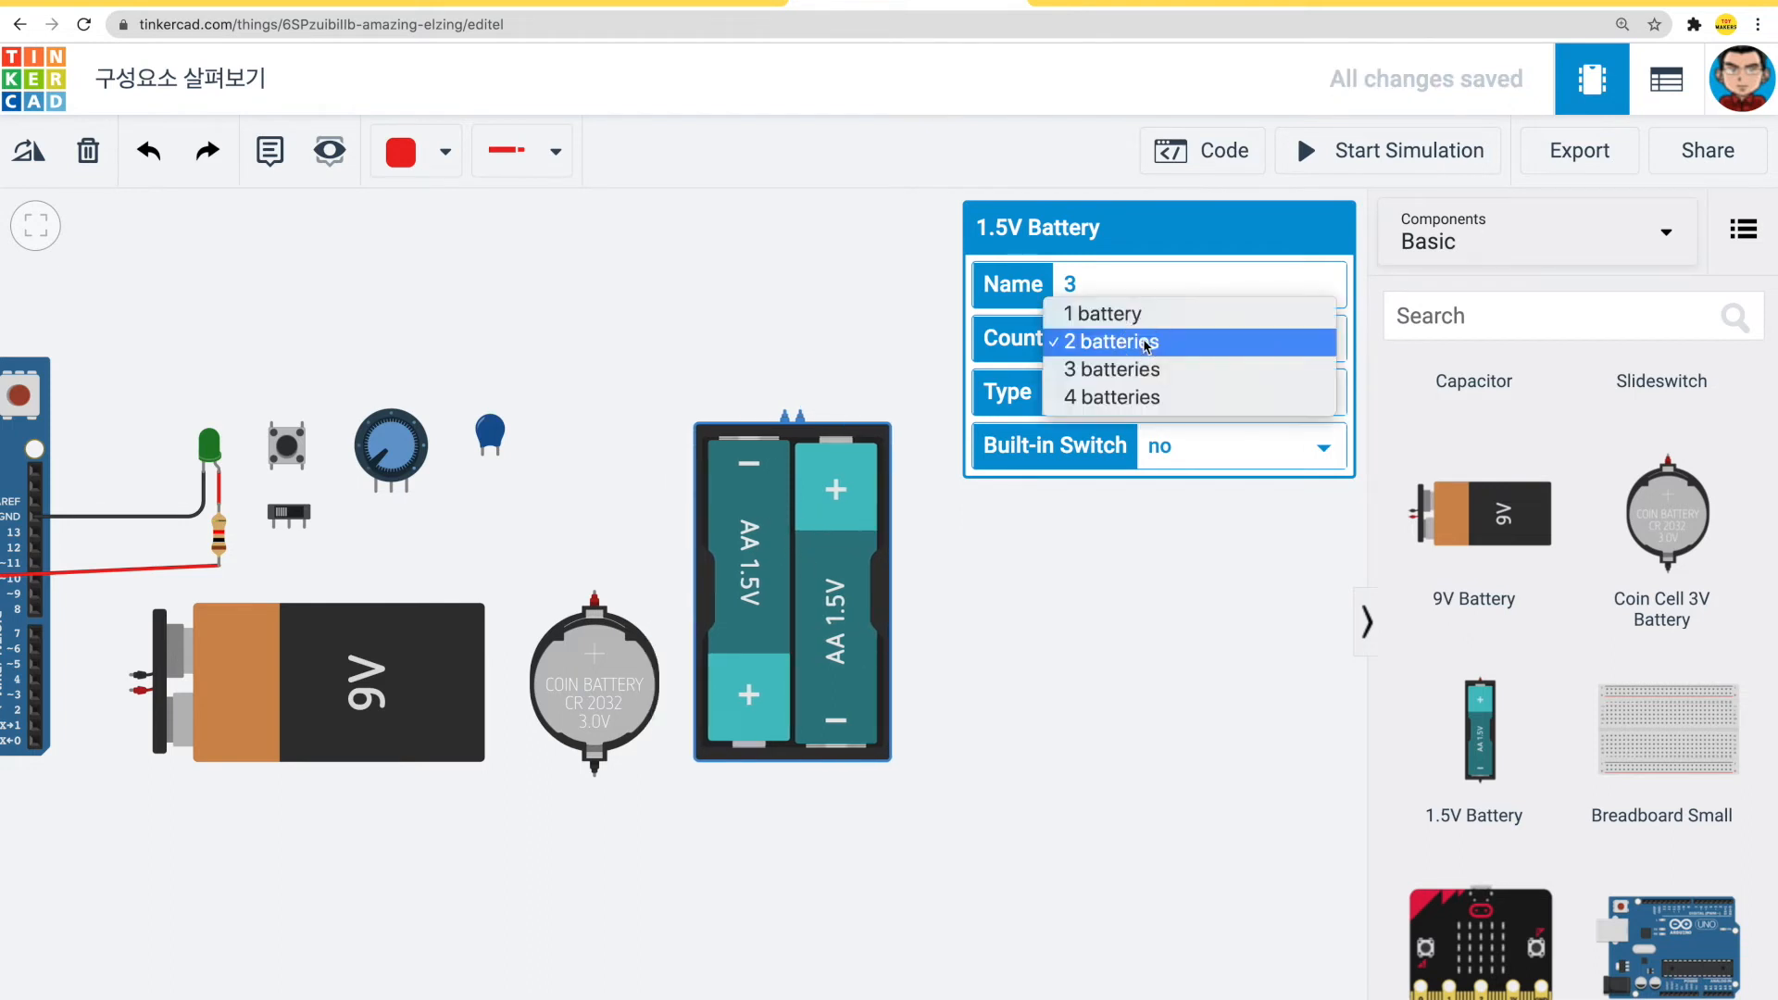
{"action": "left_click", "coordinate": [1130, 398]}
{"action": "left_click_drag", "start_coordinate": [830, 582], "coordinate": [911, 582]}
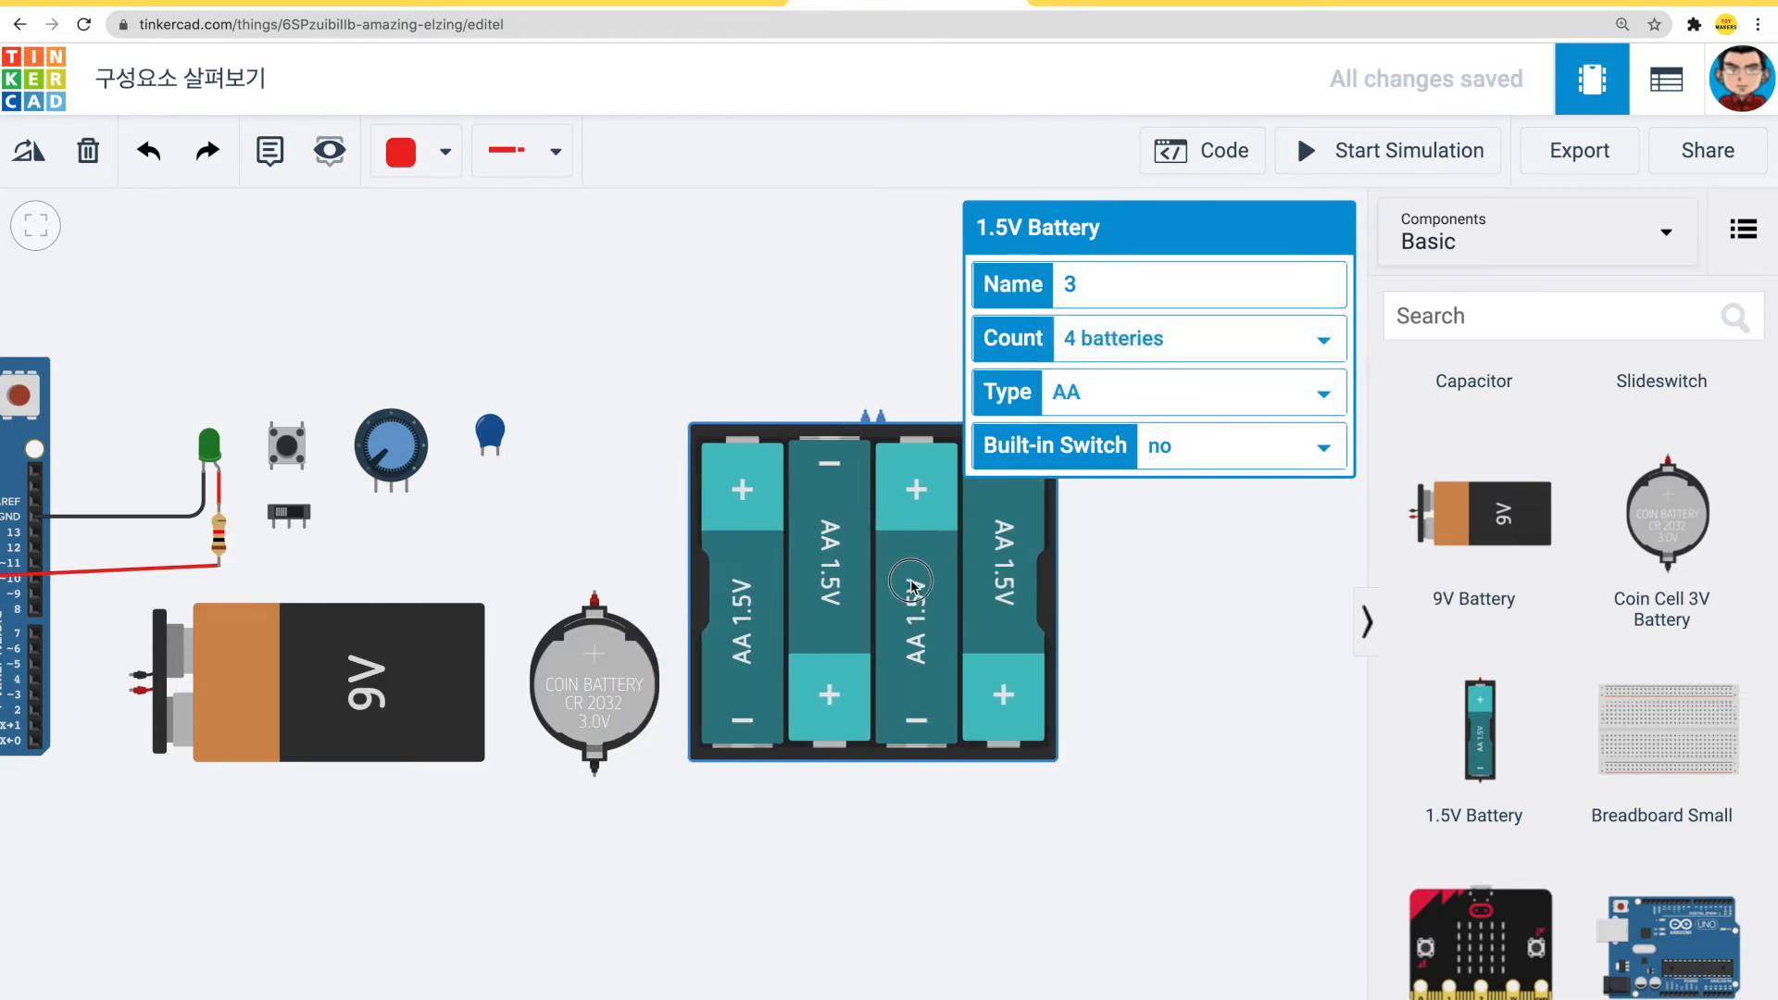
{"action": "left_click_drag", "start_coordinate": [803, 313], "coordinate": [662, 313]}
- Set the 1.5V battery pack's type to AAA and its built-in switch to yes
{"action": "left_click", "coordinate": [1092, 395]}
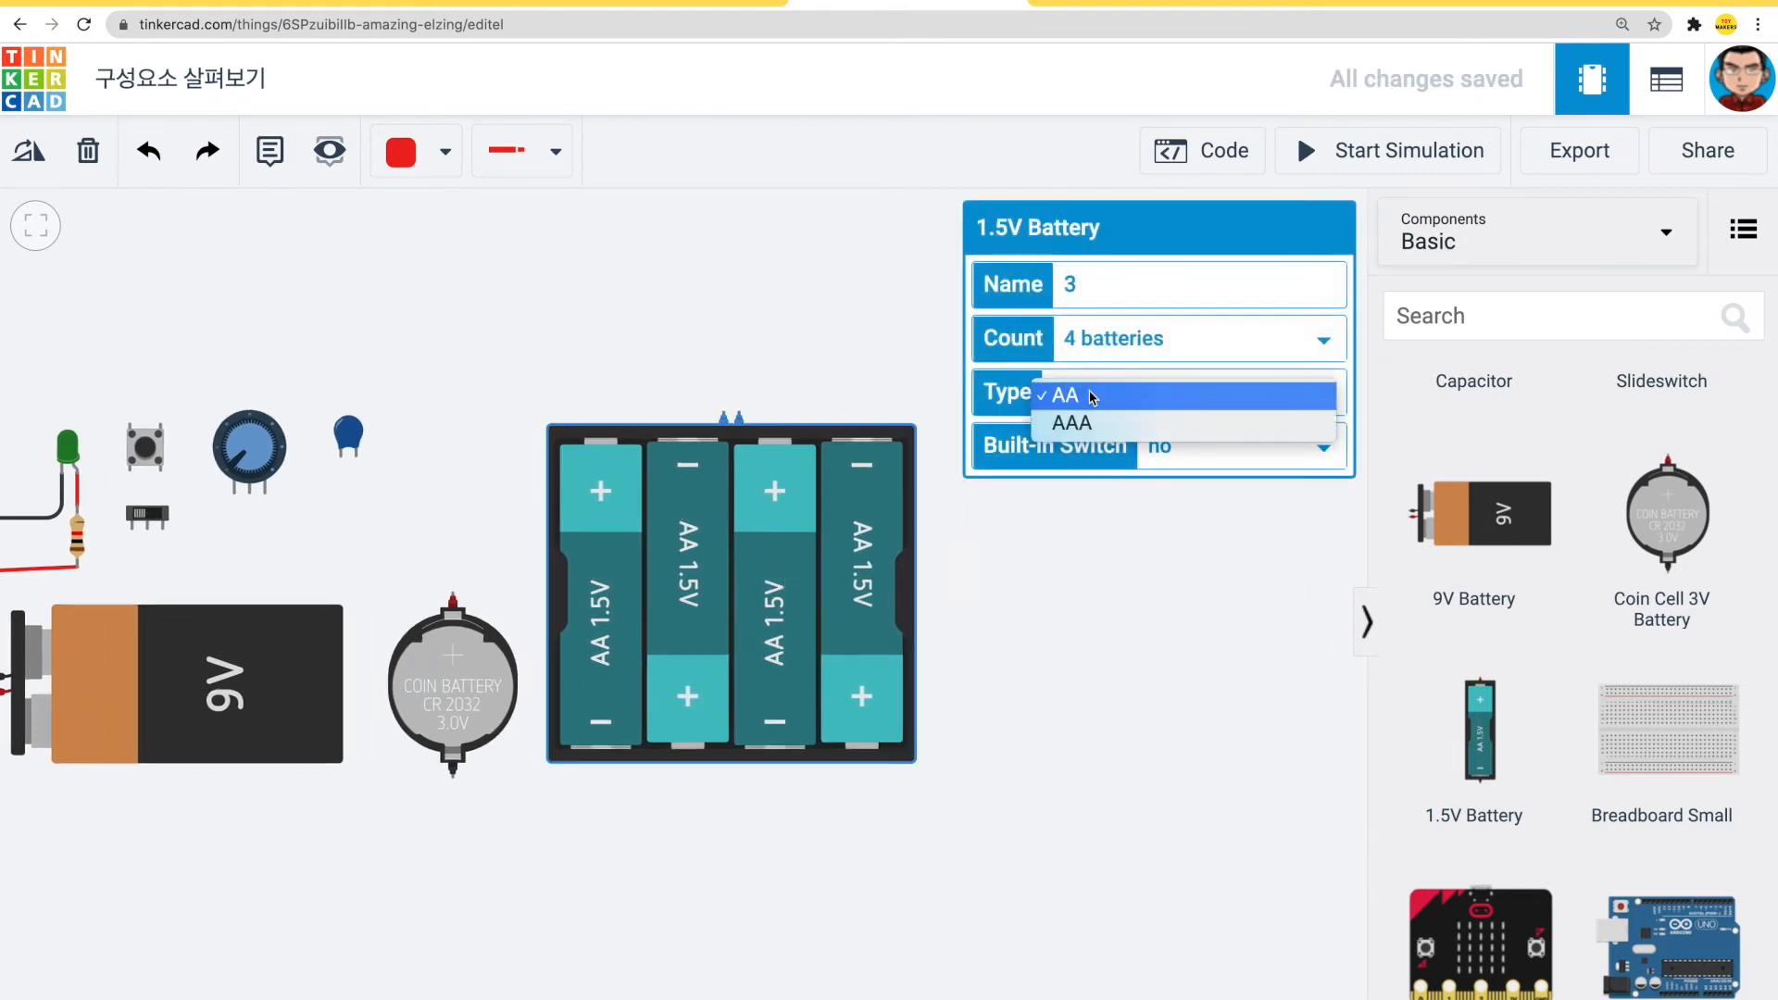
{"action": "left_click", "coordinate": [1074, 422]}
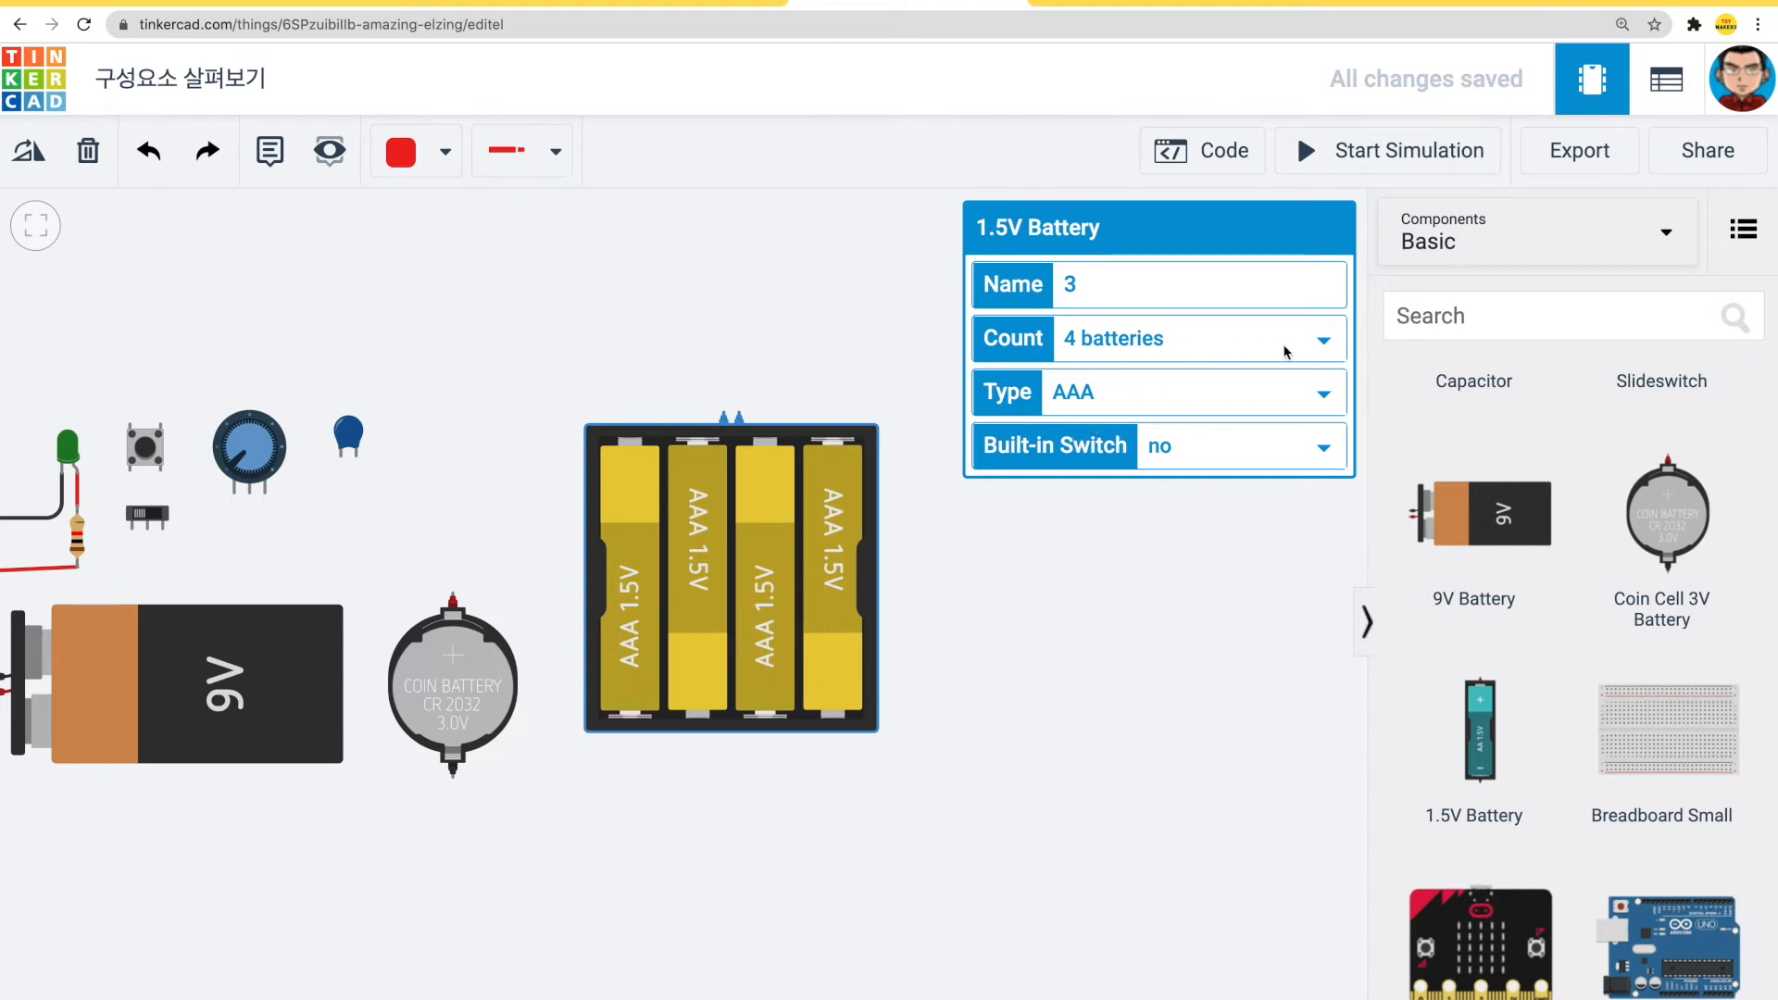
{"action": "left_click", "coordinate": [1226, 451]}
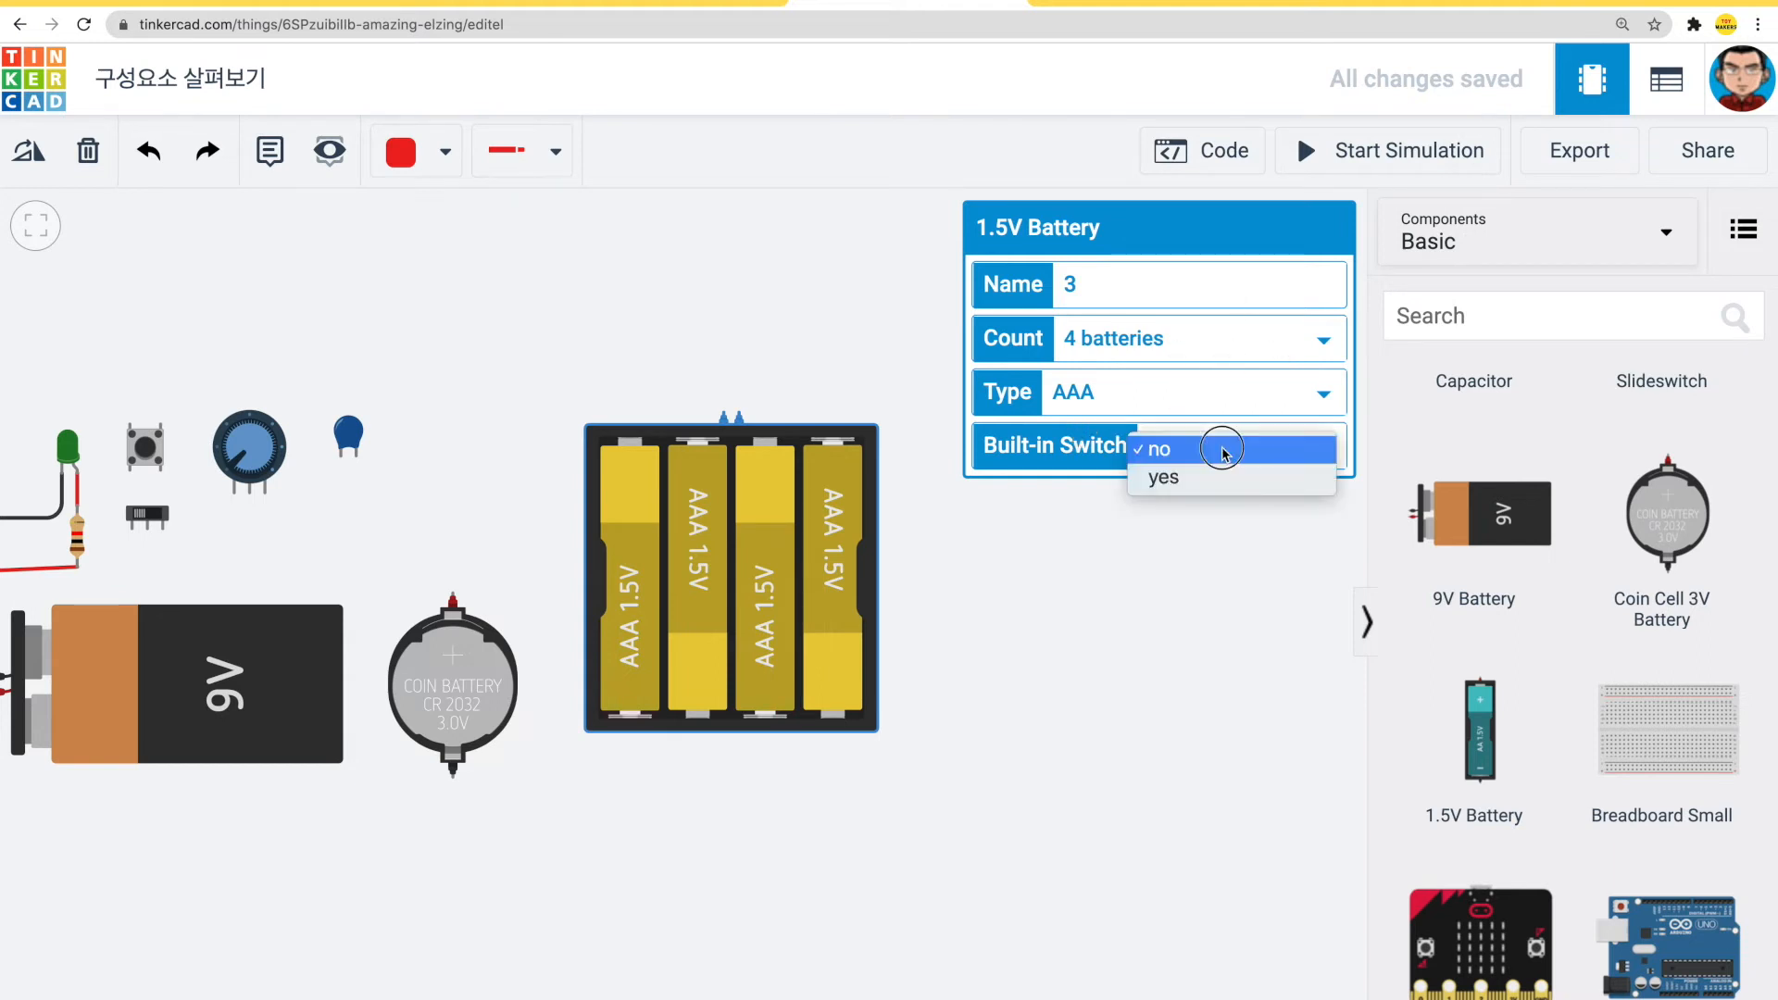
{"action": "left_click", "coordinate": [1185, 481]}
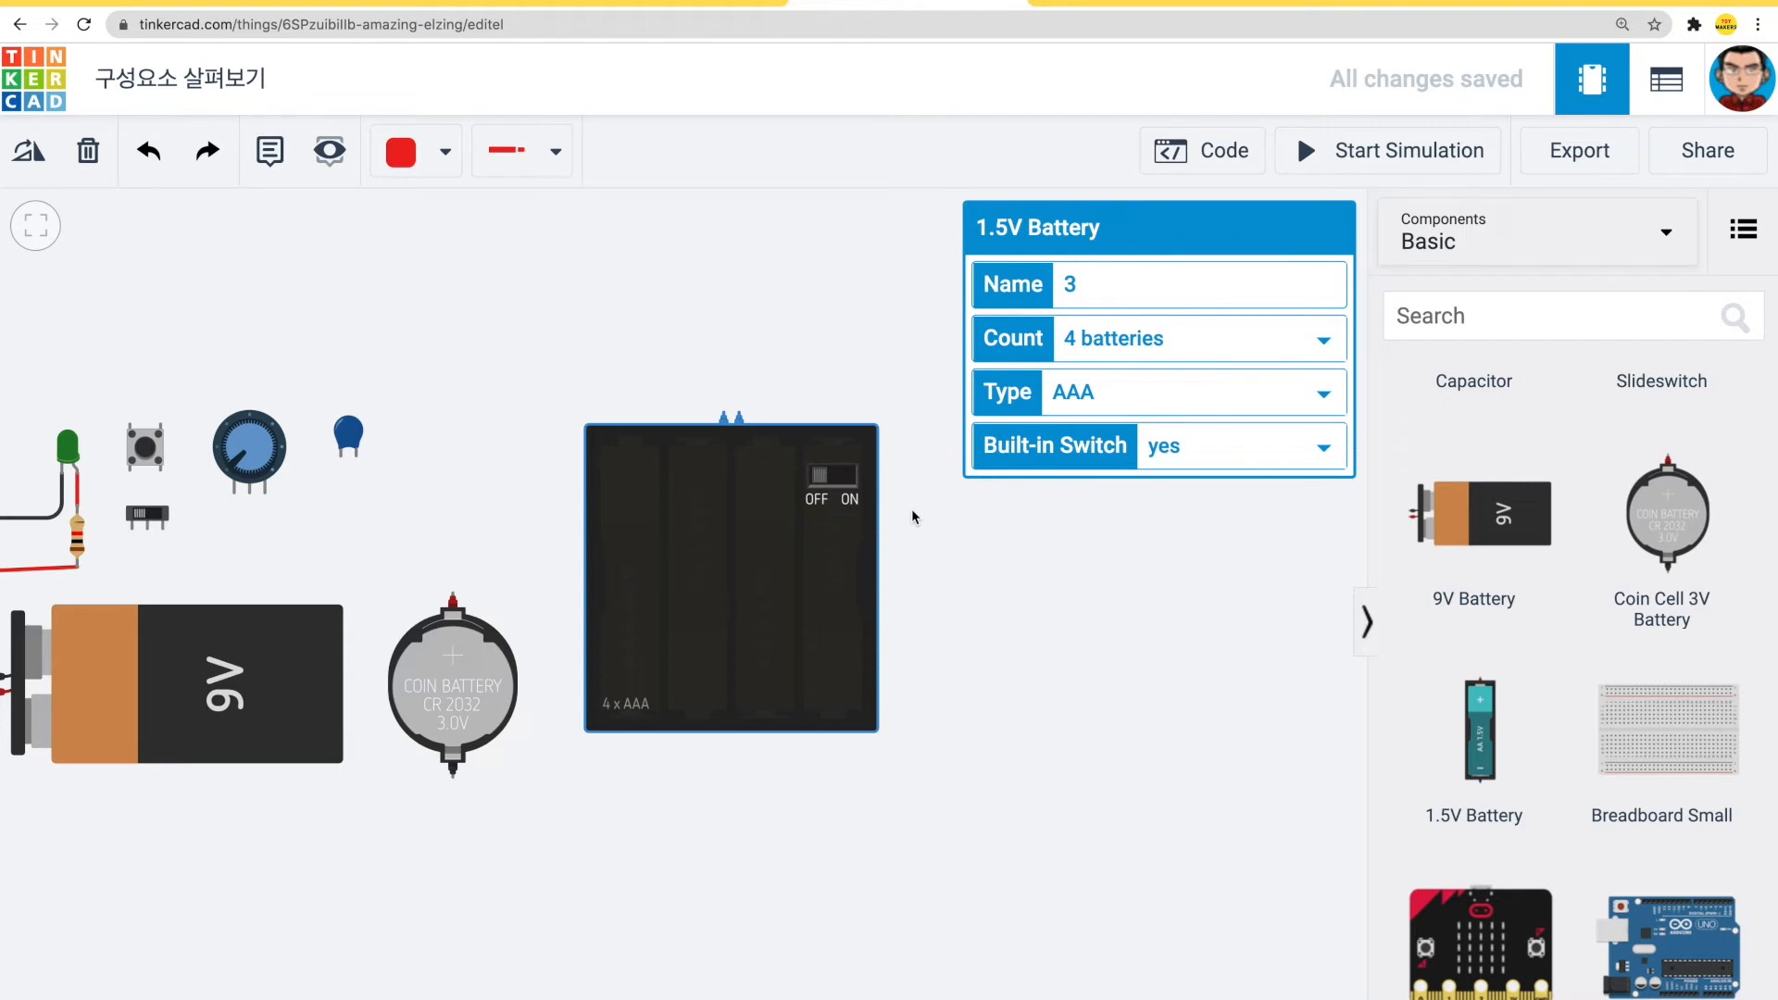
- Add a small breadboard to the right of the AAA battery pack and rotate it upright
{"action": "scroll", "coordinate": [1559, 622], "scroll_direction": "down", "scroll_amount": 1}
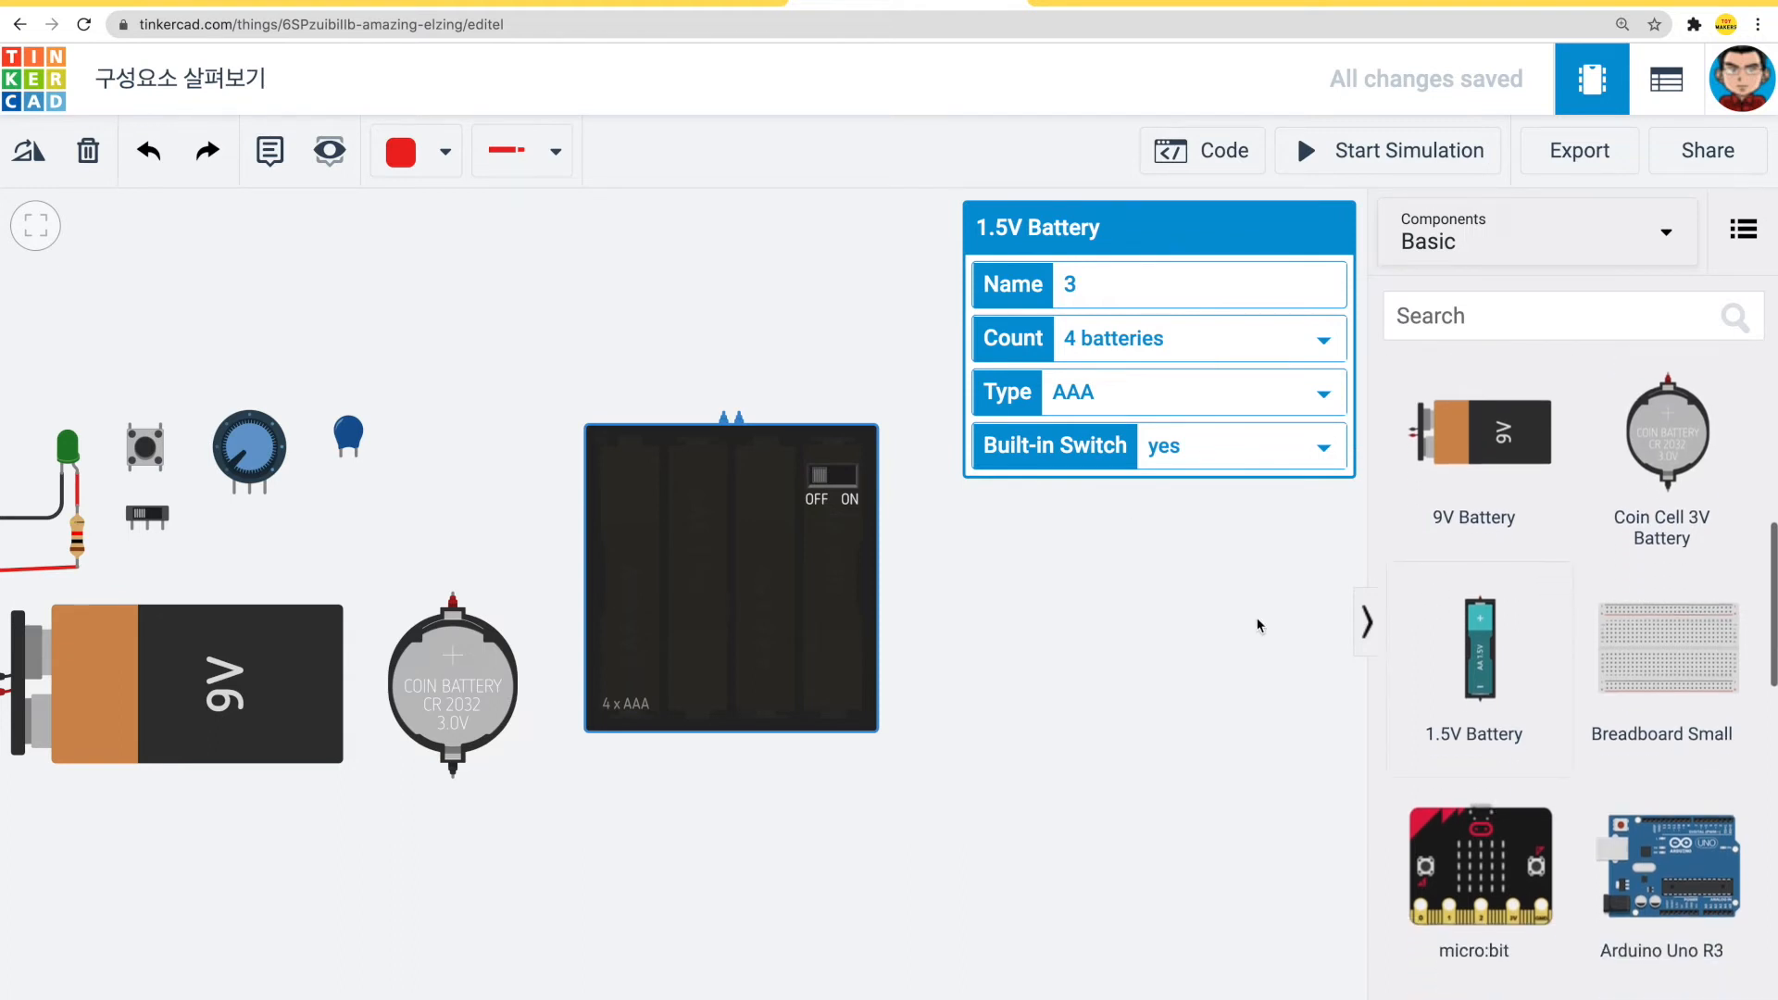
{"action": "left_click_drag", "start_coordinate": [1257, 625], "coordinate": [840, 627]}
{"action": "left_click_drag", "start_coordinate": [1660, 663], "coordinate": [658, 537]}
{"action": "key", "text": "r"}
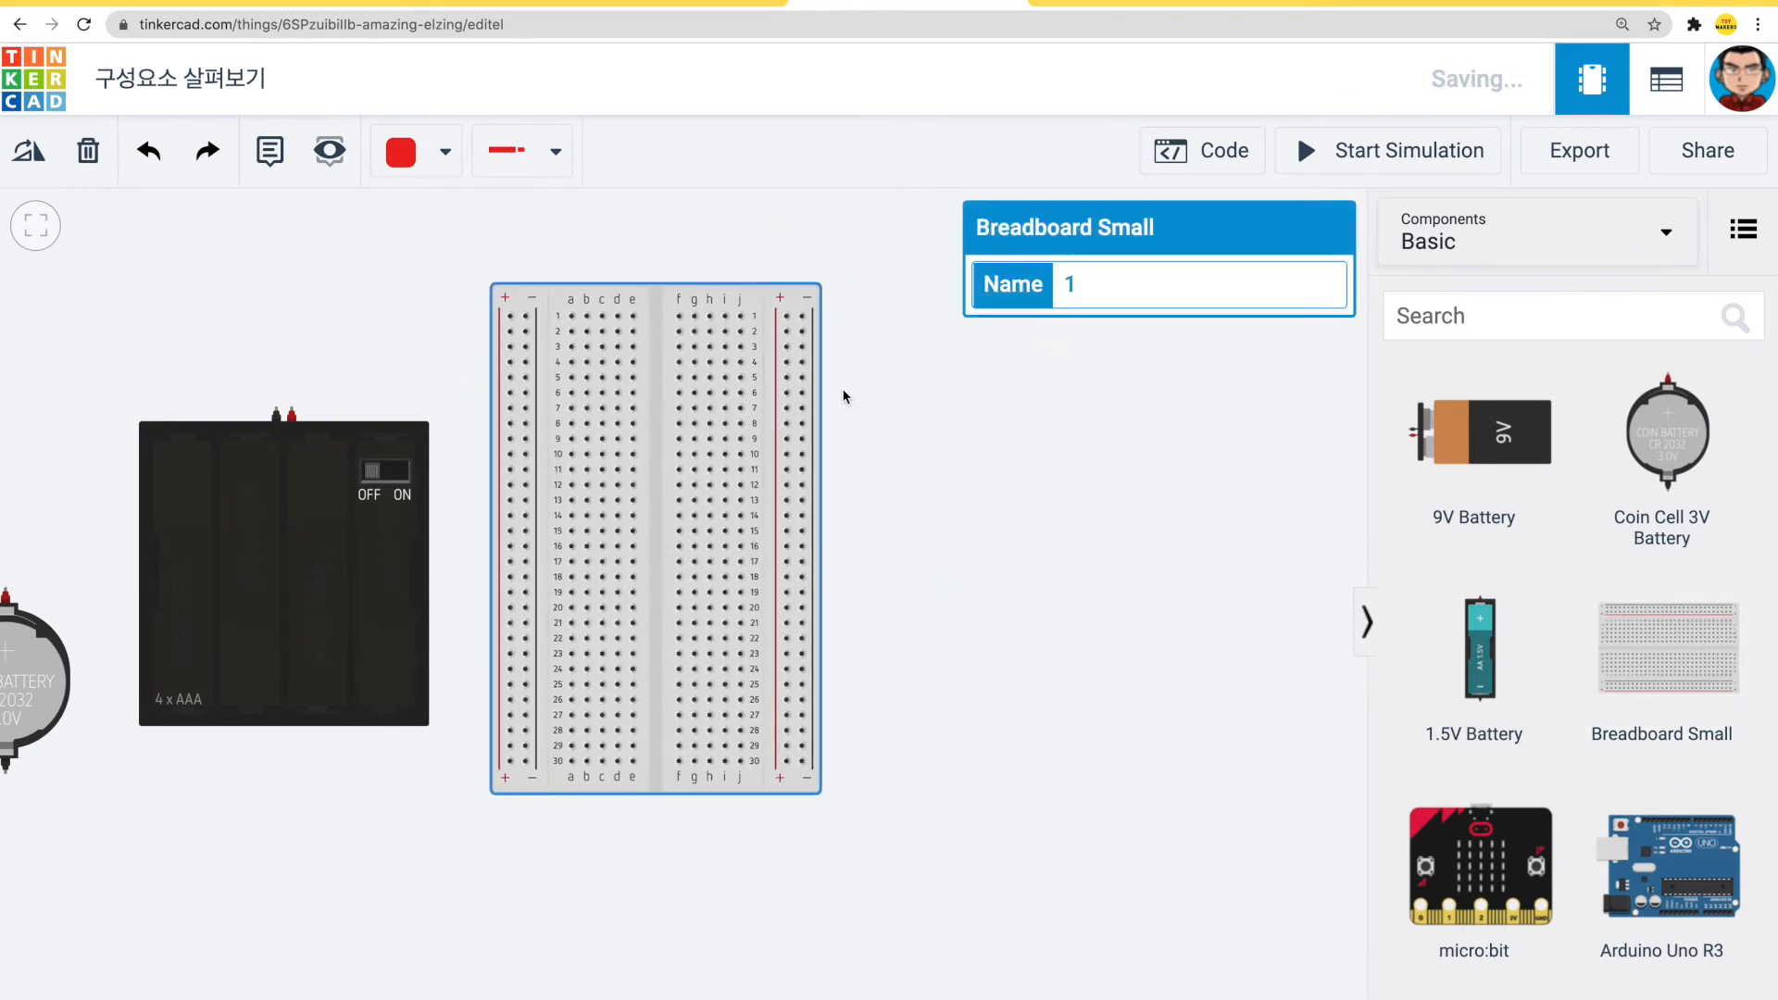
{"action": "left_click_drag", "start_coordinate": [884, 461], "coordinate": [928, 477]}
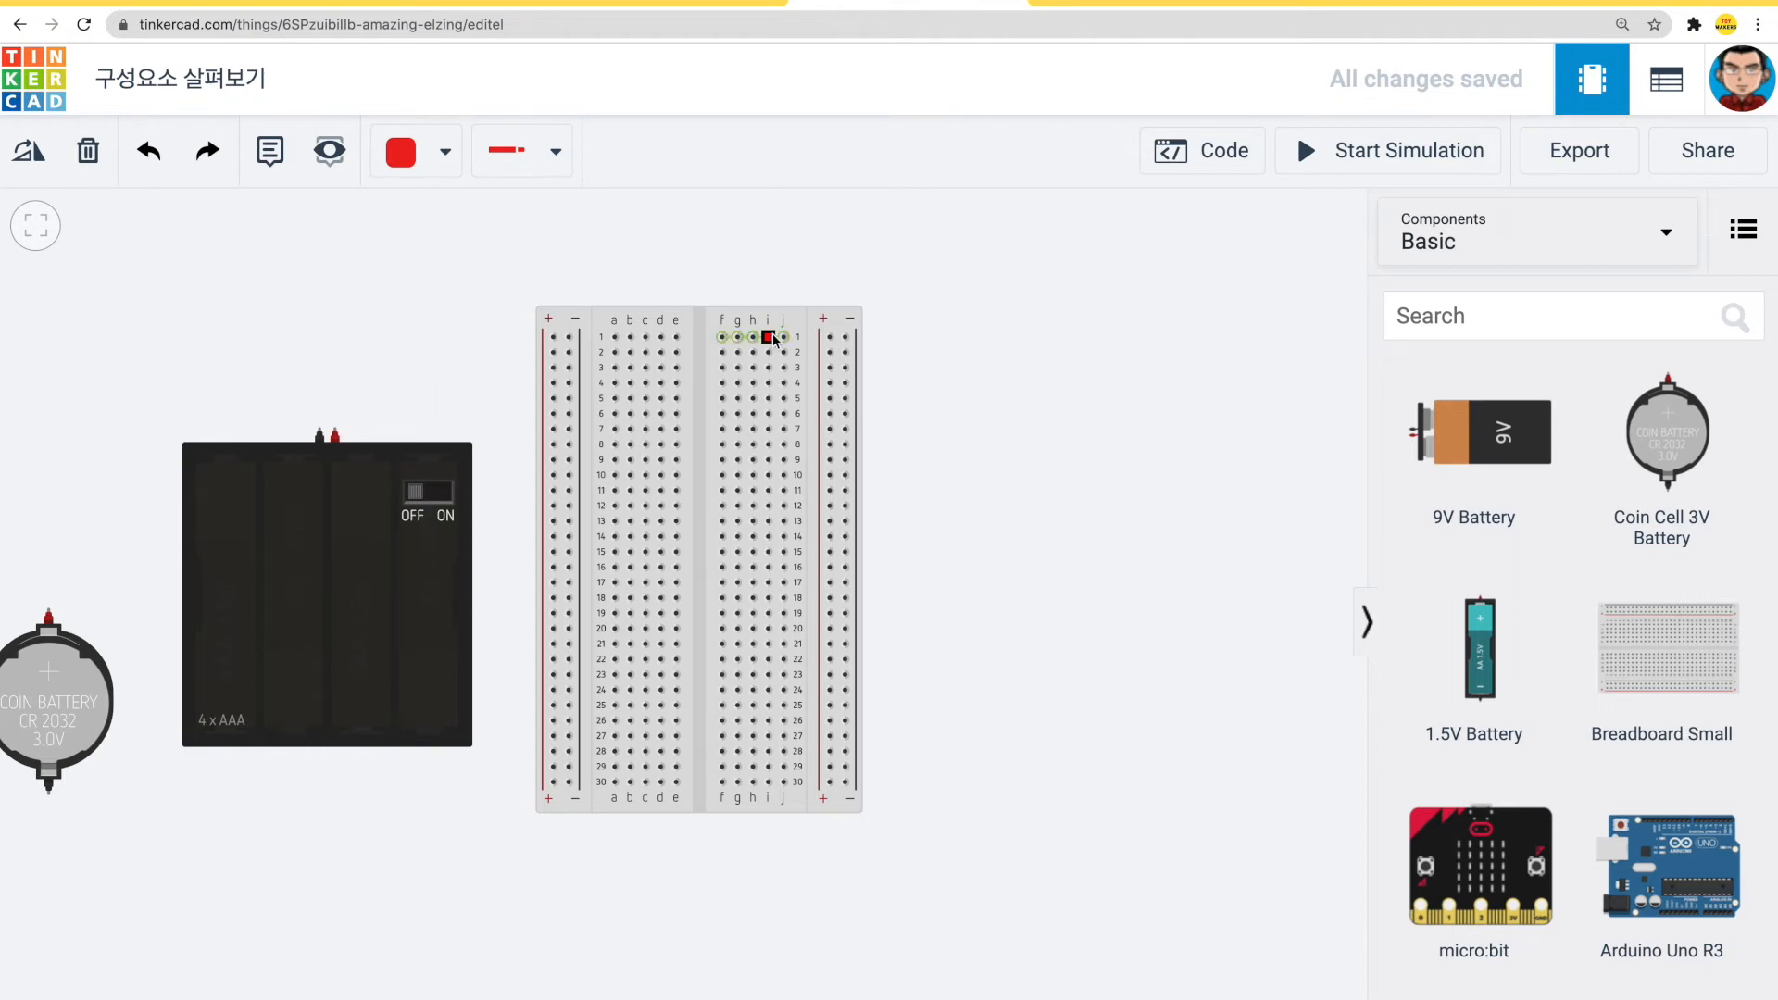
- Draw a trial wire from breadboard hole a1 to c2 with a bend above the board, and delete it
{"action": "left_click", "coordinate": [614, 337]}
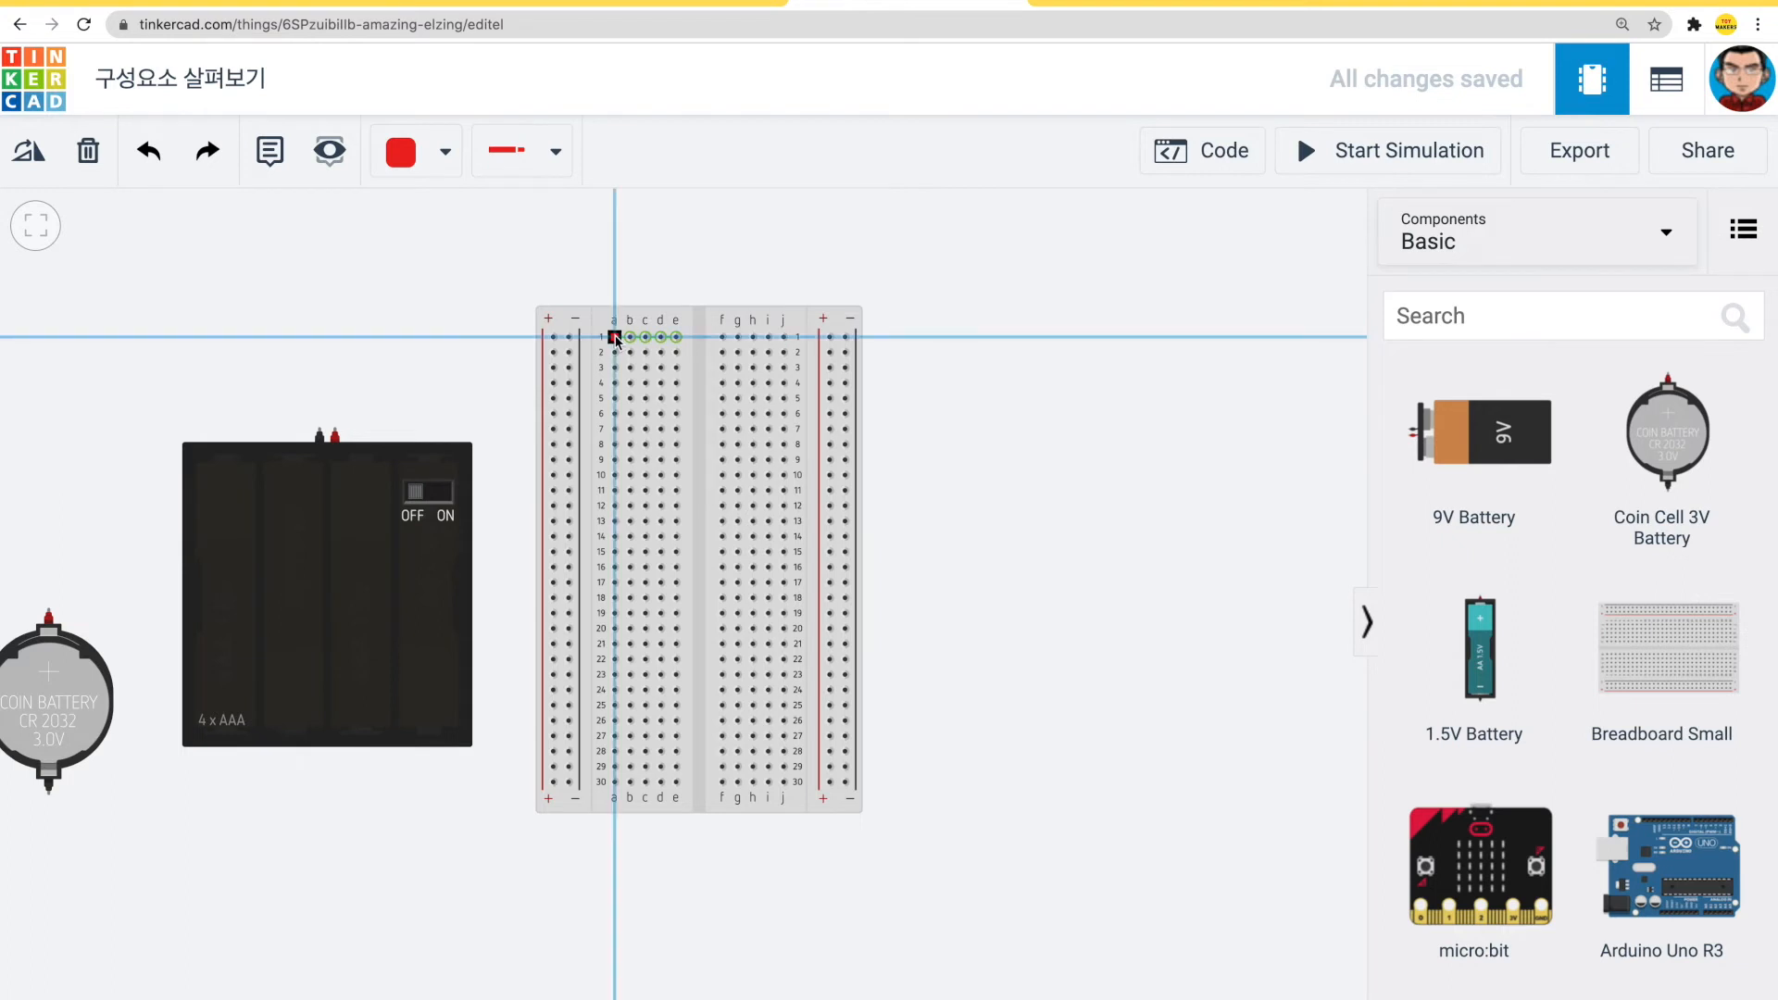
{"action": "left_click", "coordinate": [615, 226]}
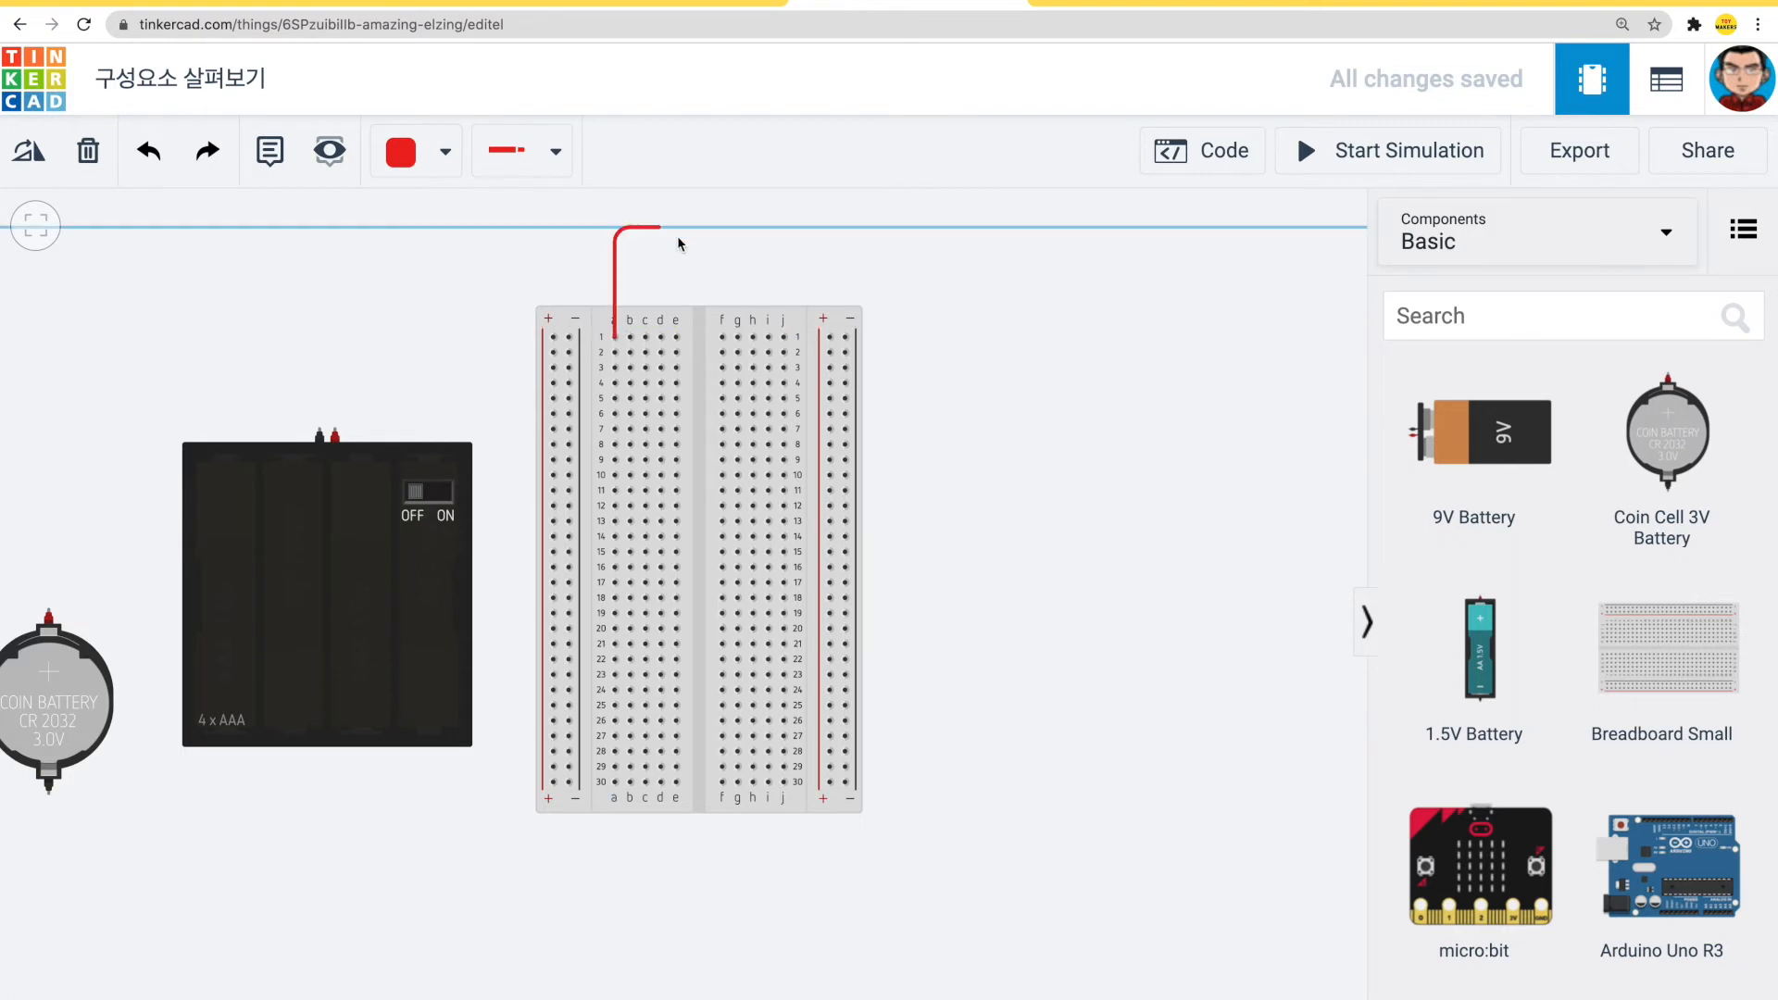
{"action": "left_click", "coordinate": [645, 352]}
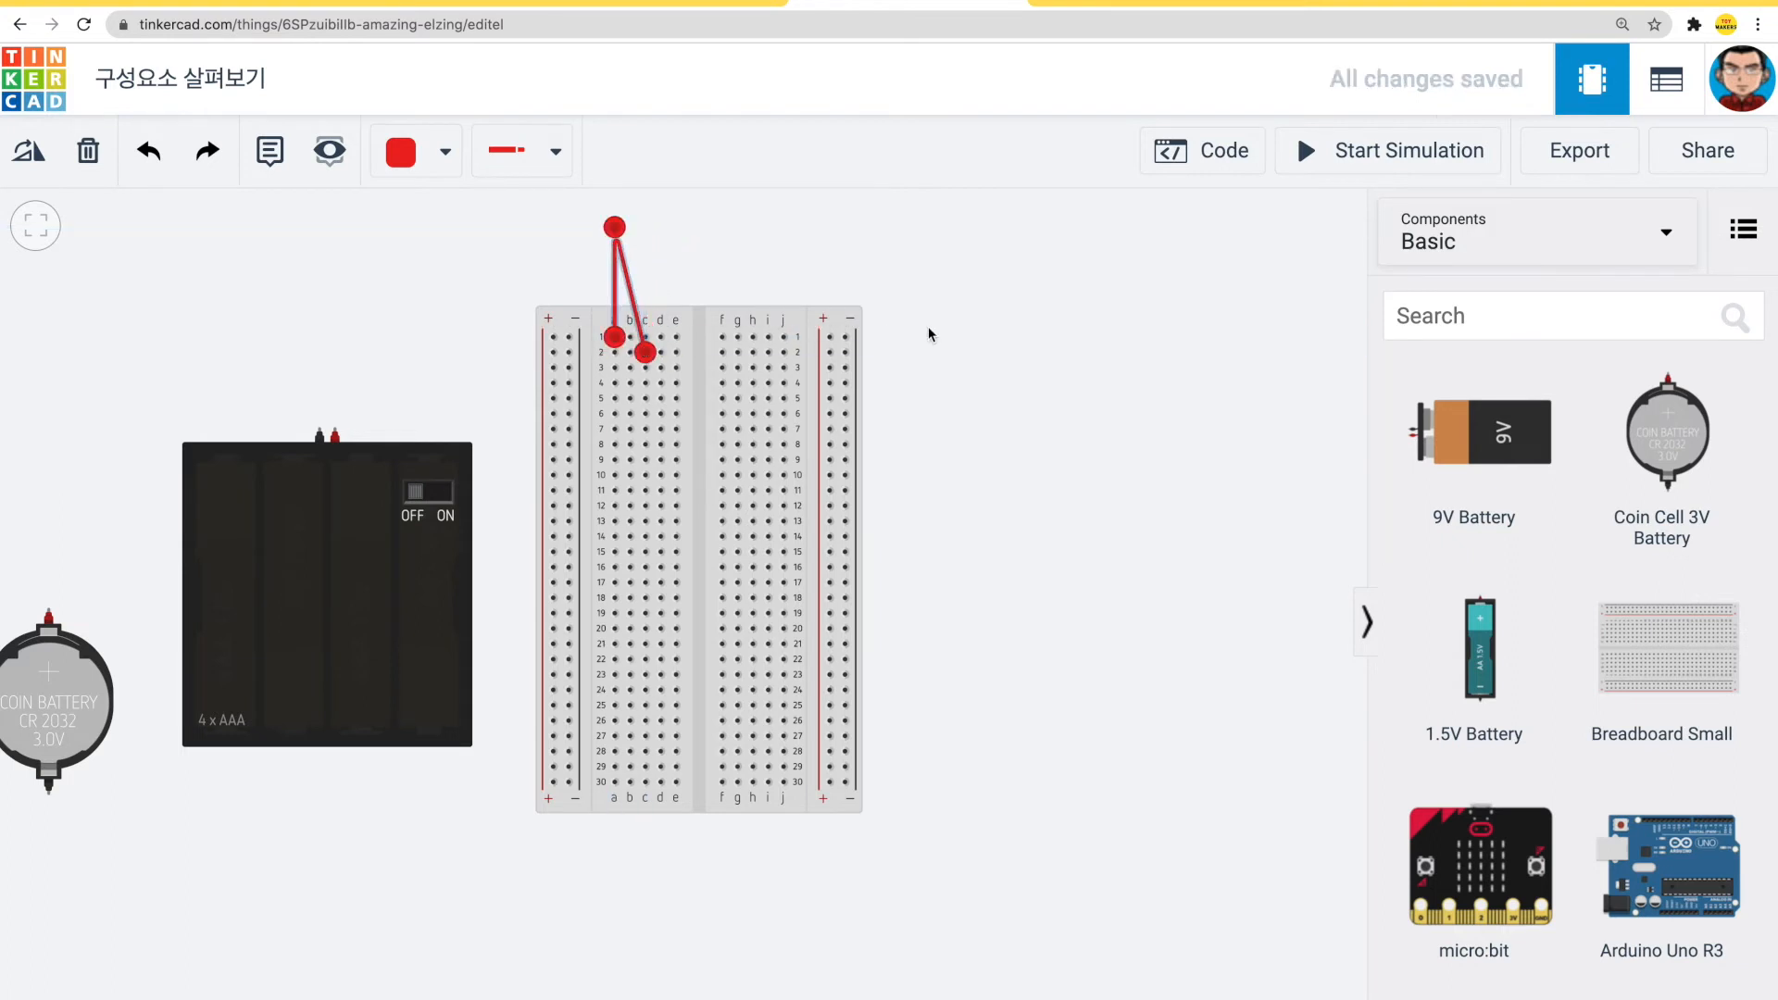
{"action": "key", "text": "Delete"}
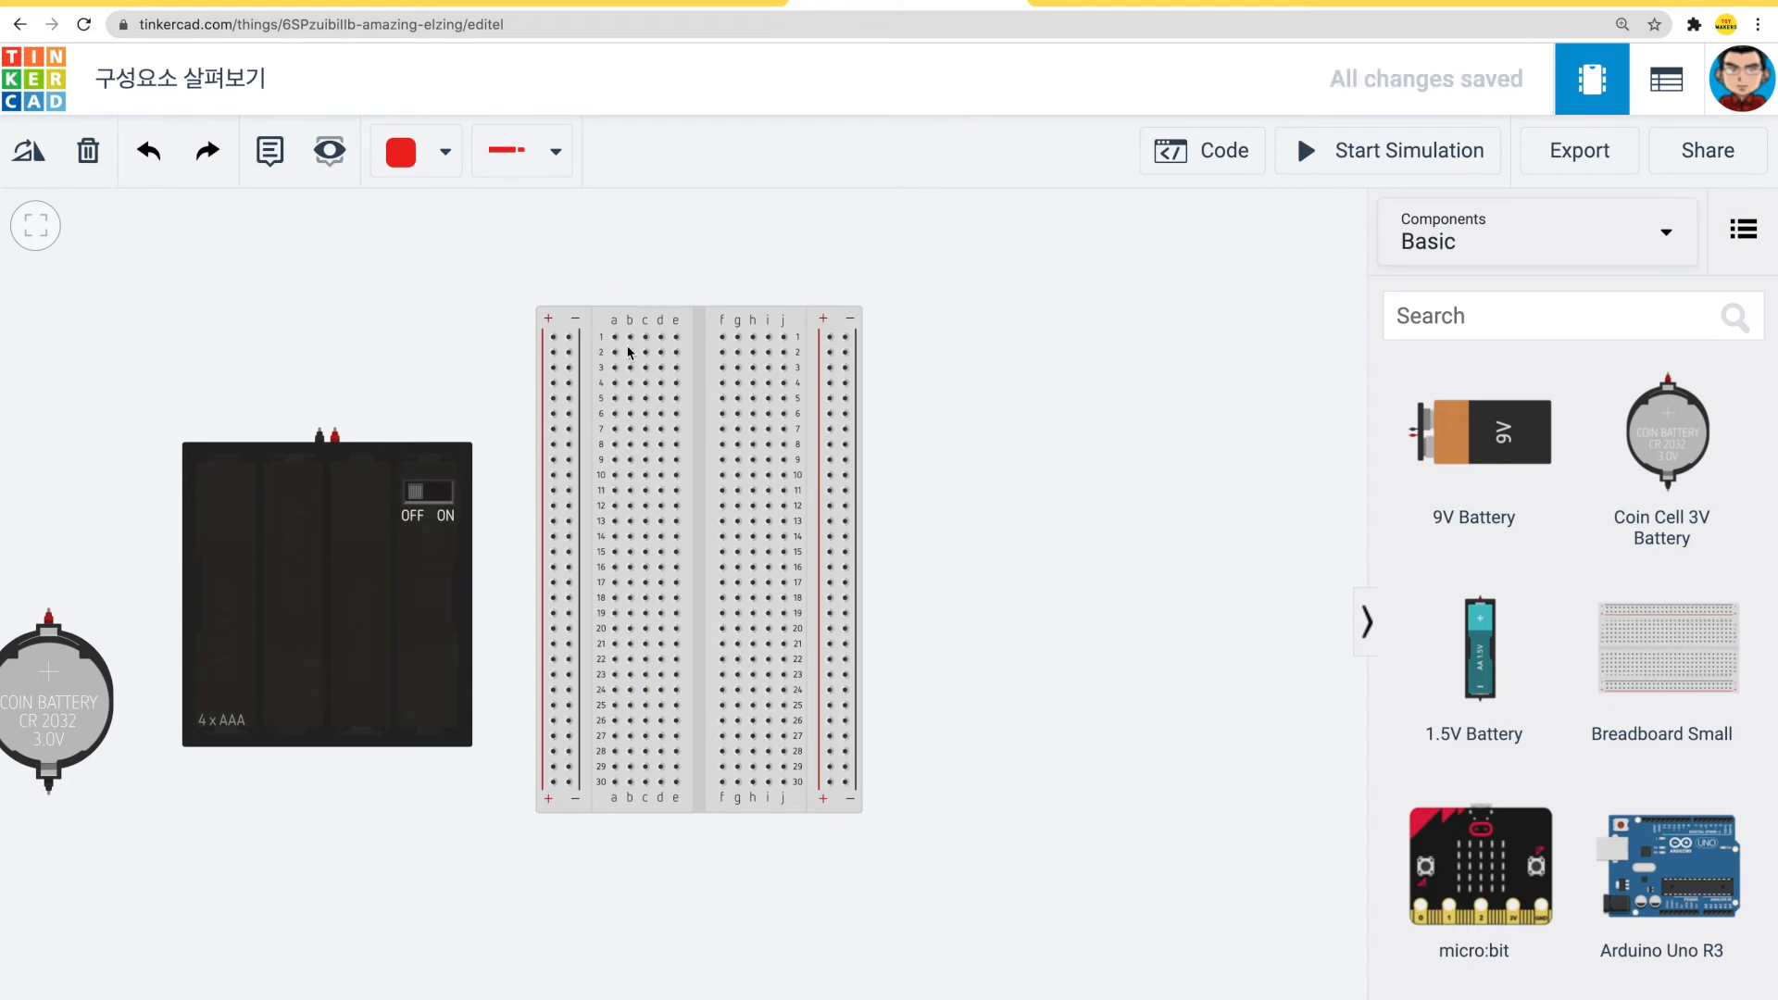
- Draw a trial wire looping from breadboard hole a1 to a2, check row 1's linked holes, and delete the wire
{"action": "scroll", "coordinate": [568, 336], "scroll_direction": "up", "scroll_amount": 3}
{"action": "left_click_drag", "start_coordinate": [1022, 274], "coordinate": [1033, 331]}
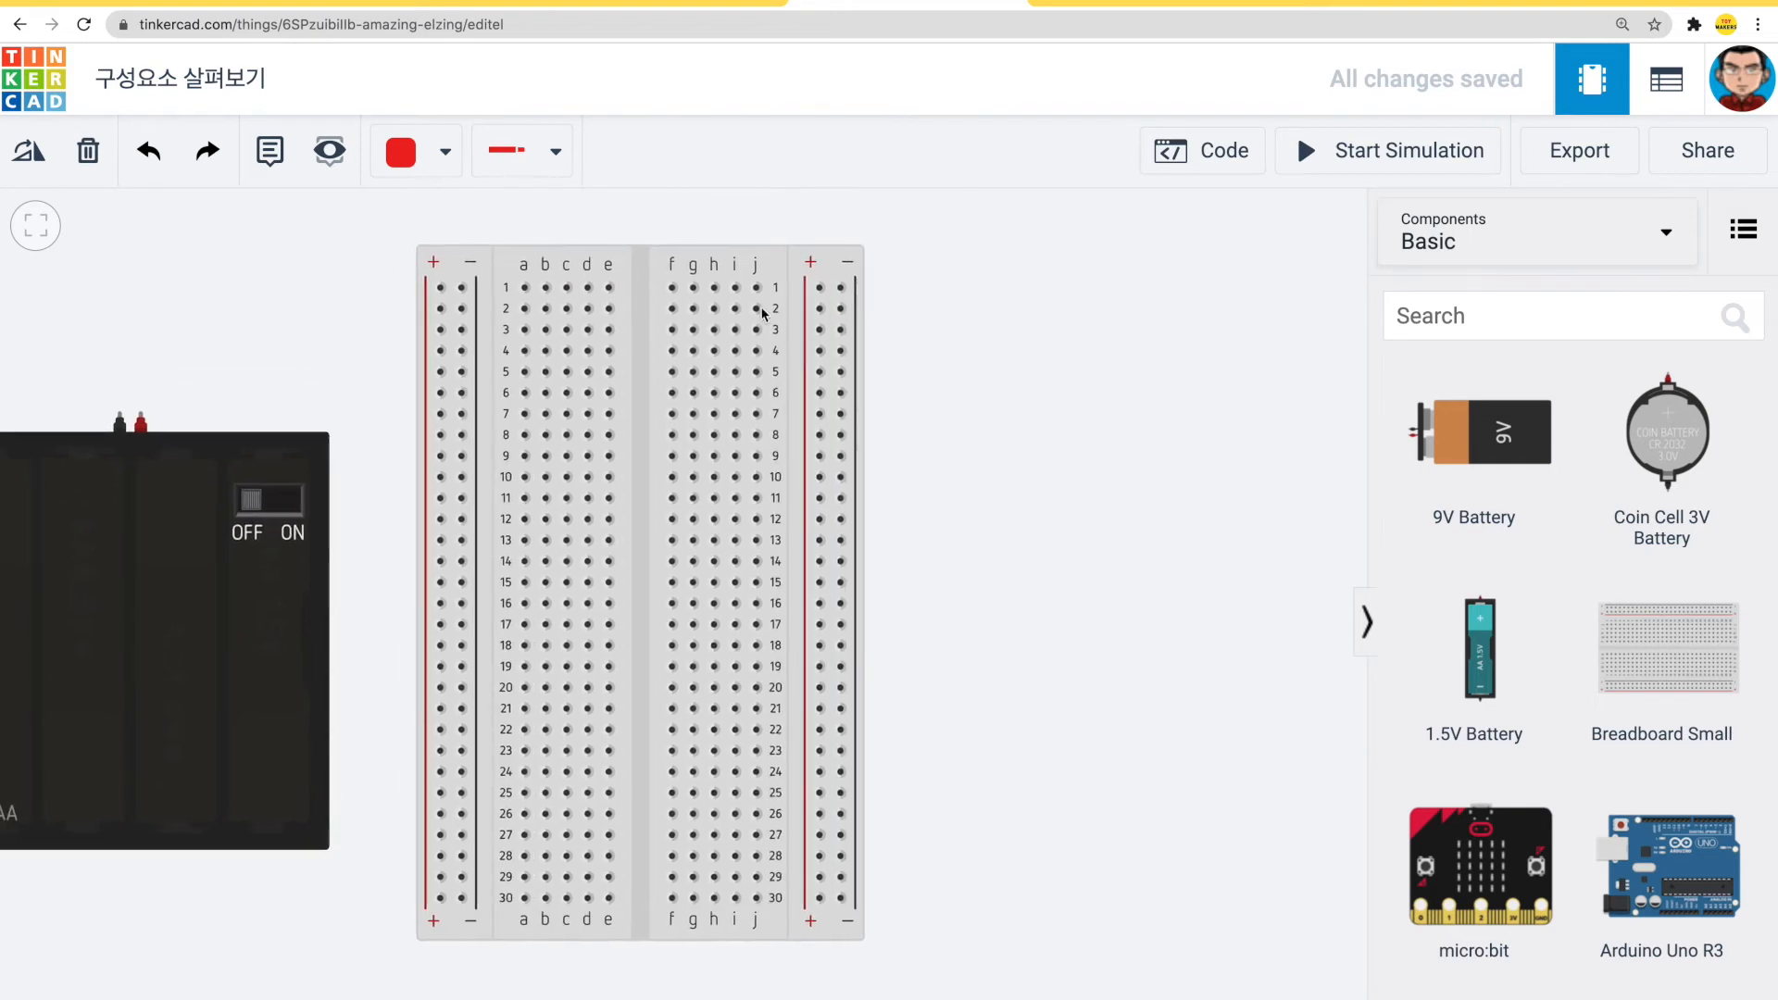
{"action": "left_click", "coordinate": [524, 288]}
{"action": "left_click", "coordinate": [337, 297]}
{"action": "left_click", "coordinate": [524, 309]}
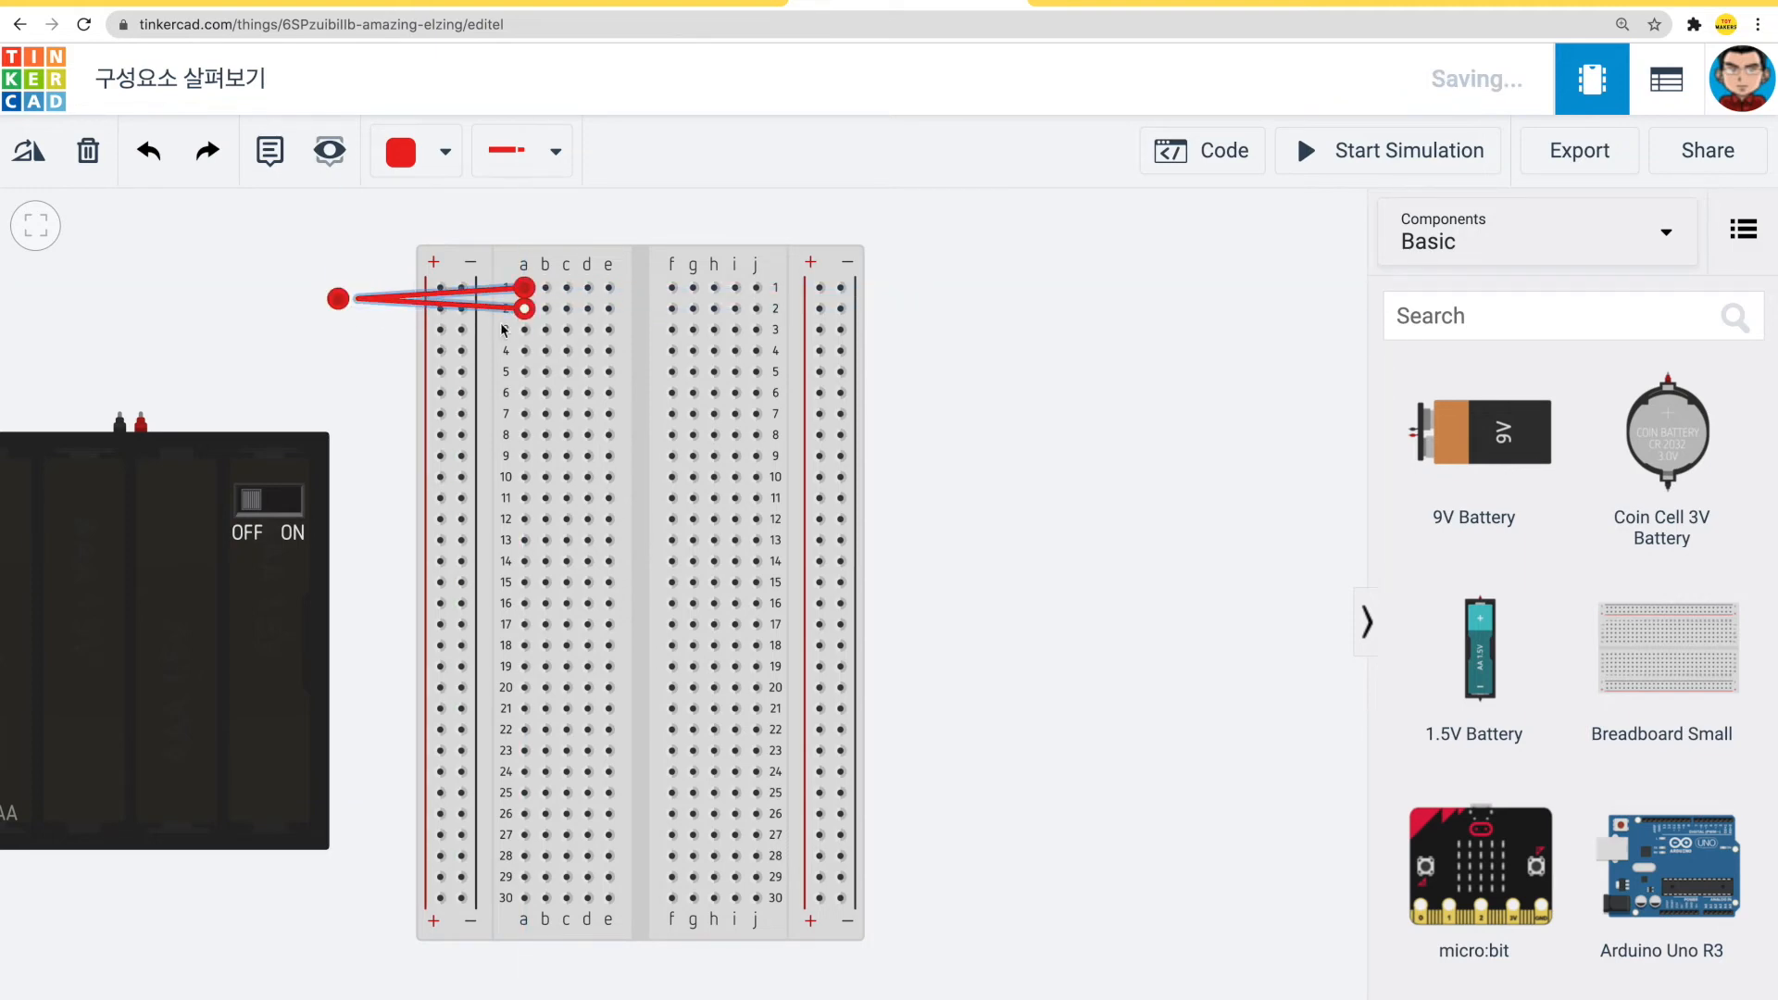
{"action": "left_click", "coordinate": [352, 366]}
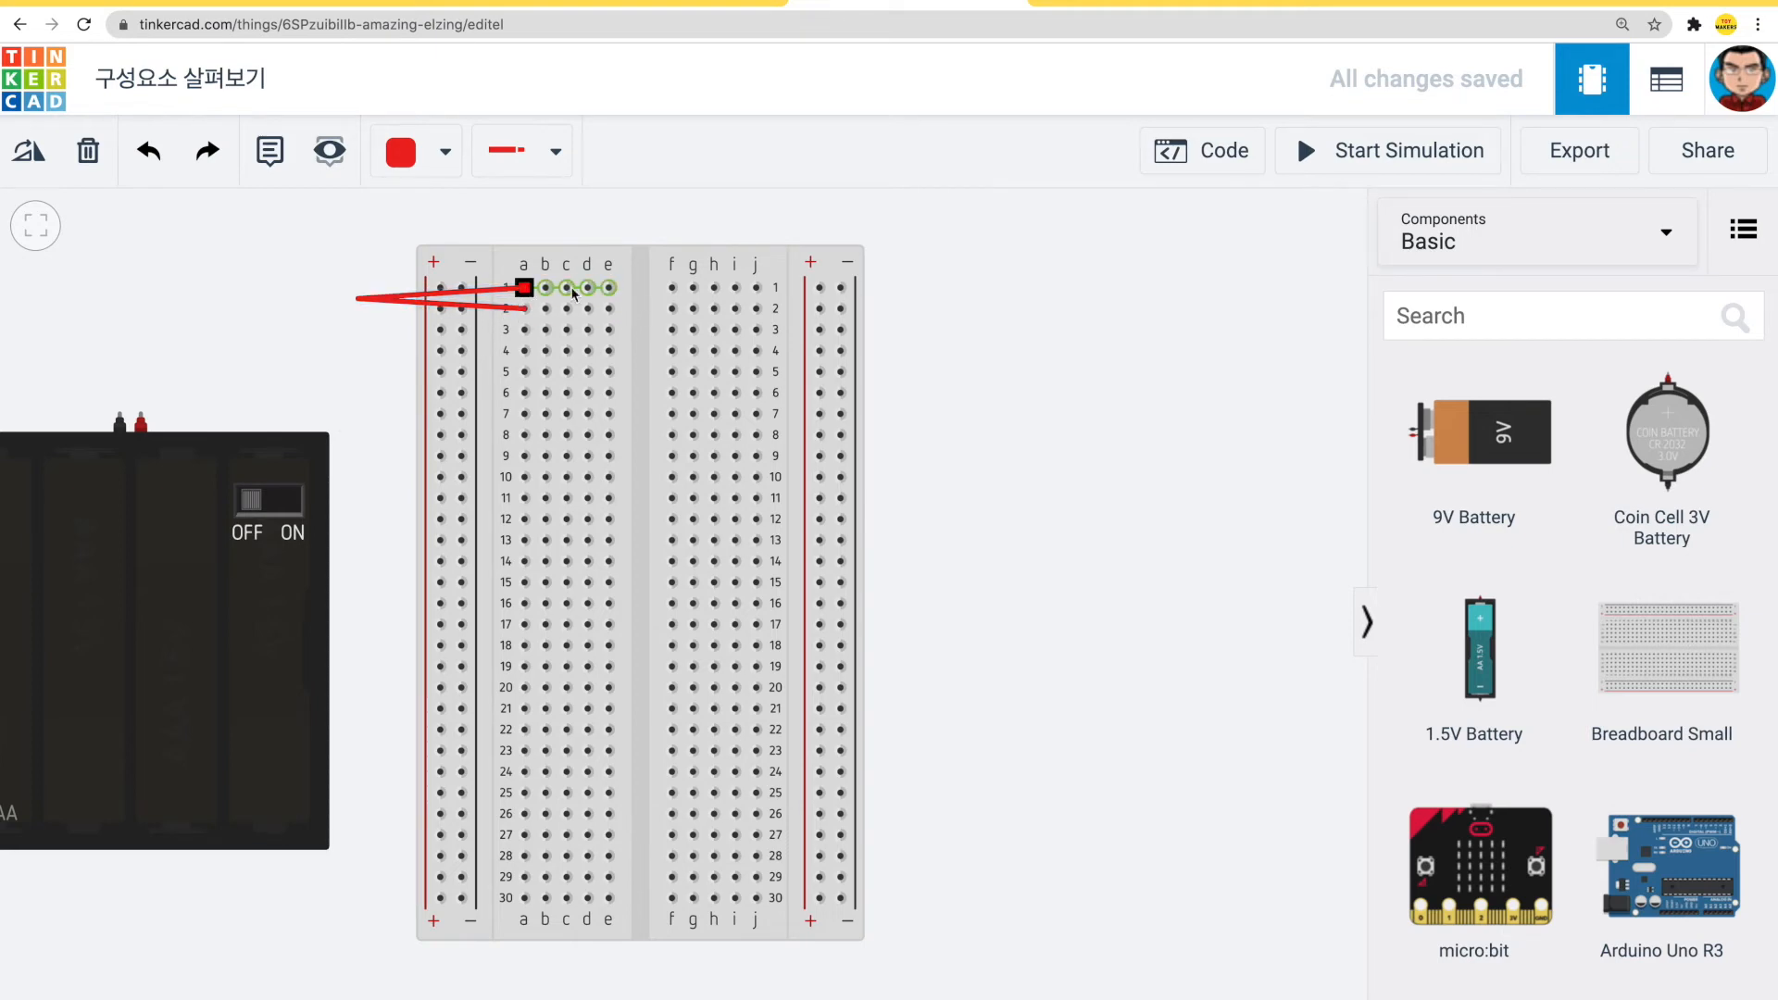
{"action": "left_click", "coordinate": [483, 295]}
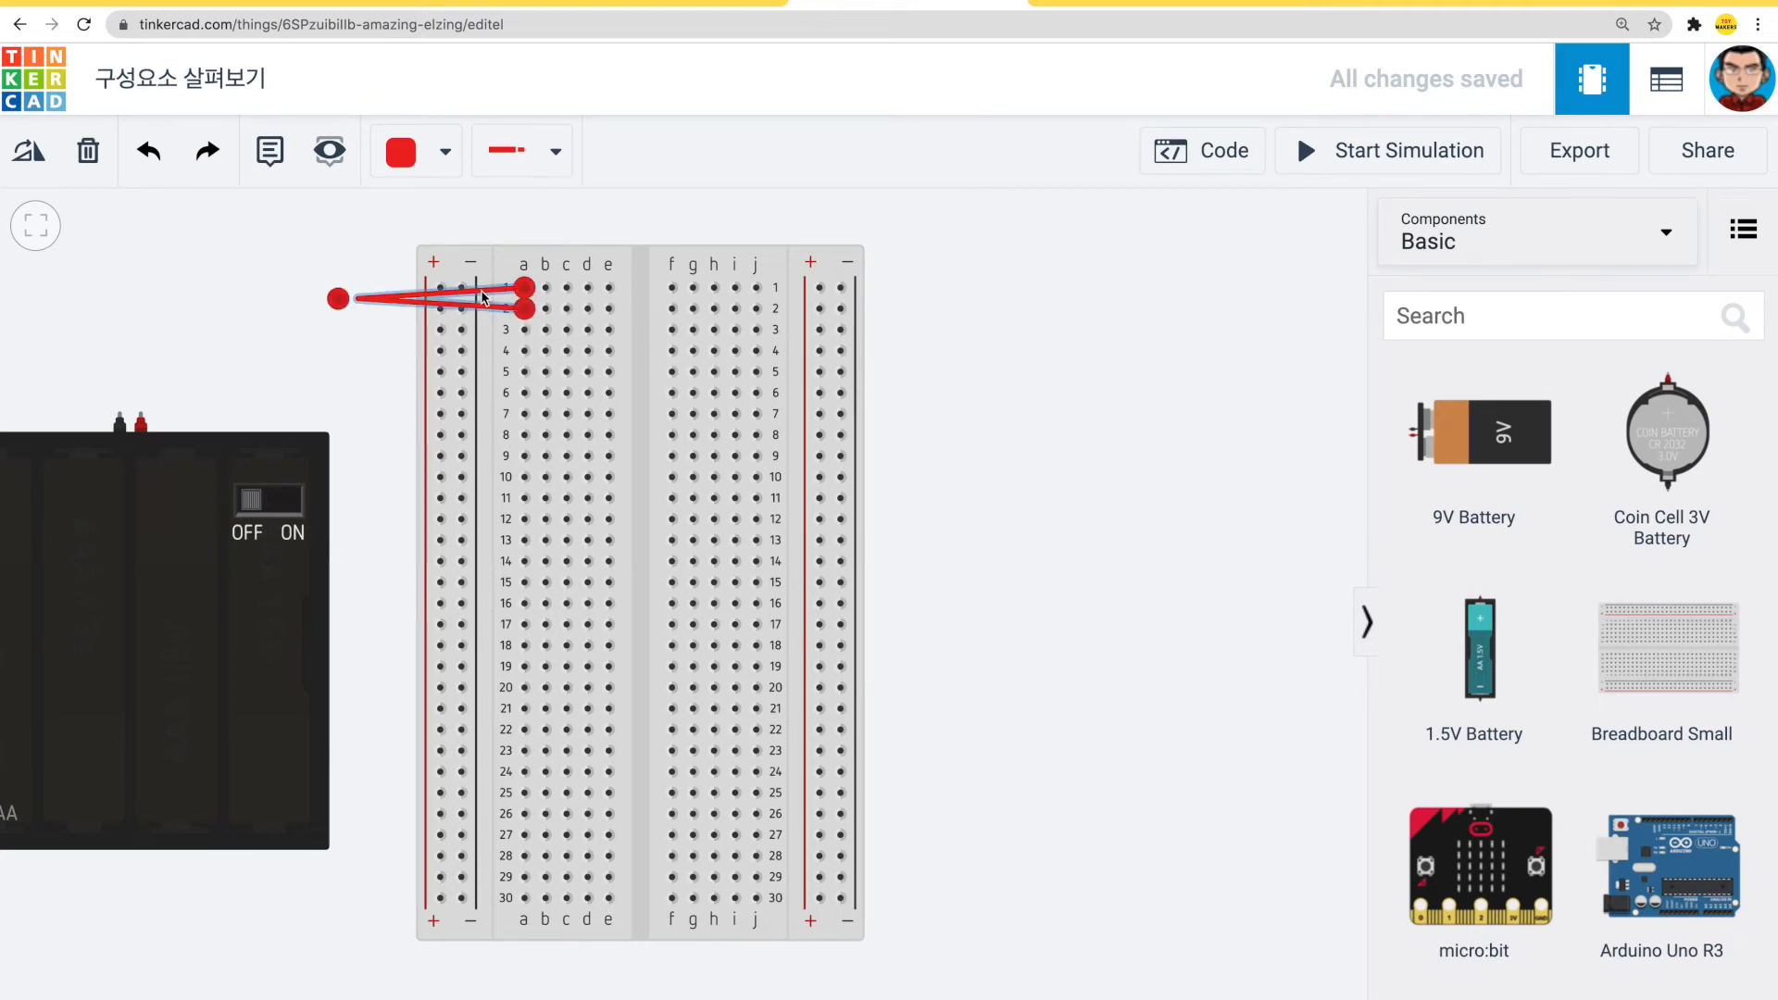
{"action": "key", "text": "Delete"}
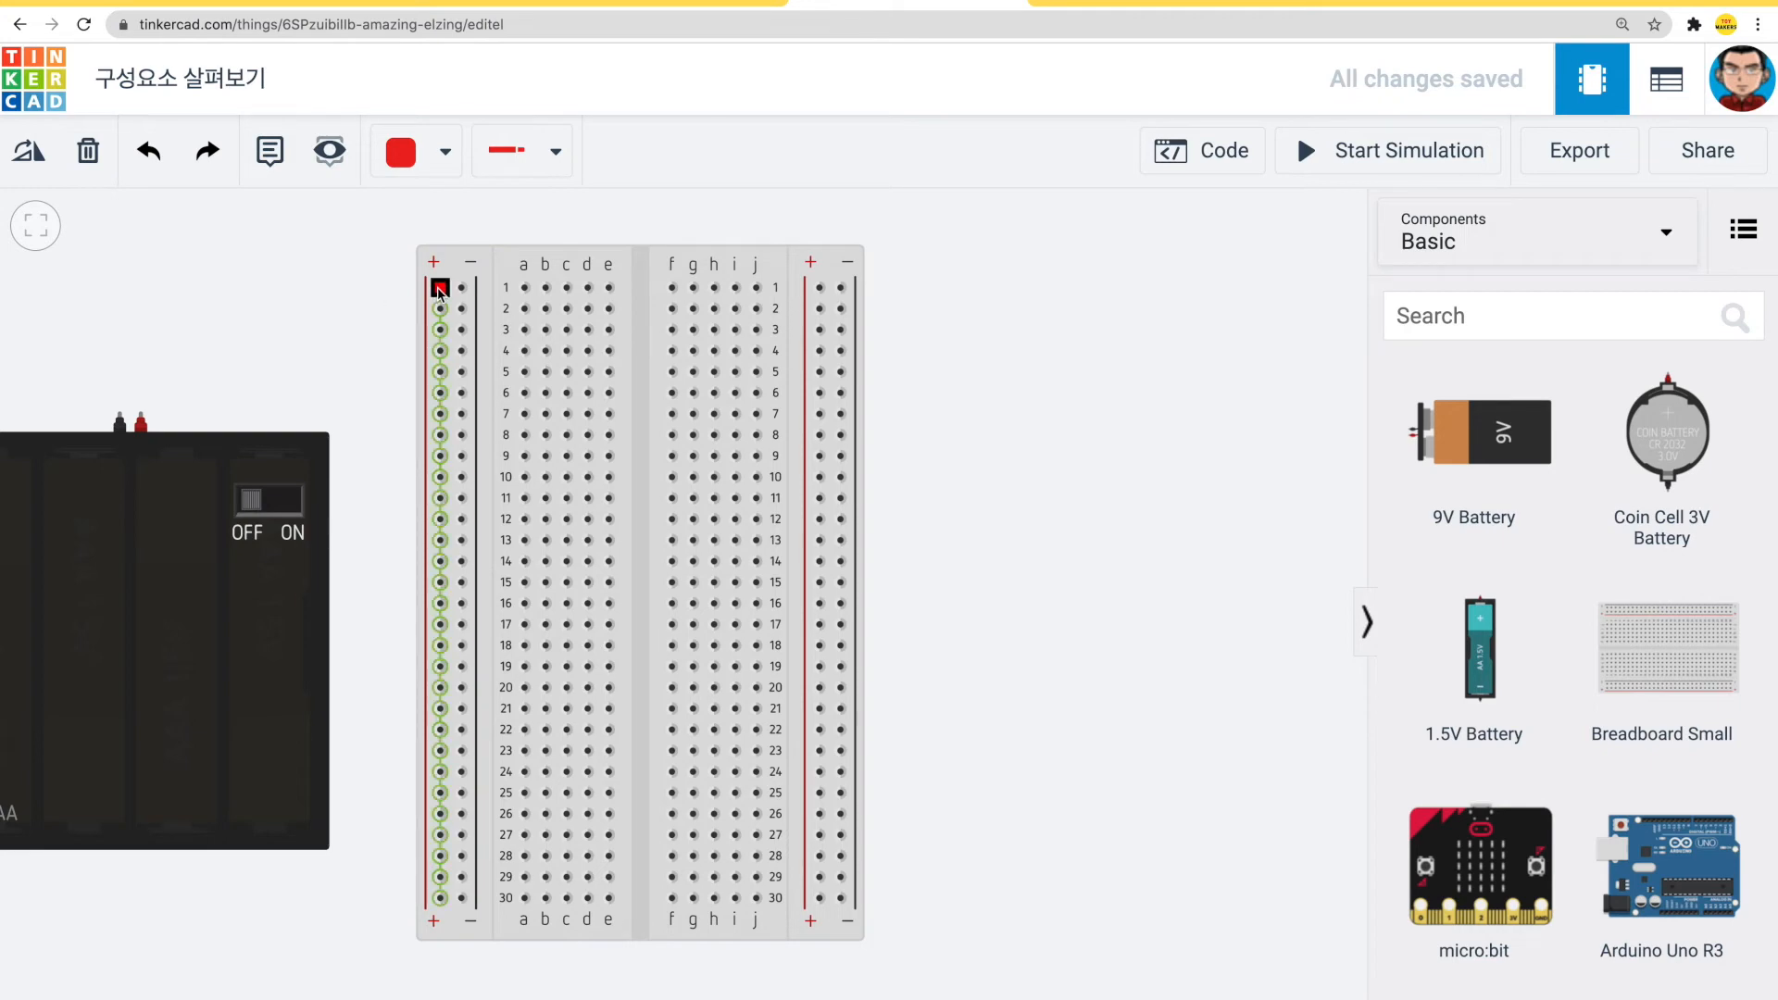
- Position the breadboard below the Arduino and run a red wire from 5V to the first hole of its left positive rail
{"action": "scroll", "coordinate": [259, 328], "scroll_direction": "down", "scroll_amount": 3}
{"action": "left_click", "coordinate": [168, 297]}
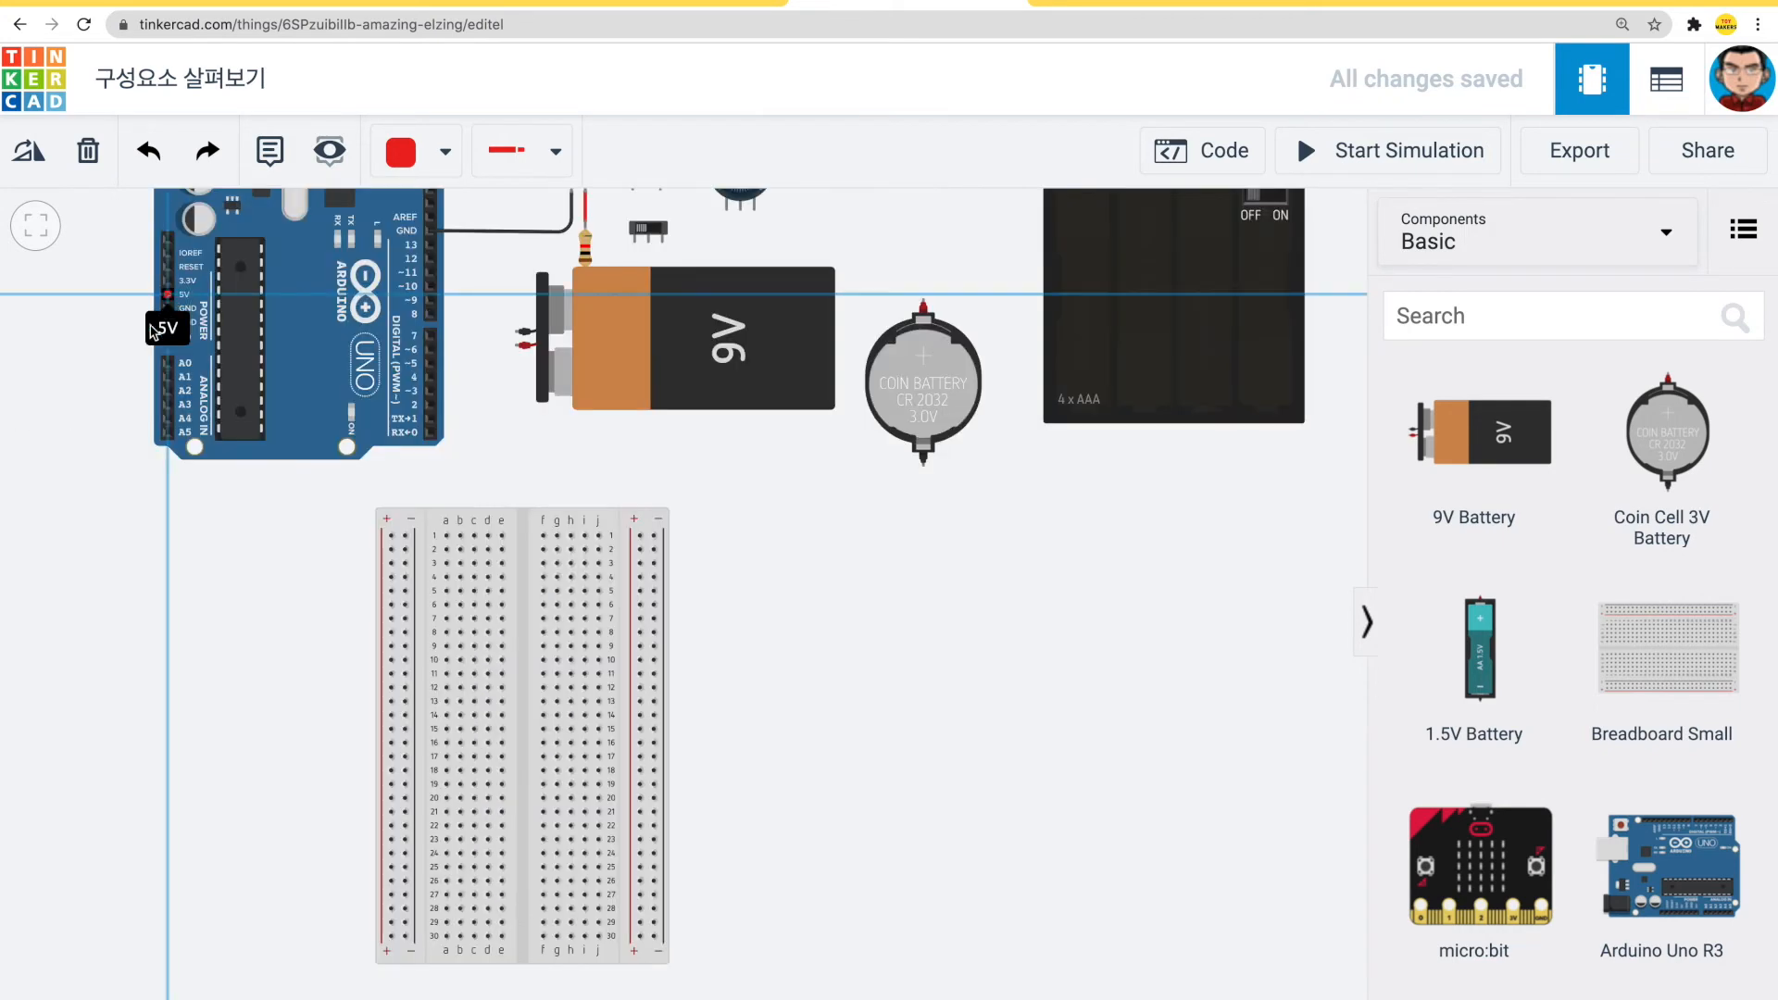
{"action": "left_click", "coordinate": [102, 370]}
{"action": "left_click", "coordinate": [103, 576]}
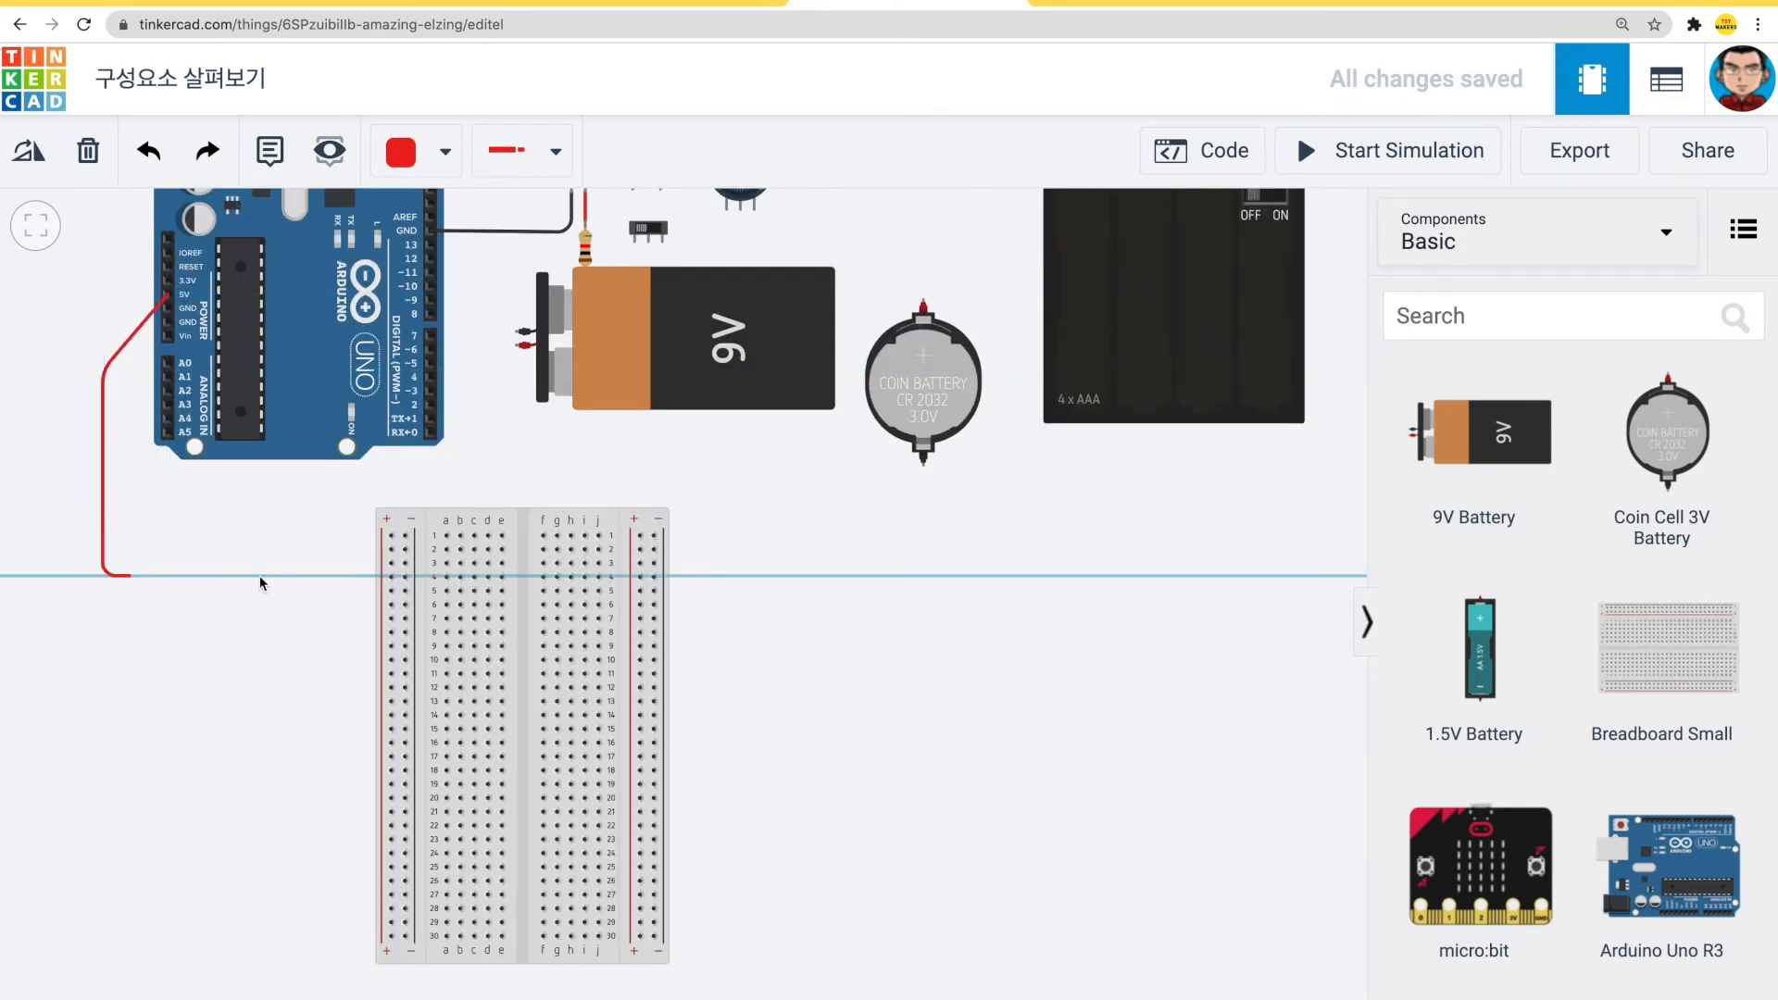
{"action": "left_click", "coordinate": [391, 535]}
{"action": "left_click_drag", "start_coordinate": [103, 576], "coordinate": [103, 535]}
- Run a black wire from the Arduino's GND to the first hole of the left negative rail, with bends routing it above the breadboard
{"action": "left_click", "coordinate": [169, 315]}
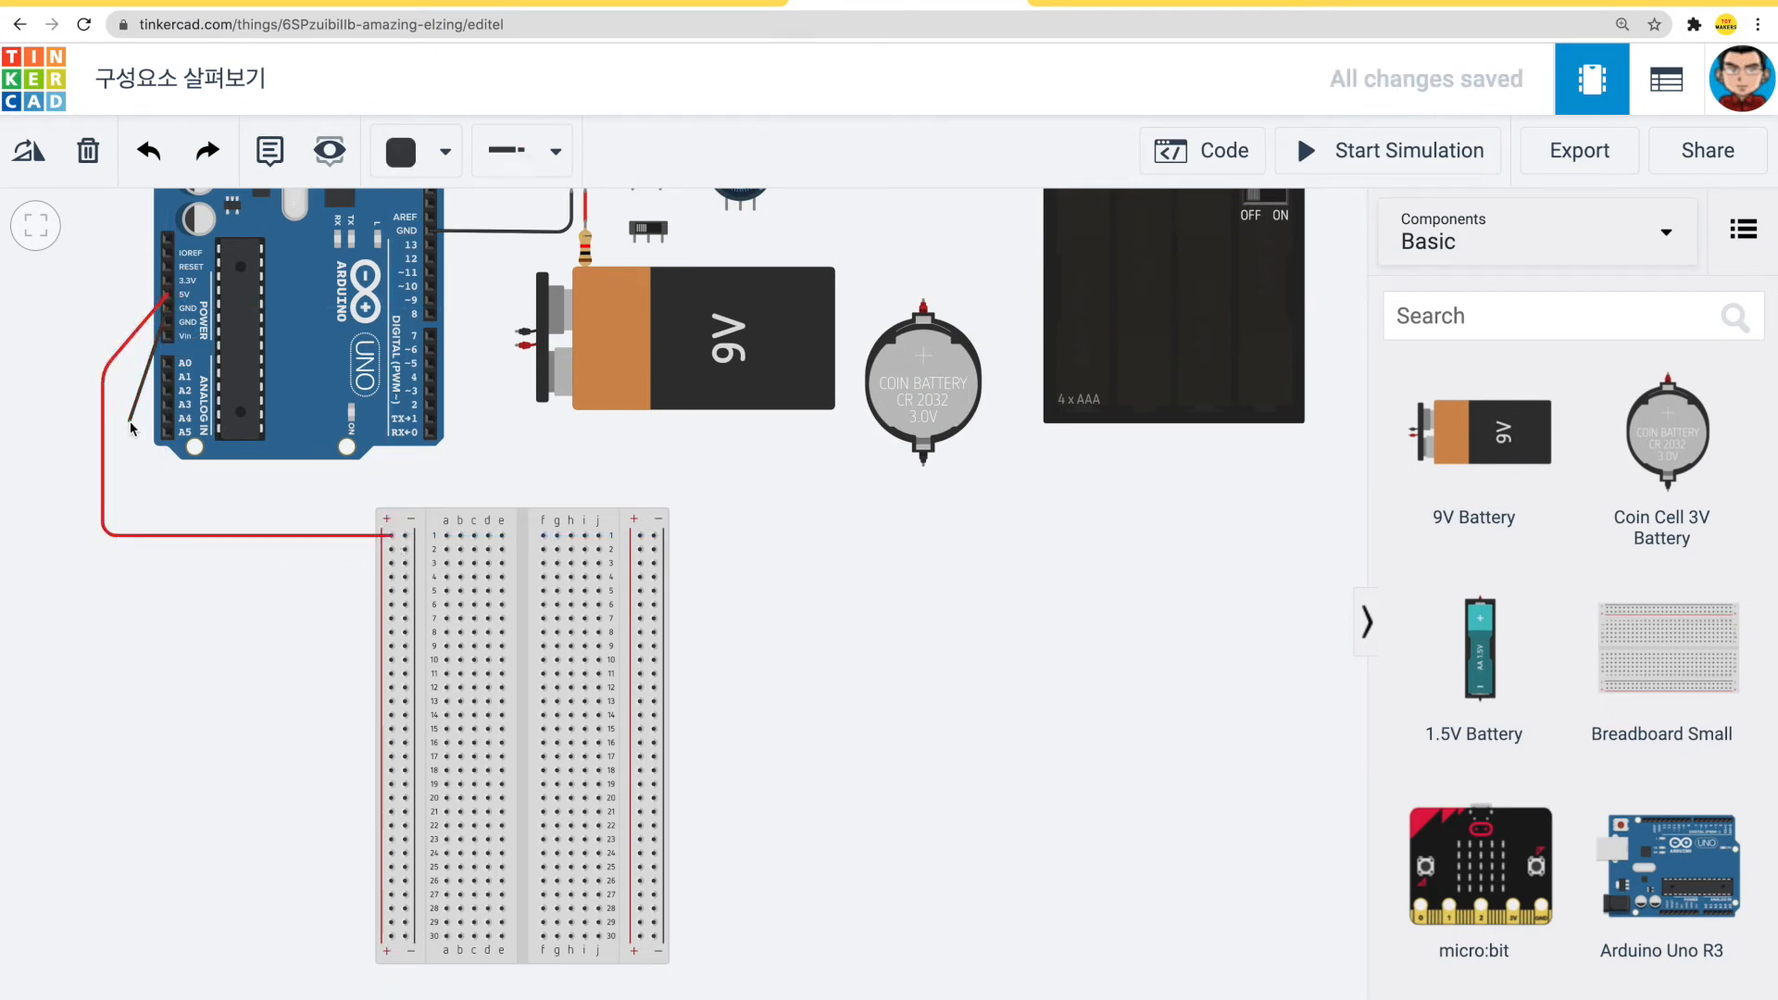
{"action": "left_click", "coordinate": [120, 515]}
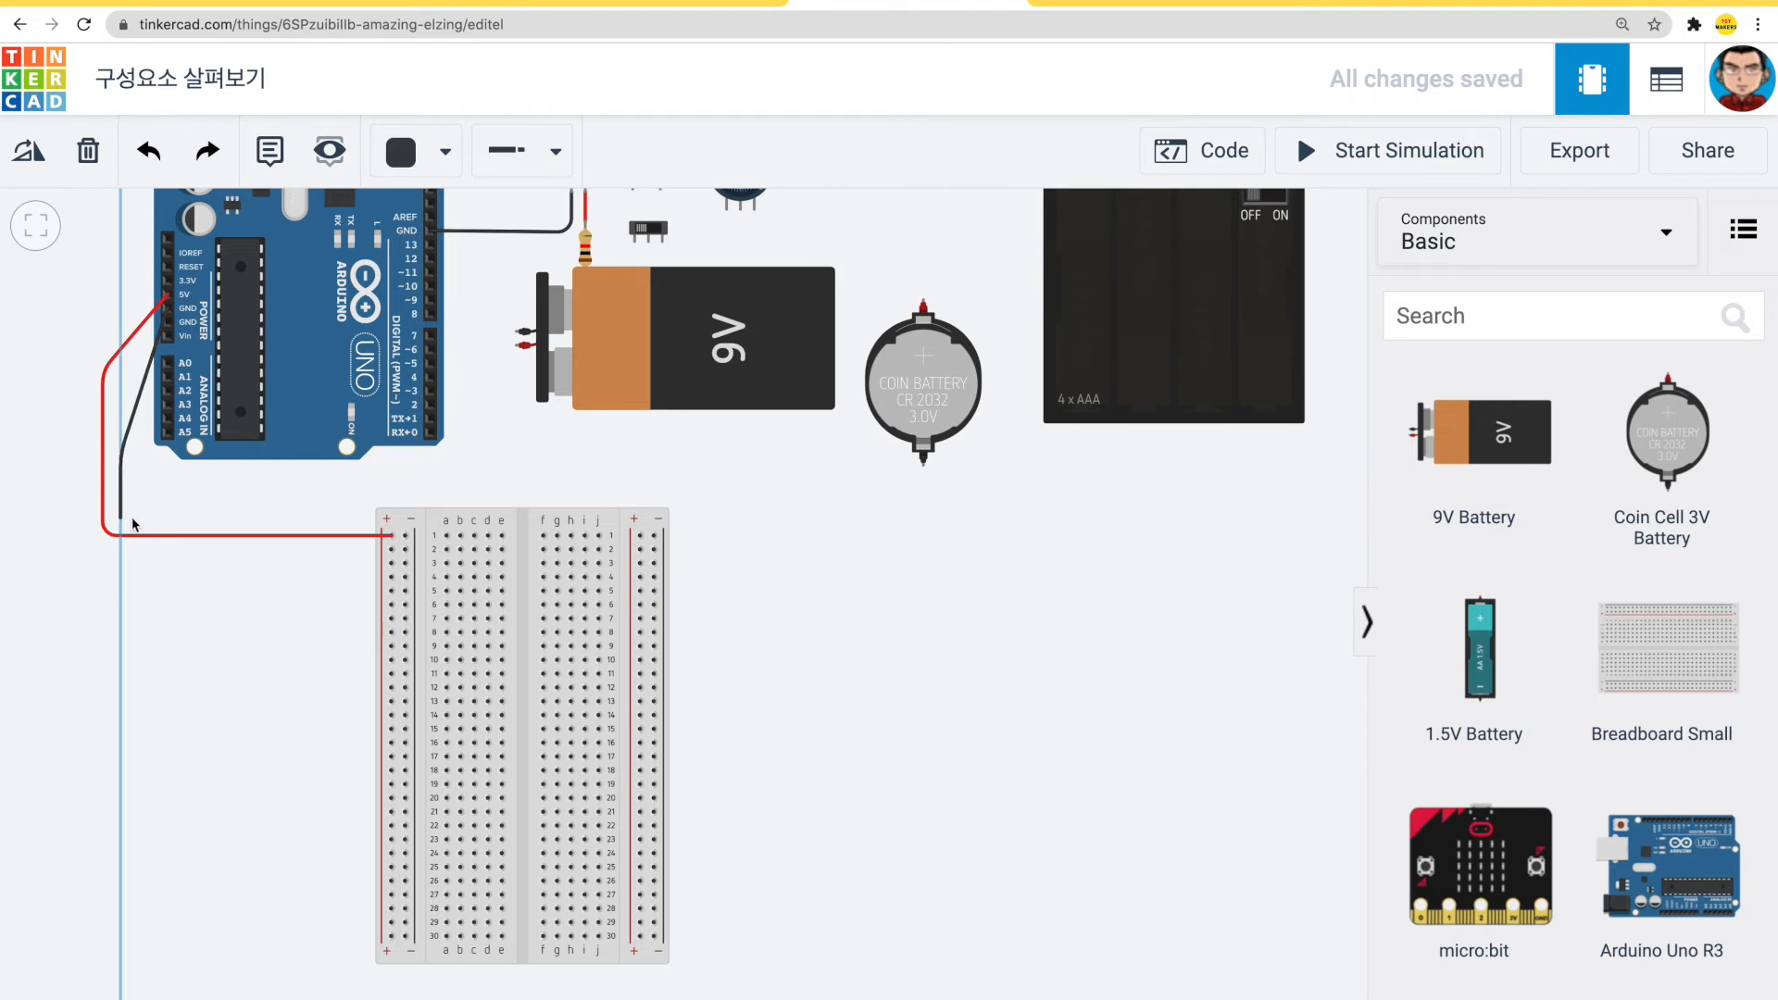
{"action": "left_click", "coordinate": [405, 535]}
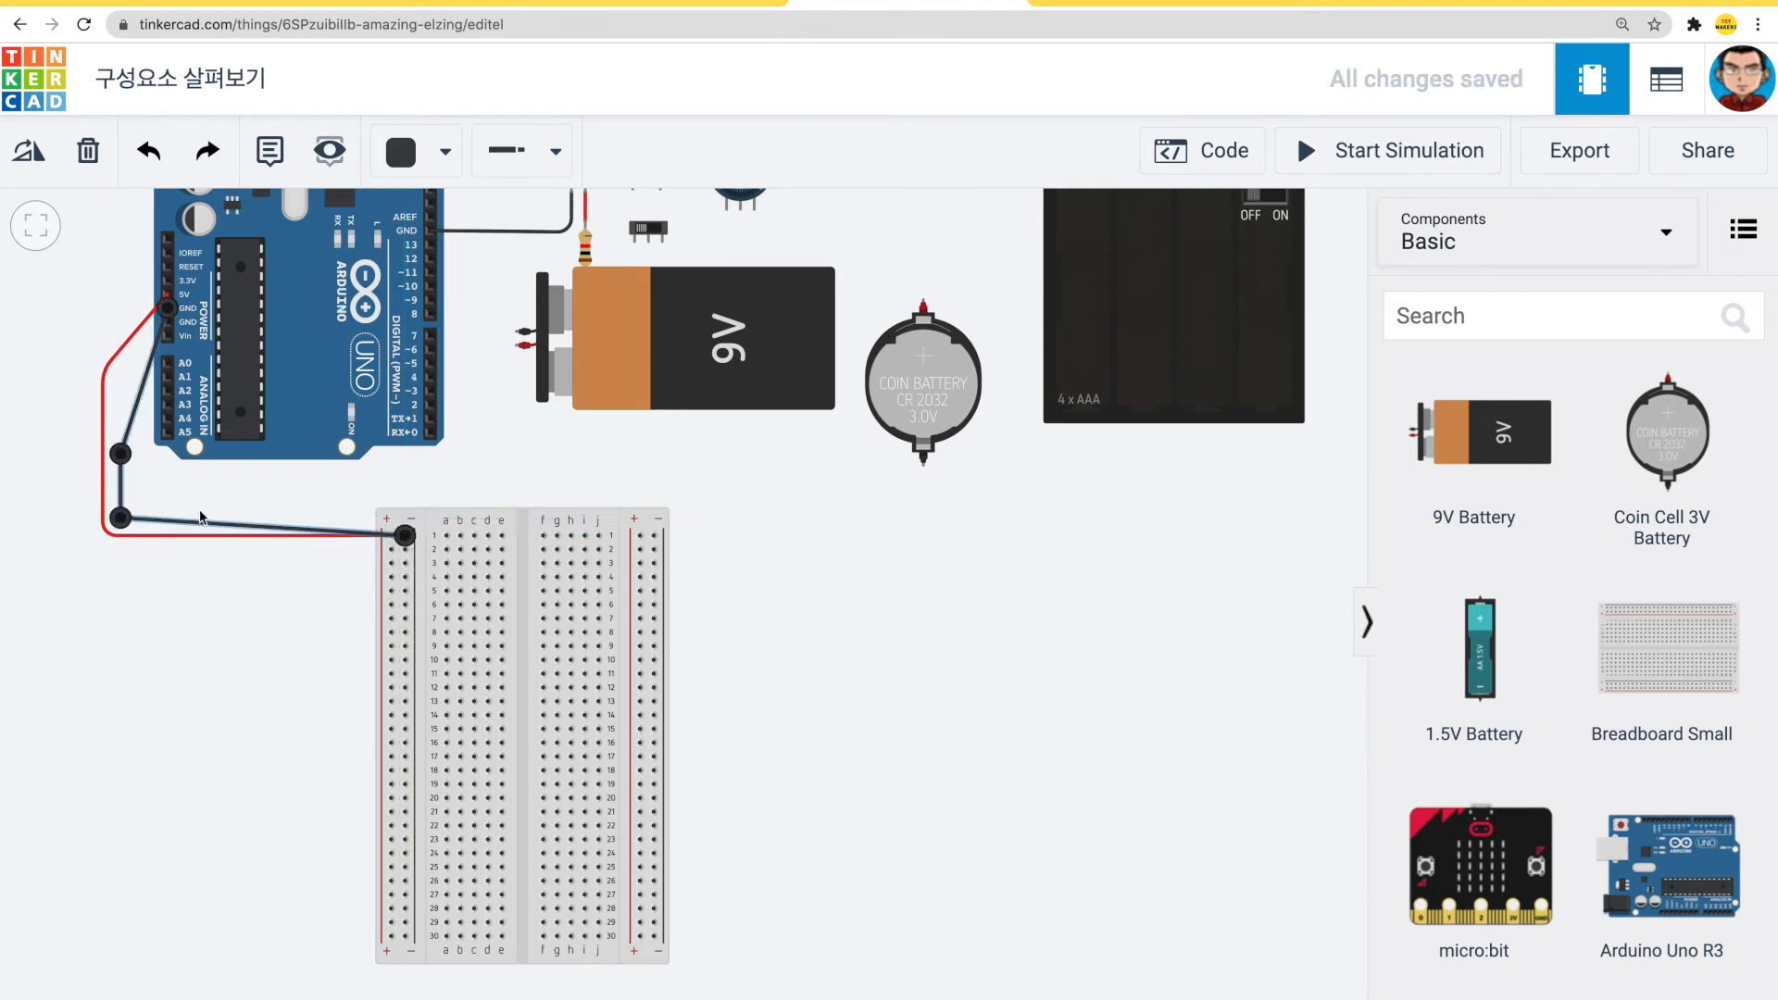
{"action": "left_click_drag", "start_coordinate": [121, 515], "coordinate": [139, 486]}
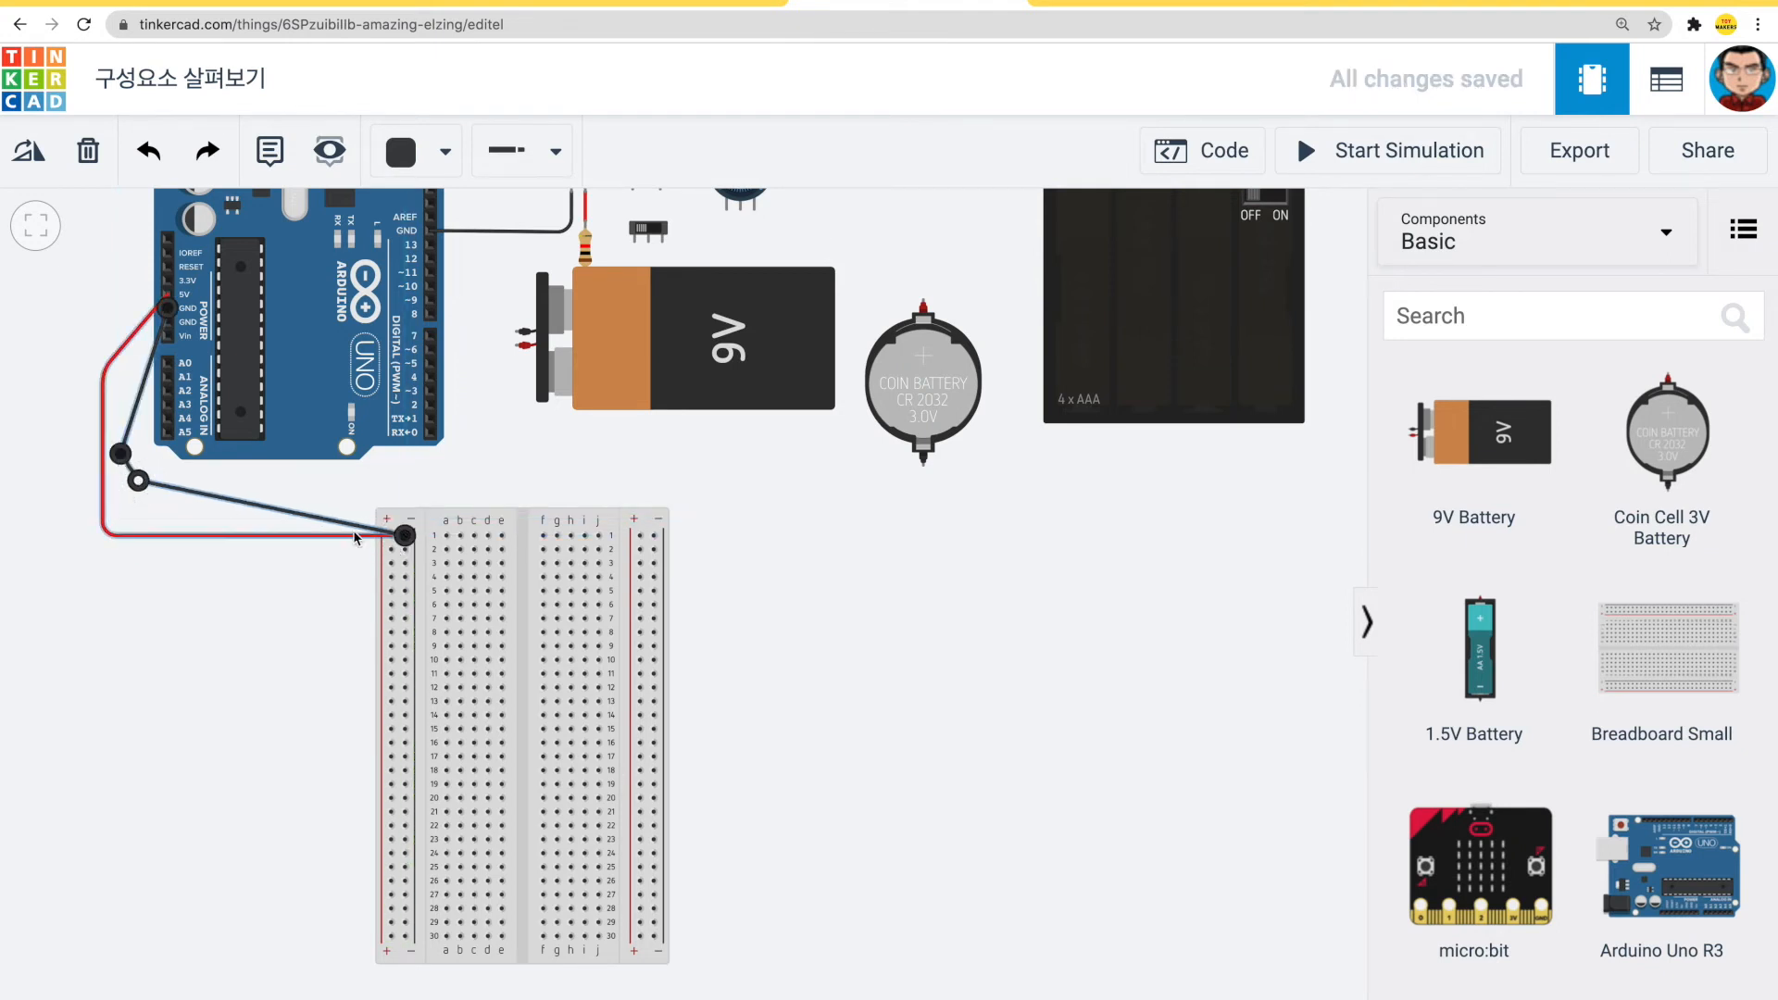
{"action": "left_click", "coordinate": [319, 516]}
{"action": "left_click_drag", "start_coordinate": [321, 519], "coordinate": [405, 479]}
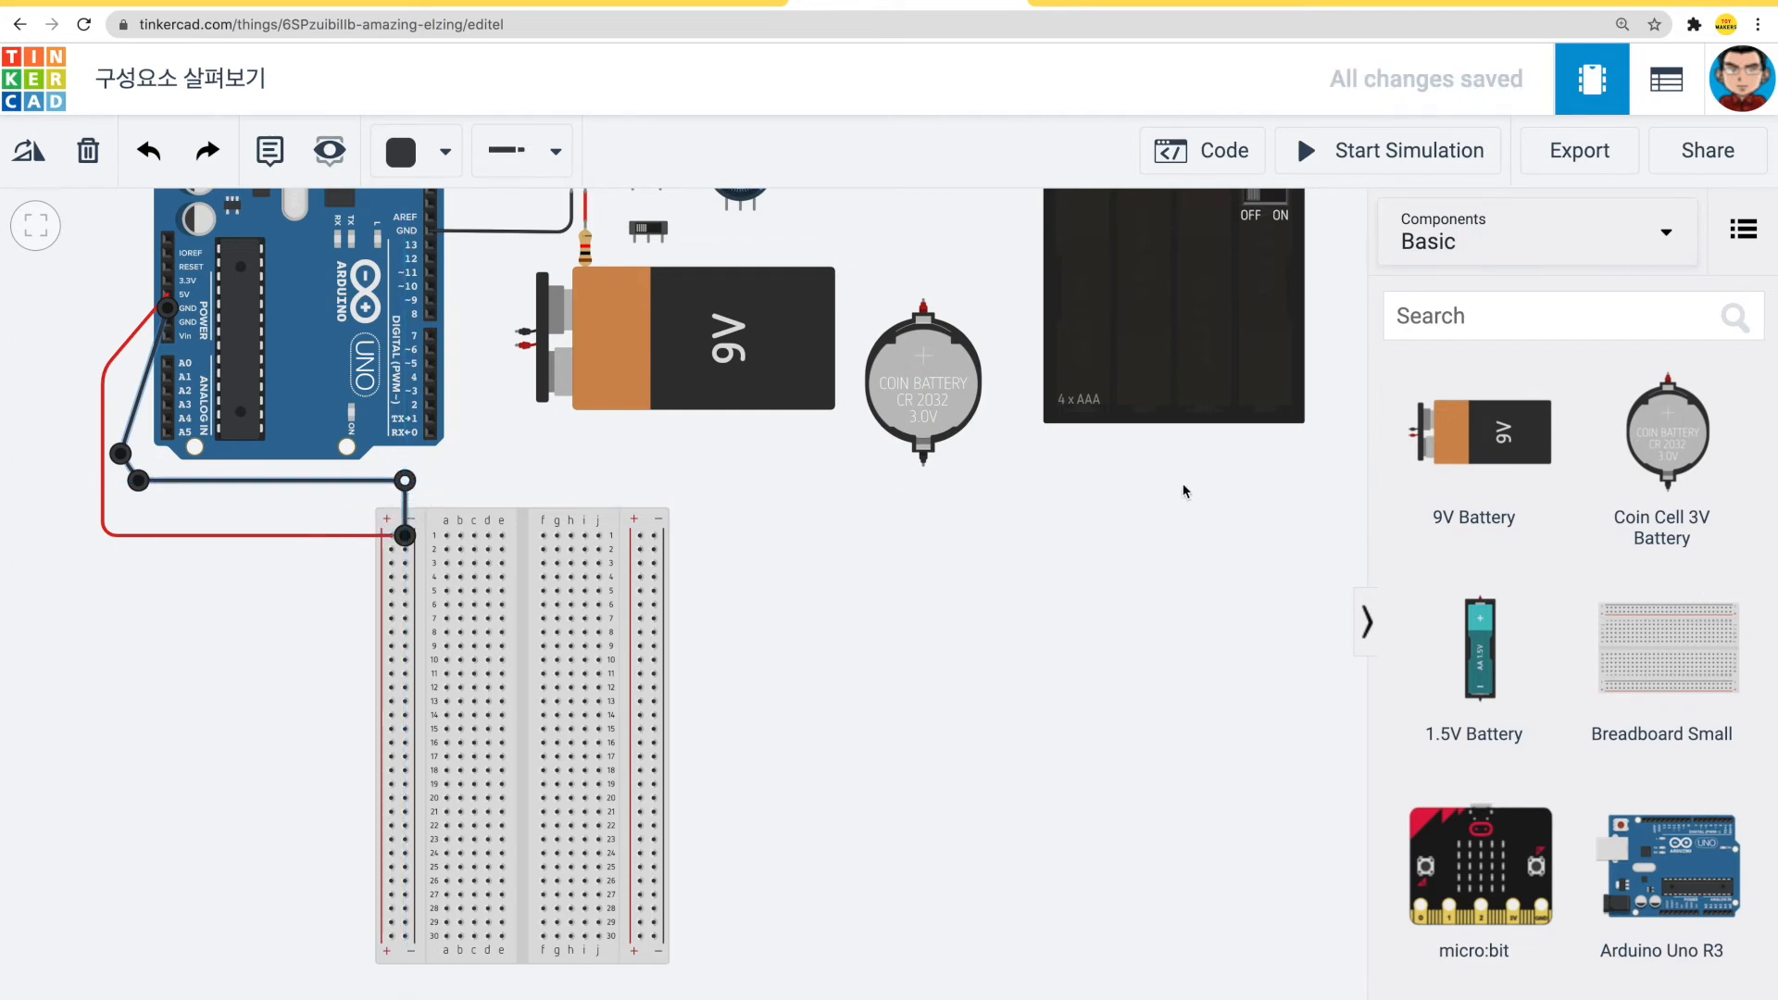
- Place a red LED on the breadboard, turned horizontally with its legs in rows 4 and 5 of the left half
{"action": "scroll", "coordinate": [1527, 533], "scroll_direction": "up", "scroll_amount": 7}
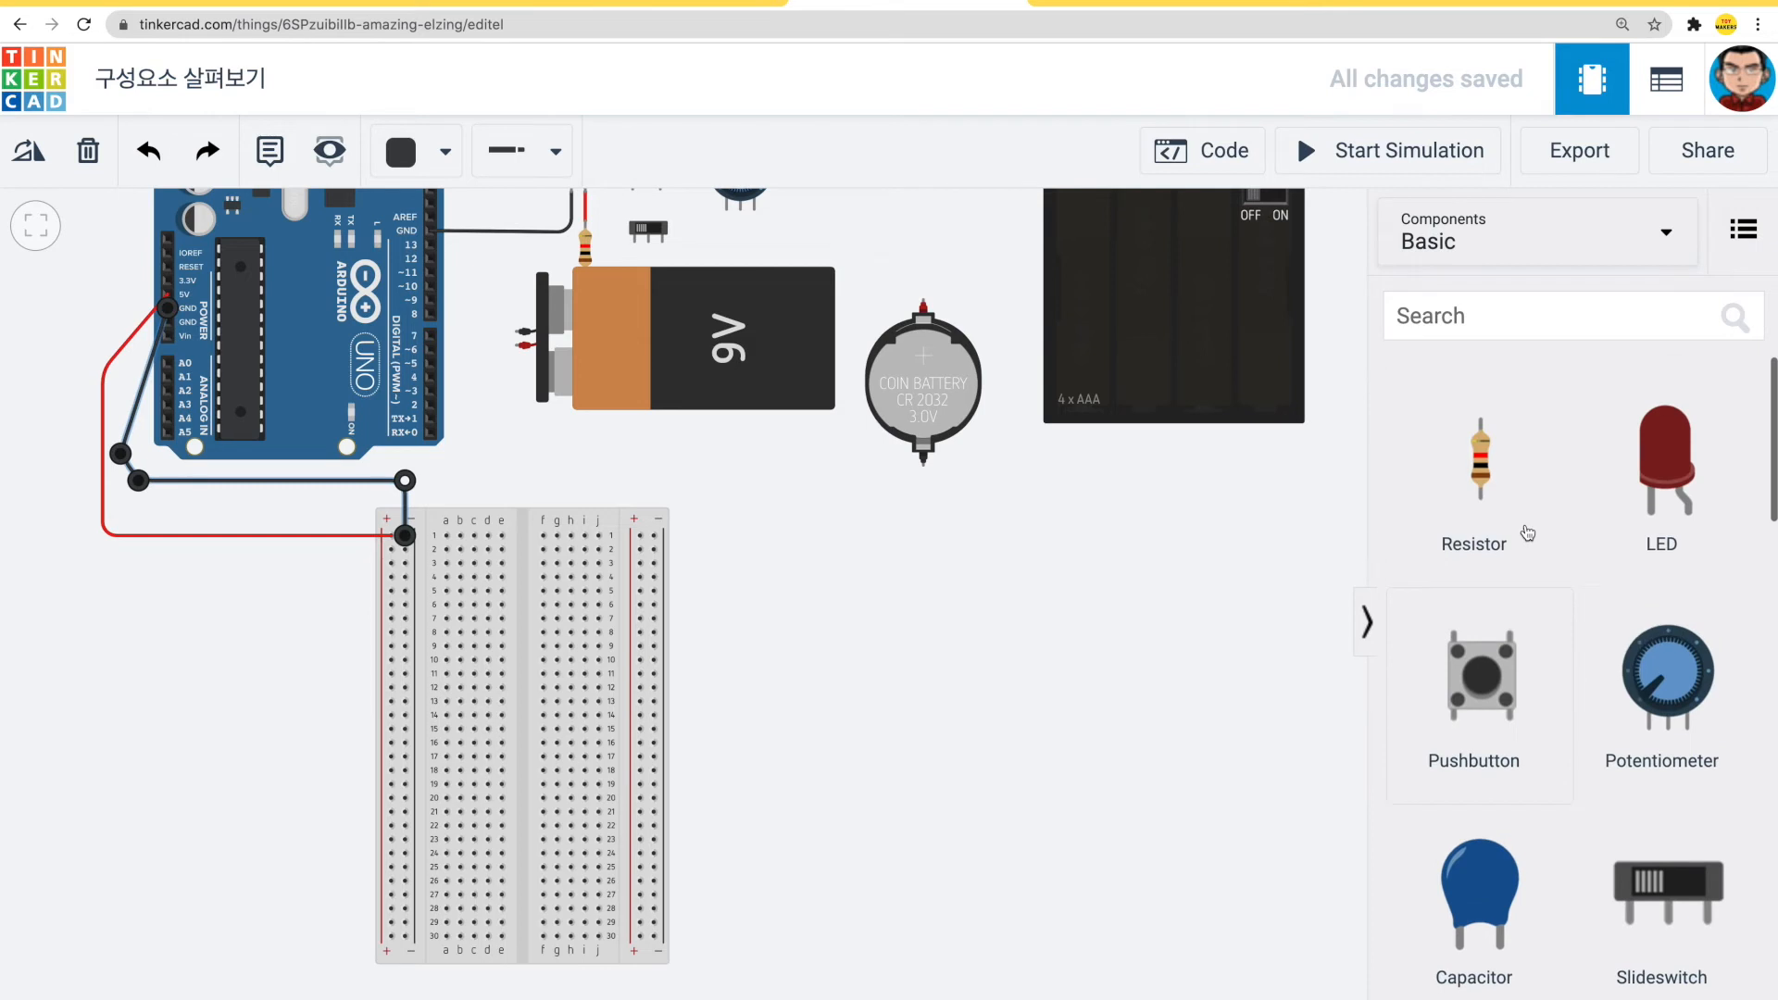
{"action": "left_click", "coordinate": [810, 607]}
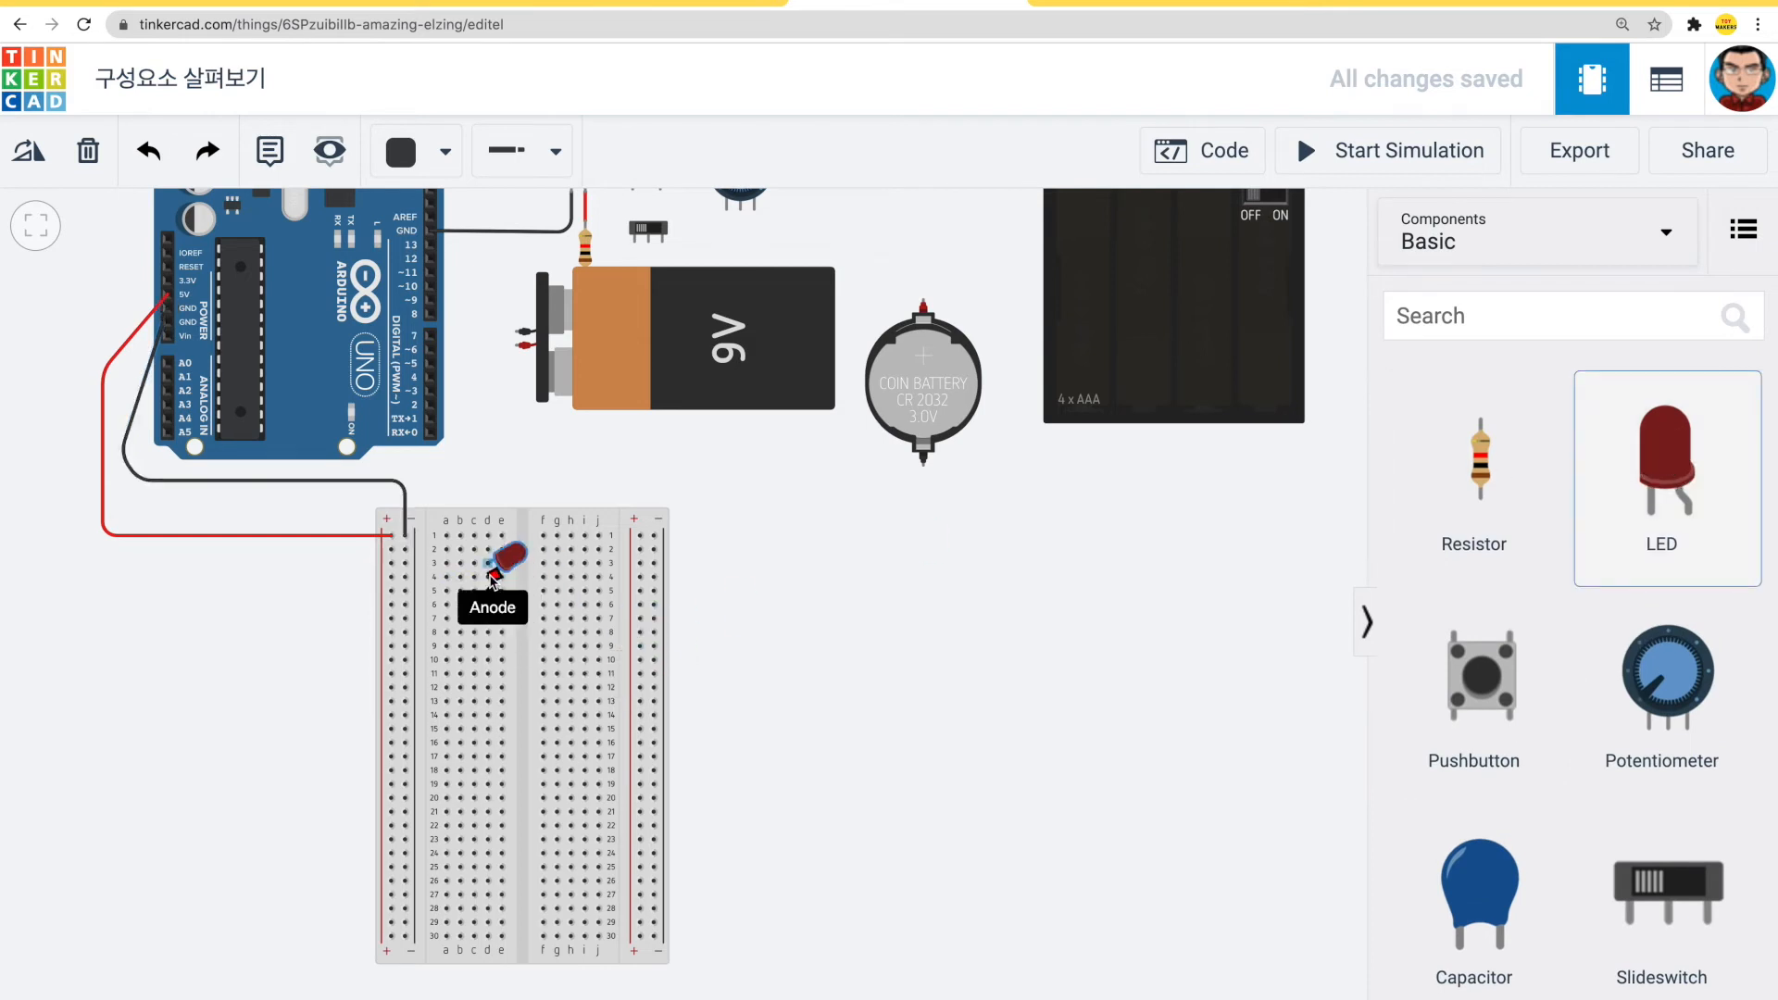
{"action": "left_click", "coordinate": [567, 634]}
{"action": "left_click", "coordinate": [772, 645]}
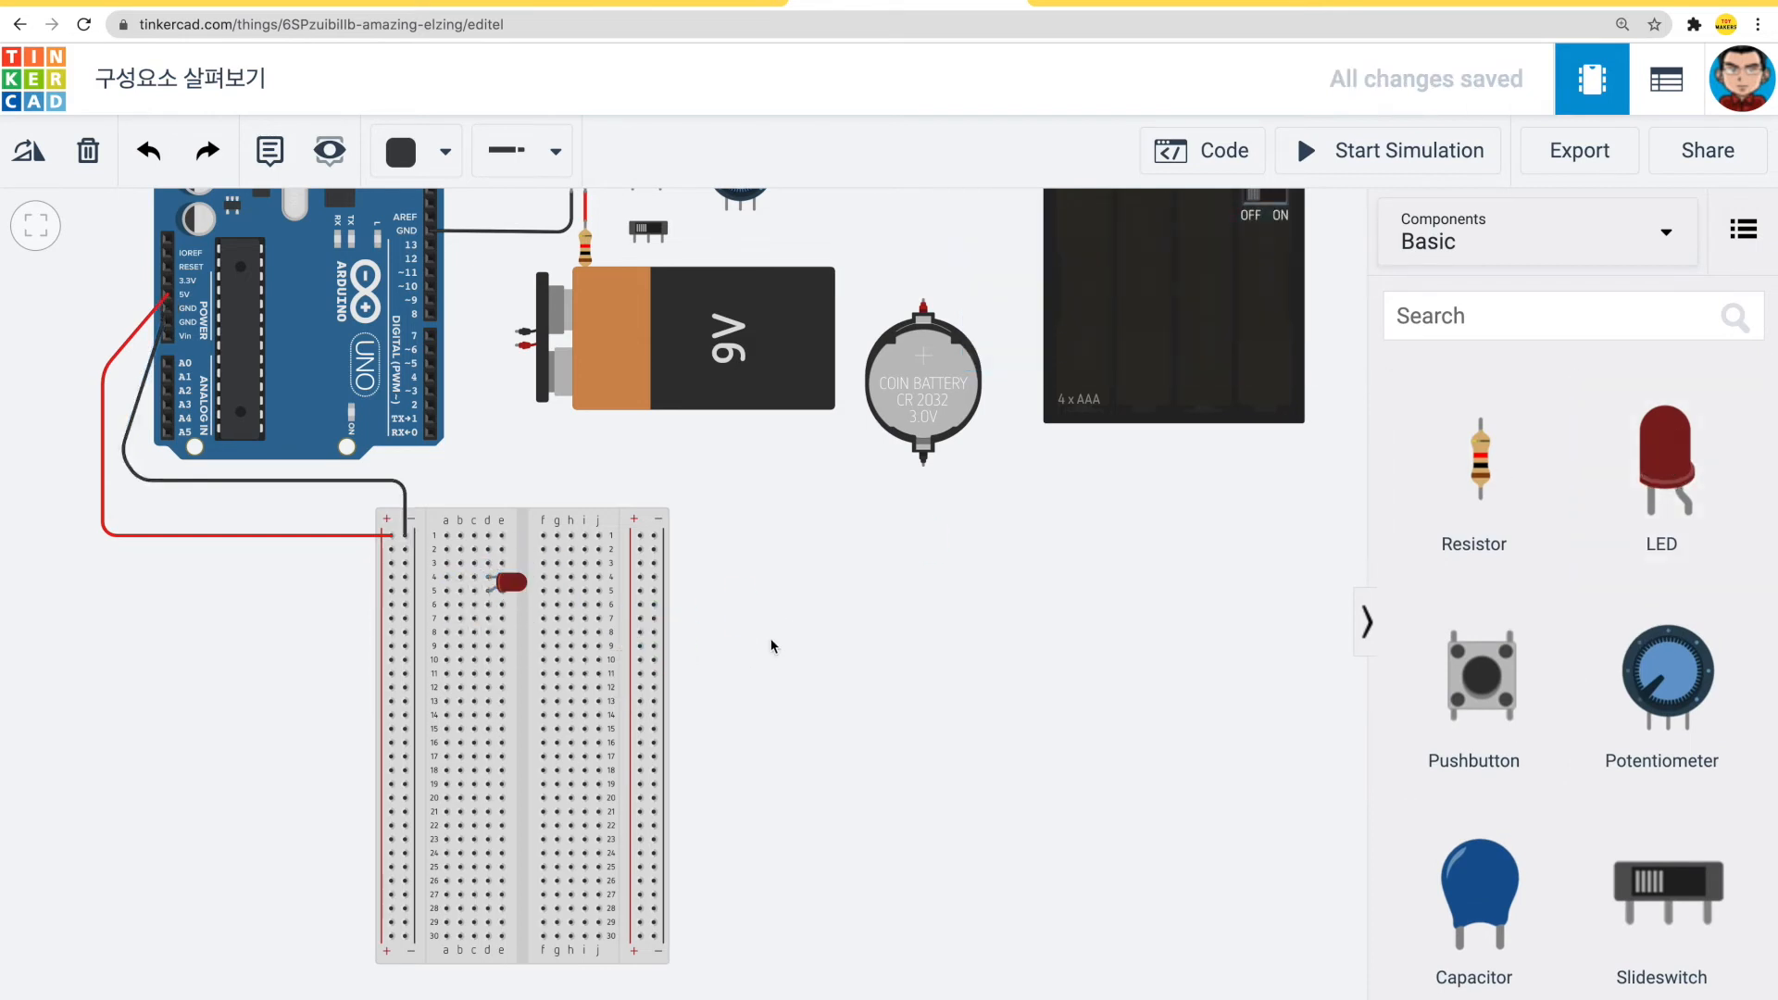
- Duplicate the red LED twice down the breadboard, with the copies' legs in rows 8–9 and 12–13
{"action": "left_click", "coordinate": [514, 587]}
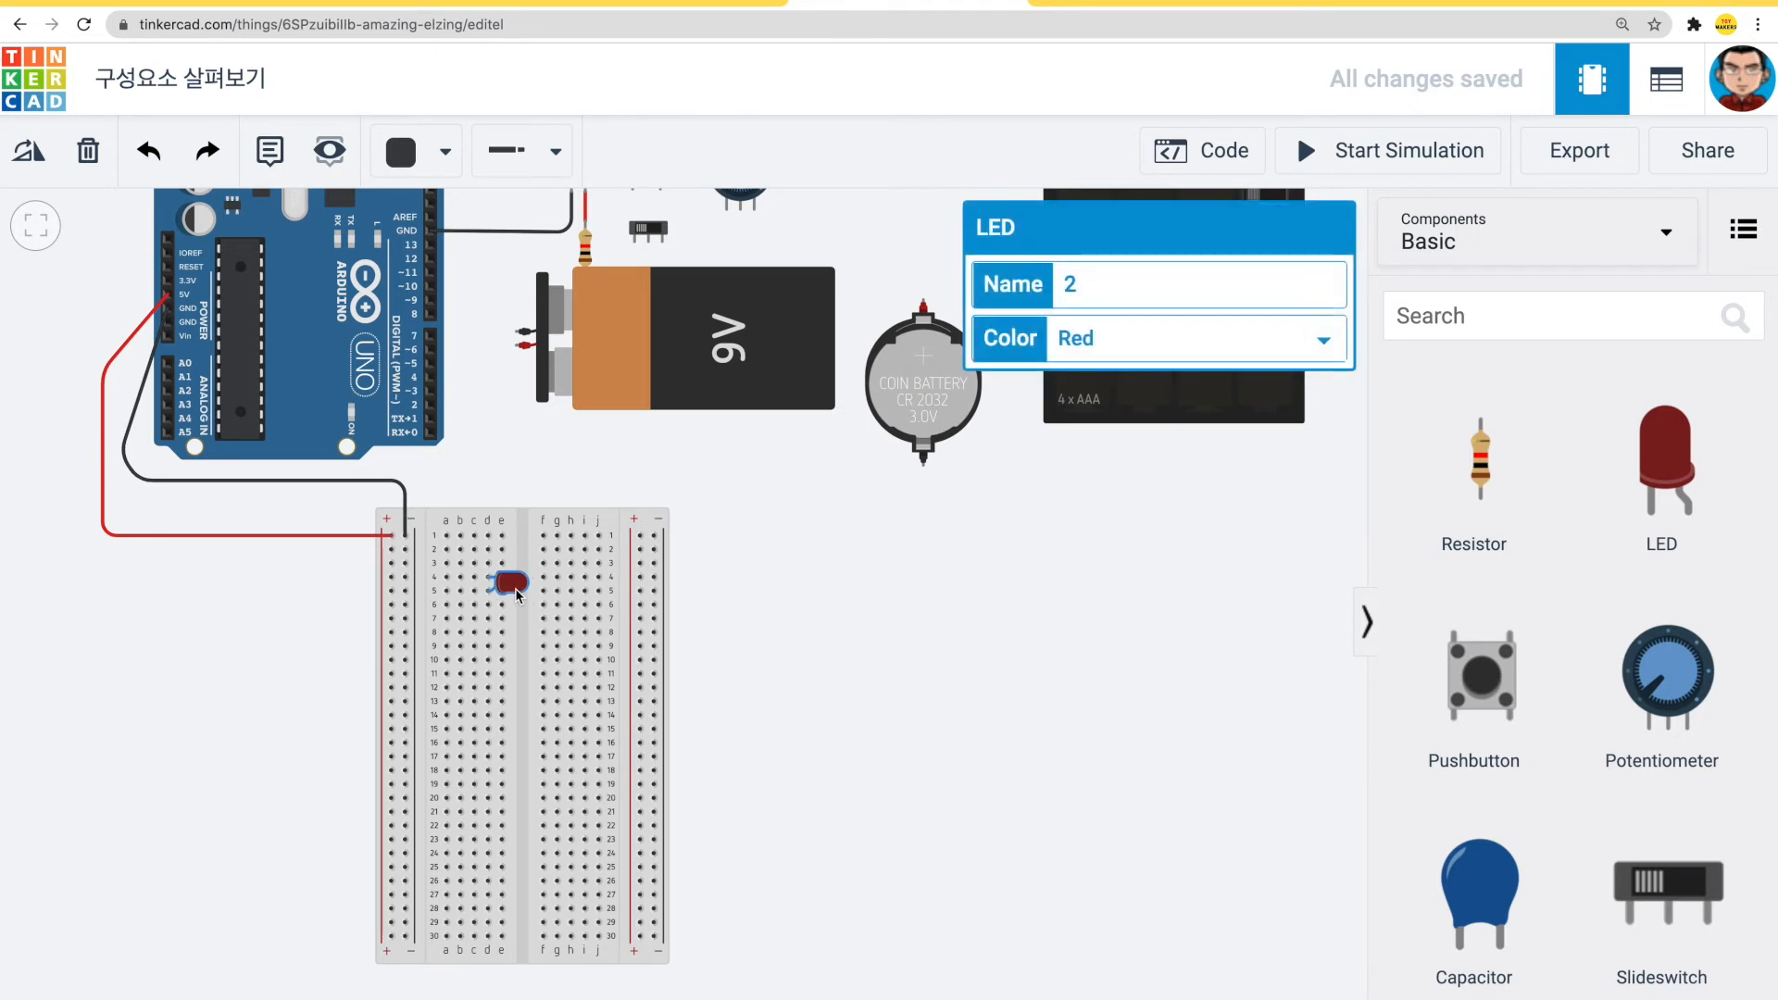
{"action": "key", "text": "ctrl+d"}
{"action": "left_click_drag", "start_coordinate": [514, 587], "coordinate": [493, 705]}
{"action": "key", "text": "ctrl+d"}
- Move the Arduino slightly up and to the right, keeping its wires attached
{"action": "left_click_drag", "start_coordinate": [689, 594], "coordinate": [786, 612]}
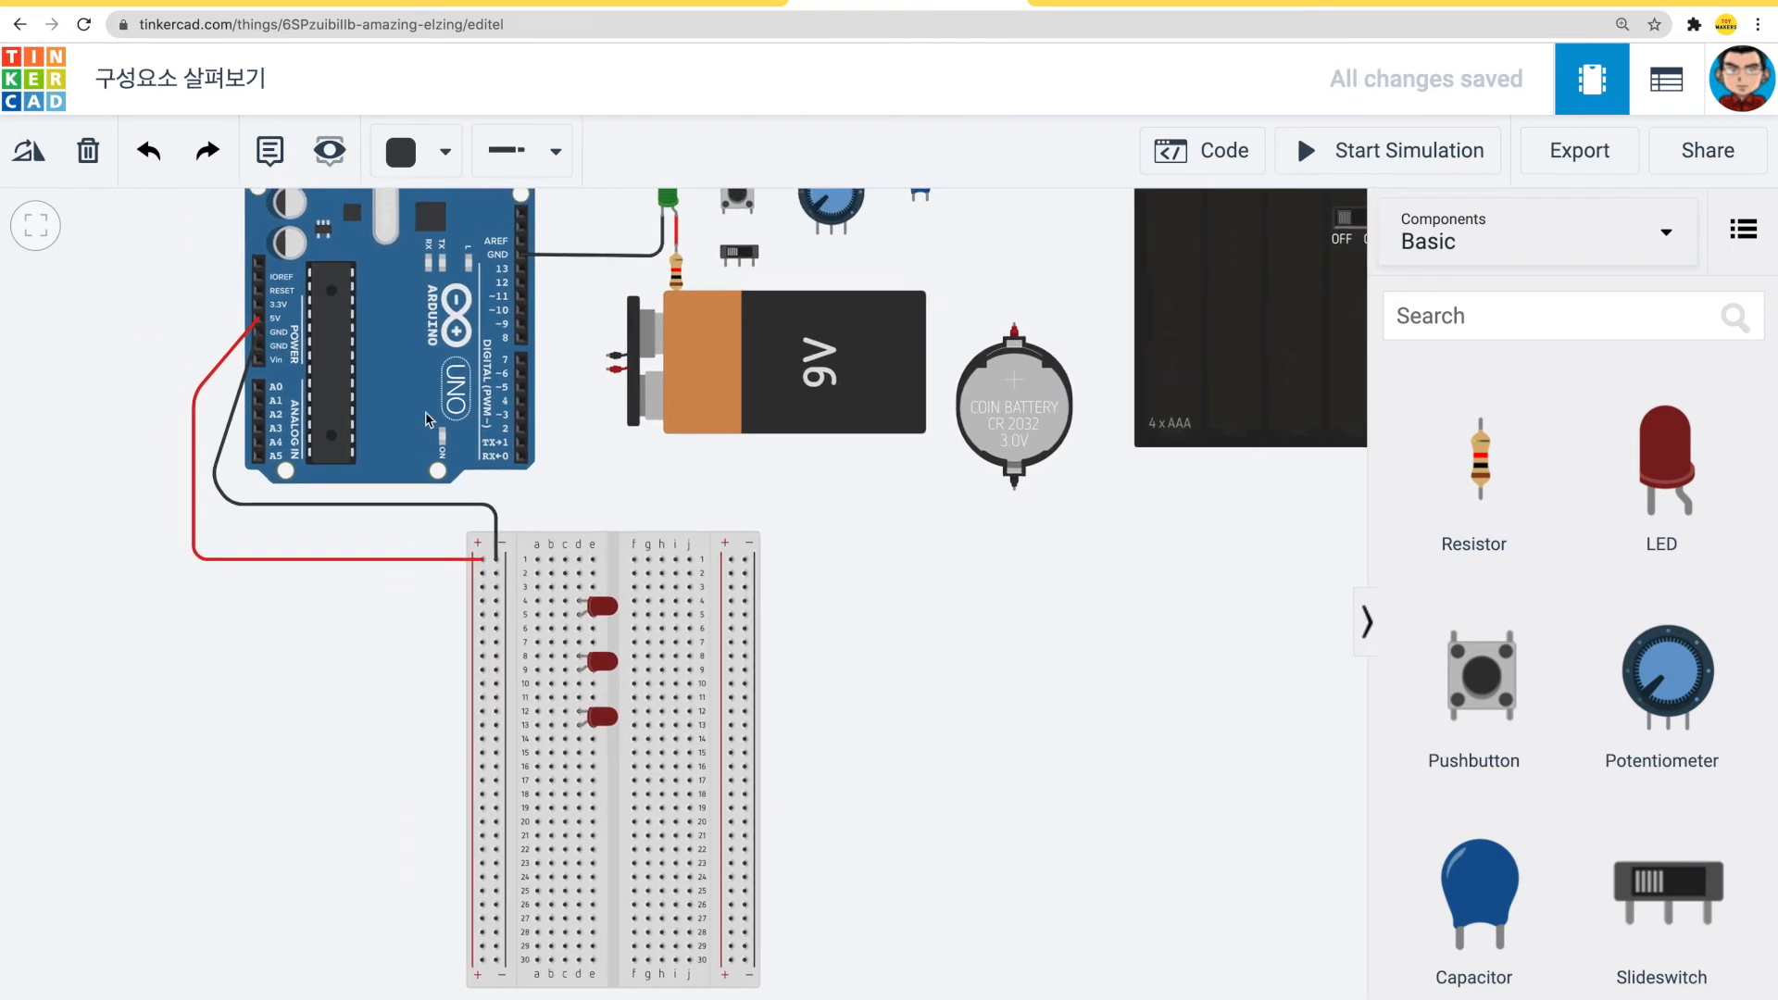
{"action": "left_click_drag", "start_coordinate": [146, 316], "coordinate": [175, 504]}
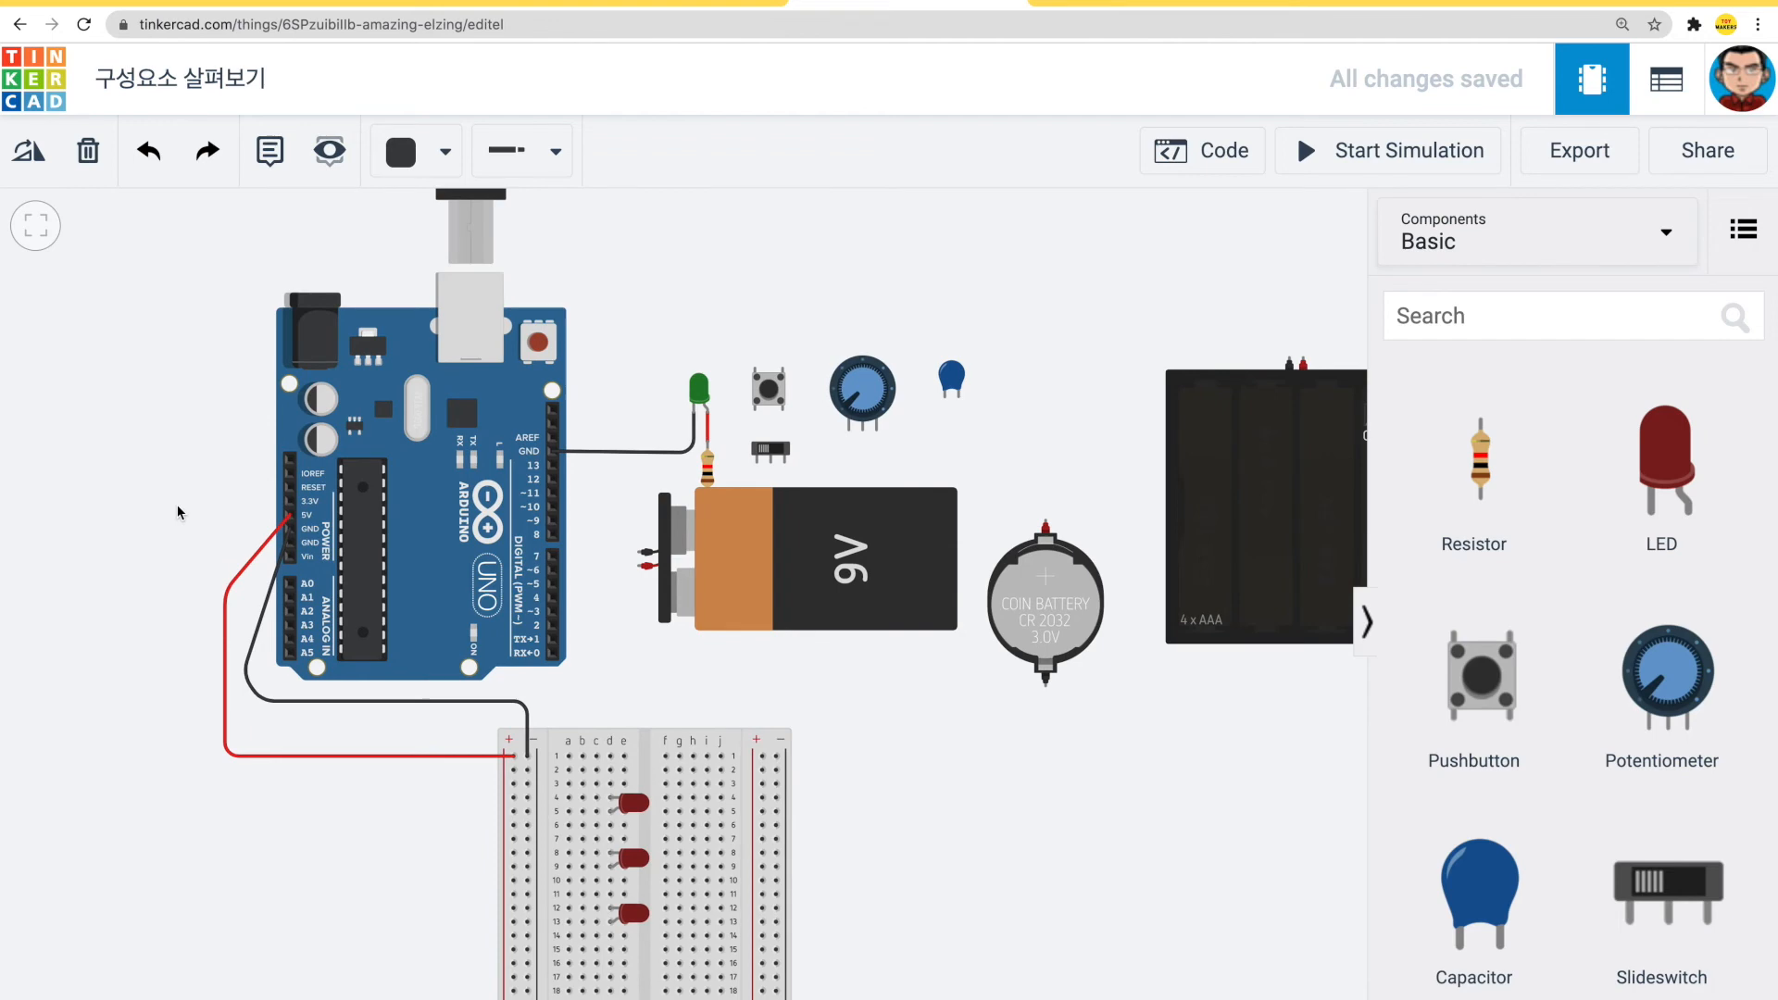
{"action": "scroll", "coordinate": [448, 350], "scroll_direction": "up", "scroll_amount": 3}
{"action": "left_click_drag", "start_coordinate": [519, 309], "coordinate": [686, 349]}
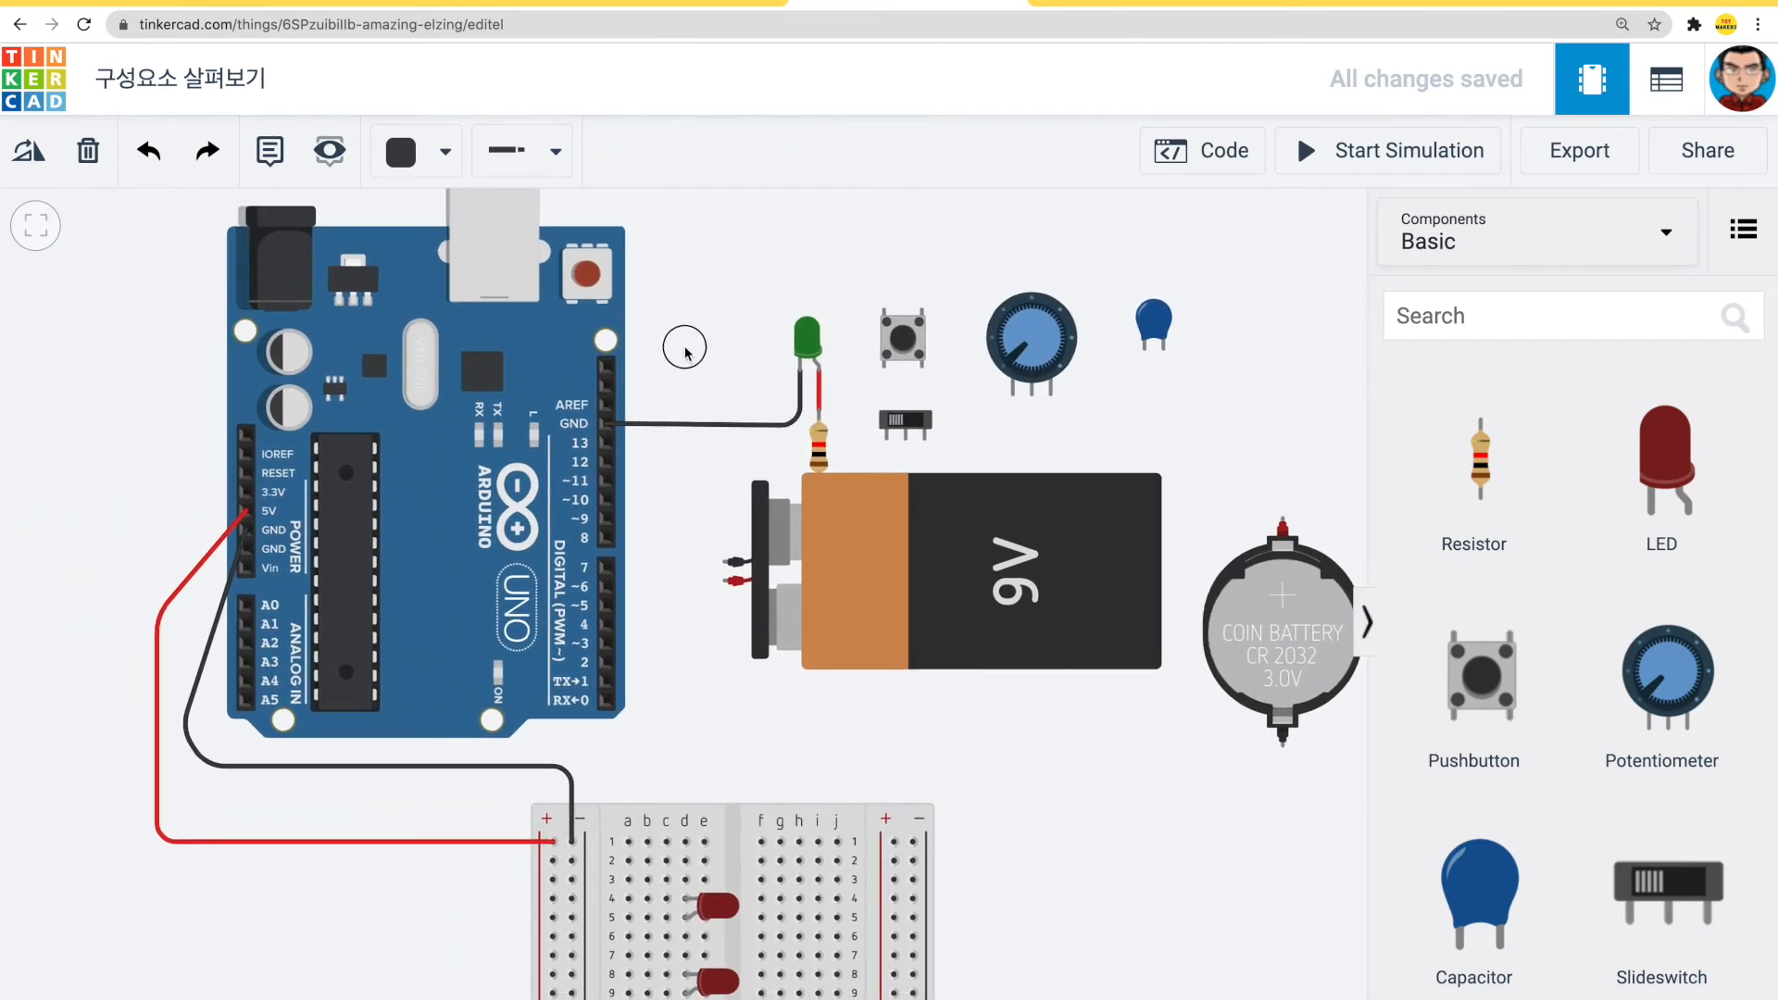
{"action": "left_click_drag", "start_coordinate": [255, 562], "coordinate": [281, 550]}
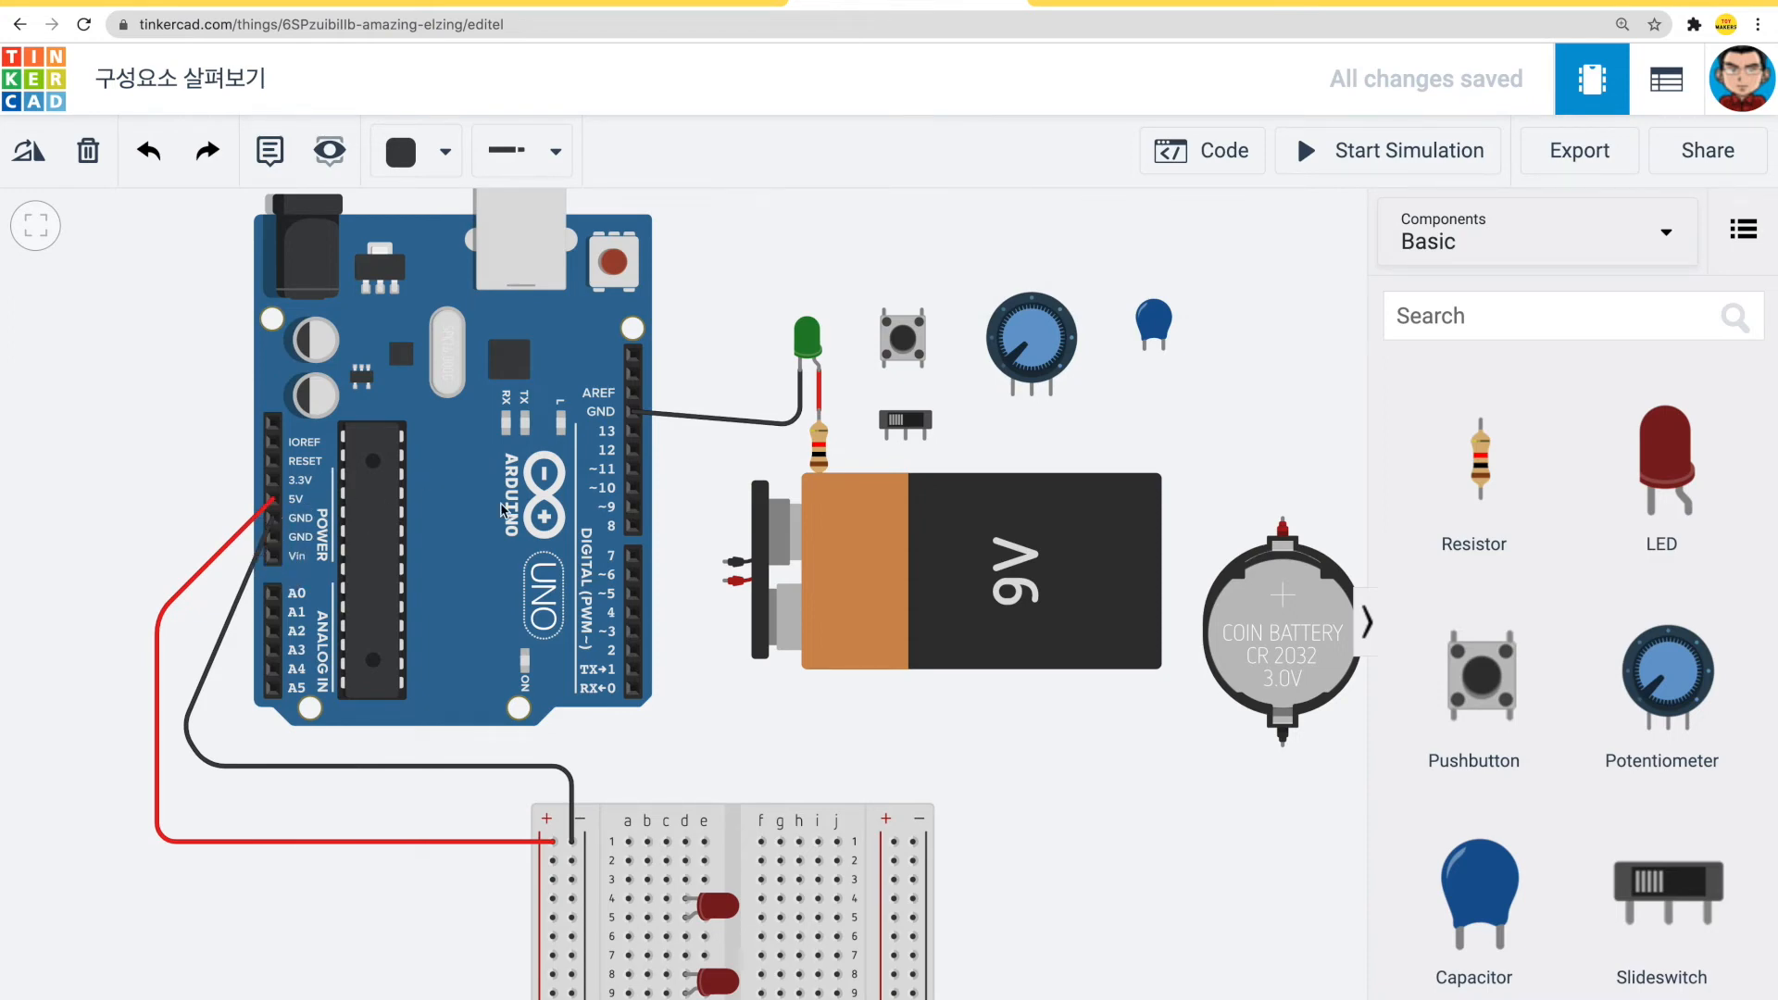
- Examine the black wire at the Arduino's digital-side GND pin and the red wire feeding the breadboard's left positive rail
{"action": "left_click", "coordinate": [633, 414]}
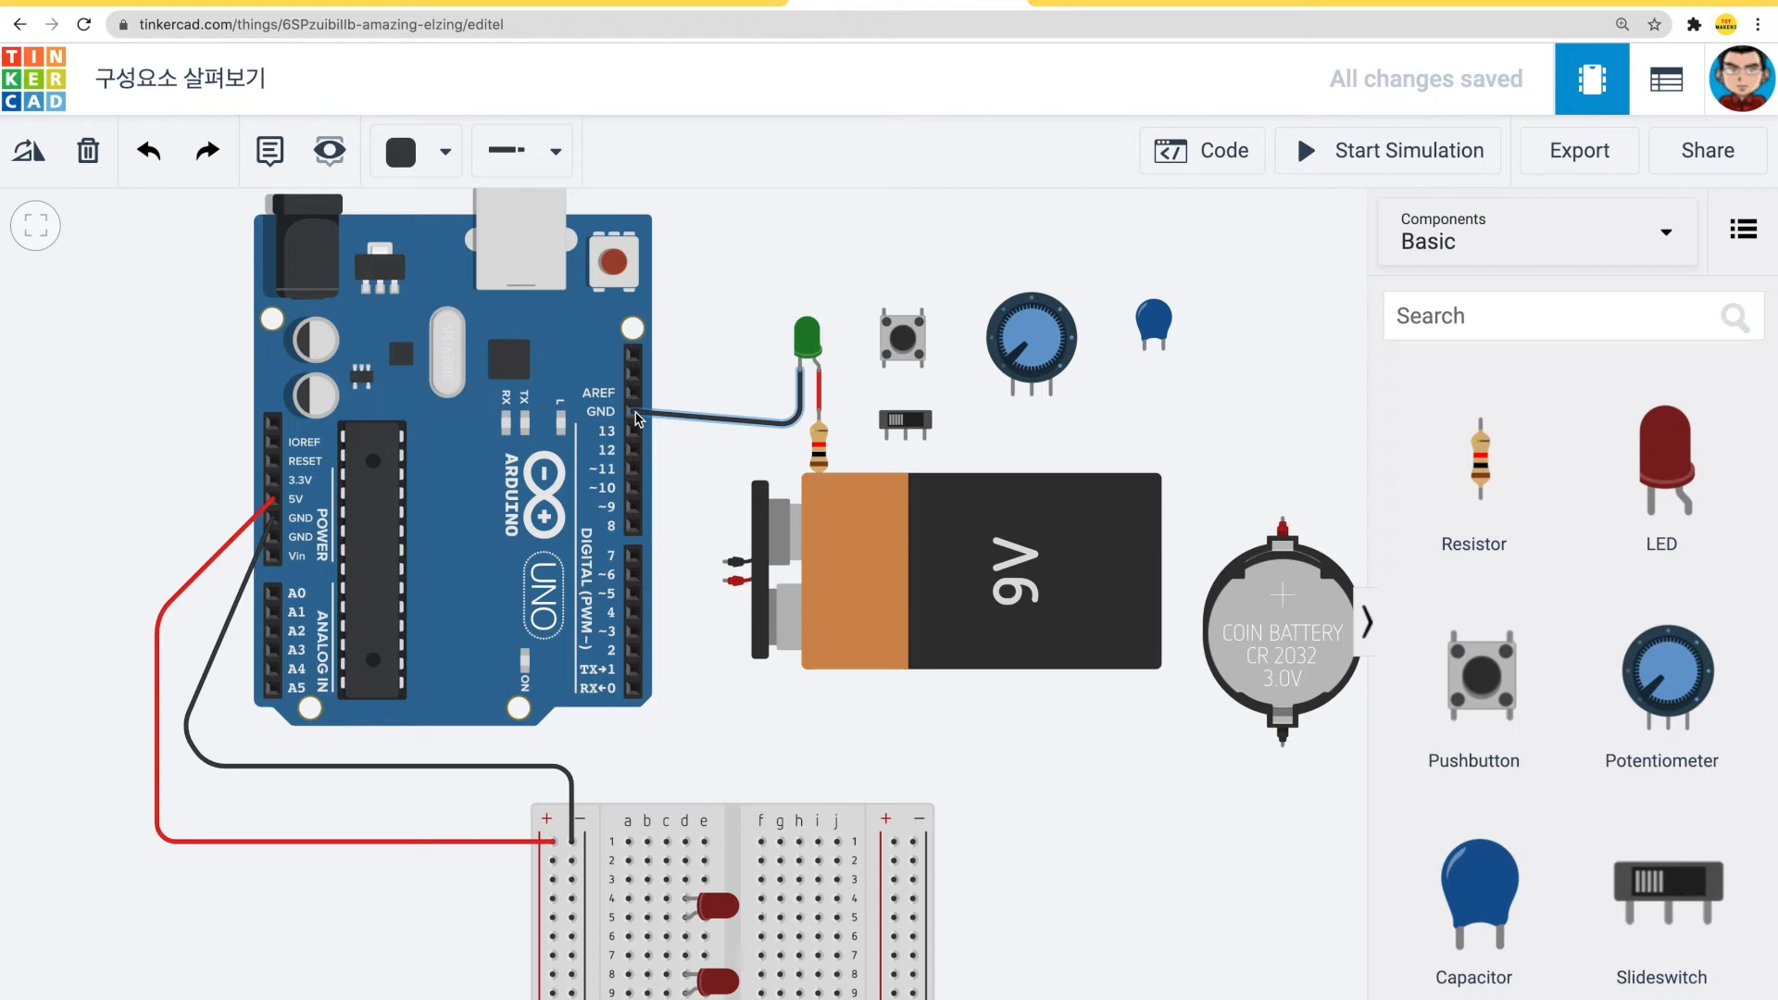
{"action": "left_click_drag", "start_coordinate": [707, 451], "coordinate": [666, 381]}
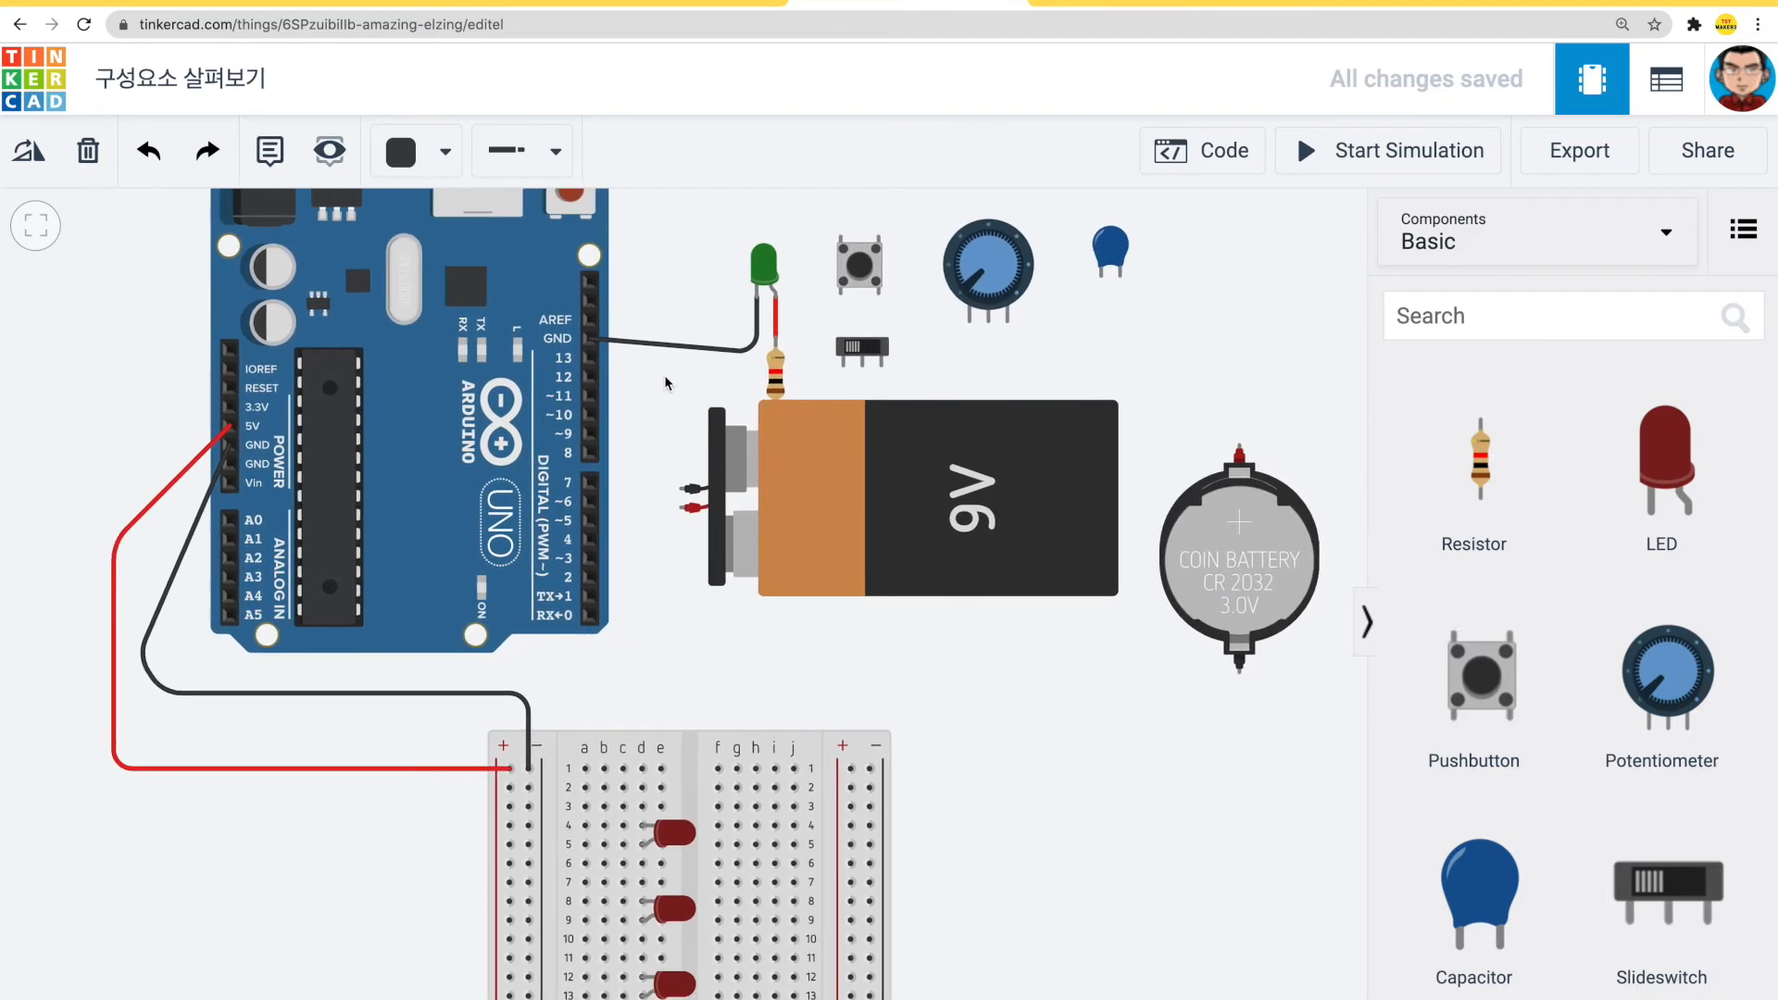
{"action": "scroll", "coordinate": [672, 654], "scroll_direction": "down", "scroll_amount": 5}
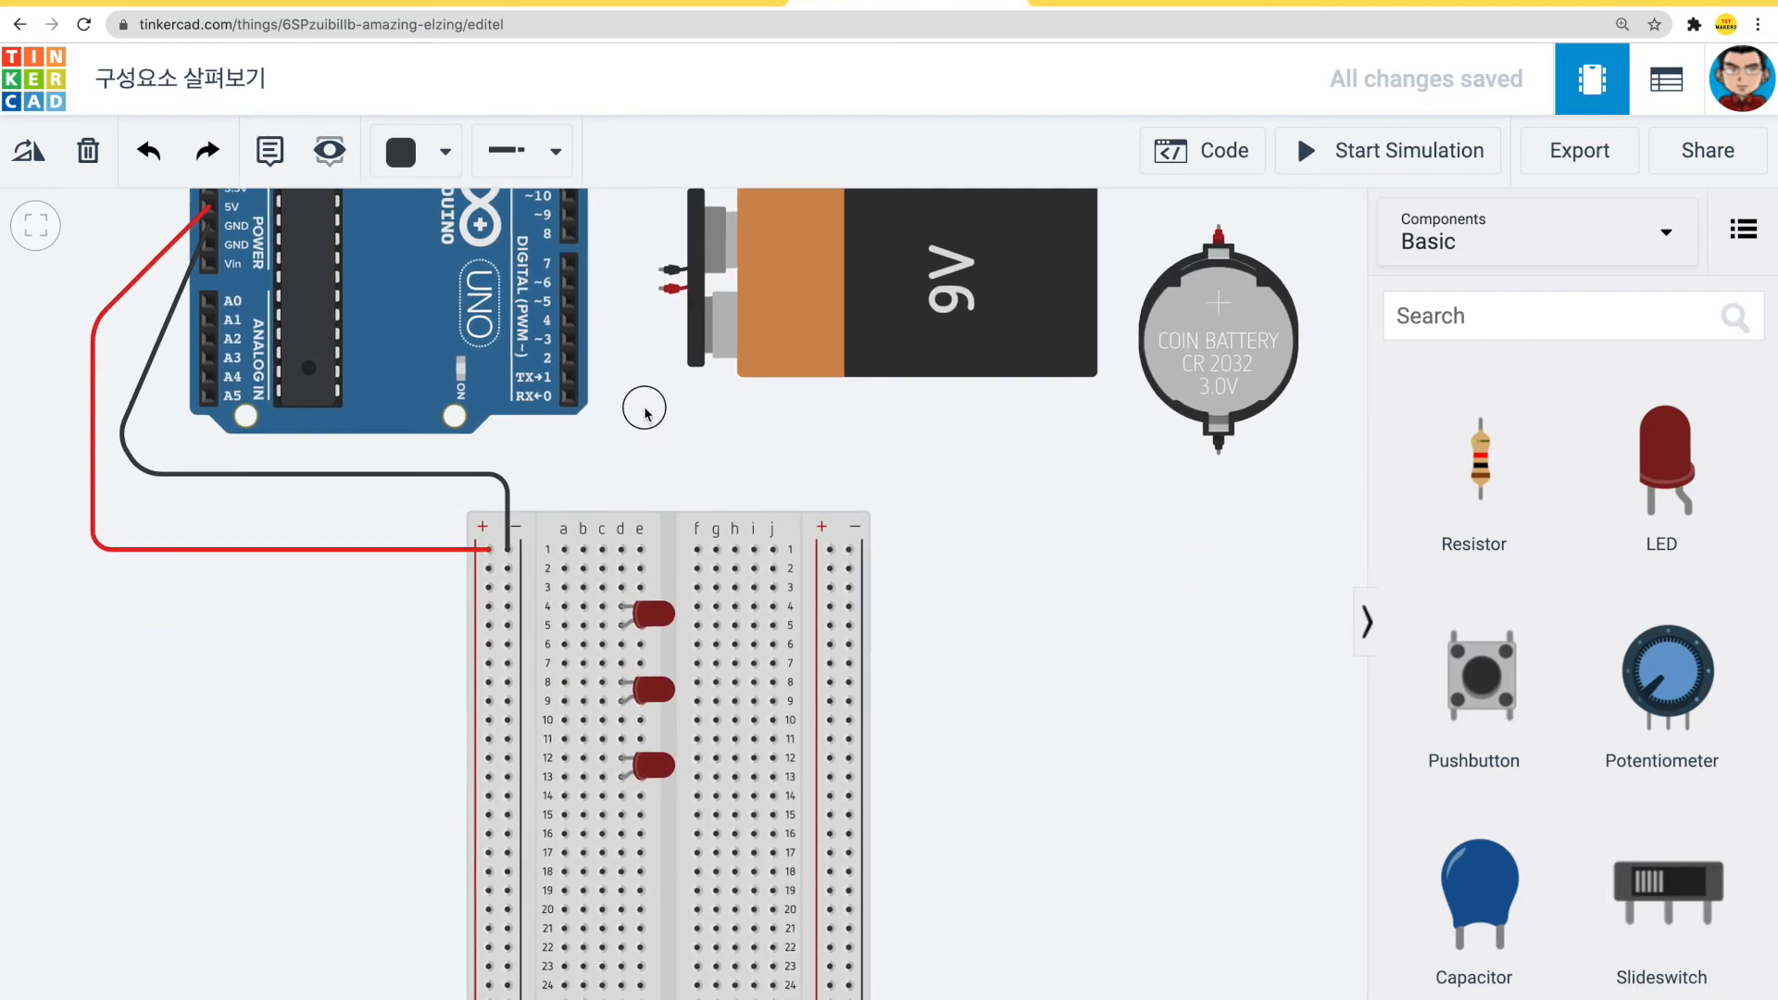
{"action": "scroll", "coordinate": [946, 511], "scroll_direction": "down", "scroll_amount": 1}
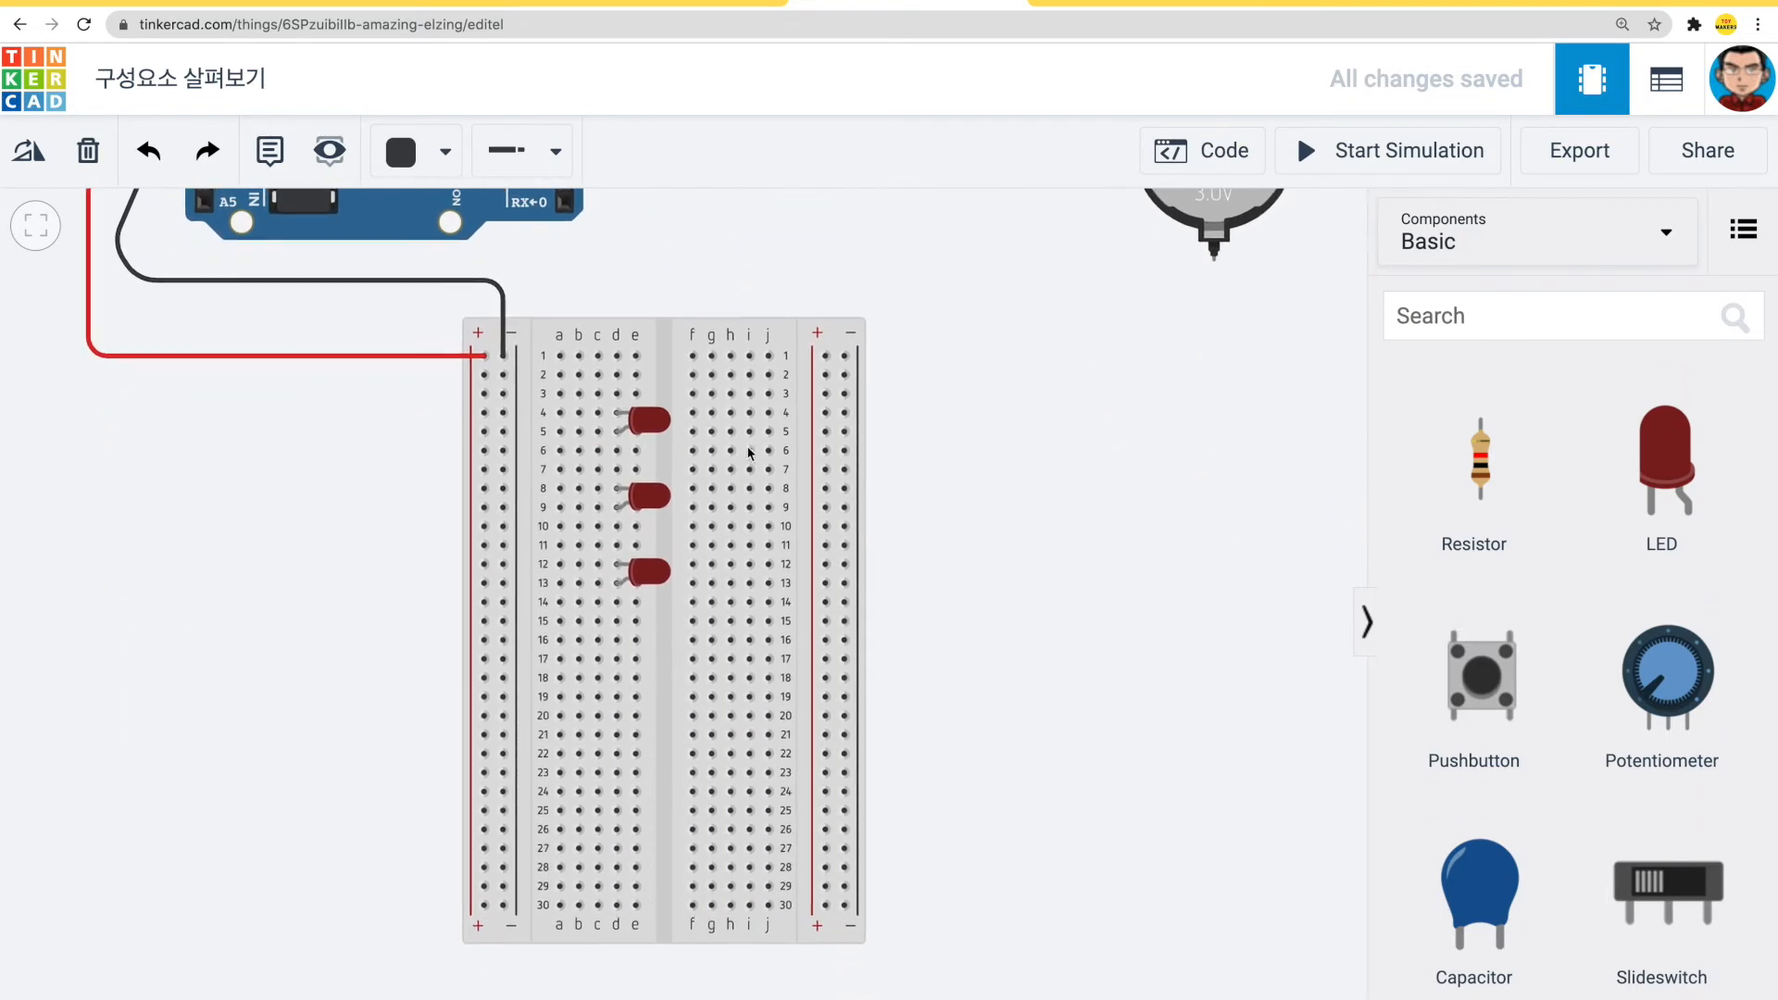
{"action": "left_click", "coordinate": [467, 355]}
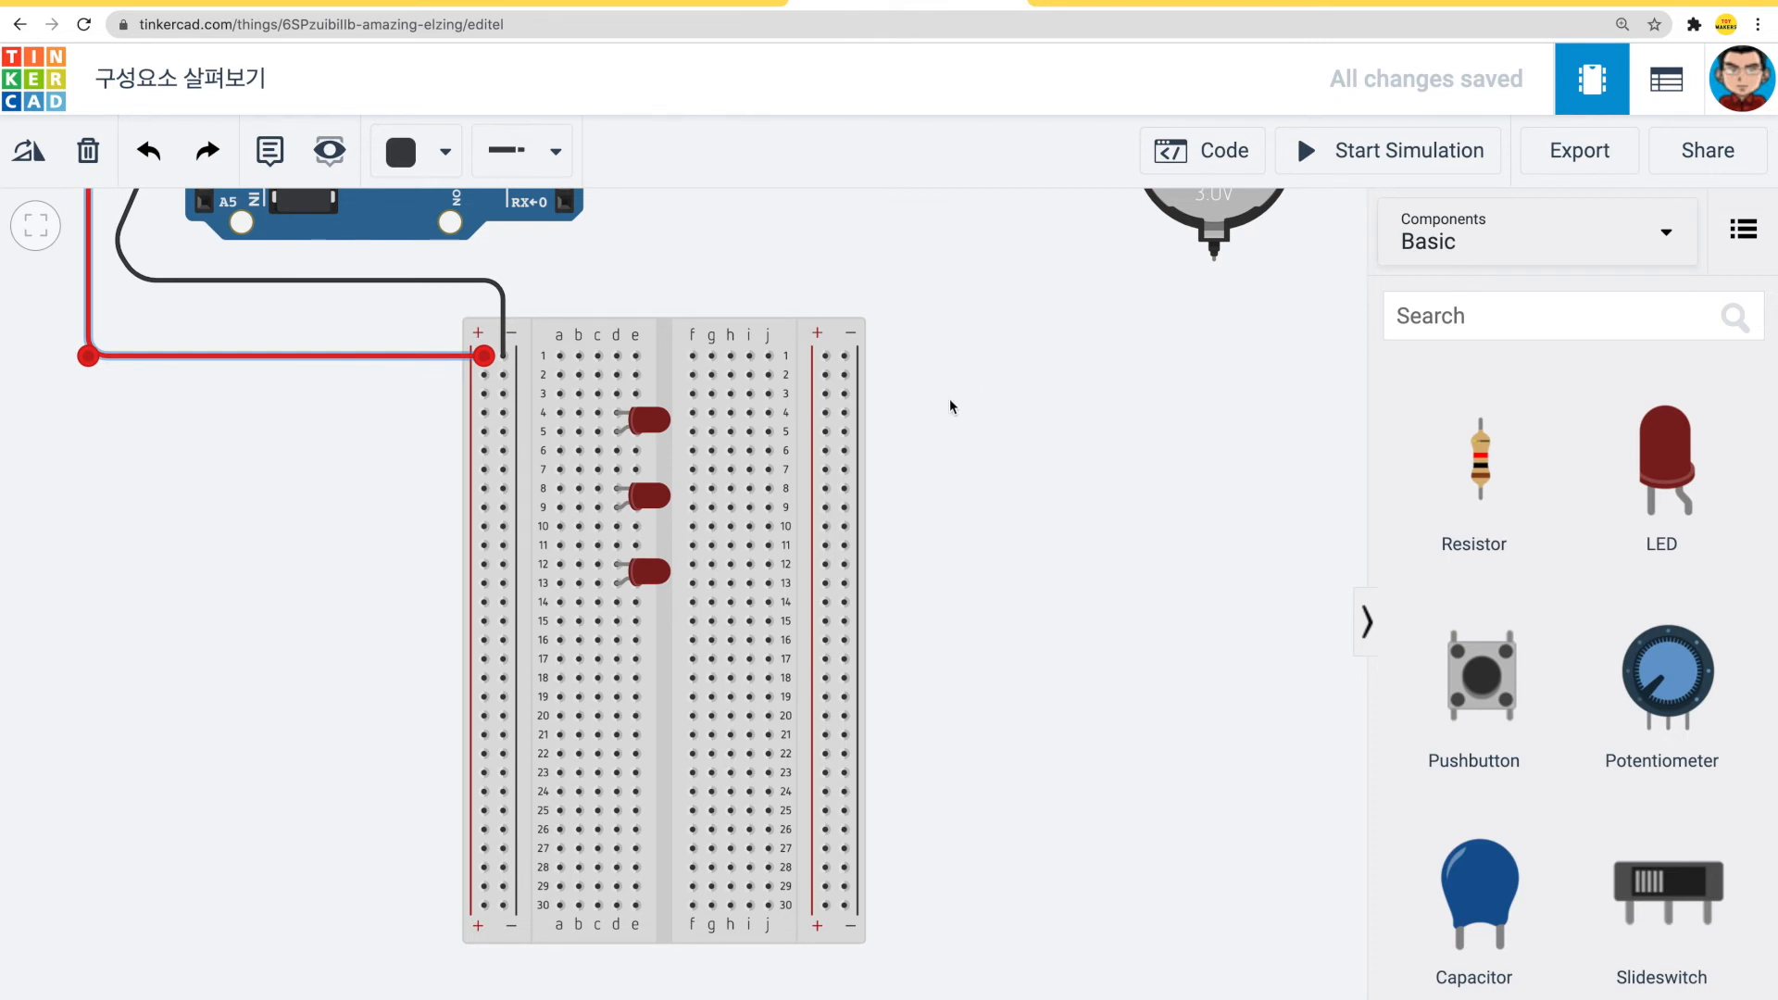
{"action": "left_click_drag", "start_coordinate": [948, 401], "coordinate": [896, 385]}
- Place a micro:bit to the right of the breadboard
{"action": "scroll", "coordinate": [1509, 579], "scroll_direction": "down", "scroll_amount": 5}
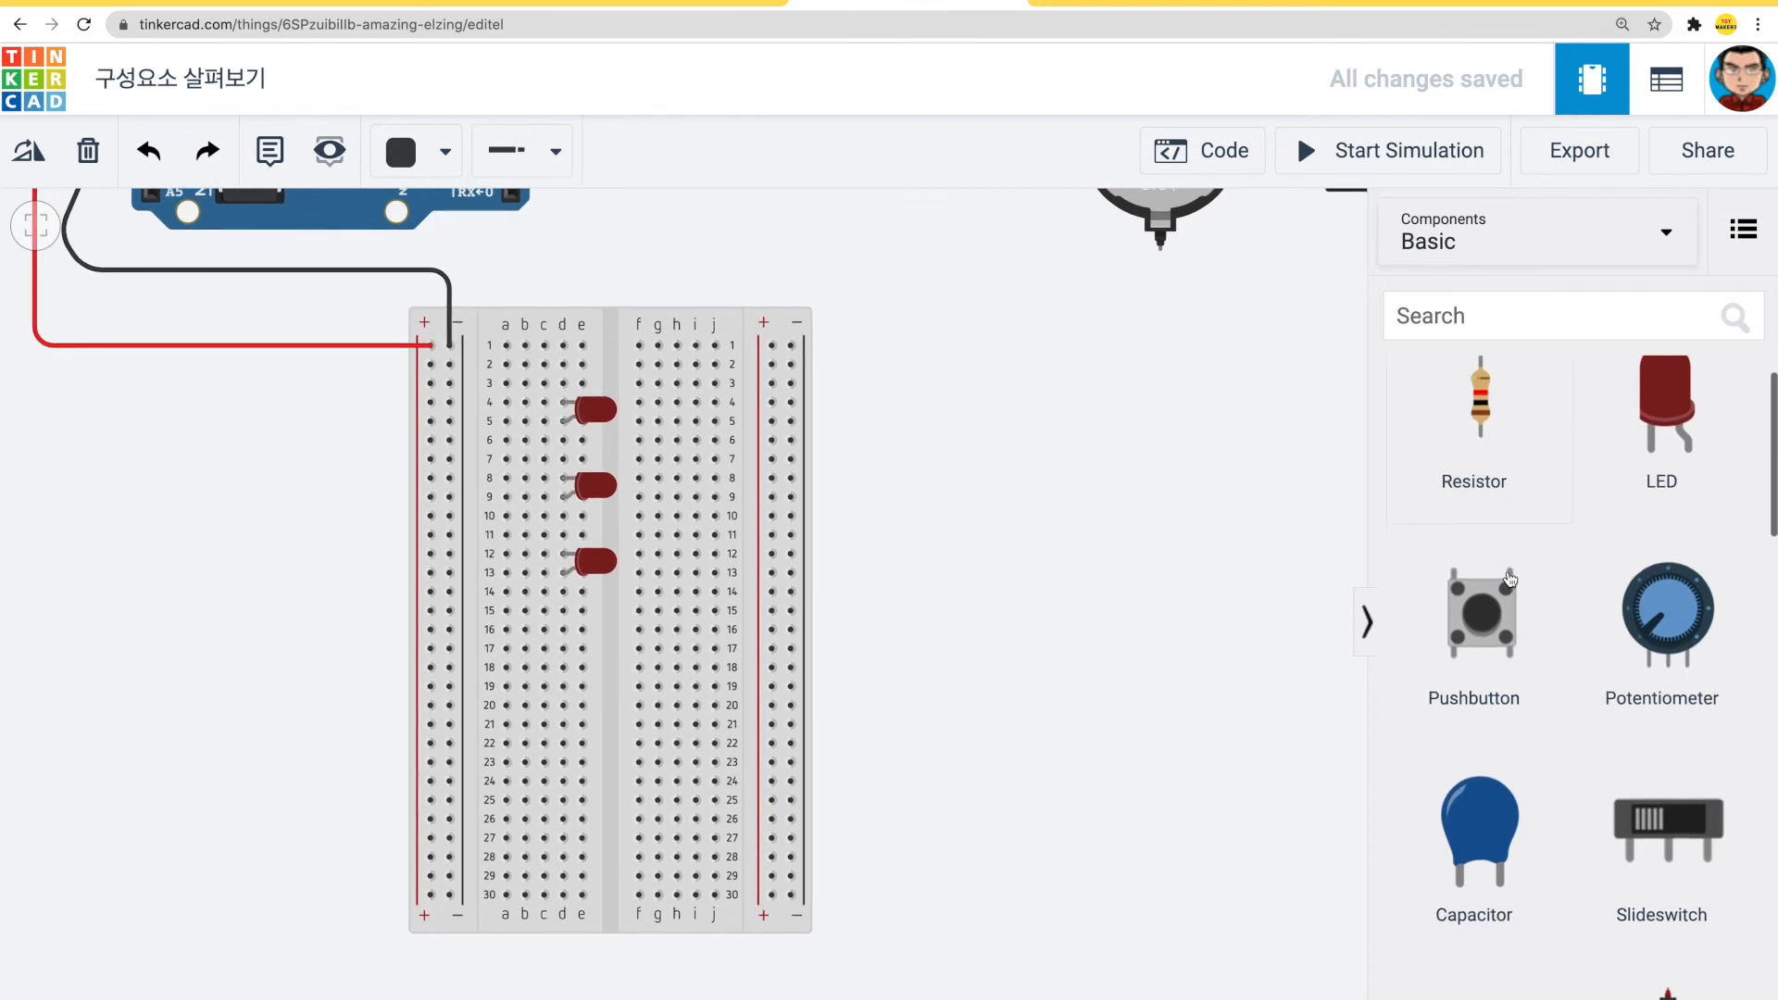
{"action": "scroll", "coordinate": [1509, 579], "scroll_direction": "down", "scroll_amount": 5}
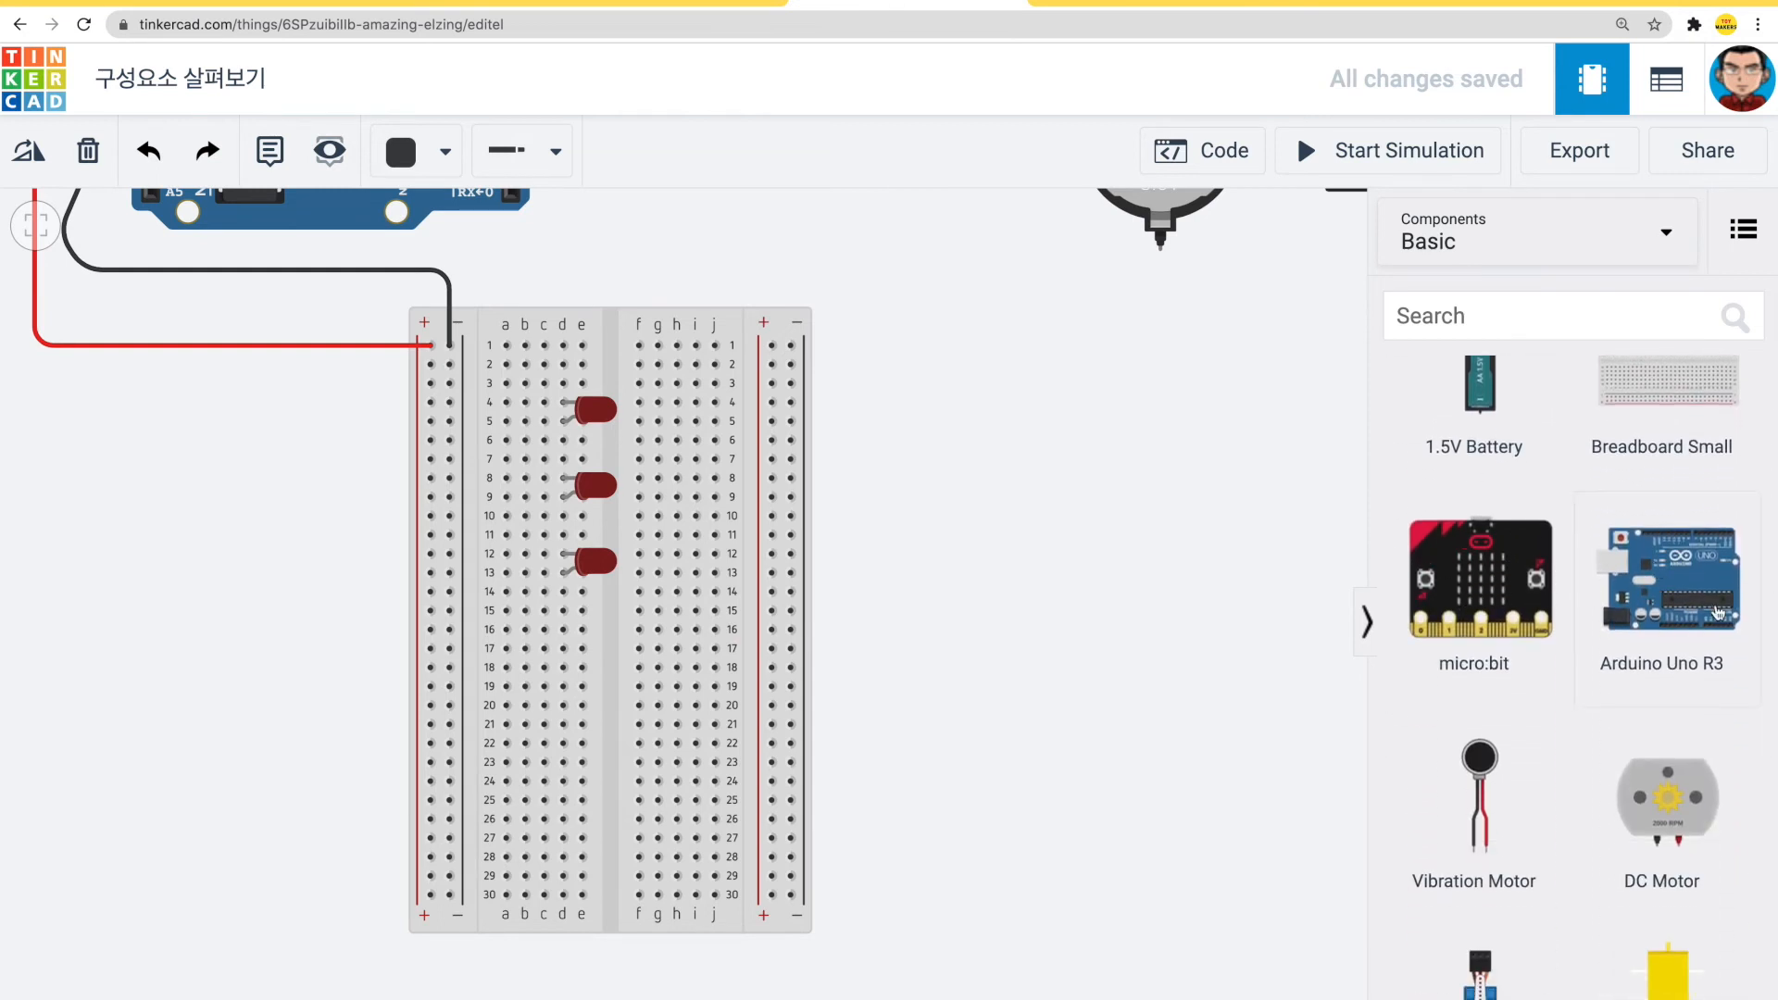
{"action": "left_click", "coordinate": [1100, 638]}
{"action": "left_click_drag", "start_coordinate": [1099, 638], "coordinate": [802, 504]}
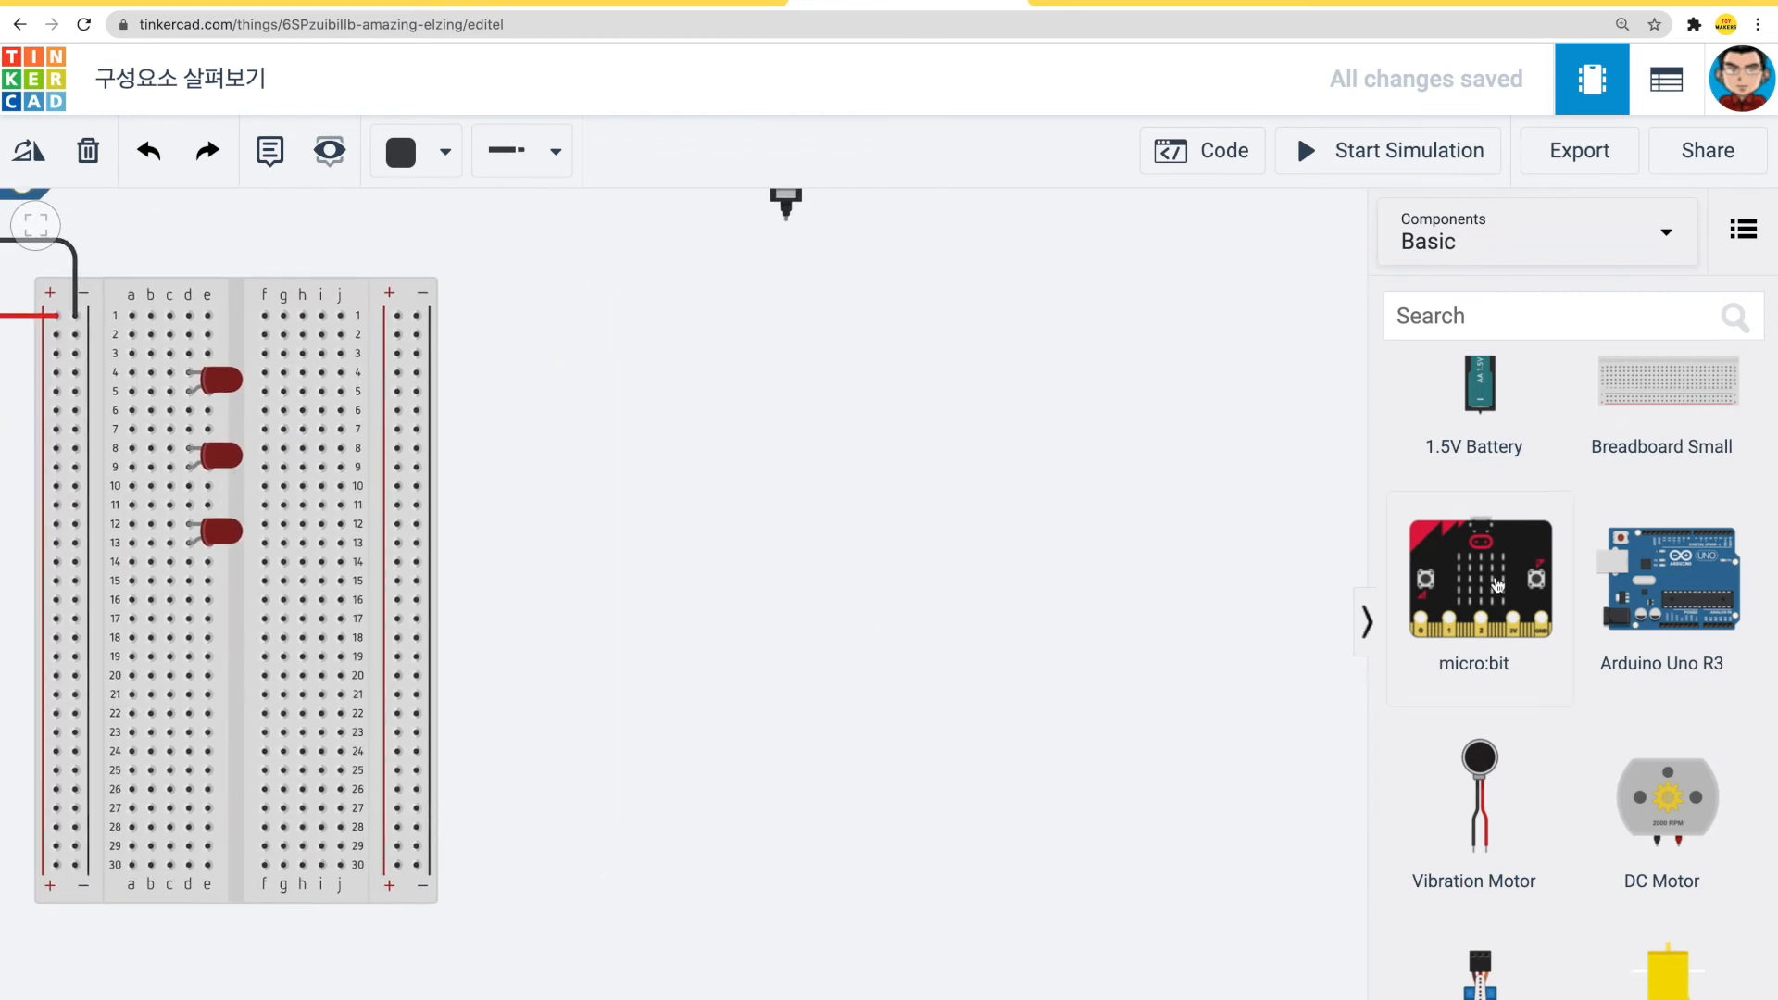
{"action": "left_click_drag", "start_coordinate": [1497, 585], "coordinate": [696, 449]}
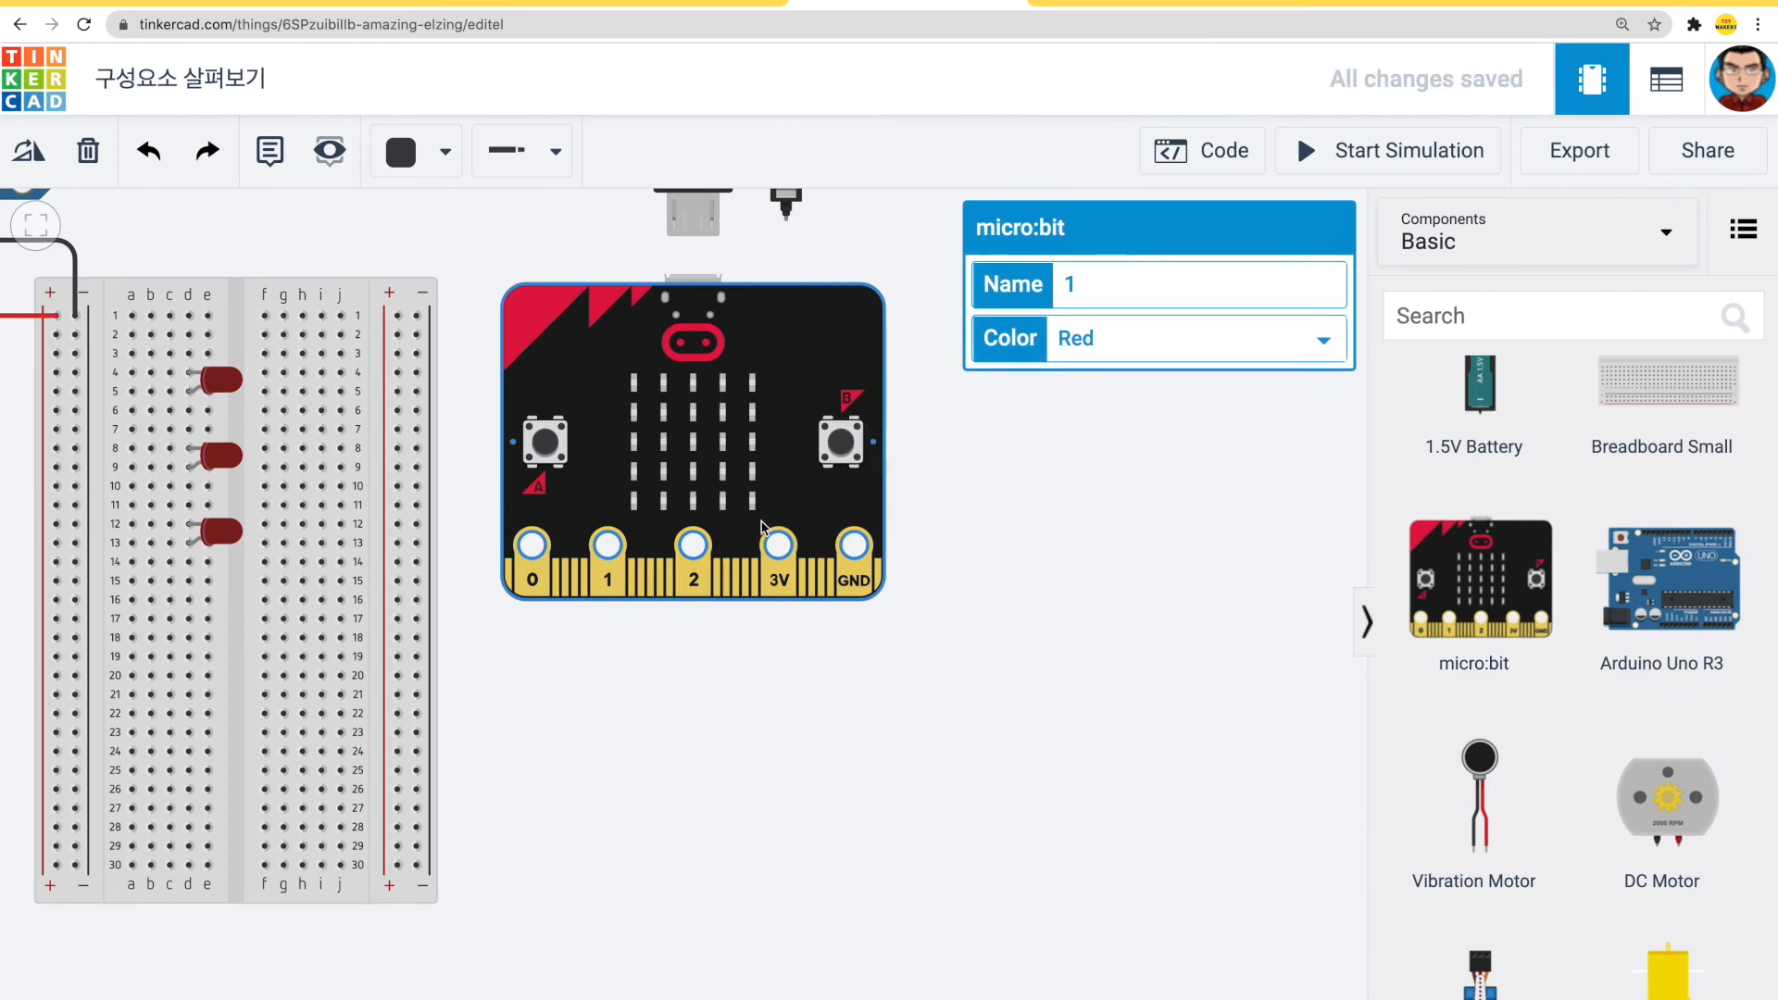
{"action": "left_click_drag", "start_coordinate": [940, 476], "coordinate": [853, 474]}
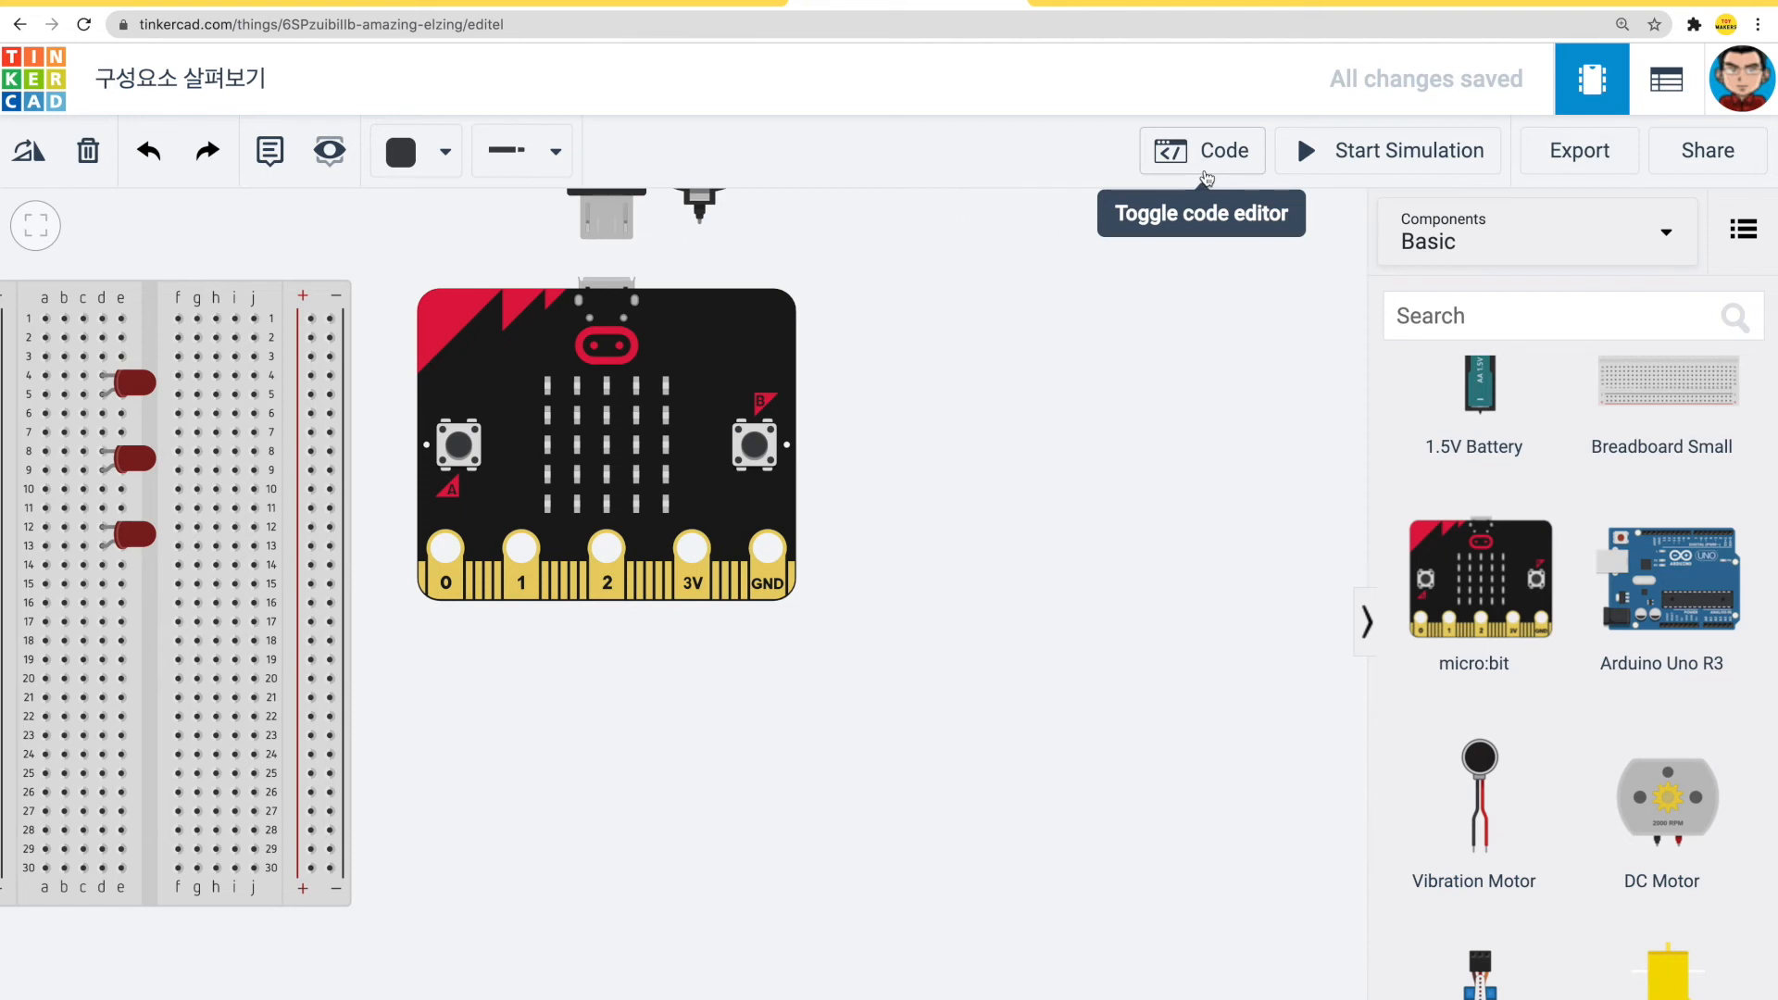
- Place a vibration motor to the right of the micro:bit and a DC motor beside it
{"action": "left_click_drag", "start_coordinate": [1183, 468], "coordinate": [944, 453]}
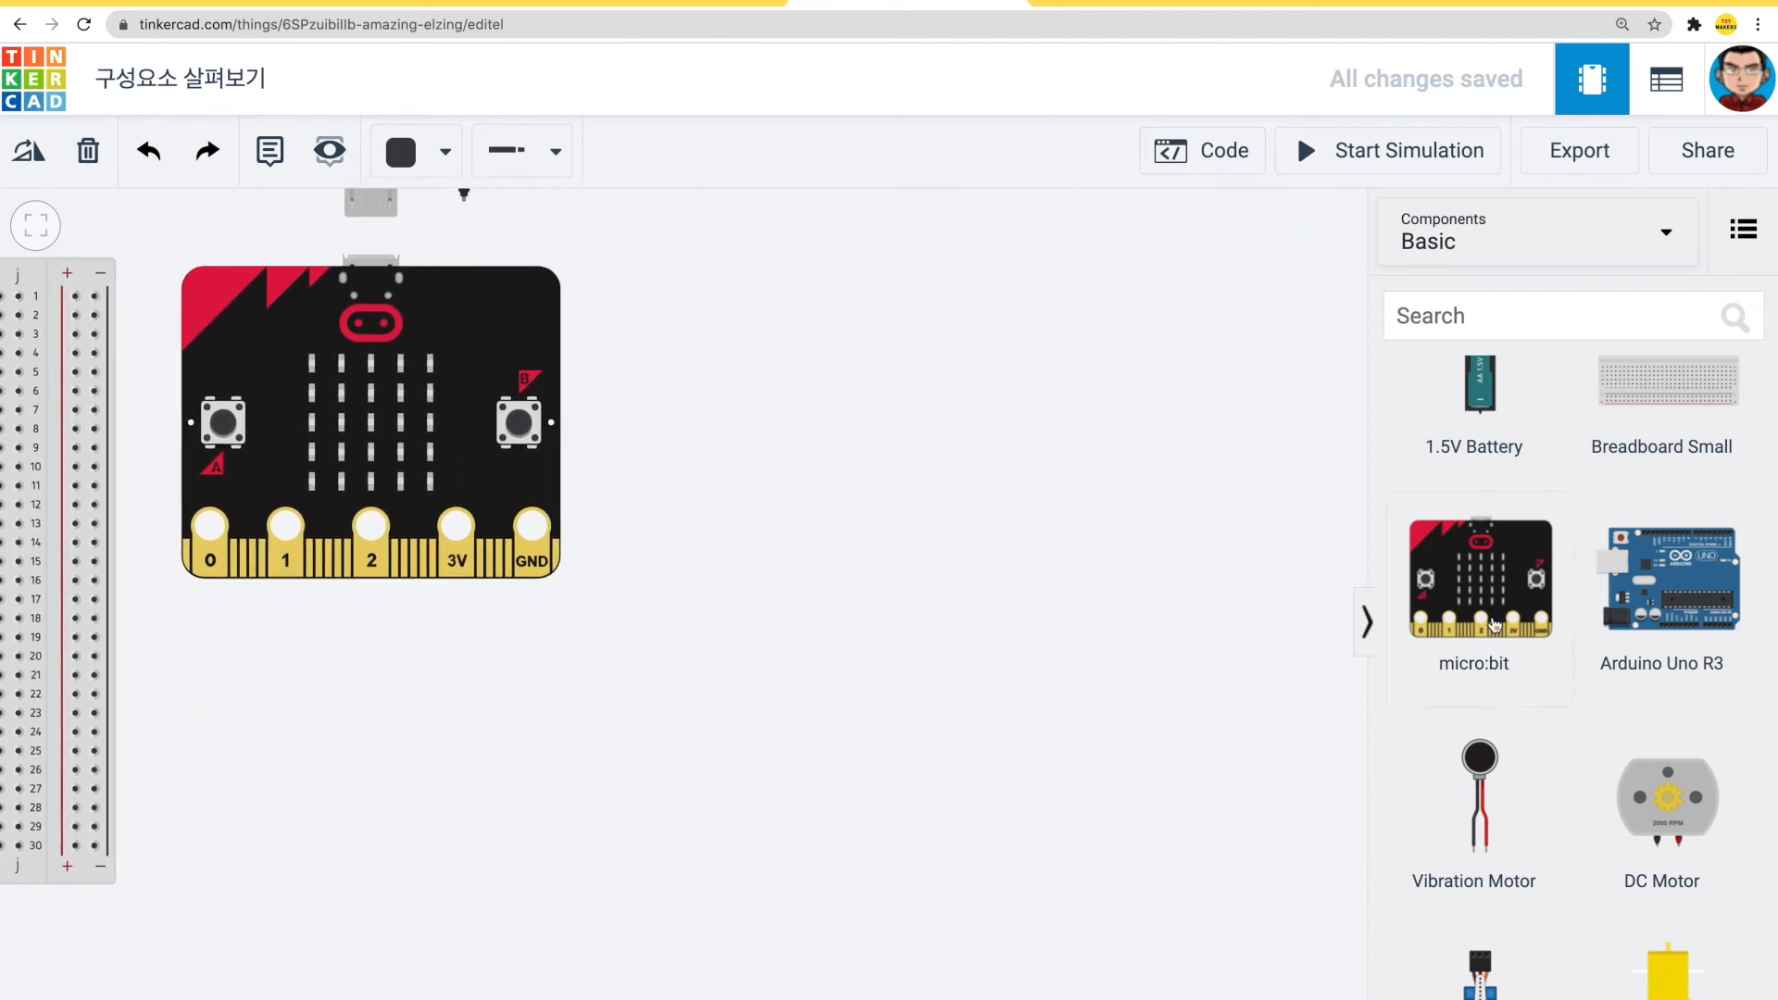
{"action": "scroll", "coordinate": [1495, 626], "scroll_direction": "down", "scroll_amount": 2}
{"action": "left_click_drag", "start_coordinate": [1480, 611], "coordinate": [690, 361]}
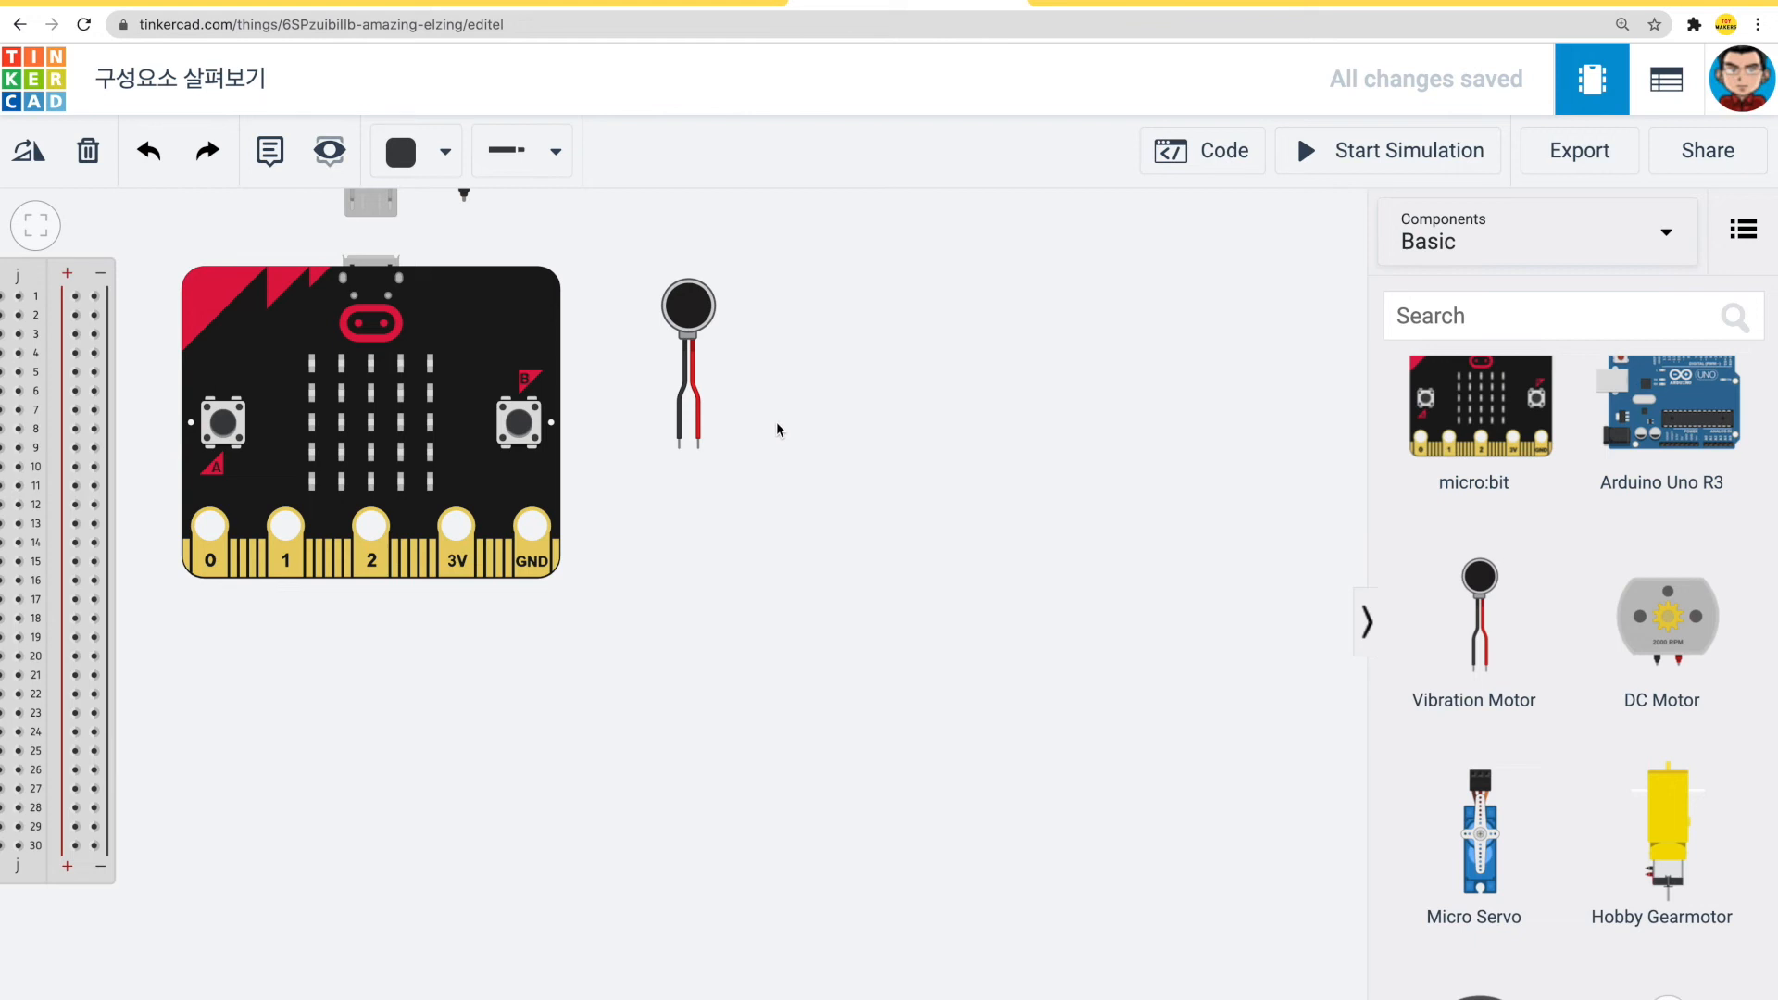
{"action": "left_click_drag", "start_coordinate": [1657, 613], "coordinate": [842, 517]}
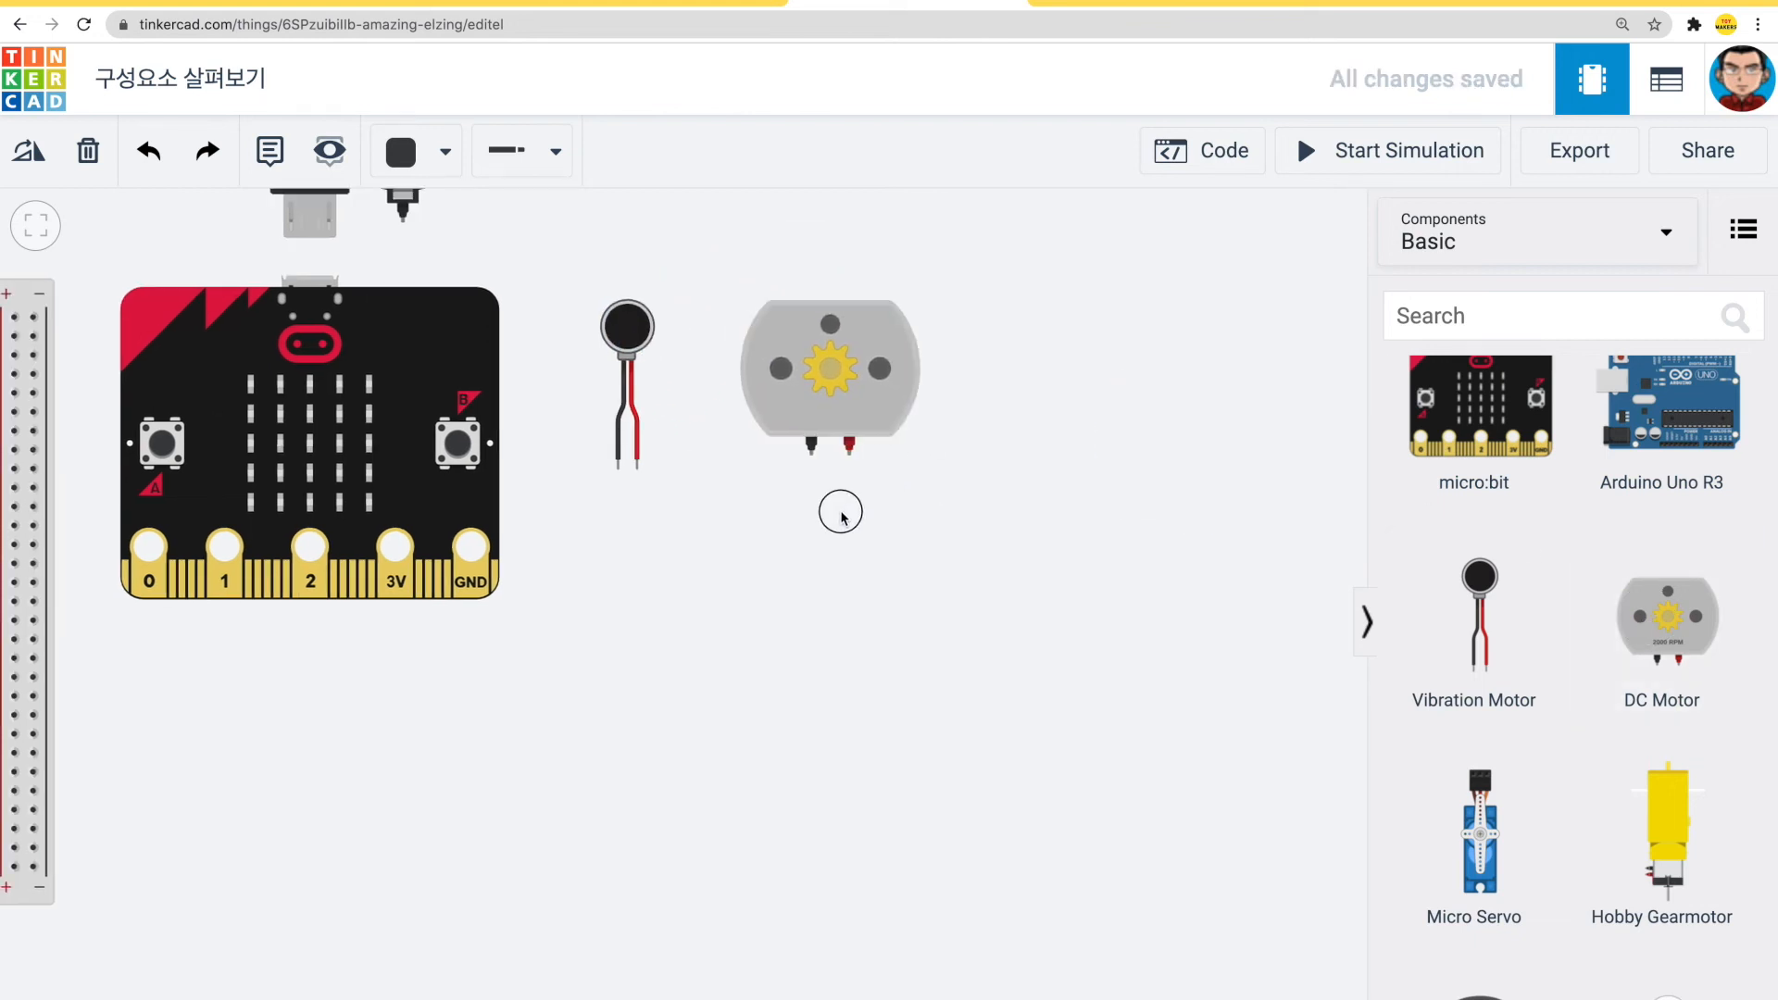
{"action": "left_click", "coordinate": [843, 387]}
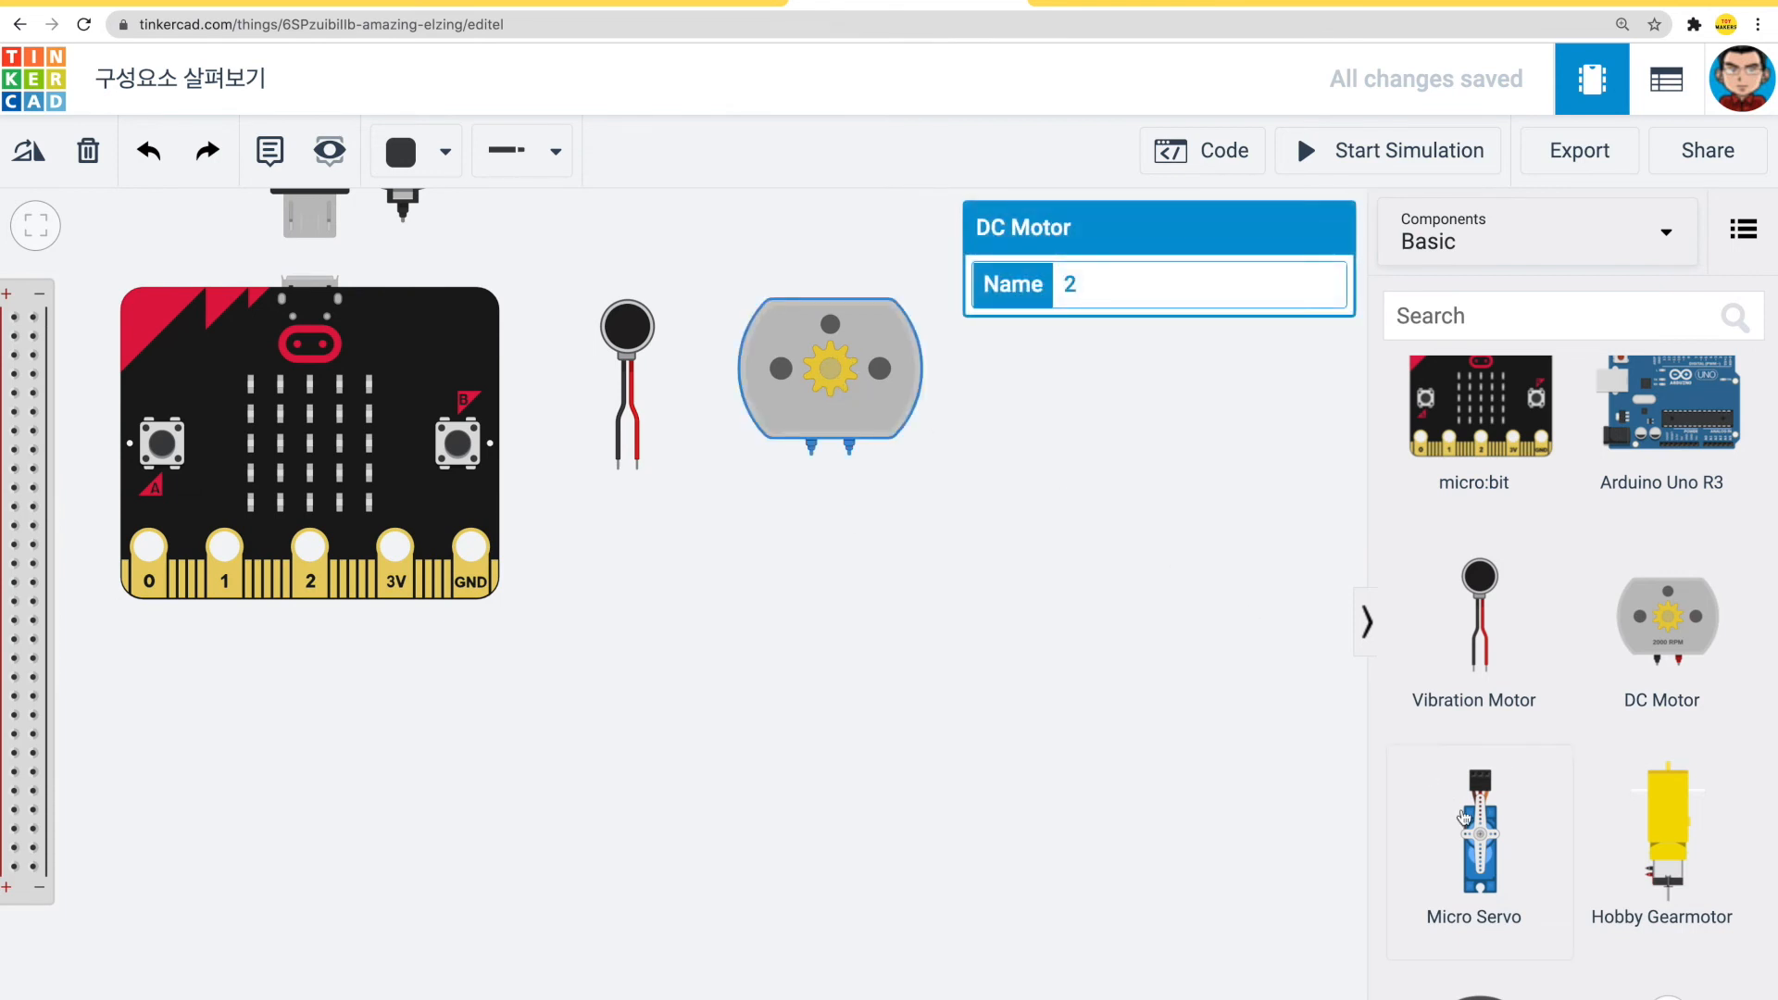
- Place a micro servo below the vibration motor and a hobby gearmotor below the DC motor, adjusting the gearmotor's position slightly
{"action": "left_click_drag", "start_coordinate": [1477, 827], "coordinate": [684, 725]}
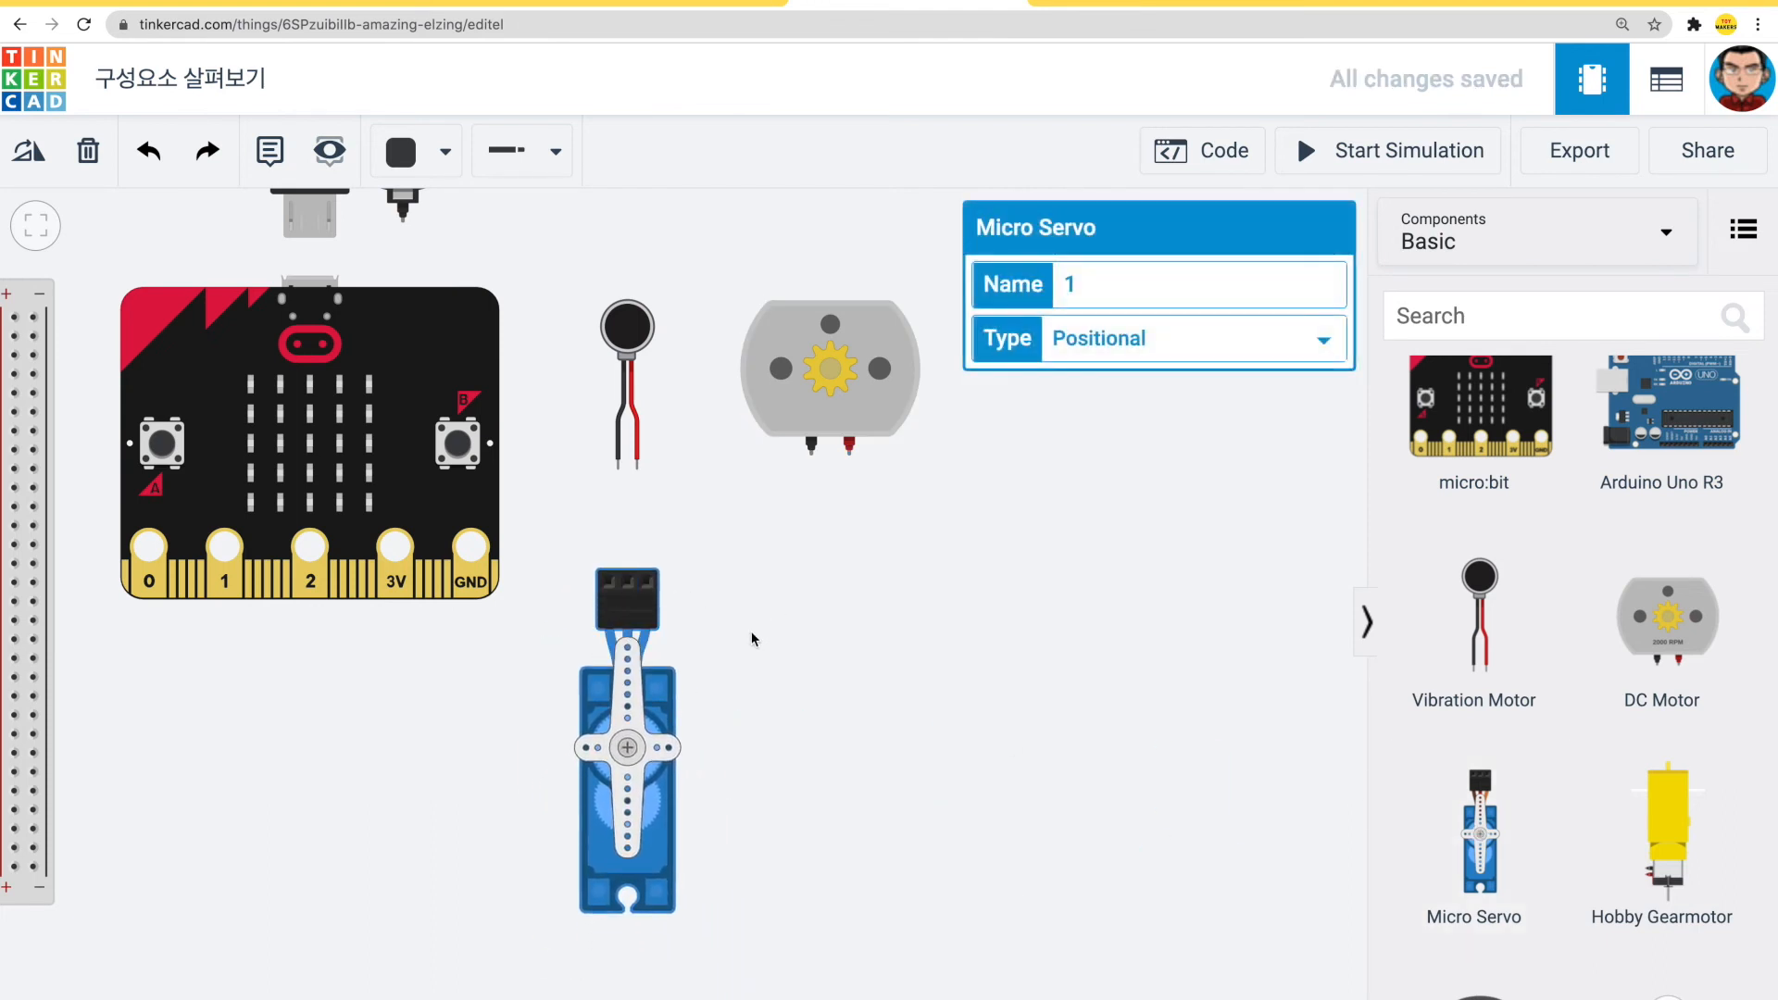
{"action": "left_click_drag", "start_coordinate": [753, 639], "coordinate": [774, 549]}
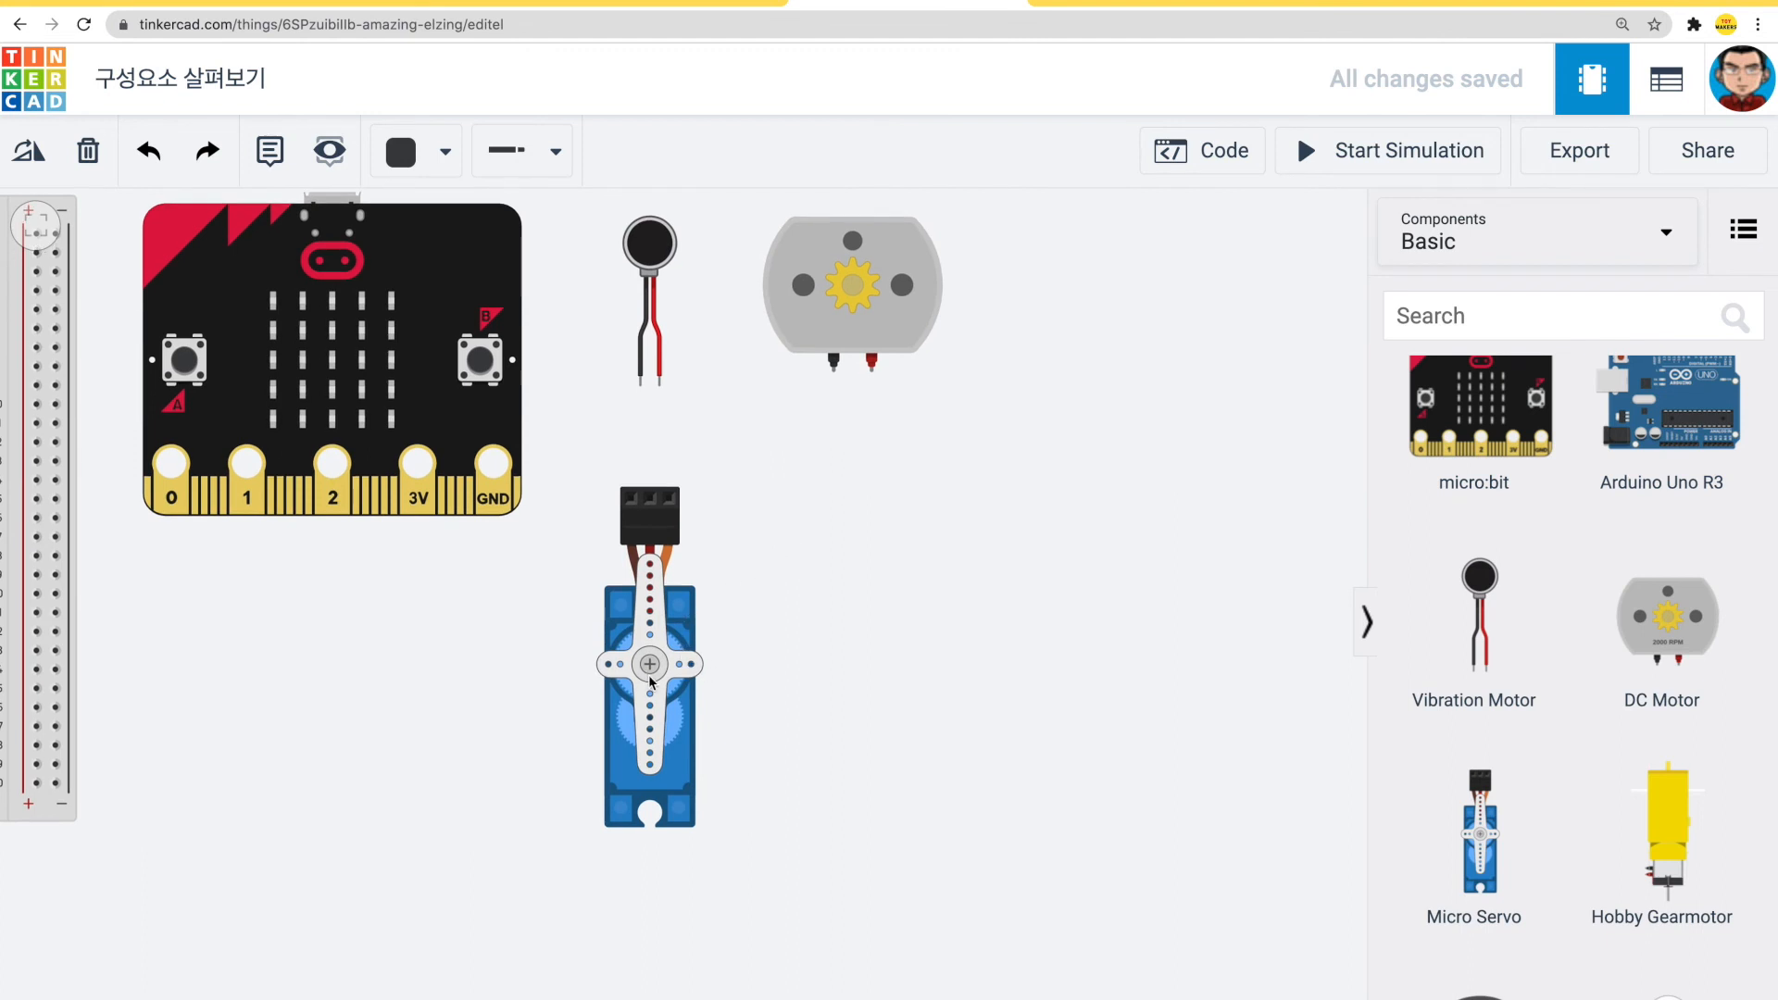
{"action": "left_click_drag", "start_coordinate": [1687, 829], "coordinate": [780, 798]}
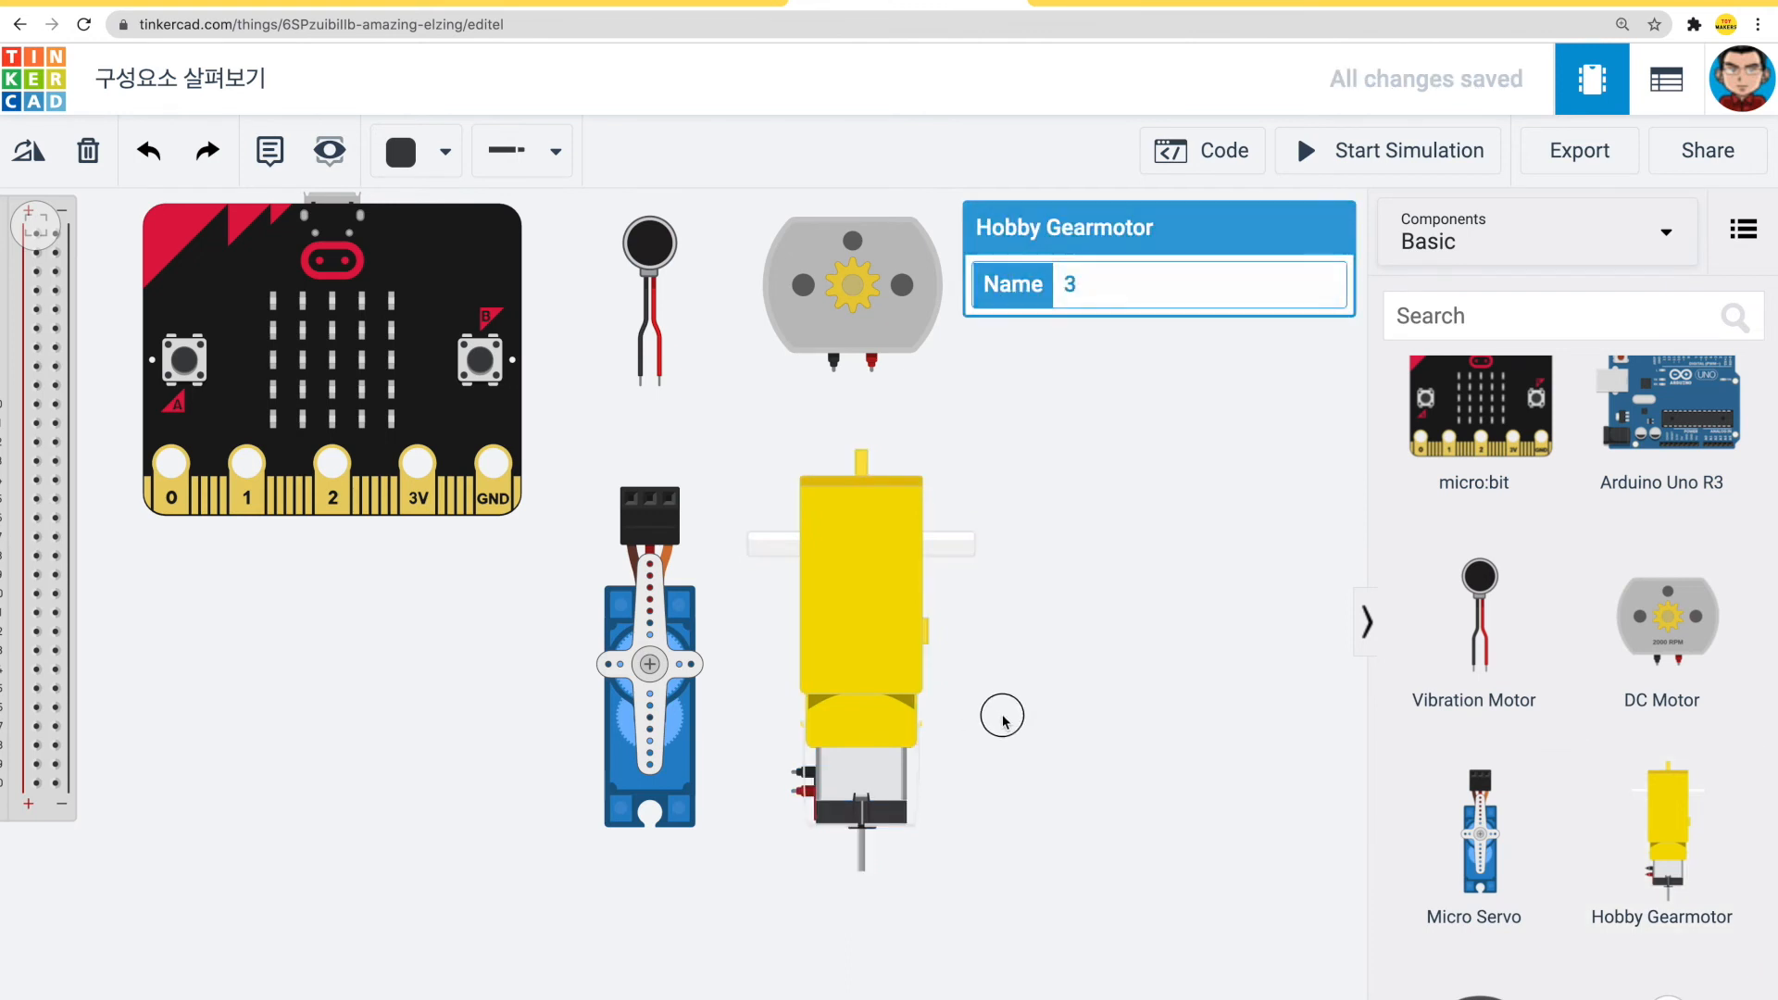
{"action": "left_click", "coordinate": [863, 592]}
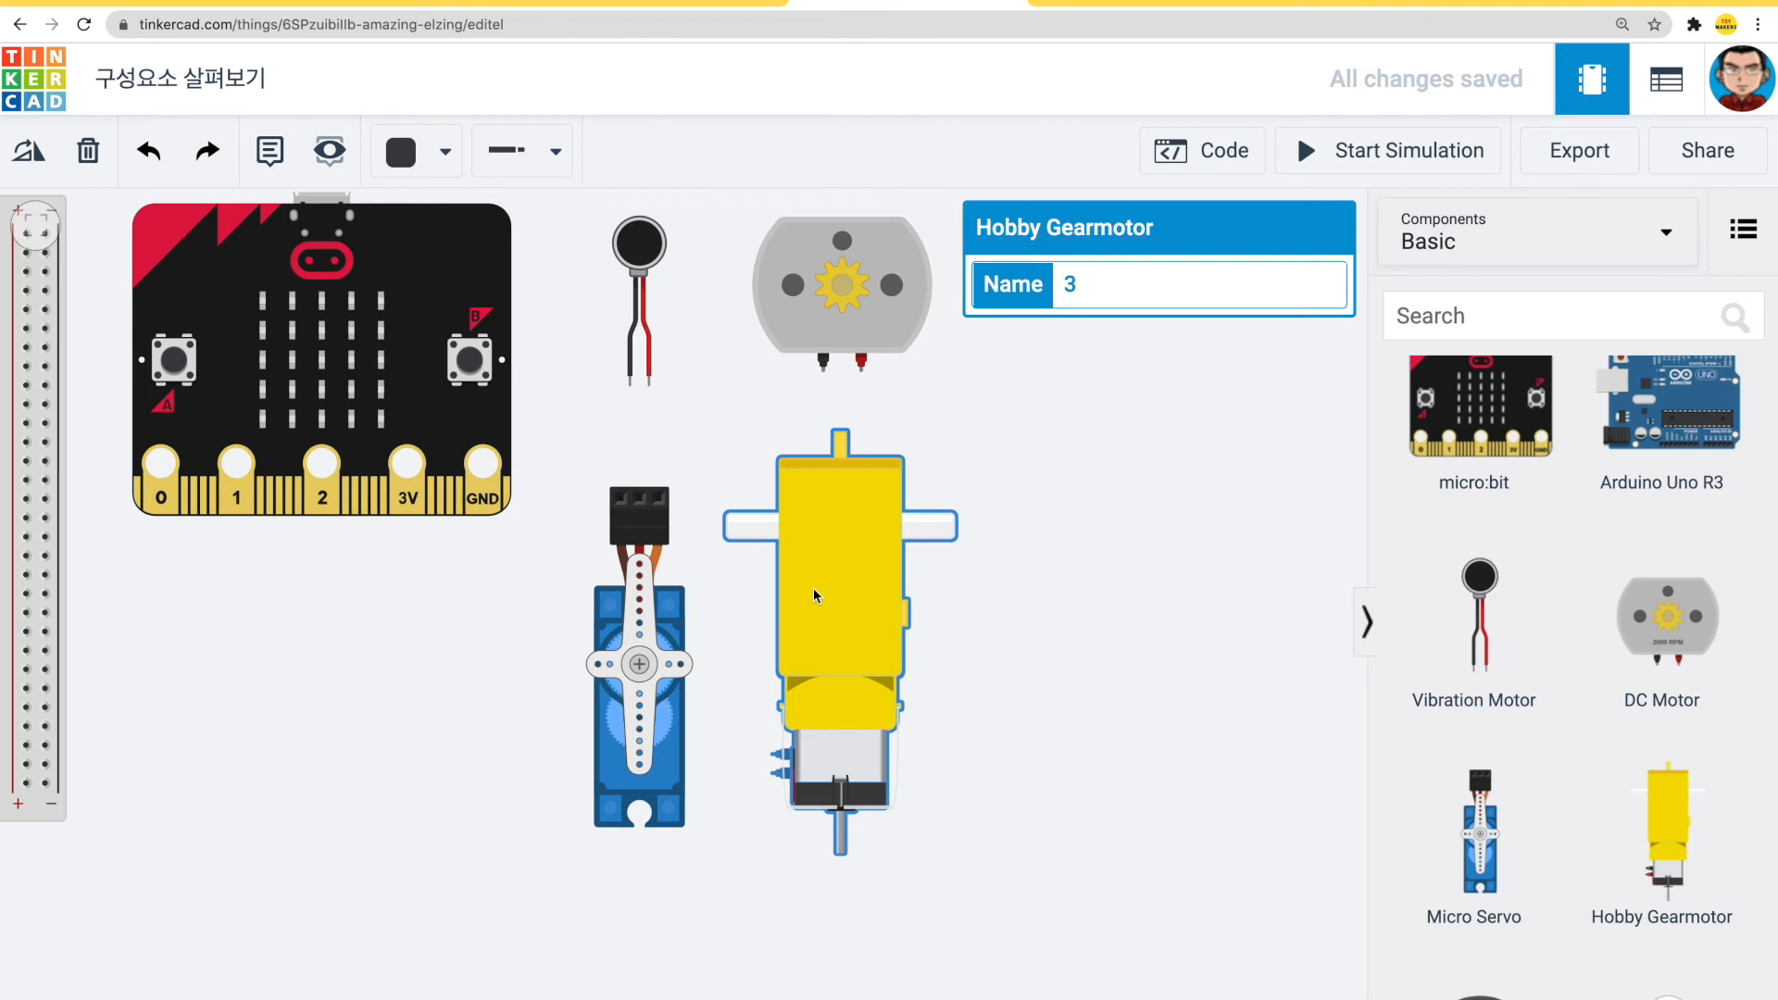
{"action": "left_click", "coordinate": [1001, 588]}
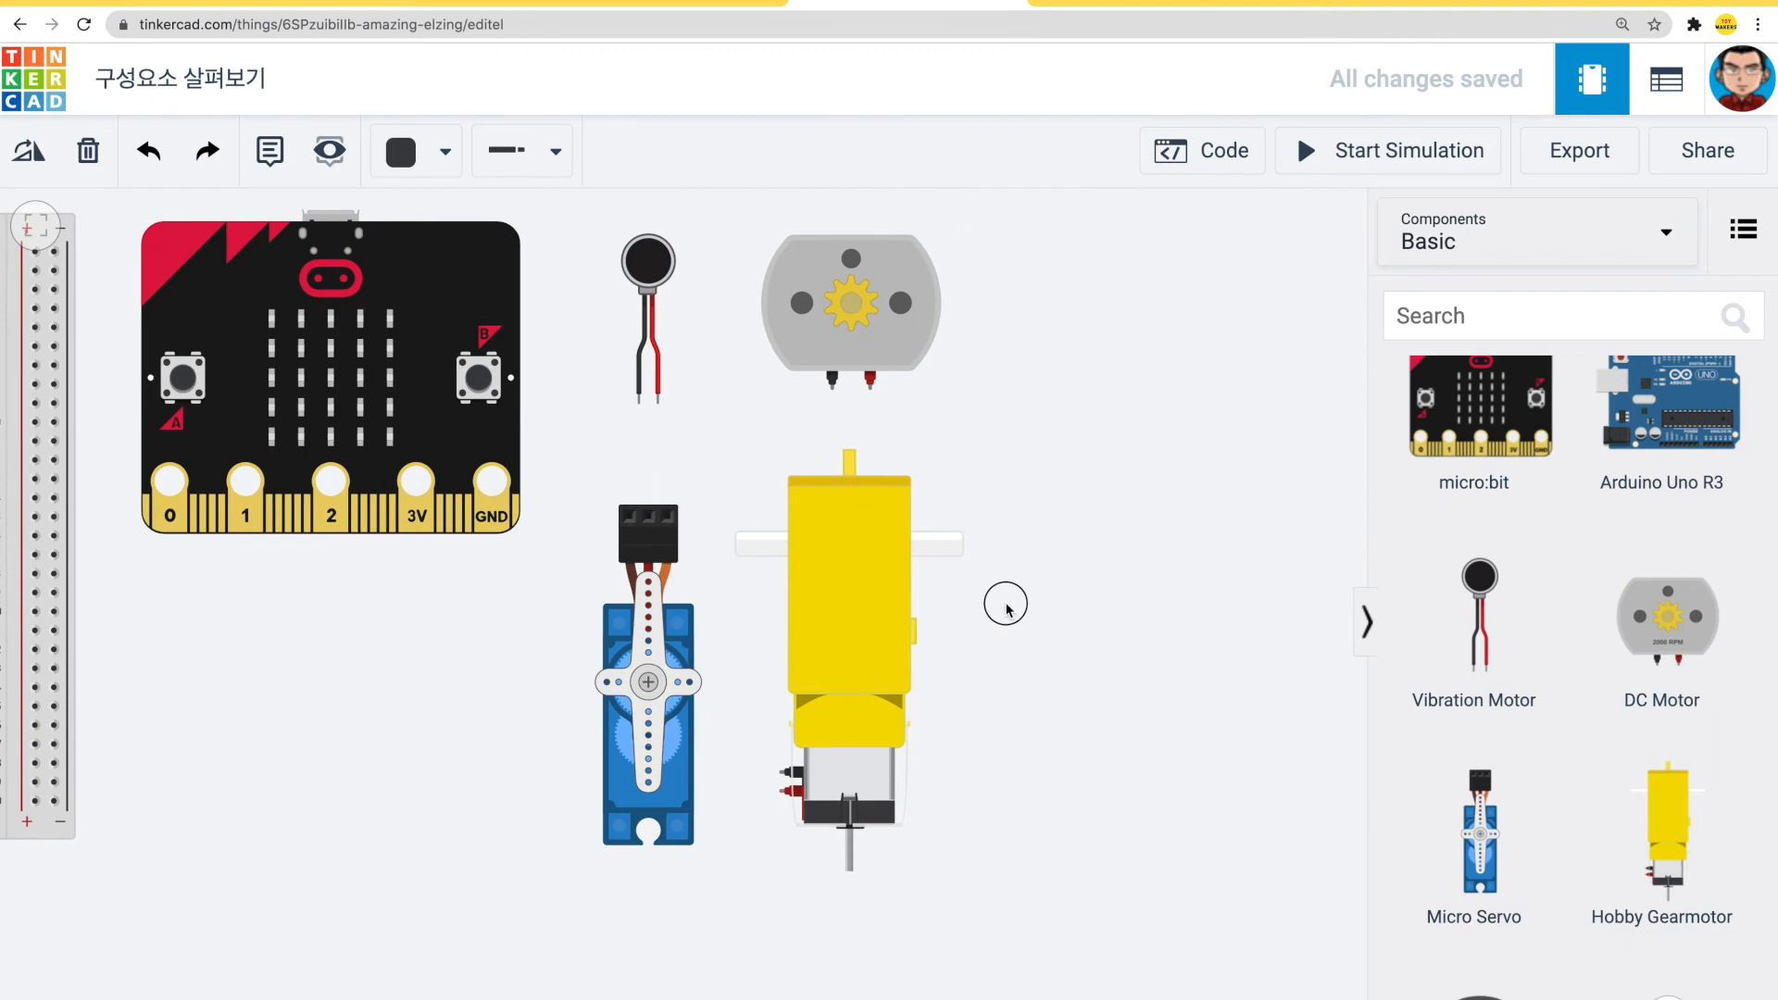
{"action": "left_click", "coordinate": [968, 557]}
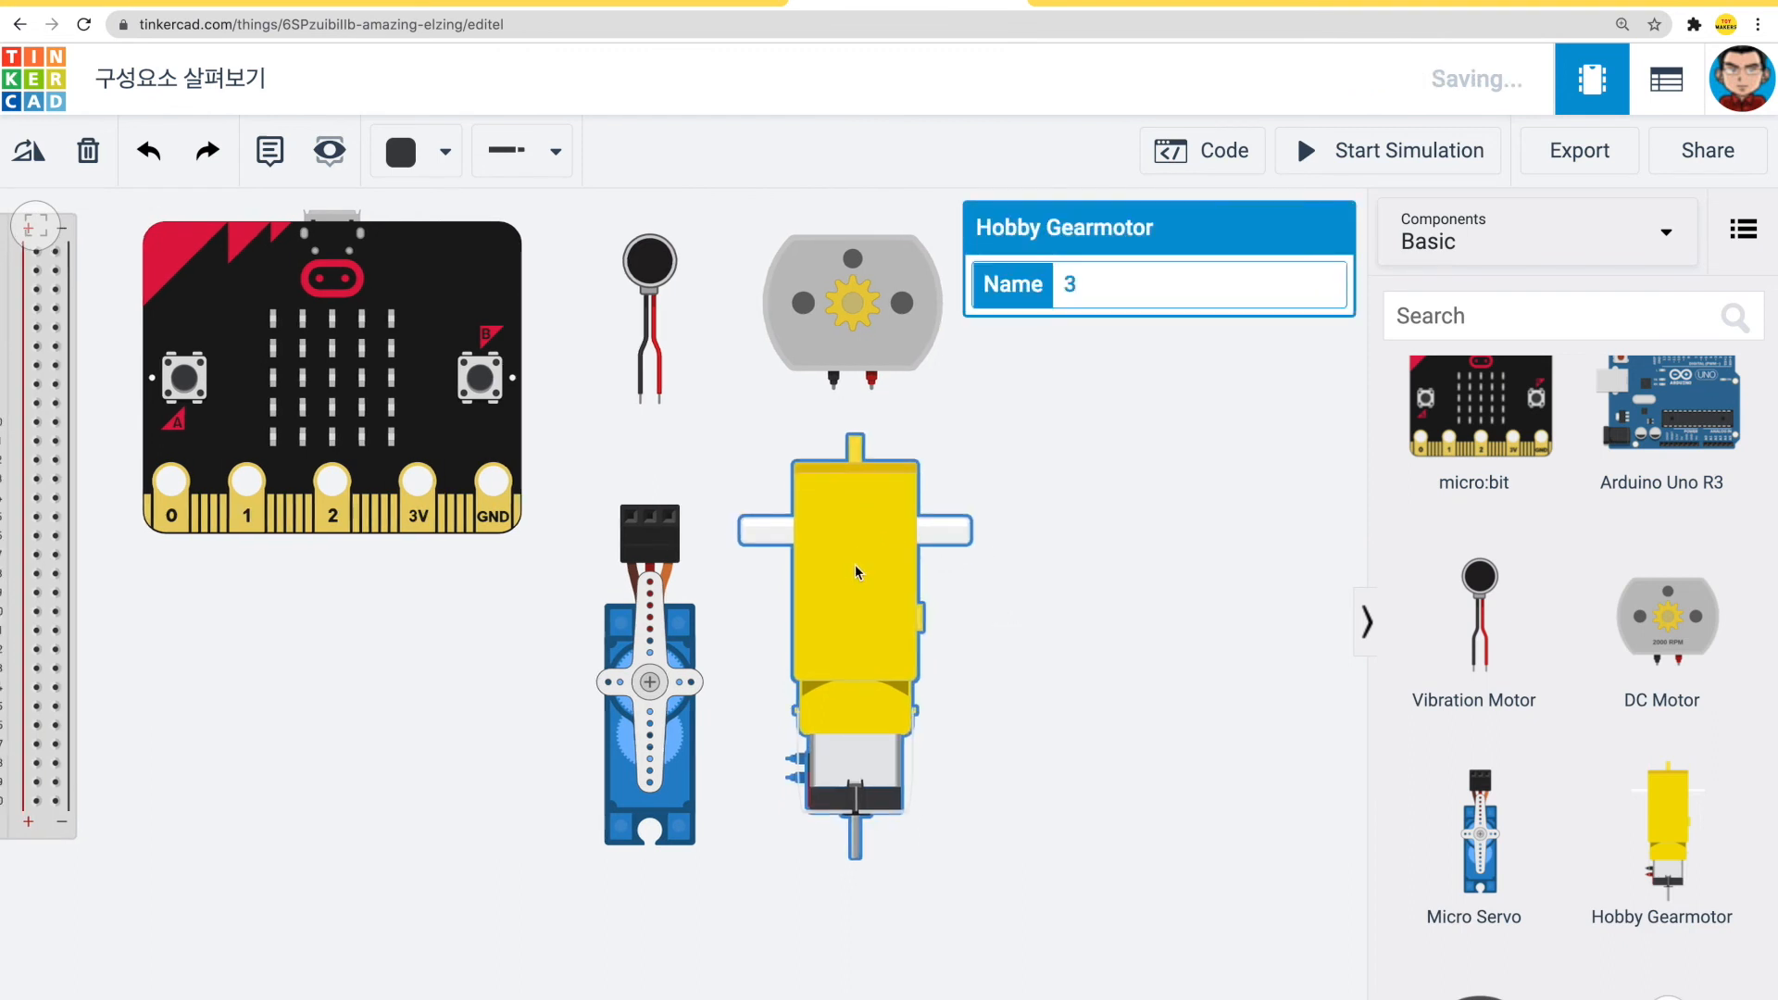
{"action": "left_click", "coordinate": [992, 621]}
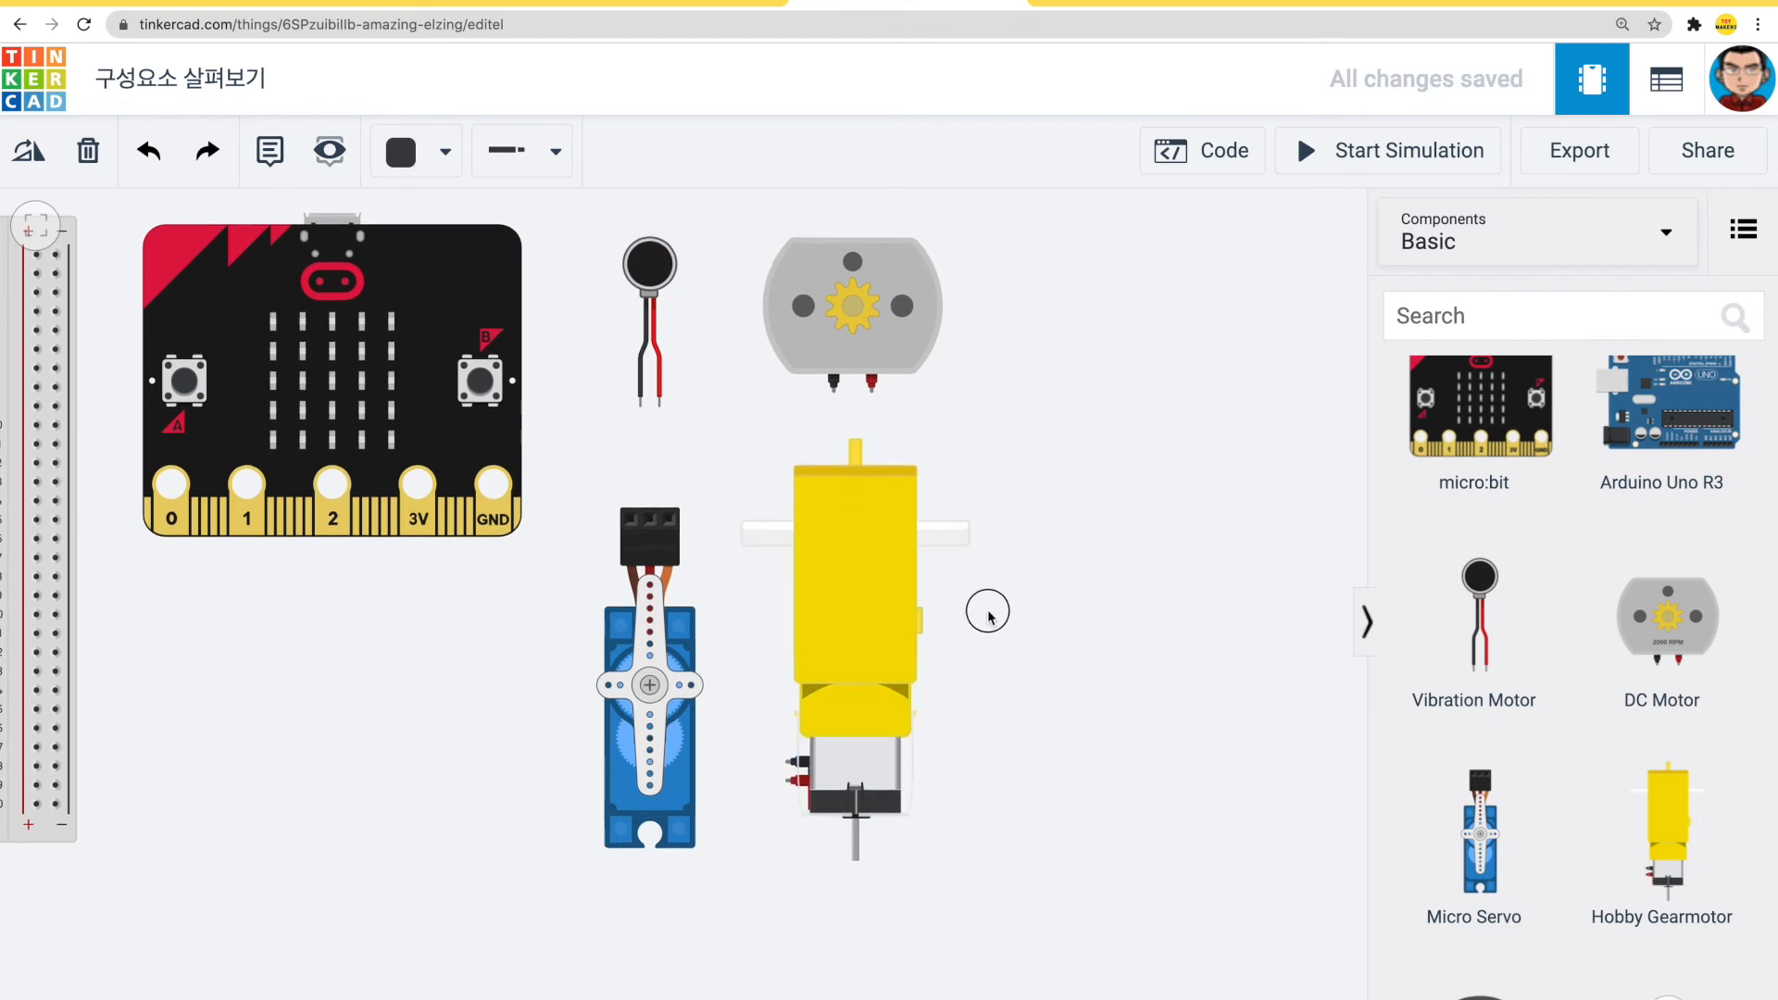
- Place an NPN transistor to the right of the DC motor and an RGB LED below the transistor
{"action": "scroll", "coordinate": [1600, 642], "scroll_direction": "down", "scroll_amount": 5}
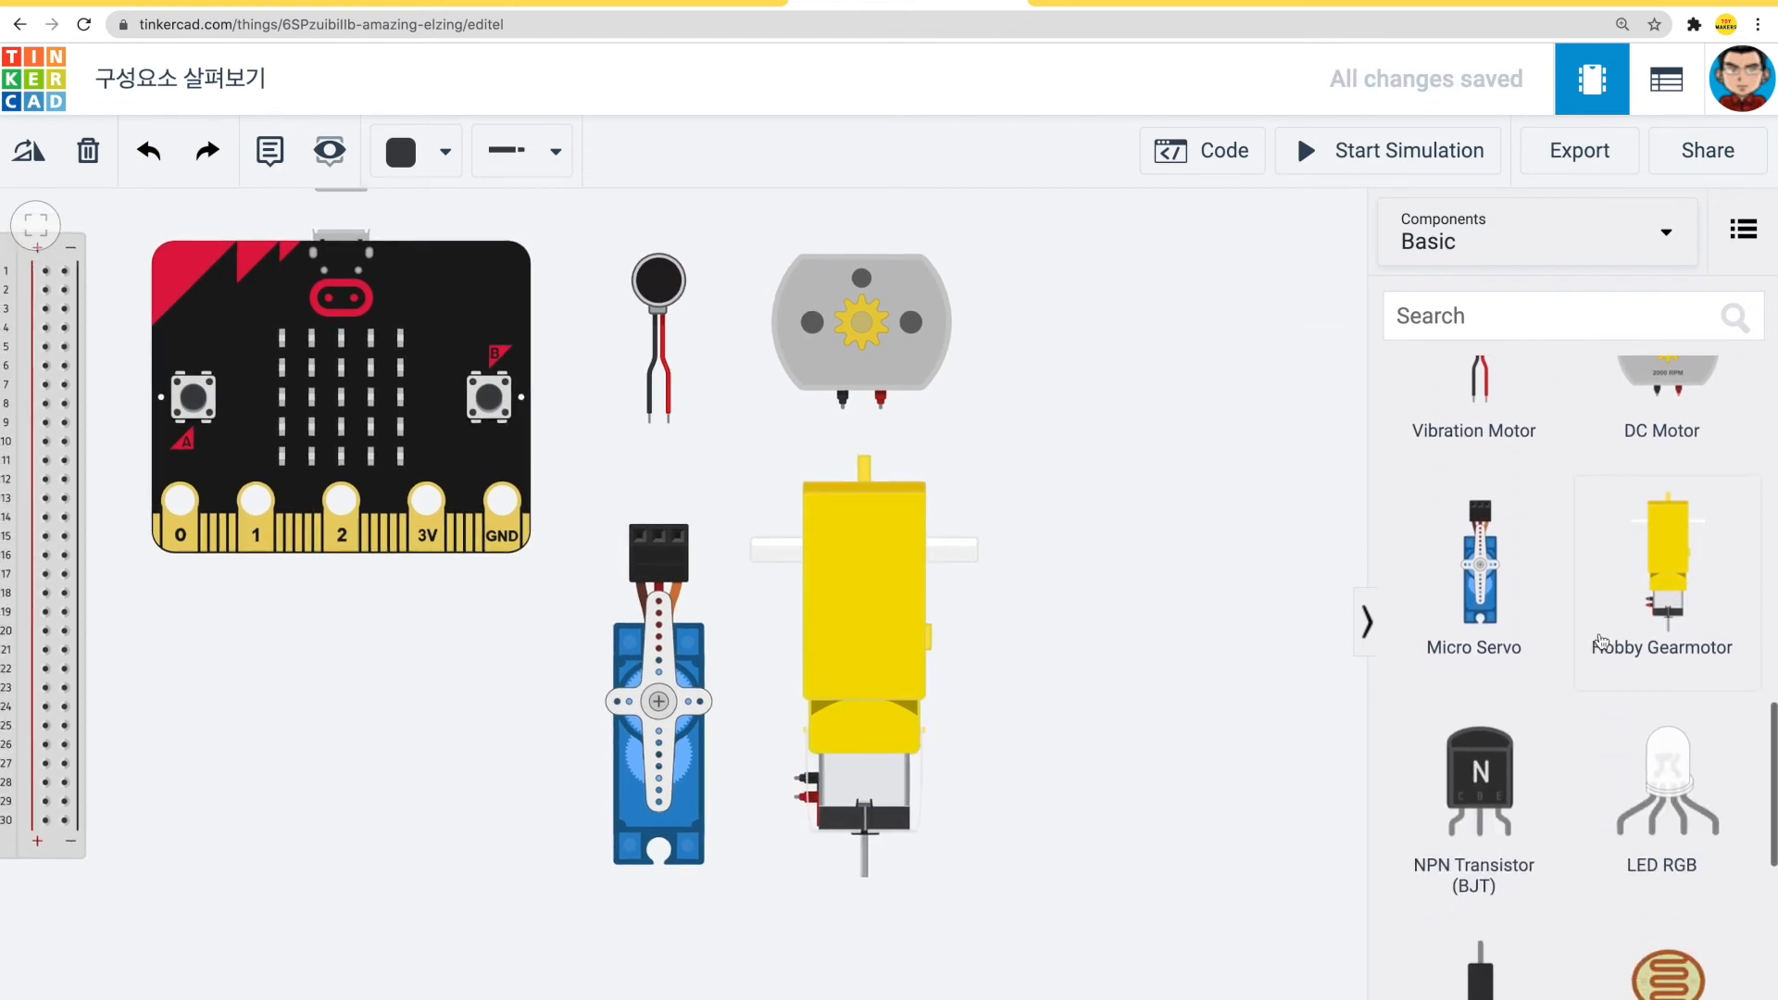
{"action": "scroll", "coordinate": [1601, 641], "scroll_direction": "down", "scroll_amount": 3}
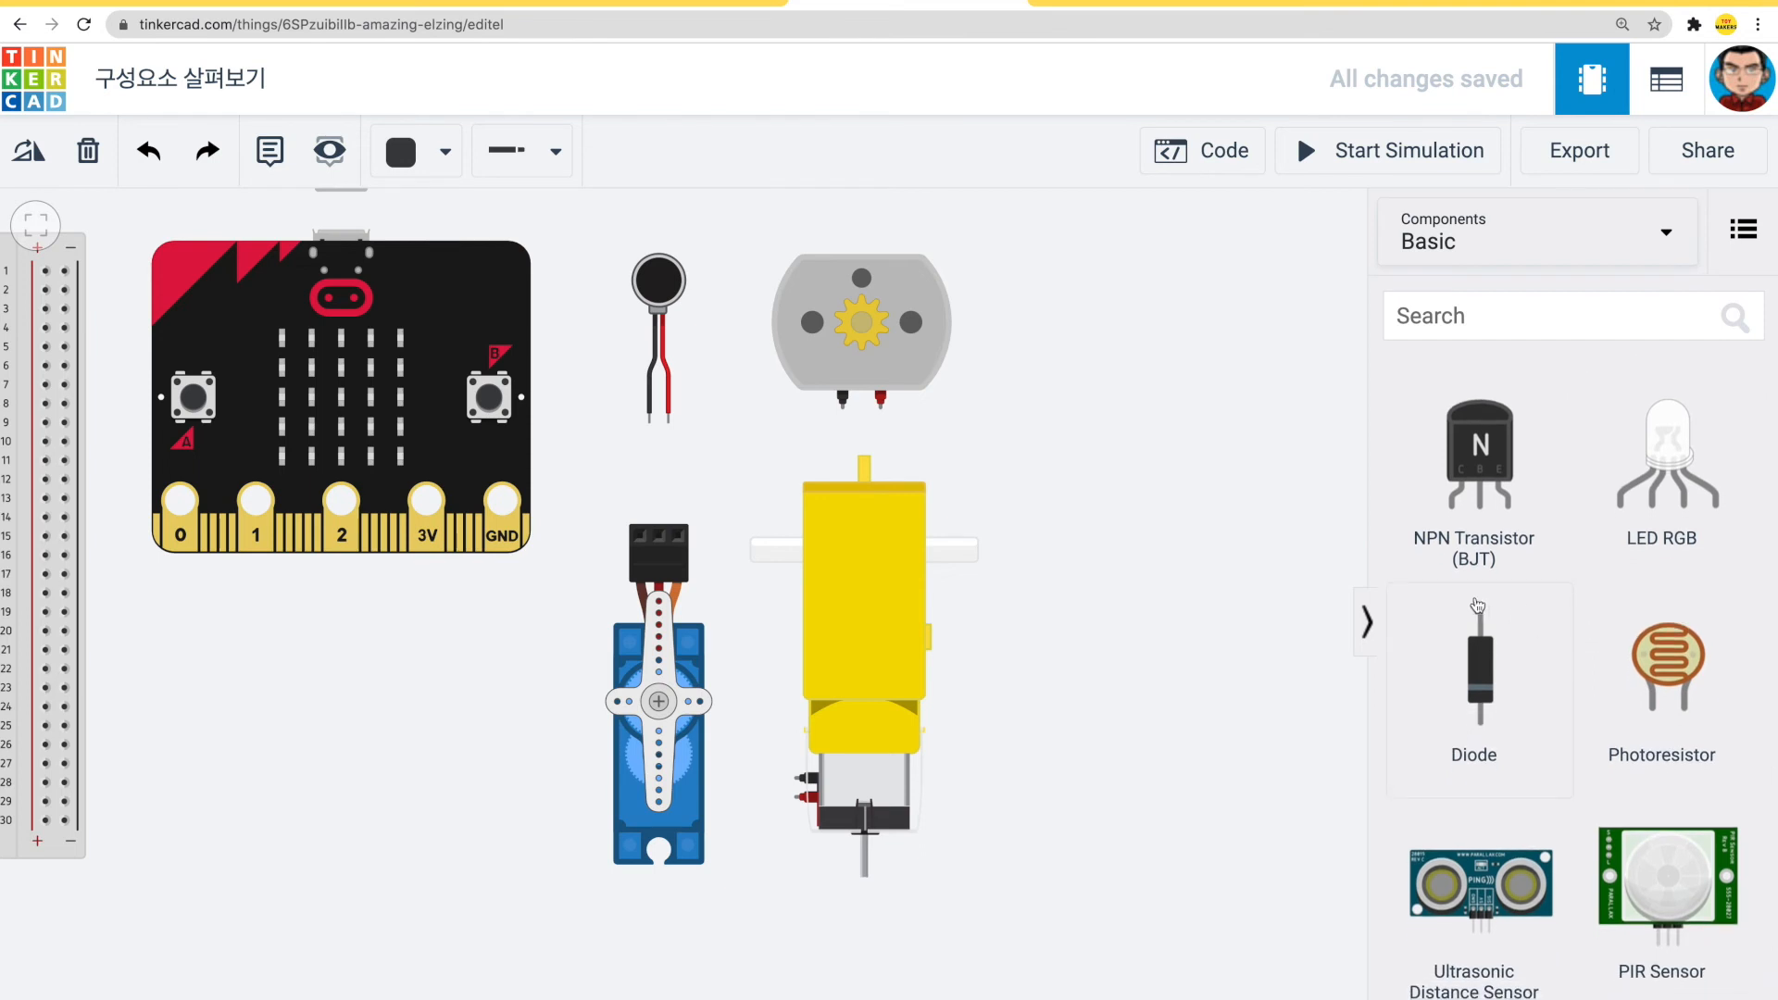
{"action": "left_click", "coordinate": [1469, 478]}
{"action": "left_click_drag", "start_coordinate": [1469, 478], "coordinate": [845, 409]}
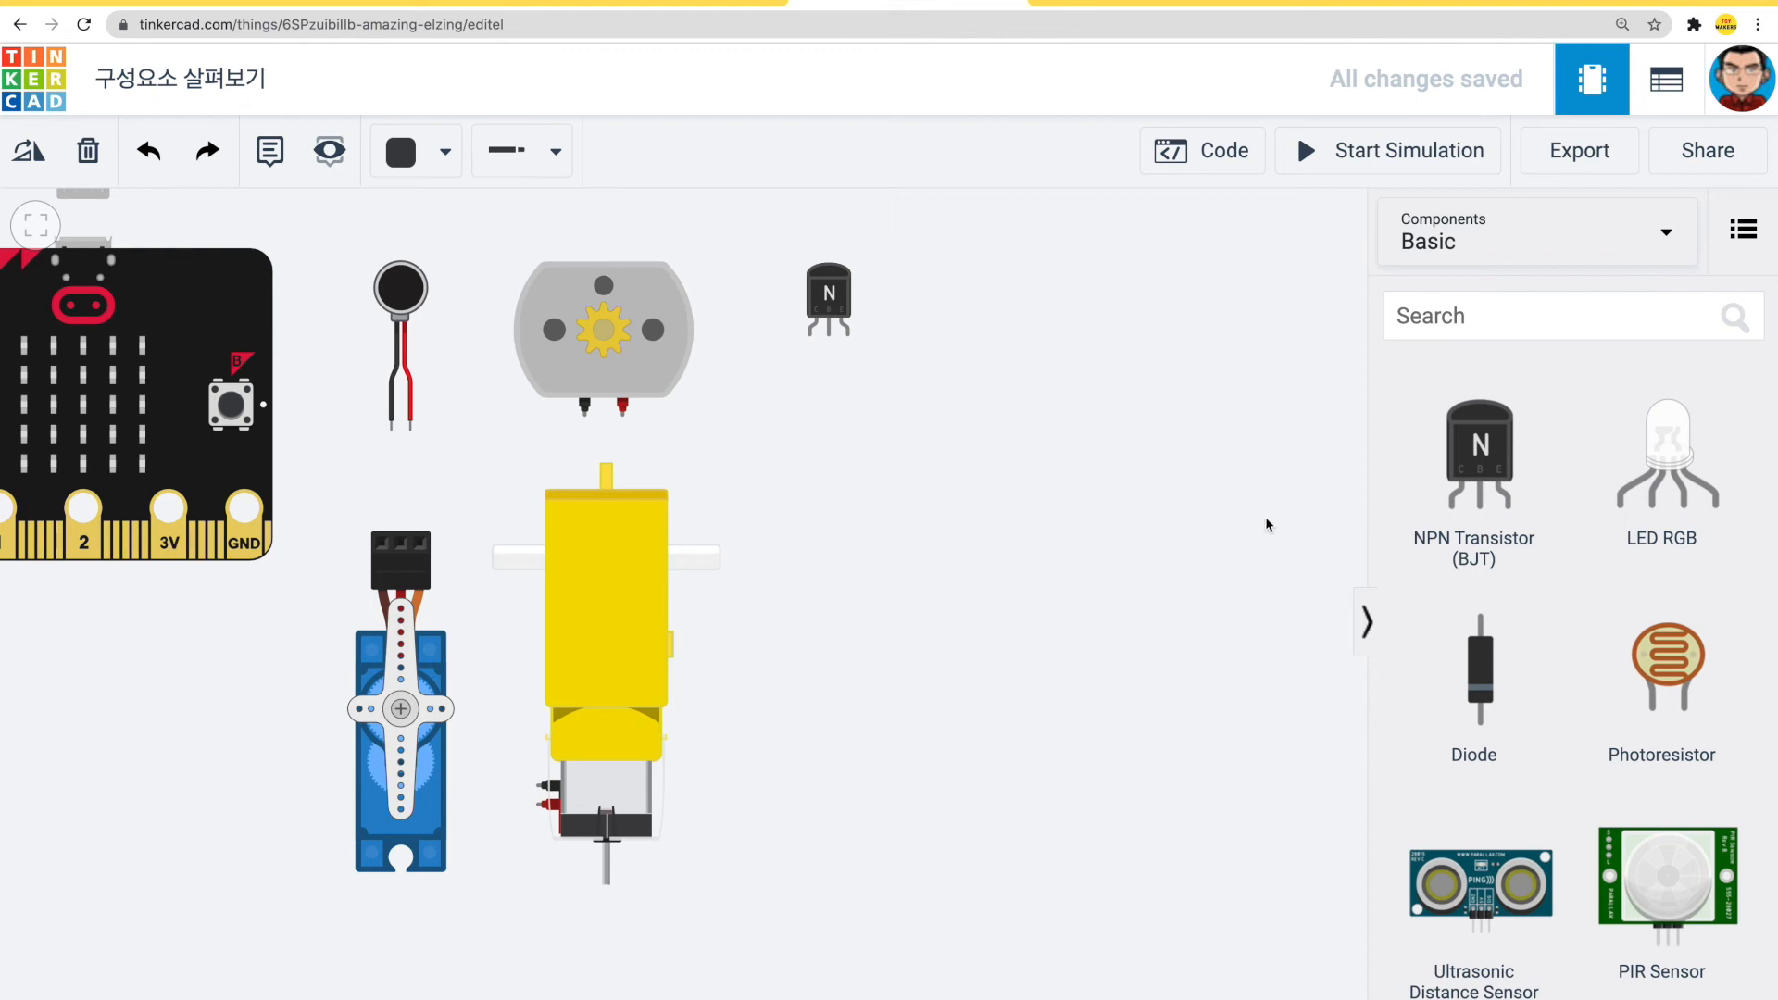
{"action": "left_click_drag", "start_coordinate": [1667, 468], "coordinate": [828, 444]}
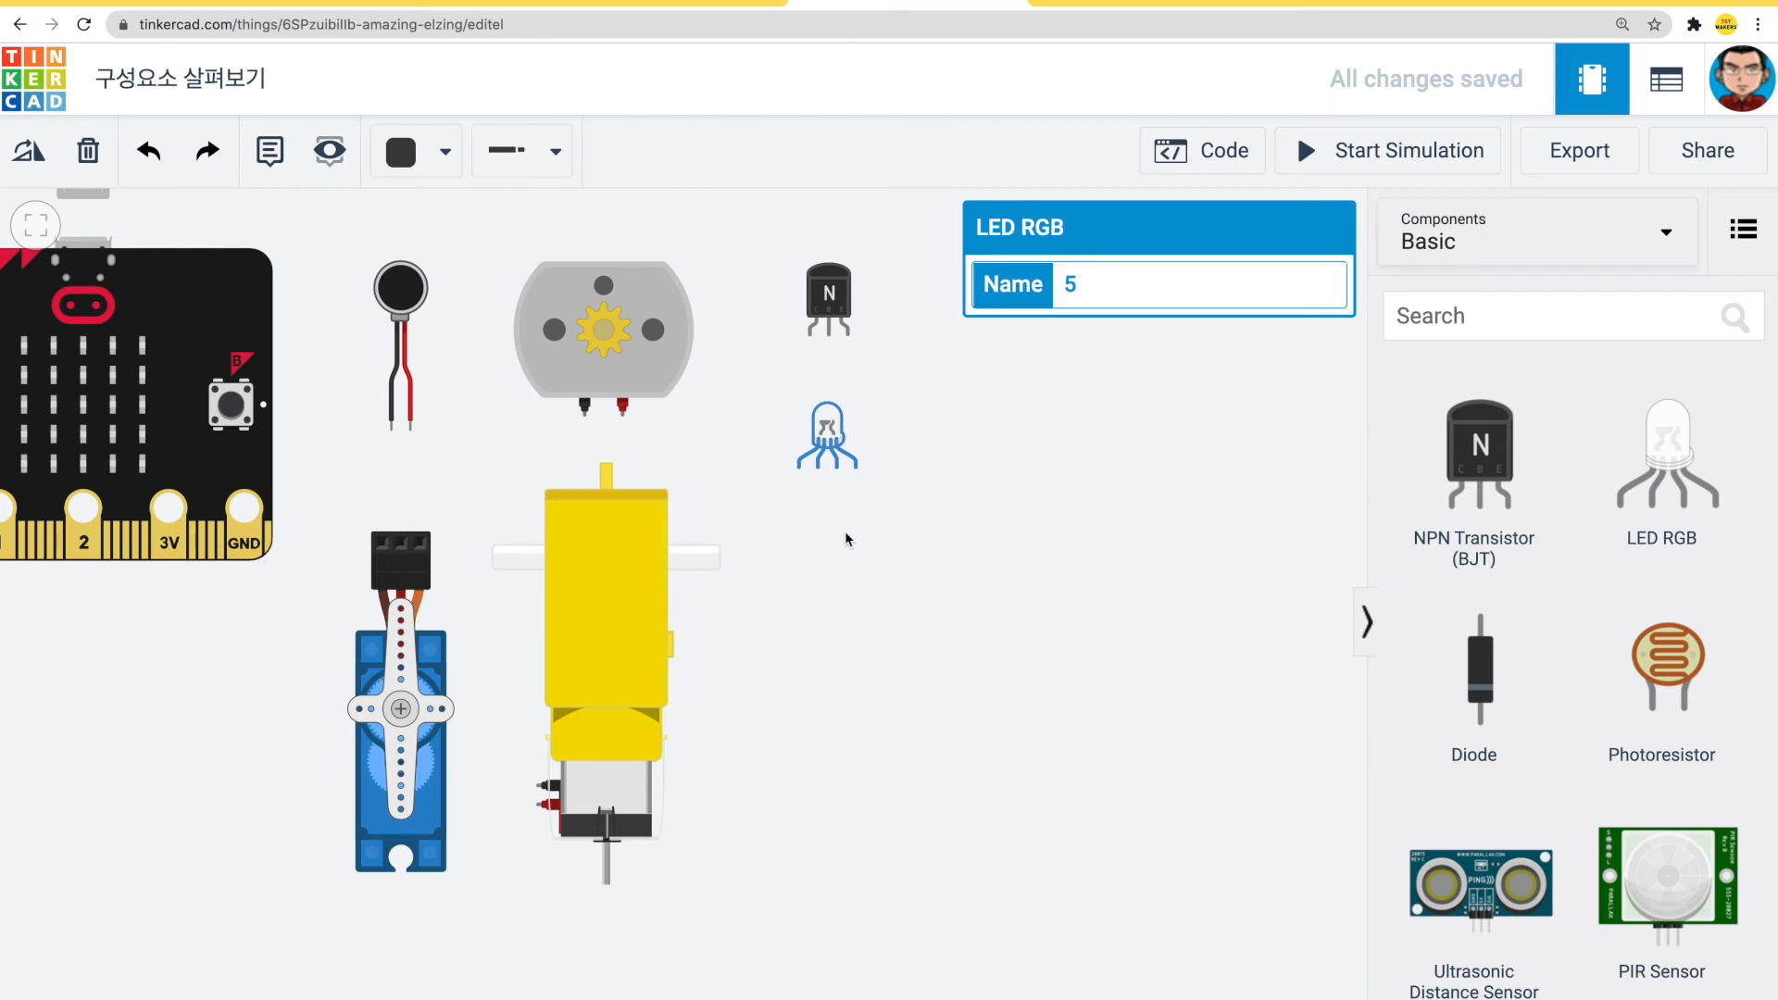
{"action": "left_click_drag", "start_coordinate": [996, 539], "coordinate": [932, 537]}
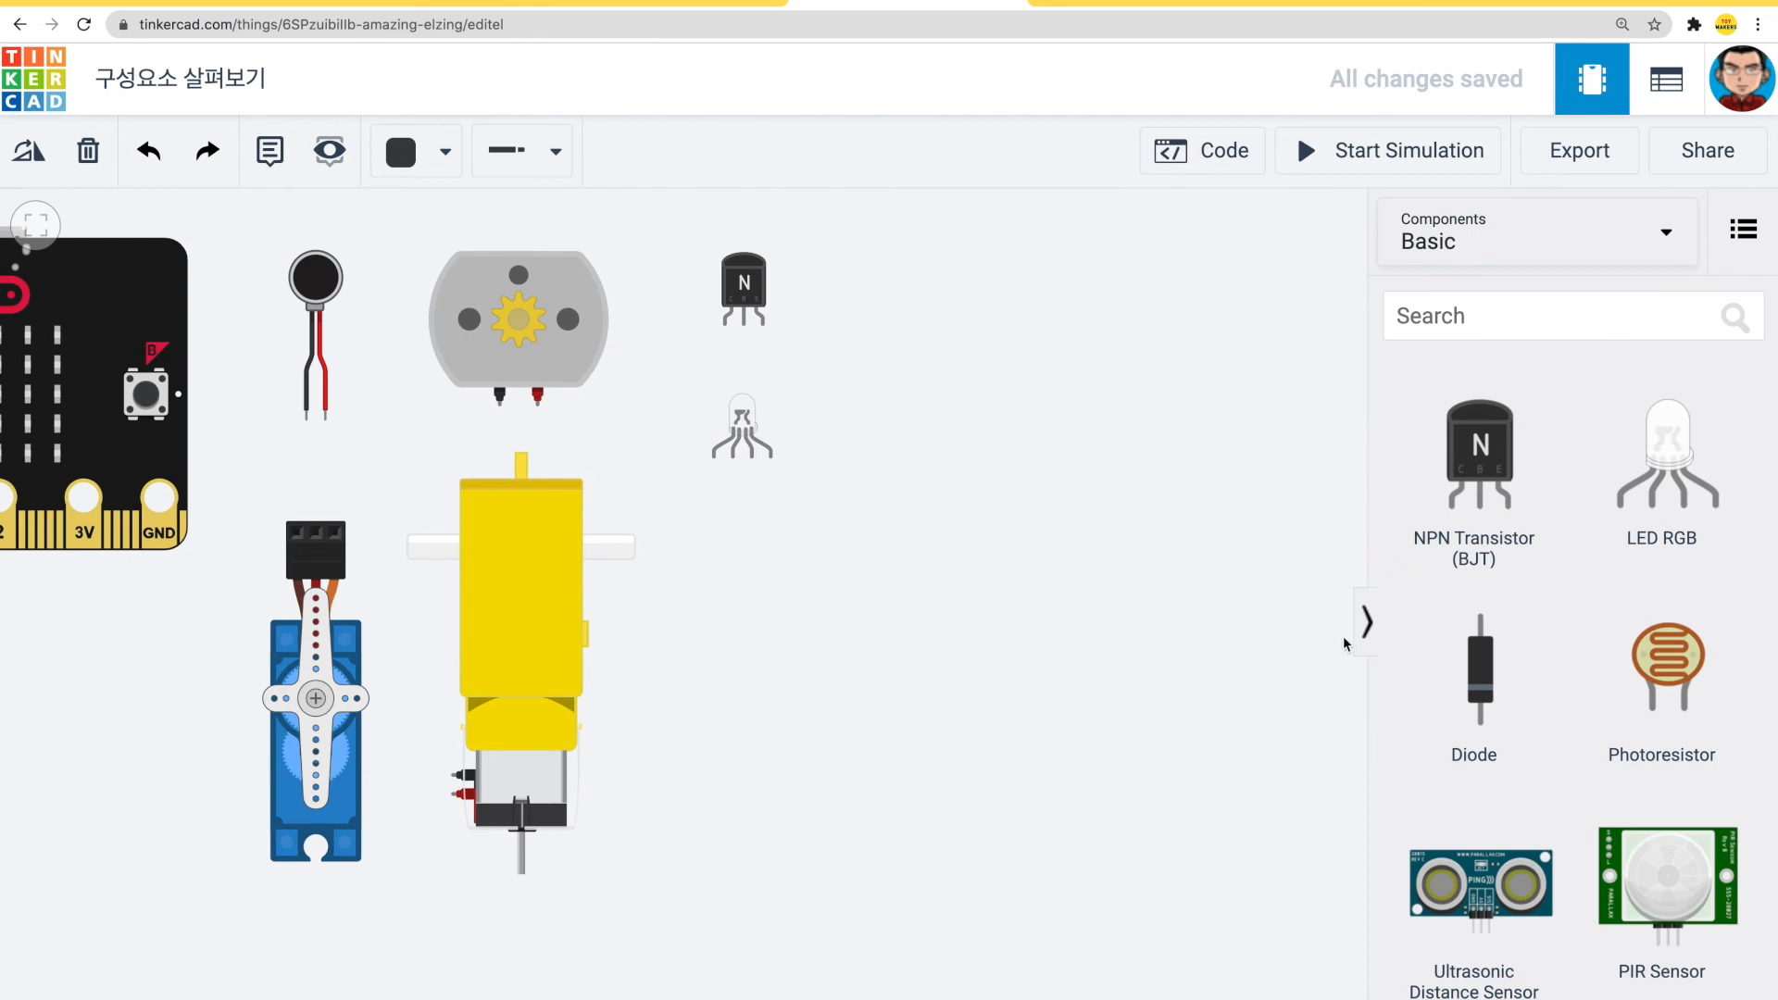
- Place a diode and a photoresistor in a row to the right of the NPN transistor and open the photoresistor's properties
{"action": "left_click_drag", "start_coordinate": [1481, 665], "coordinate": [900, 289]}
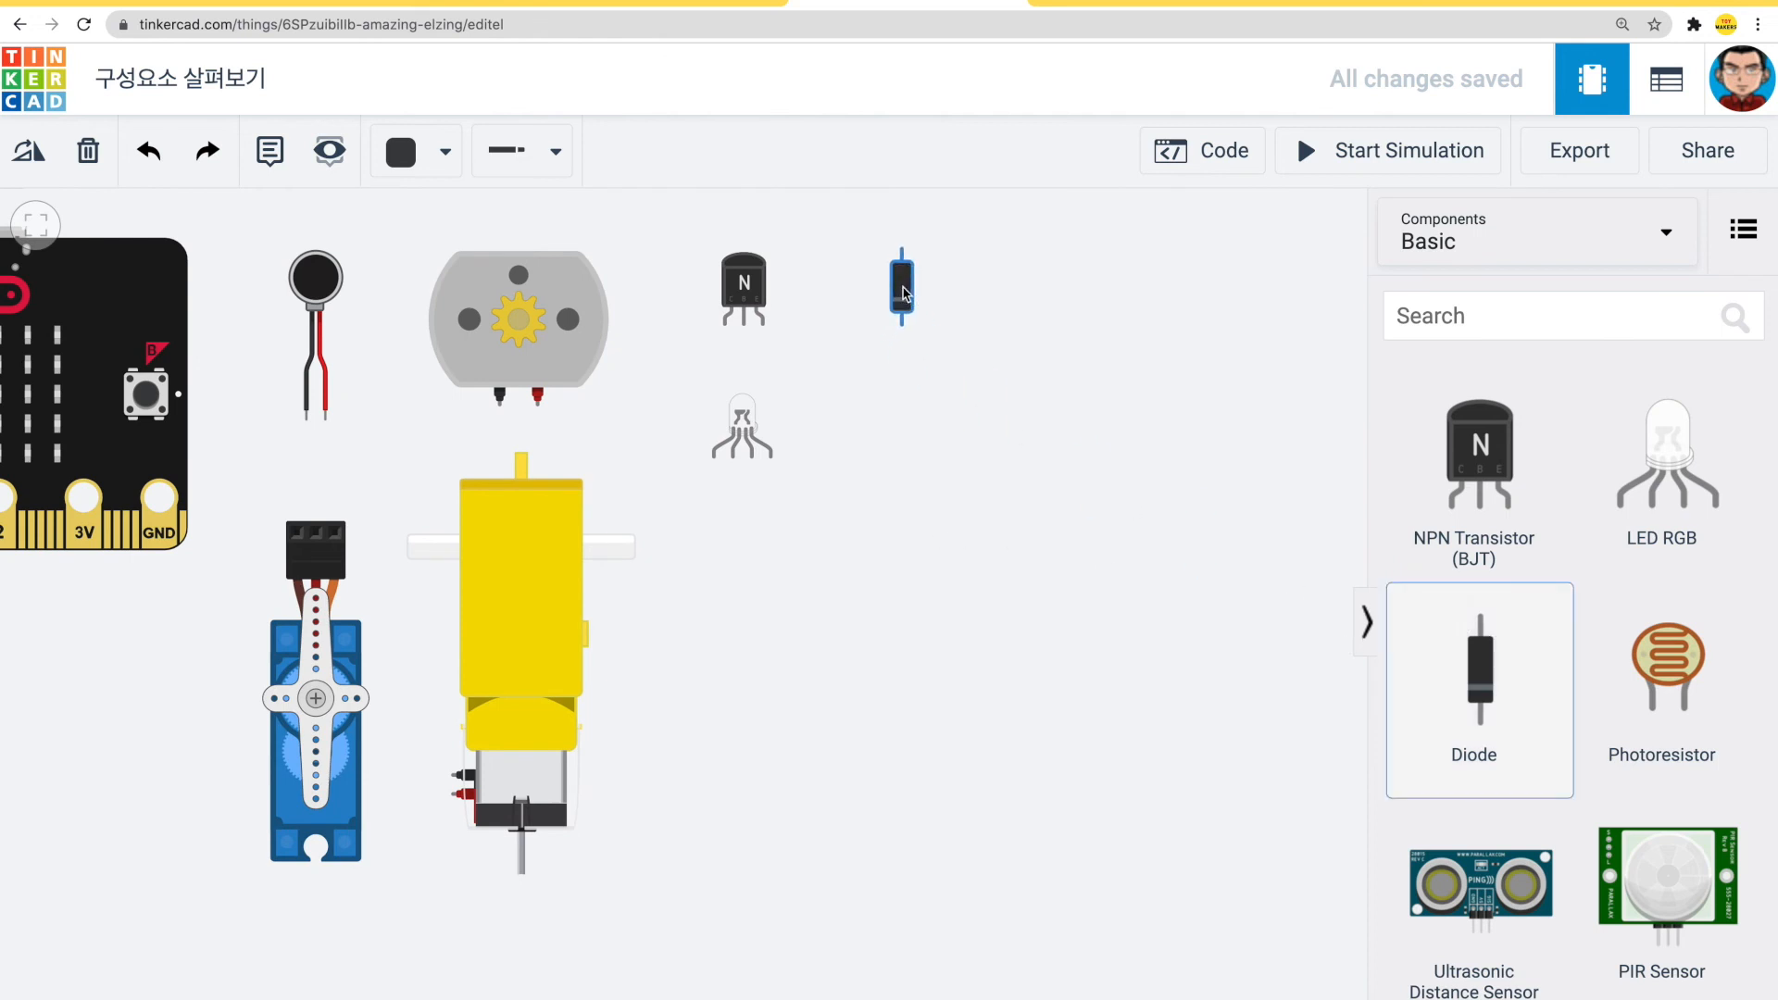
{"action": "left_click_drag", "start_coordinate": [905, 380], "coordinate": [824, 404]}
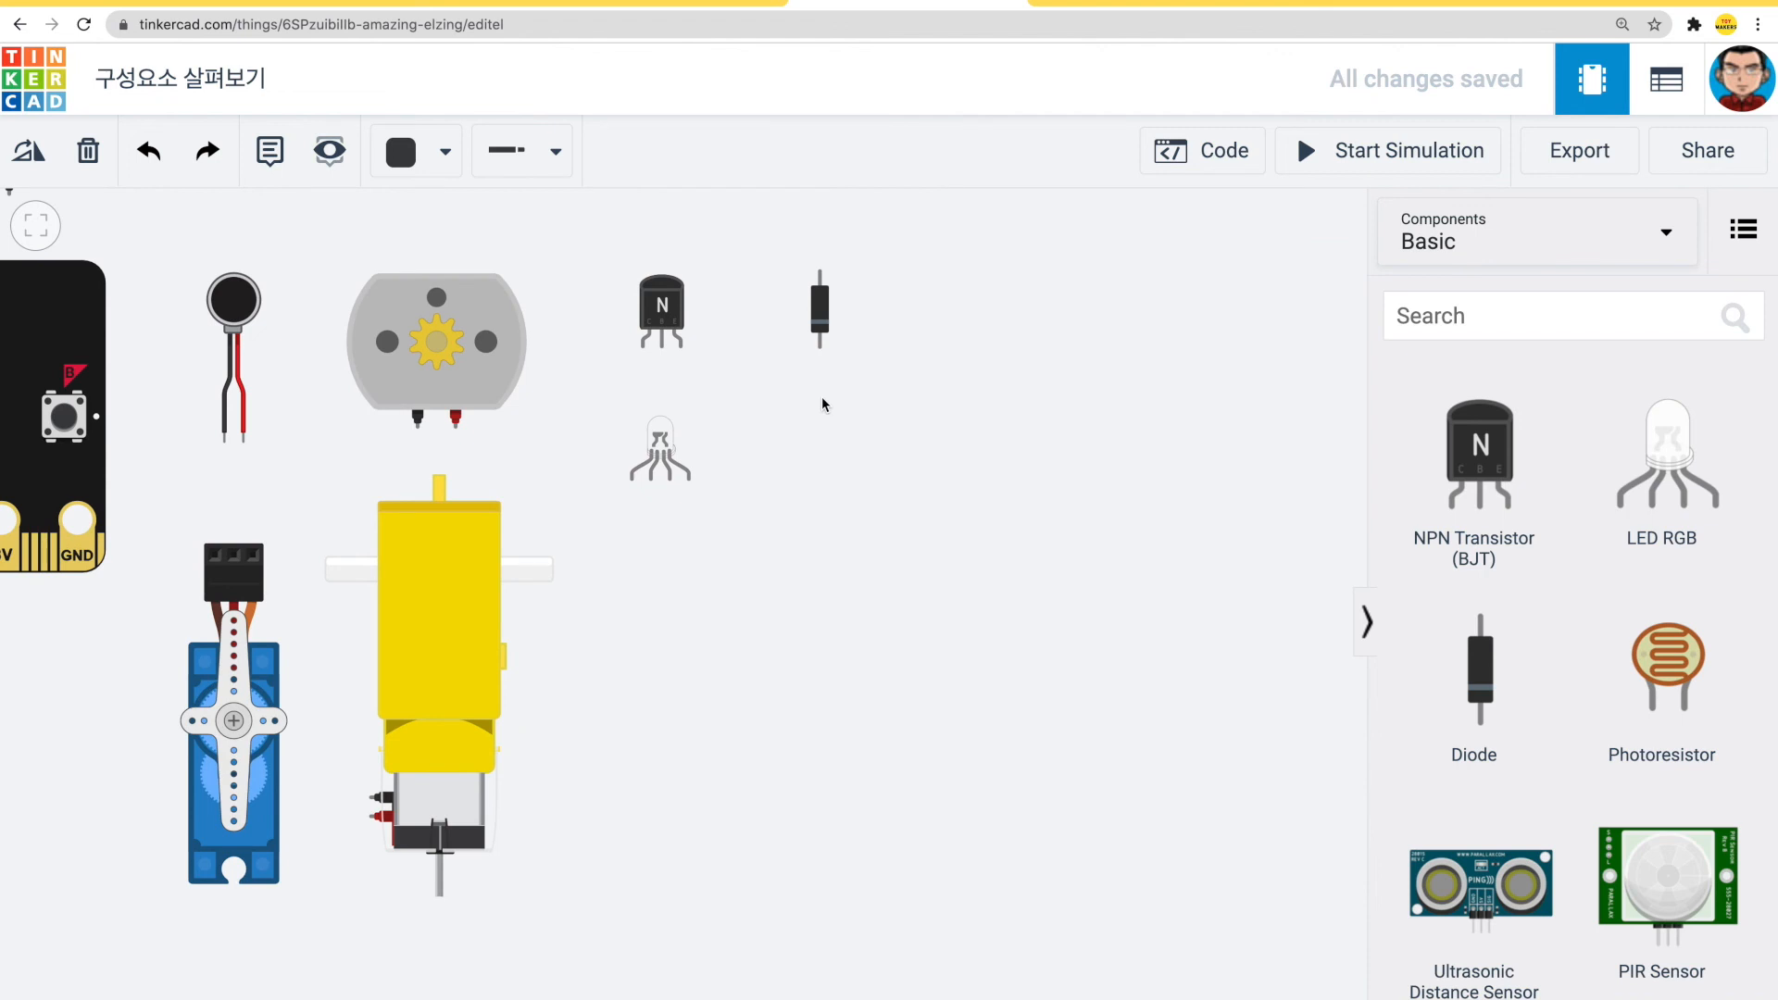
{"action": "left_click_drag", "start_coordinate": [1652, 685], "coordinate": [935, 324]}
{"action": "left_click_drag", "start_coordinate": [948, 421], "coordinate": [877, 419]}
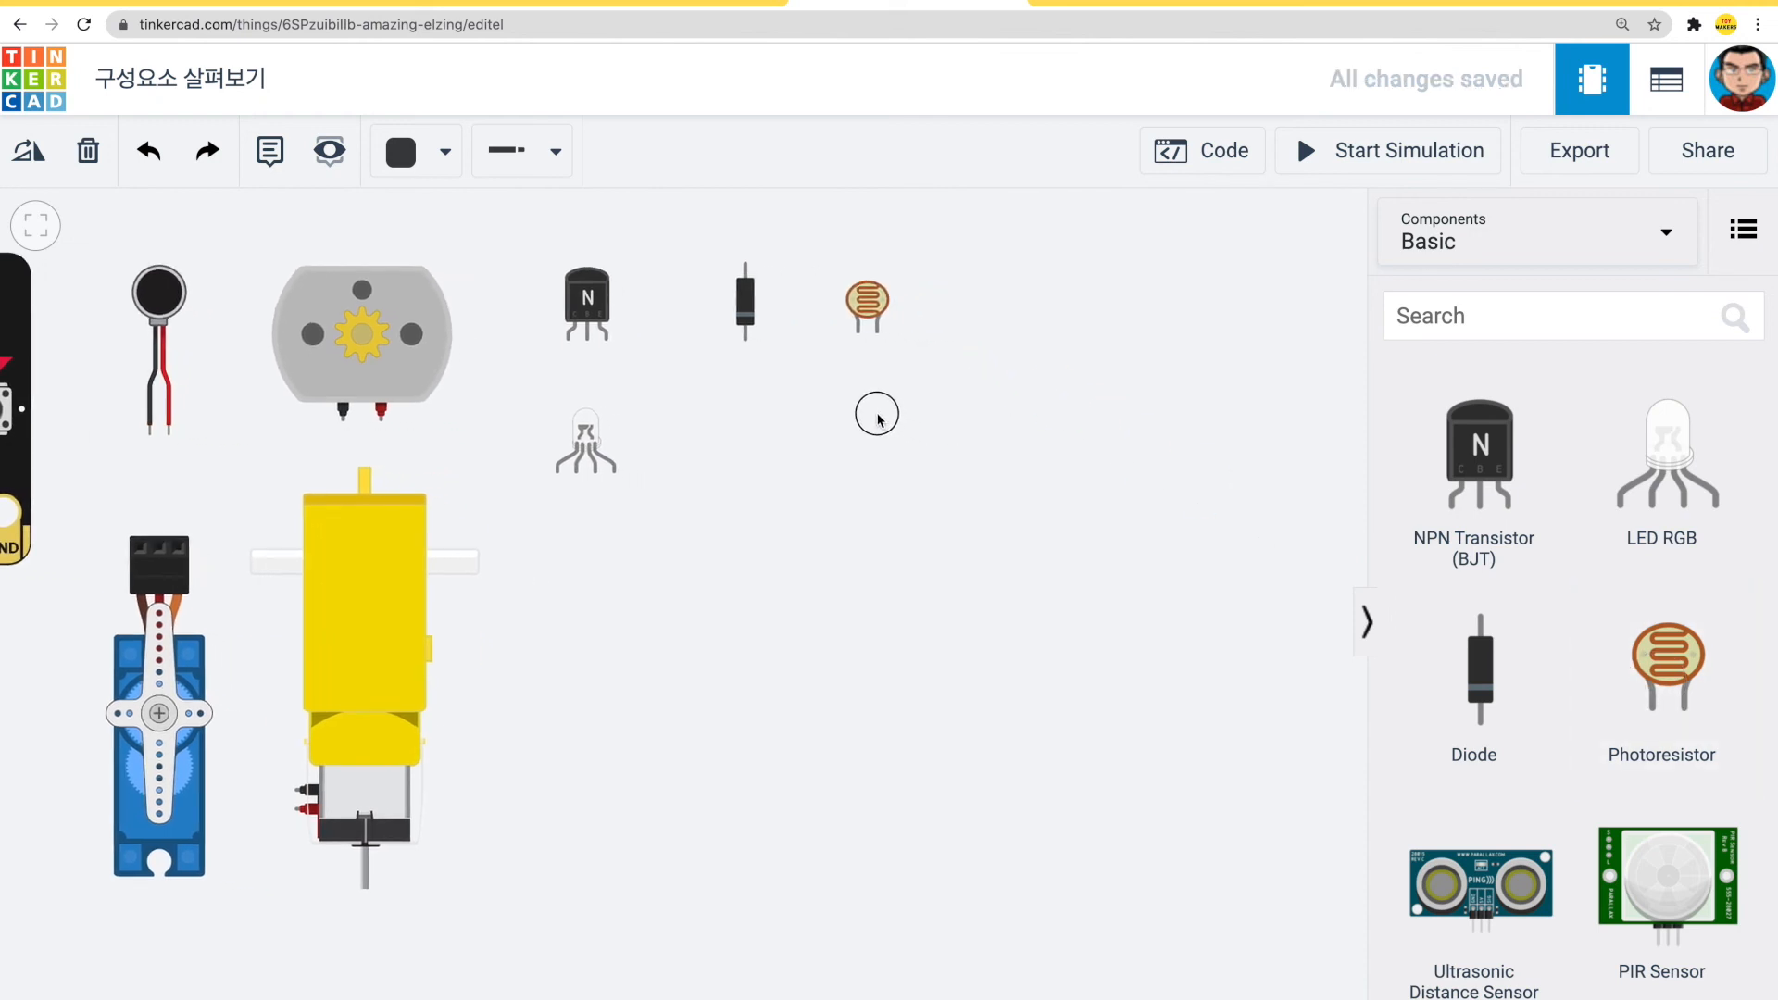
{"action": "left_click", "coordinate": [875, 304]}
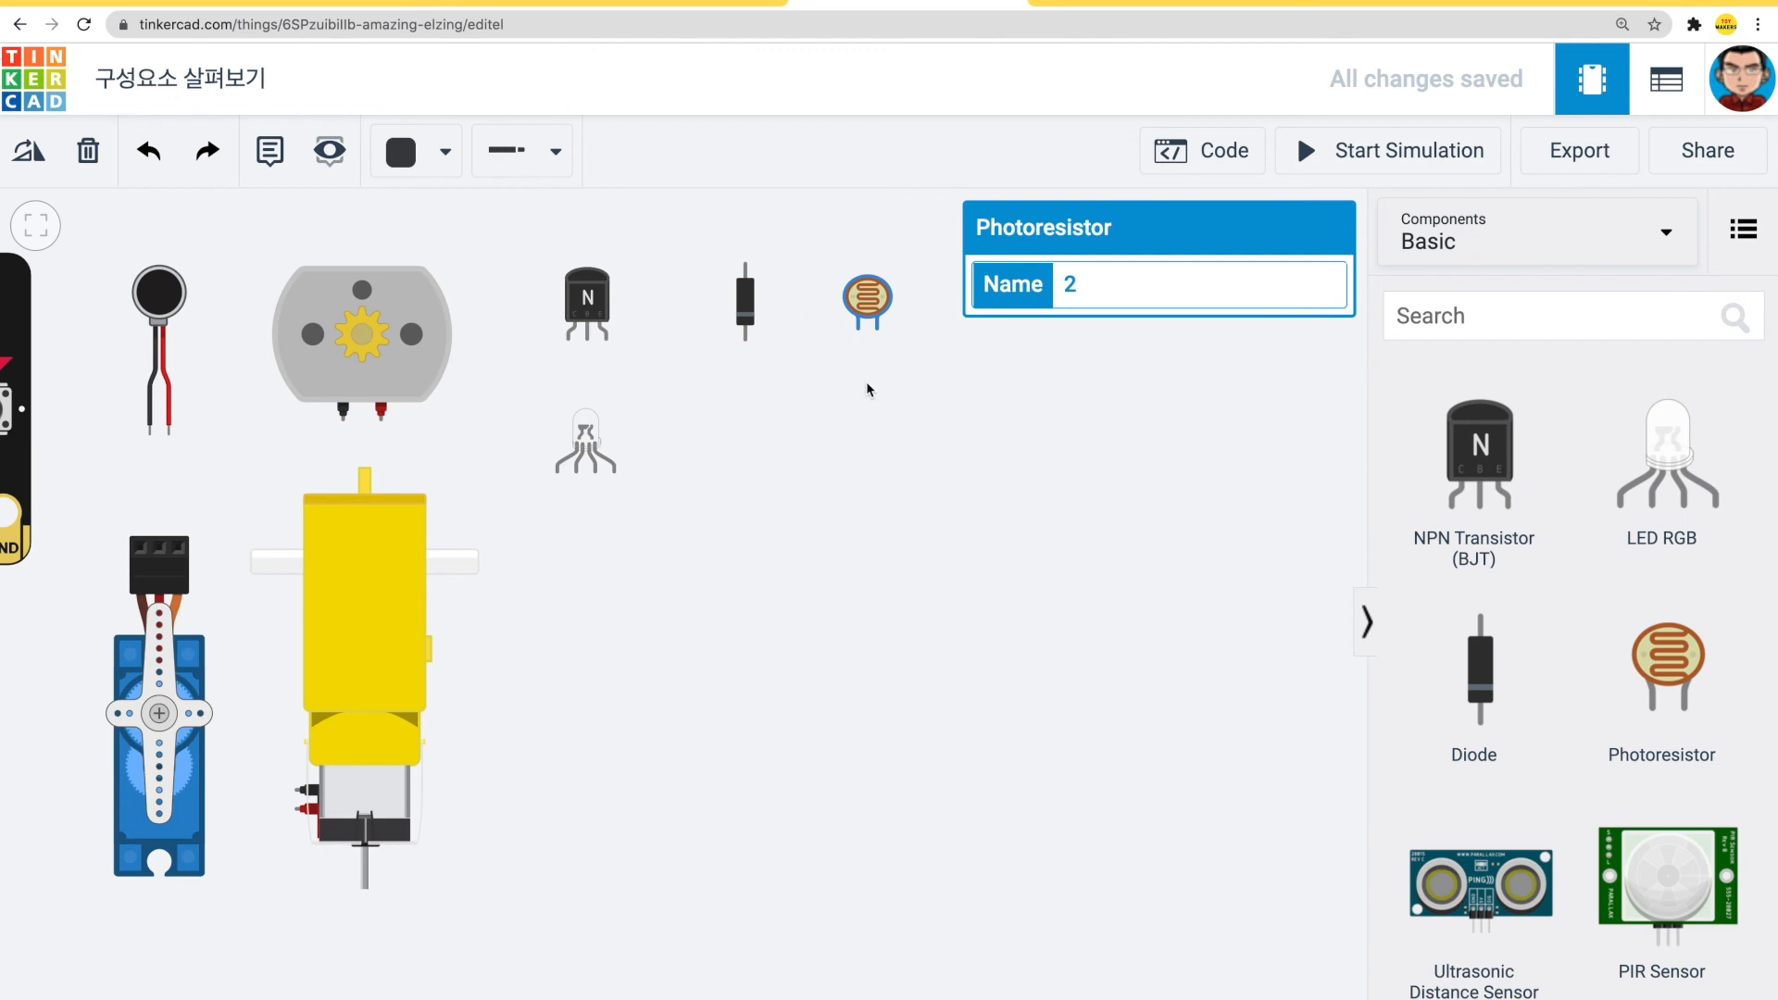
- Place an ultrasonic distance sensor below the RGB LED, to the right of the hobby gearmotor
{"action": "scroll", "coordinate": [1531, 662], "scroll_direction": "down", "scroll_amount": 4}
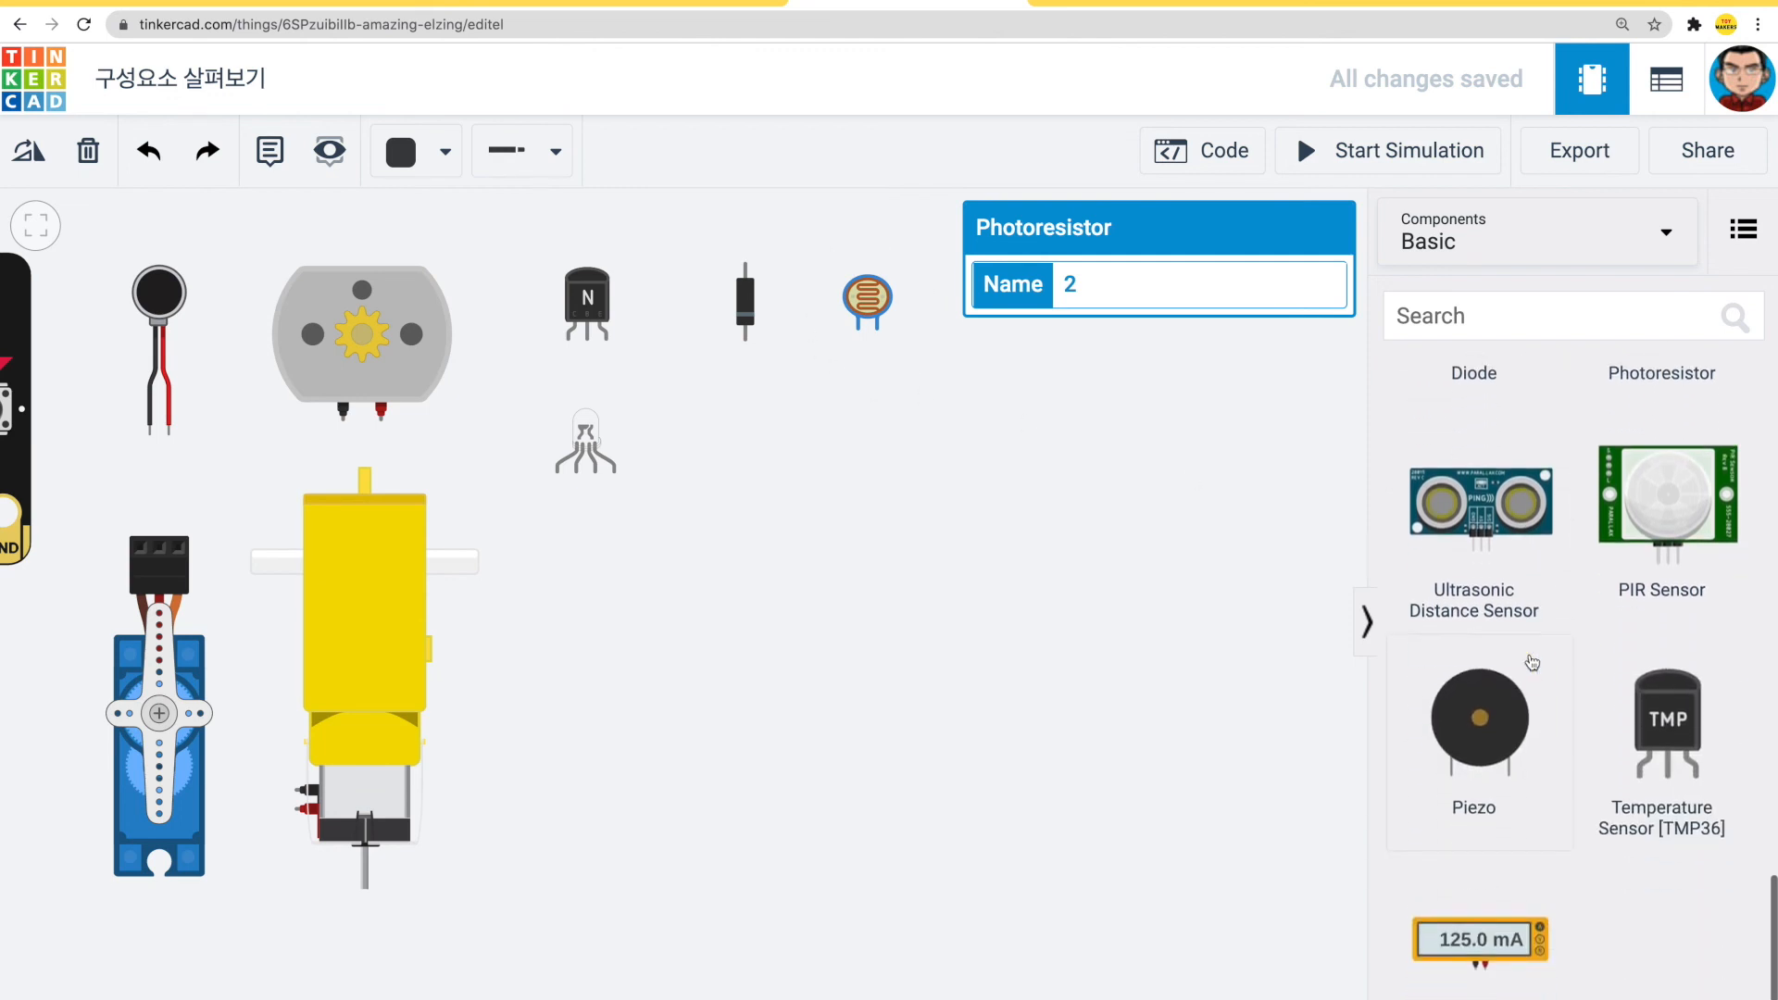
{"action": "left_click_drag", "start_coordinate": [1481, 519], "coordinate": [727, 633]}
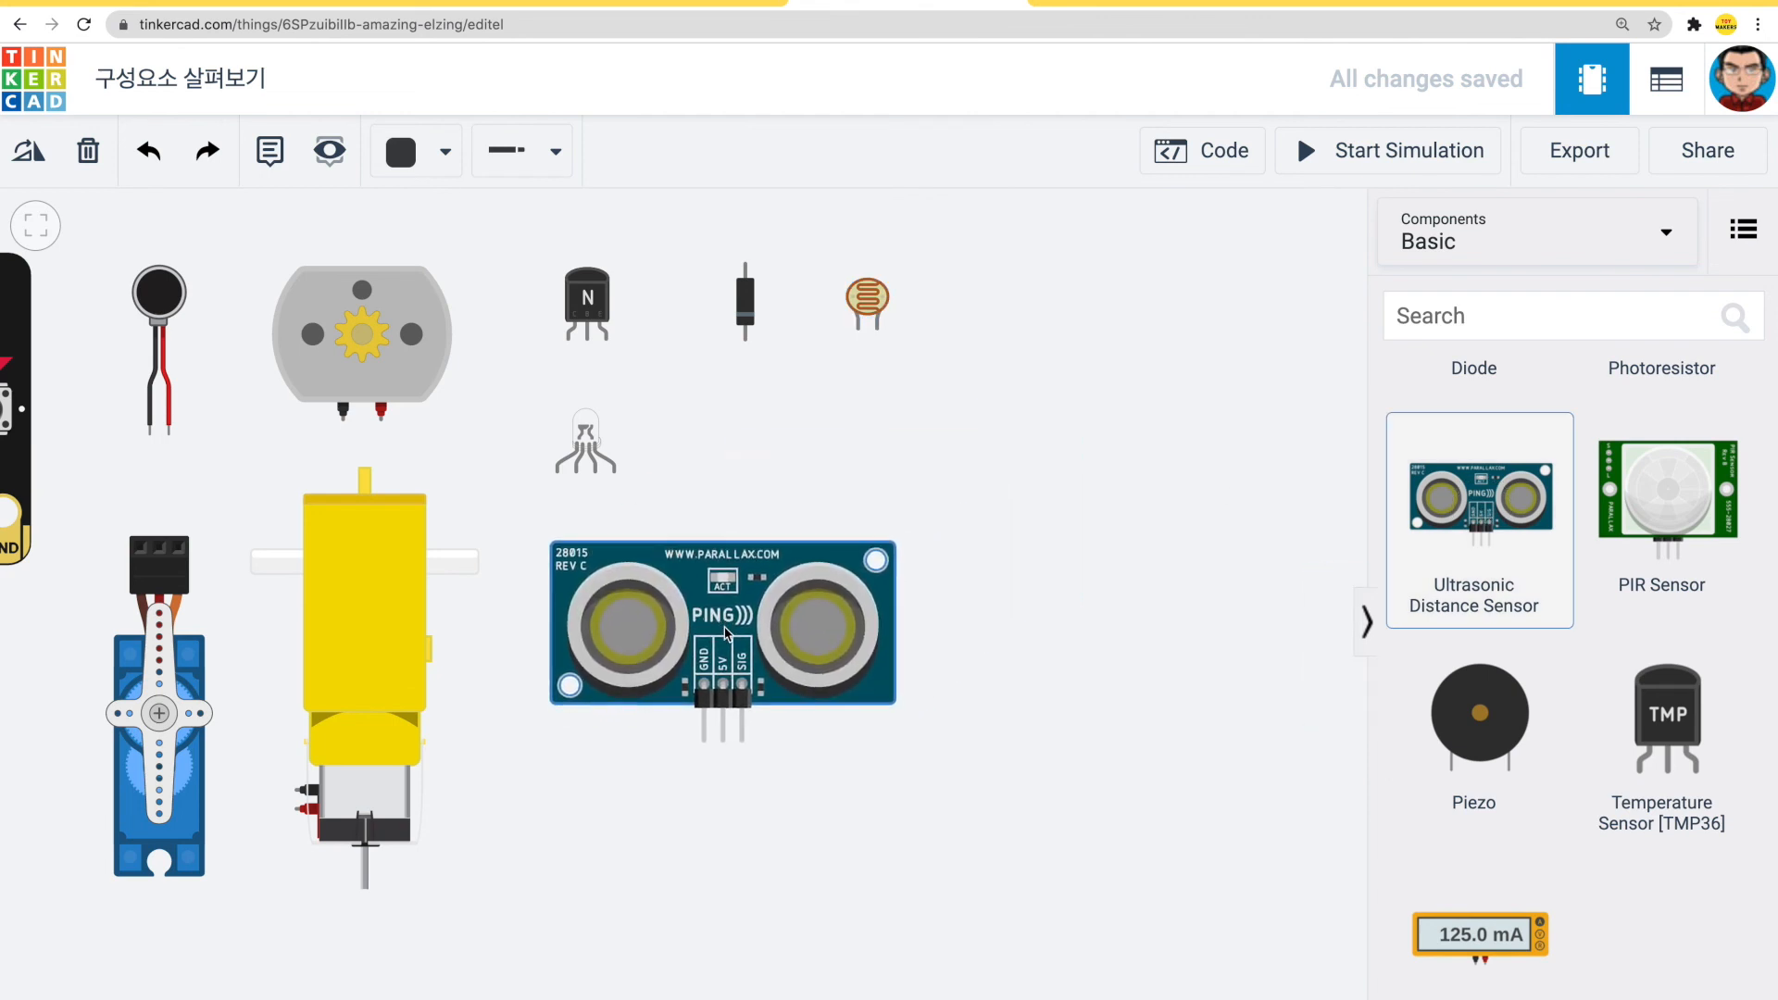
{"action": "left_click_drag", "start_coordinate": [944, 638], "coordinate": [954, 620]}
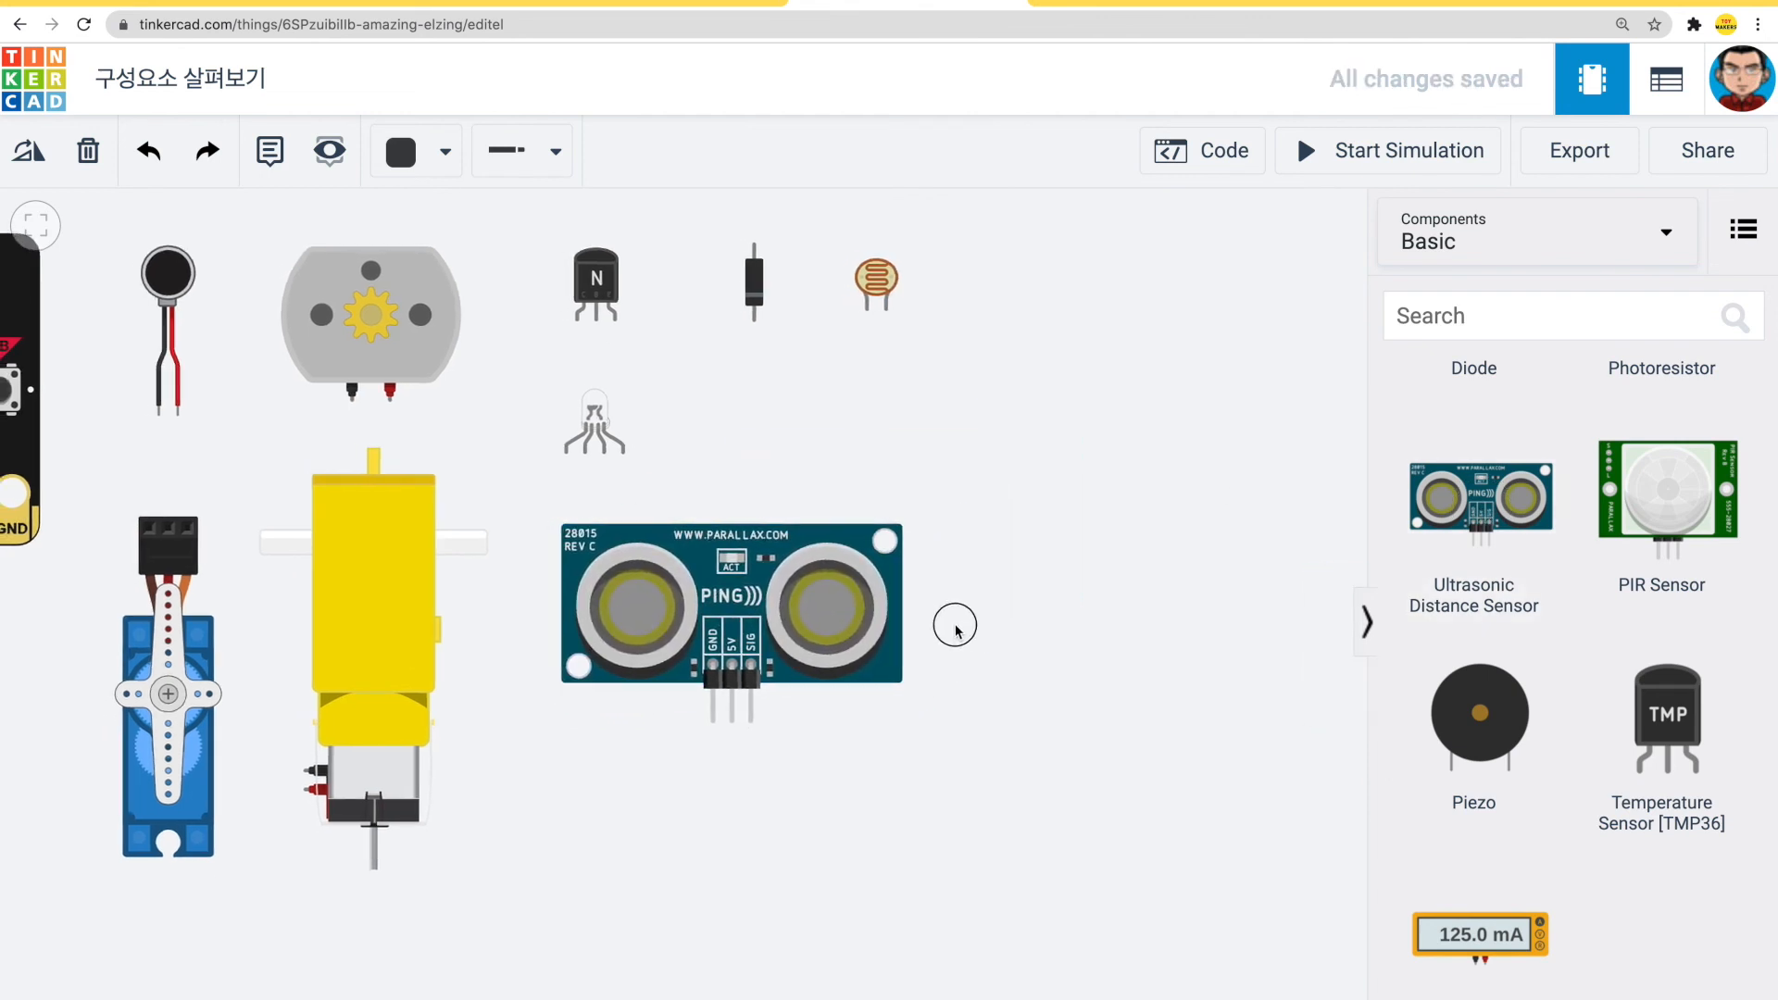
{"action": "left_click_drag", "start_coordinate": [957, 630], "coordinate": [902, 637]}
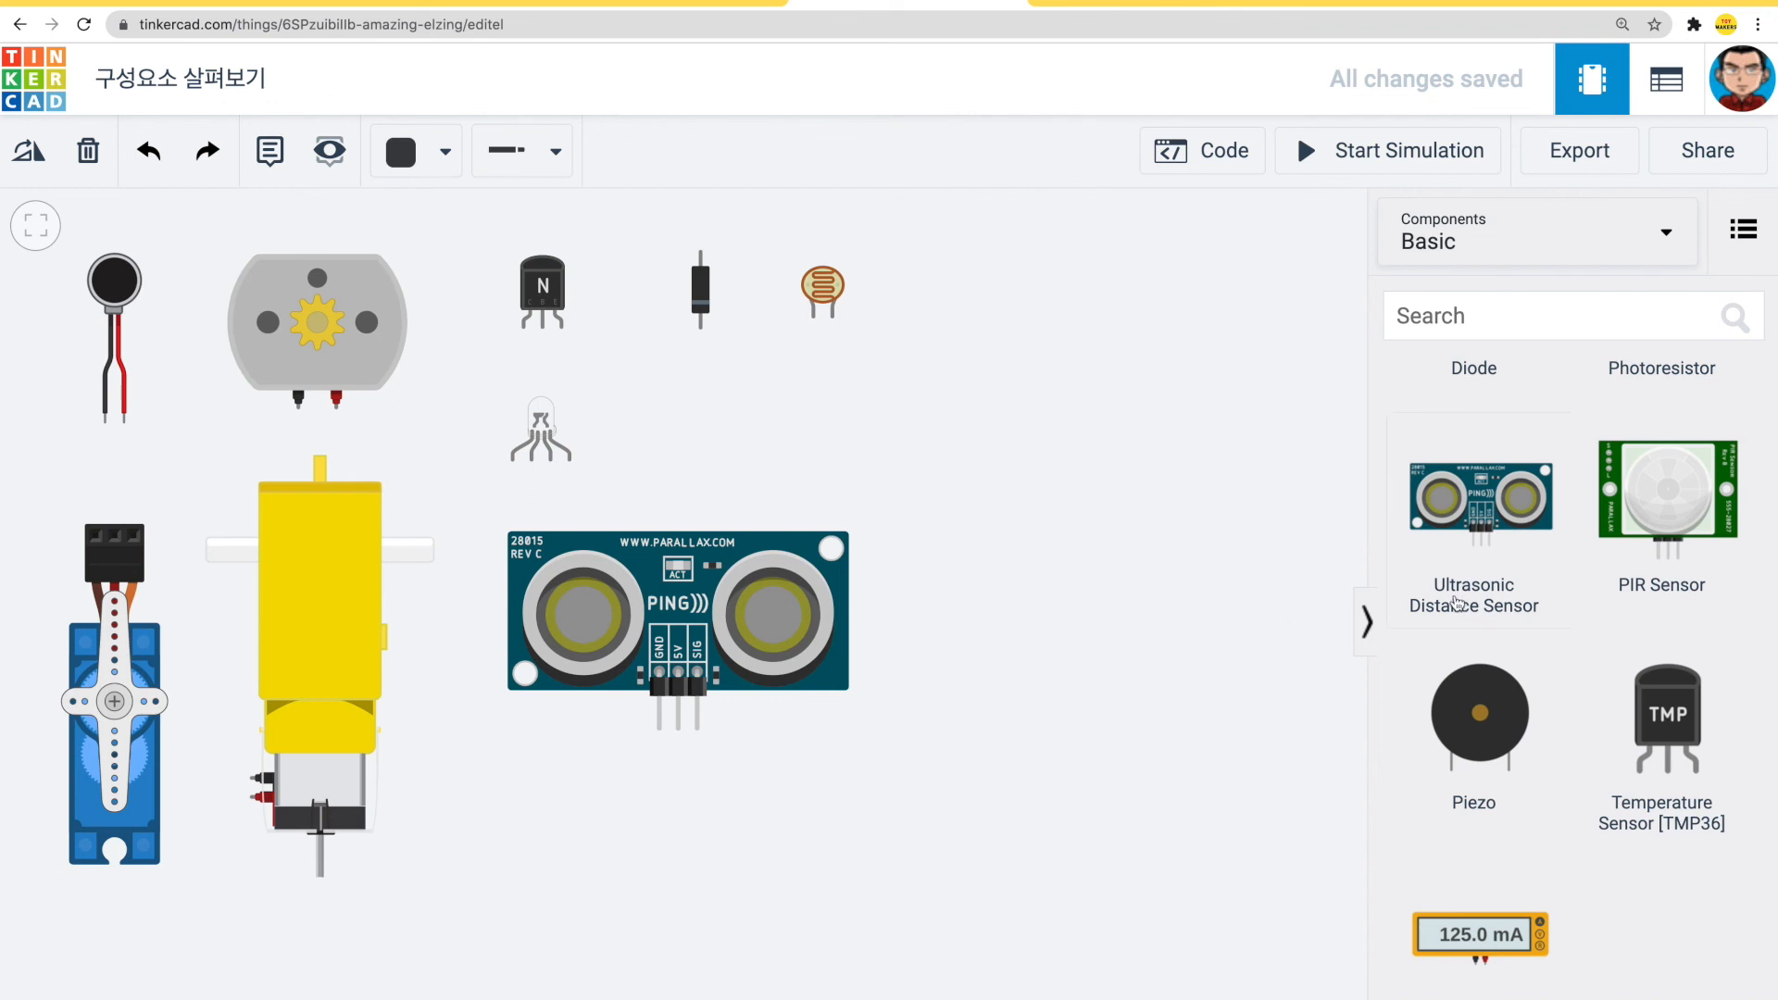
- Place a PIR sensor to the right of the photoresistor and a piezo below the PIR sensor
{"action": "left_click_drag", "start_coordinate": [1682, 497], "coordinate": [1092, 329]}
{"action": "left_click", "coordinate": [1092, 326]}
{"action": "left_click_drag", "start_coordinate": [1069, 509], "coordinate": [1099, 542]}
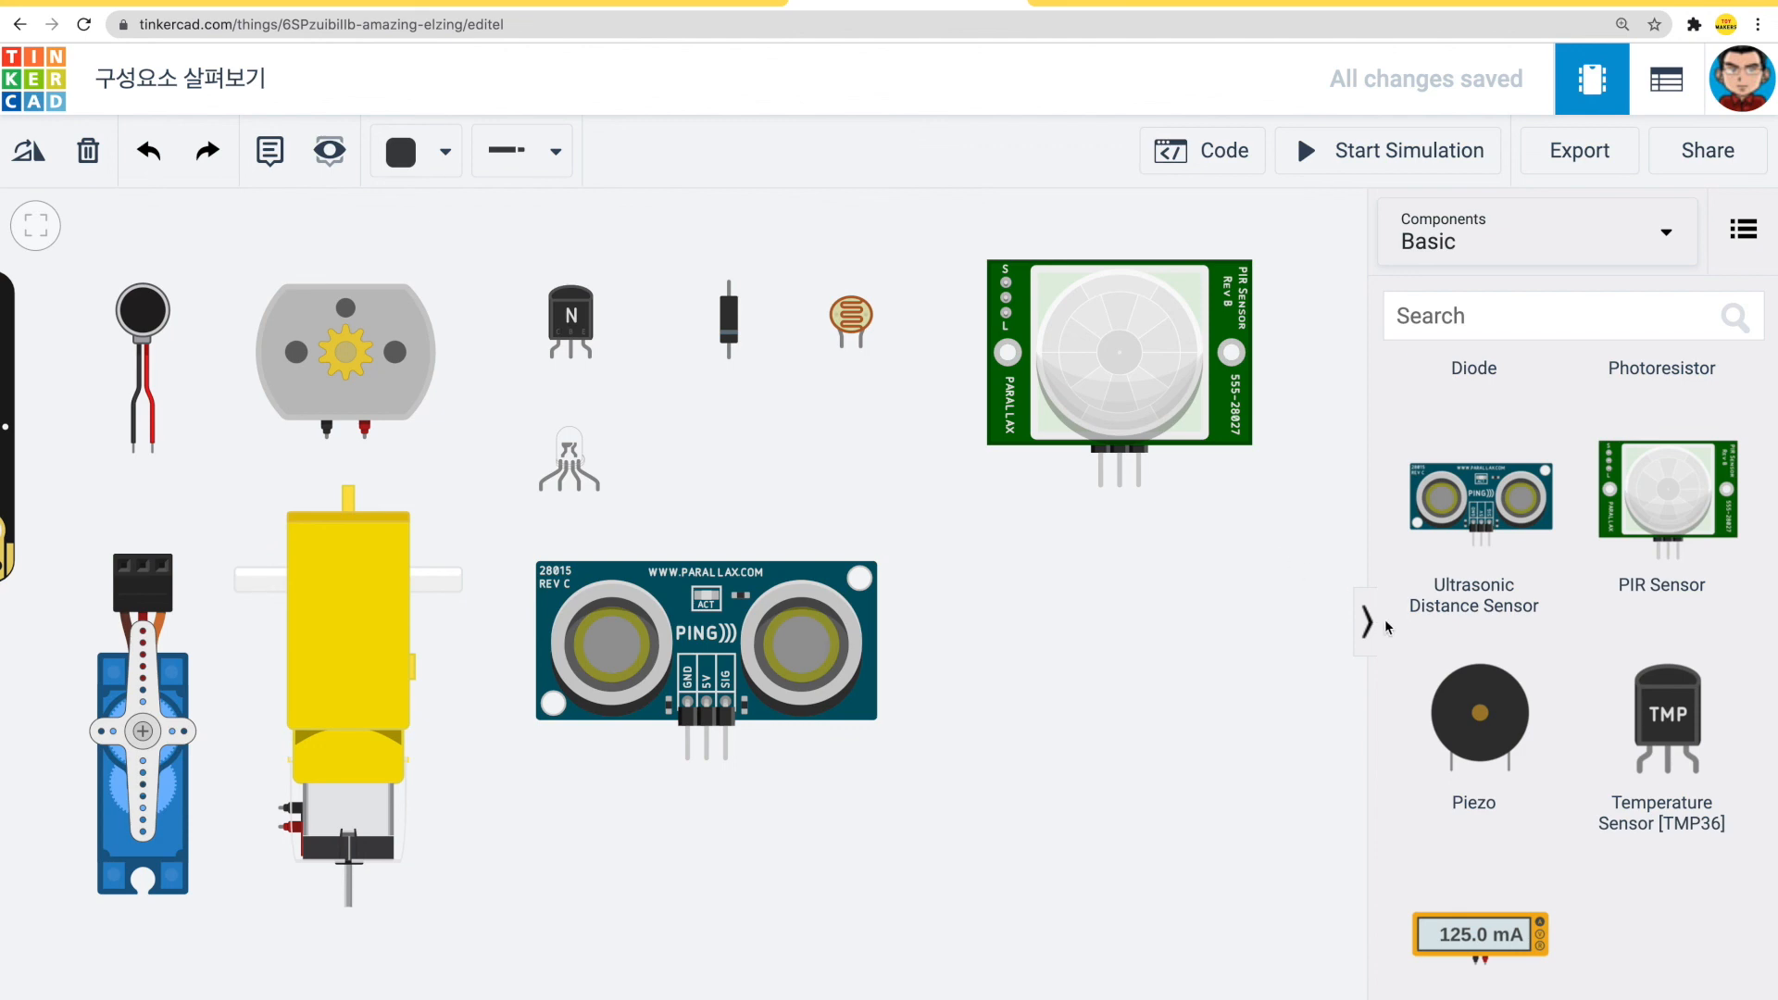
{"action": "left_click_drag", "start_coordinate": [1474, 711], "coordinate": [1123, 727]}
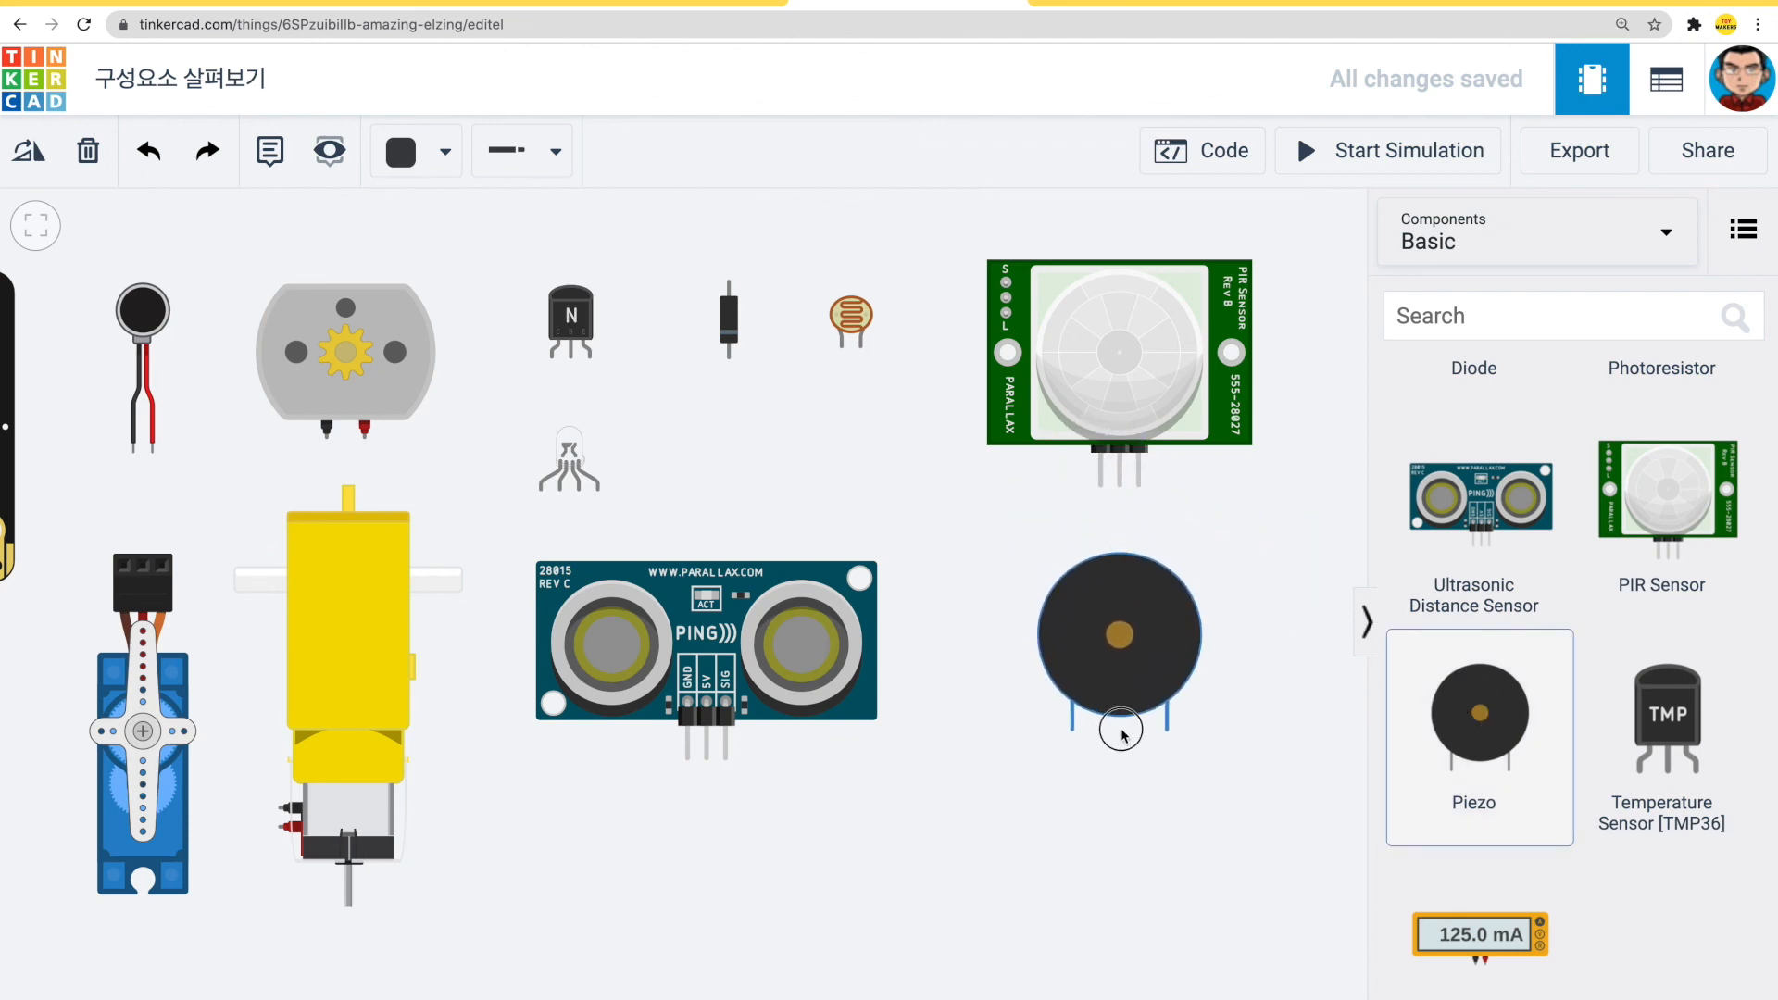
{"action": "left_click_drag", "start_coordinate": [1122, 825], "coordinate": [1147, 813]}
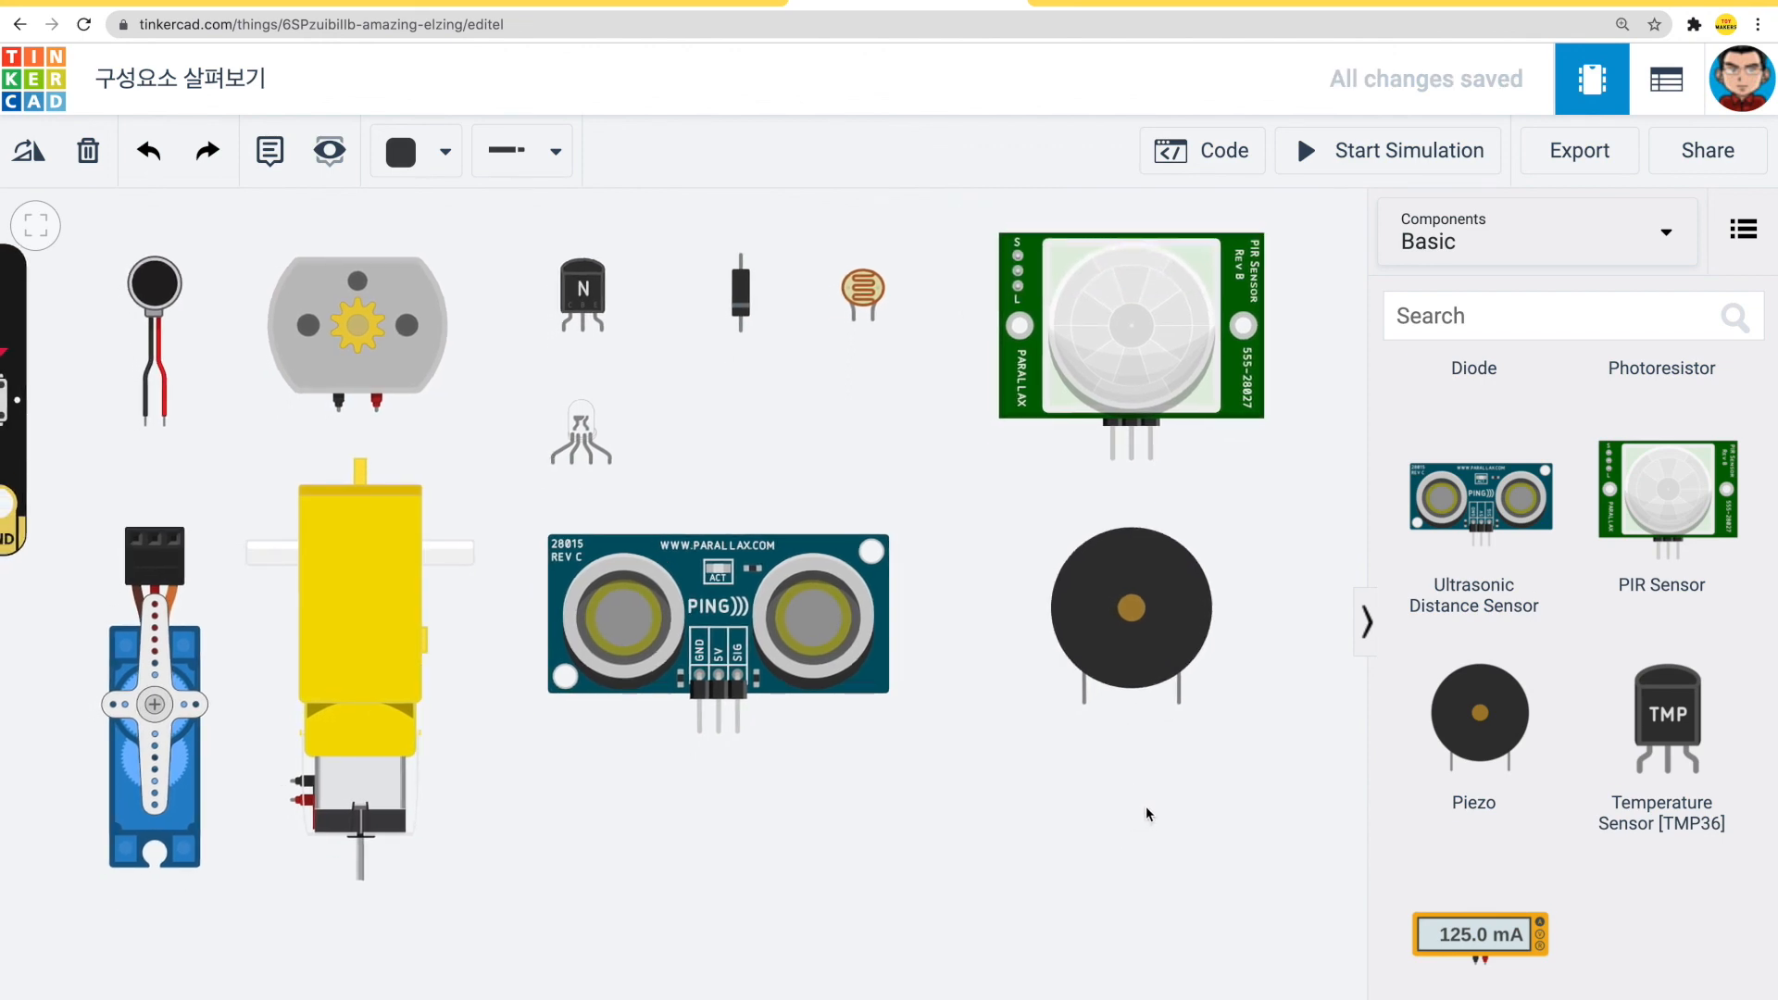
- Place a TMP36 temperature sensor below the ultrasonic distance sensor and a multimeter below the piezo
{"action": "left_click_drag", "start_coordinate": [1677, 741], "coordinate": [713, 799]}
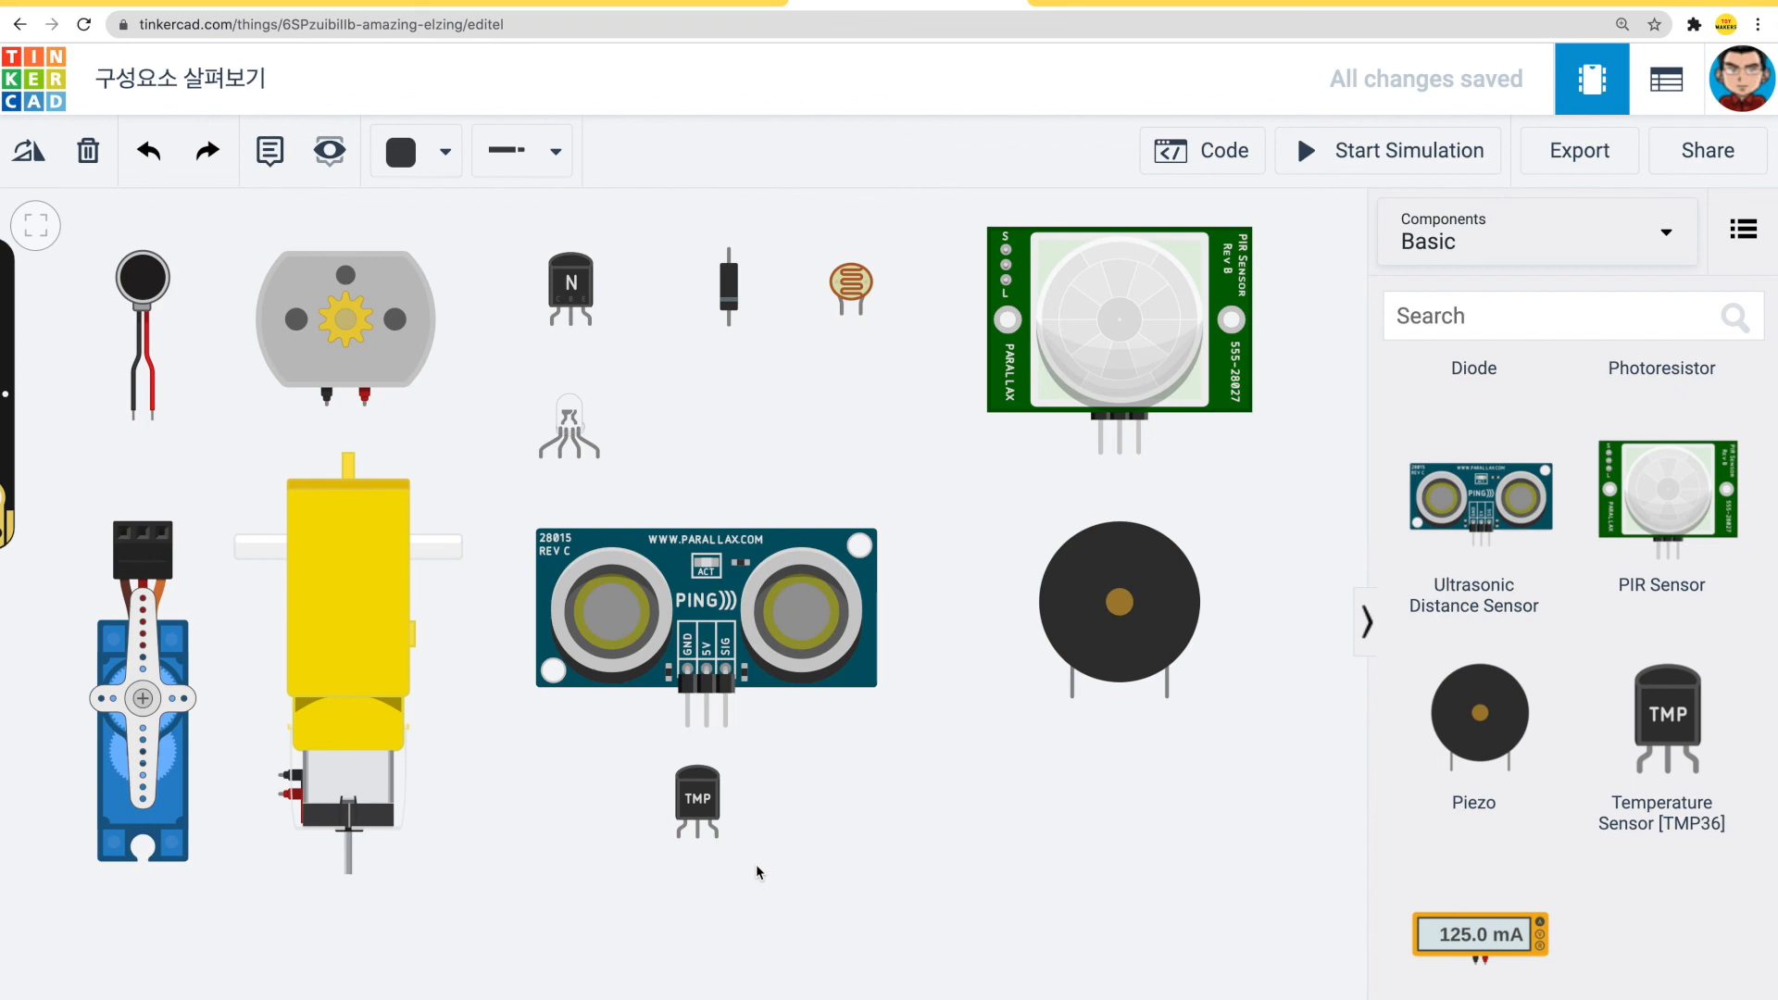
{"action": "left_click_drag", "start_coordinate": [765, 850], "coordinate": [774, 850]}
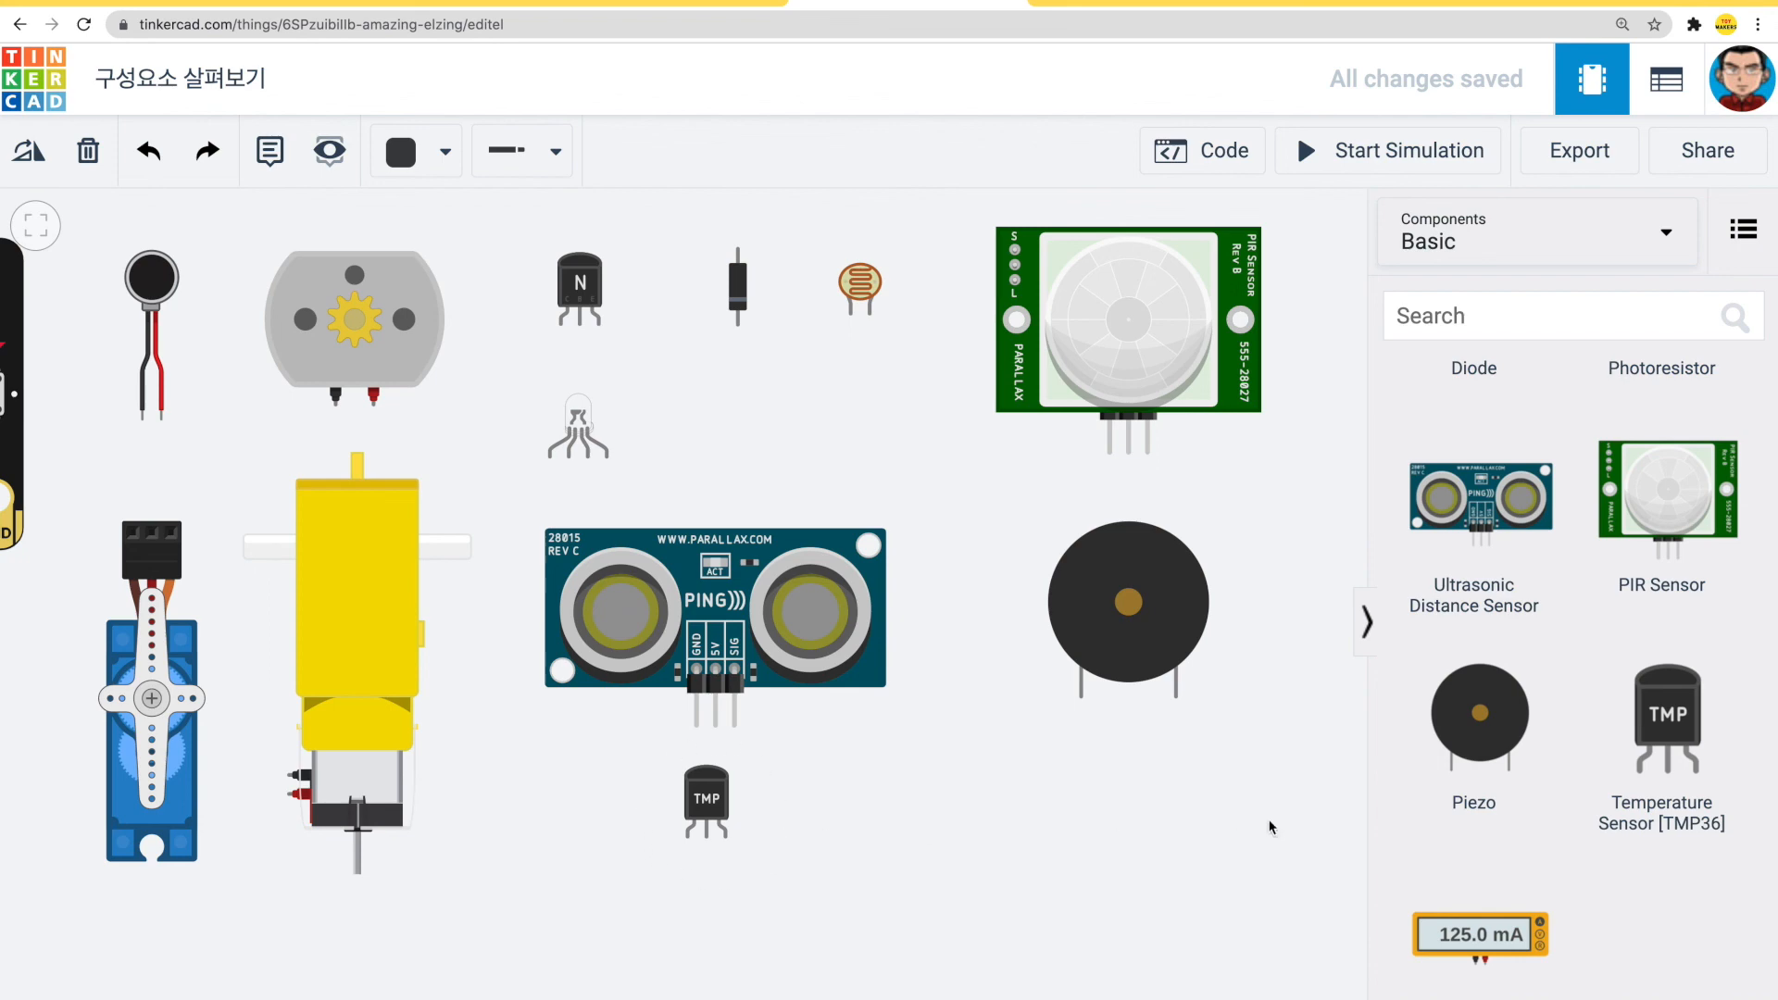
{"action": "left_click_drag", "start_coordinate": [1440, 931], "coordinate": [1088, 870]}
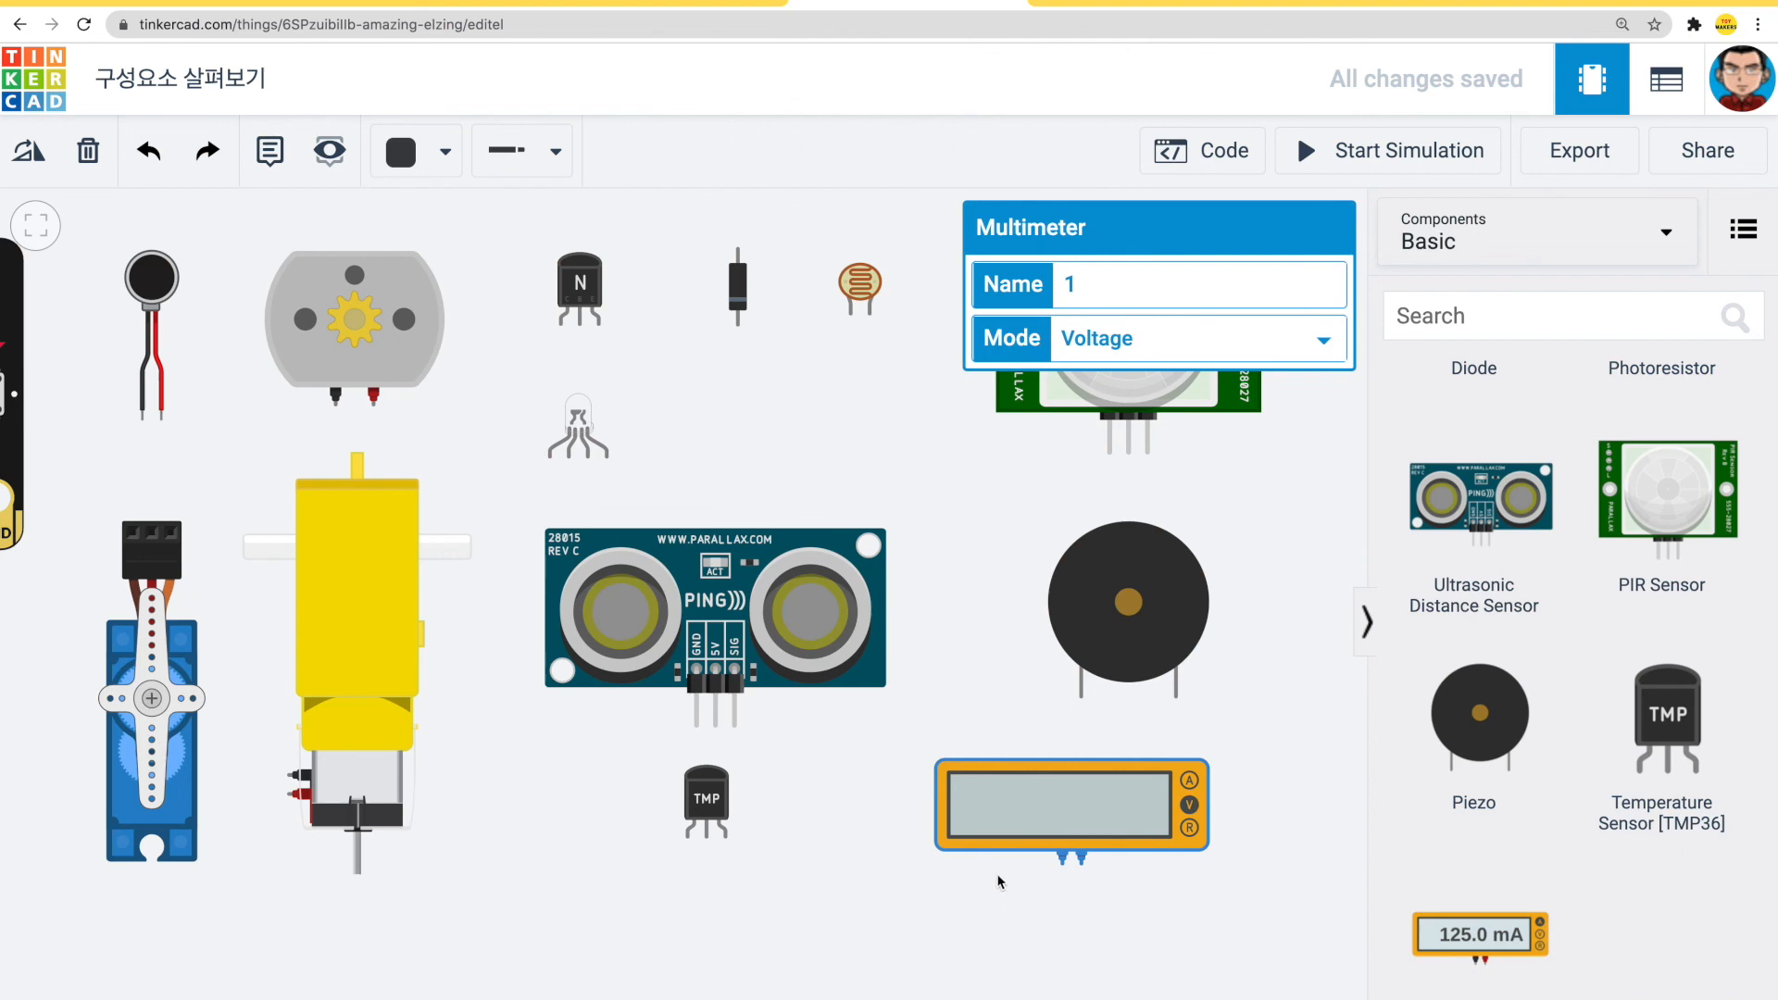
- Switch the multimeter's mode to Amperage and on to Resistance, and deselect the multimeter
{"action": "left_click", "coordinate": [1121, 343]}
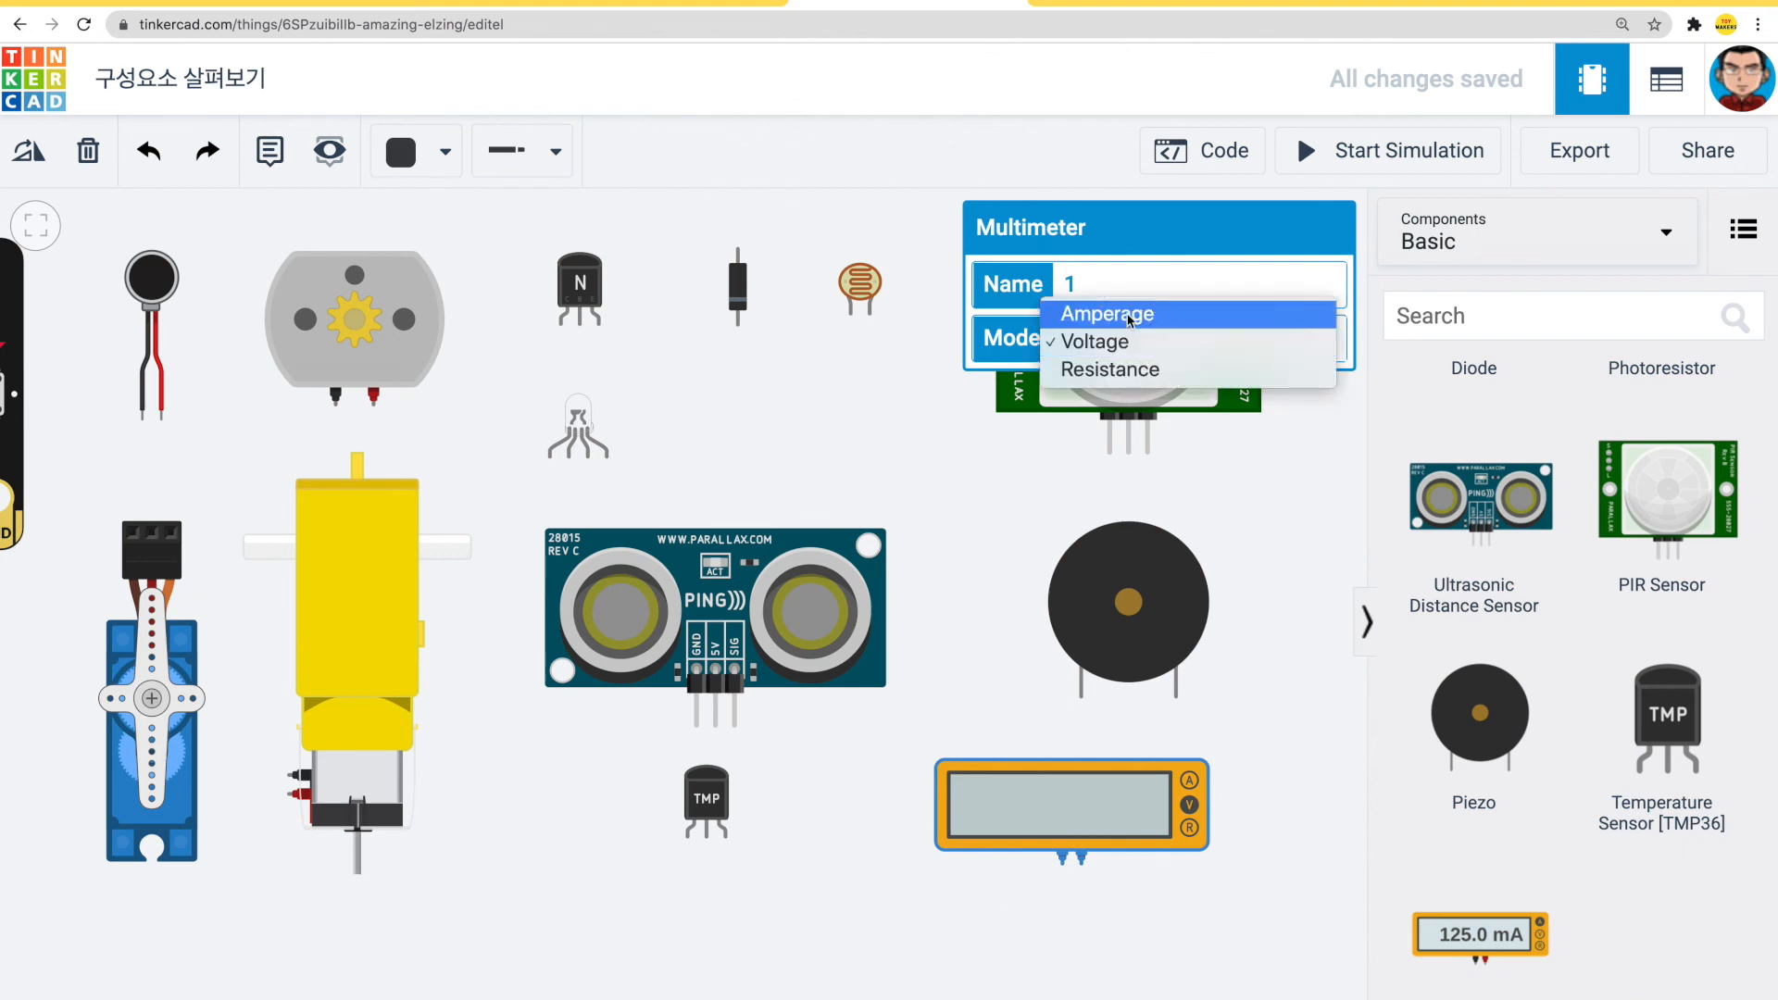
{"action": "left_click", "coordinate": [1128, 315]}
{"action": "left_click", "coordinate": [1129, 339]}
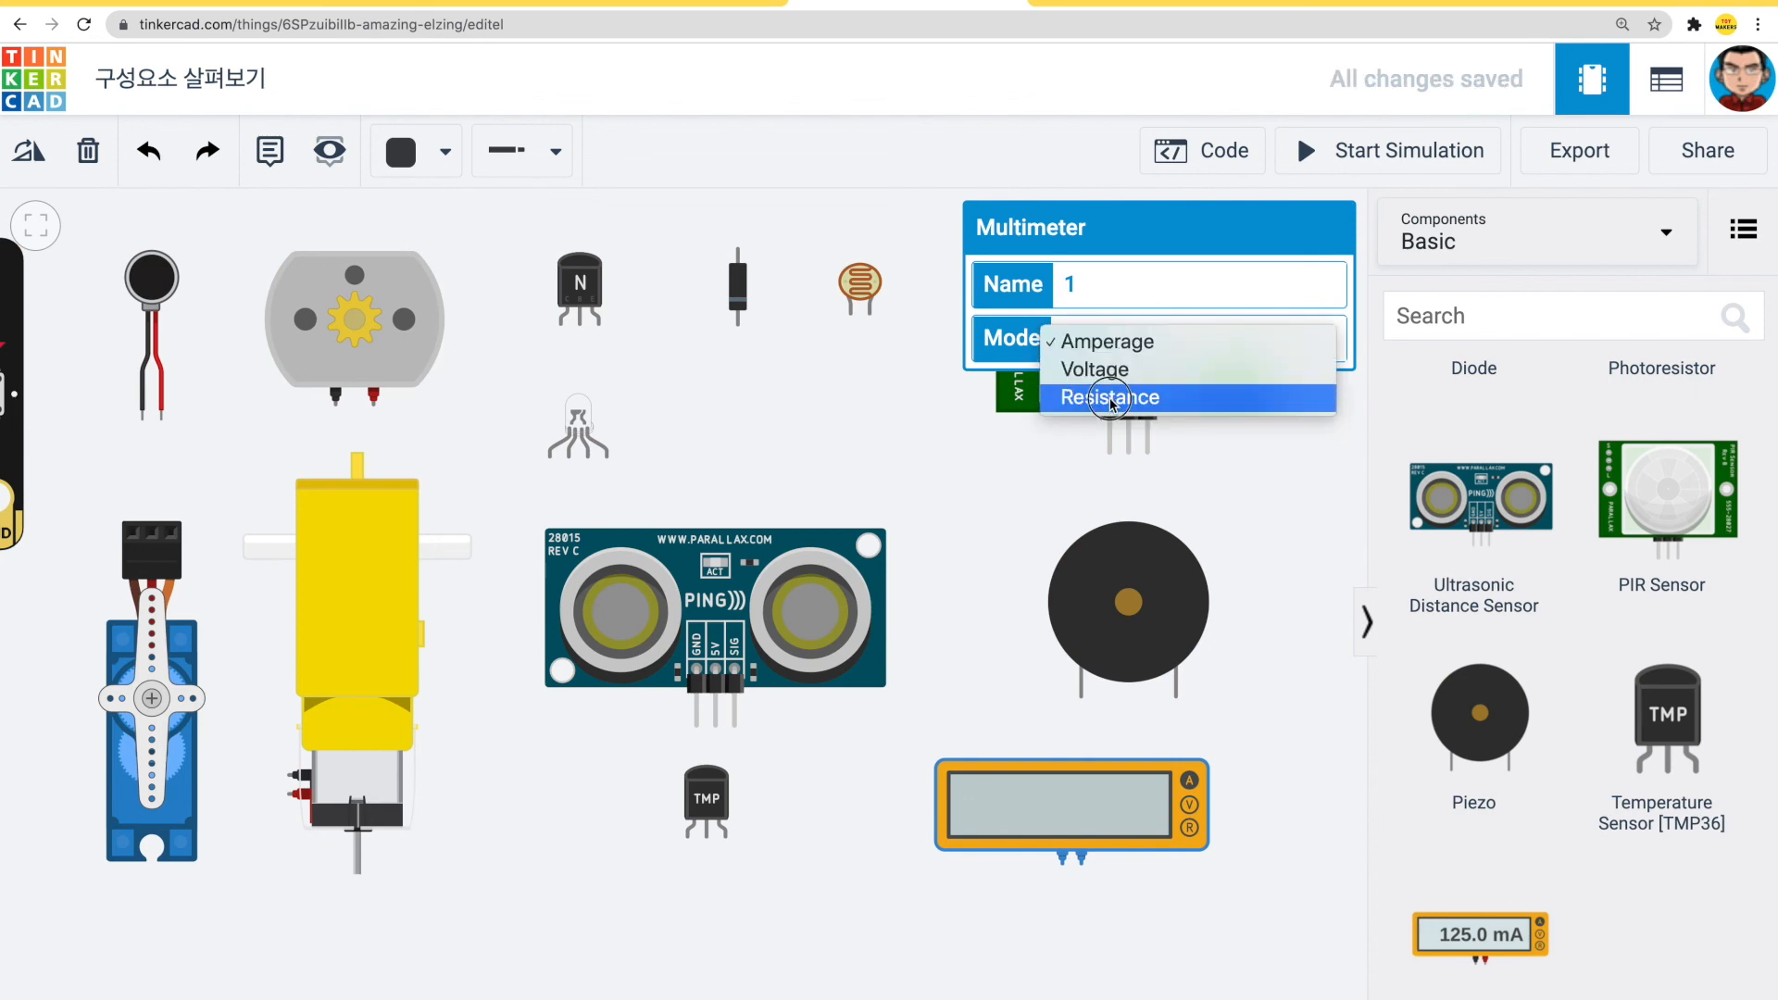
{"action": "left_click", "coordinate": [1110, 404]}
{"action": "left_click", "coordinate": [1123, 343]}
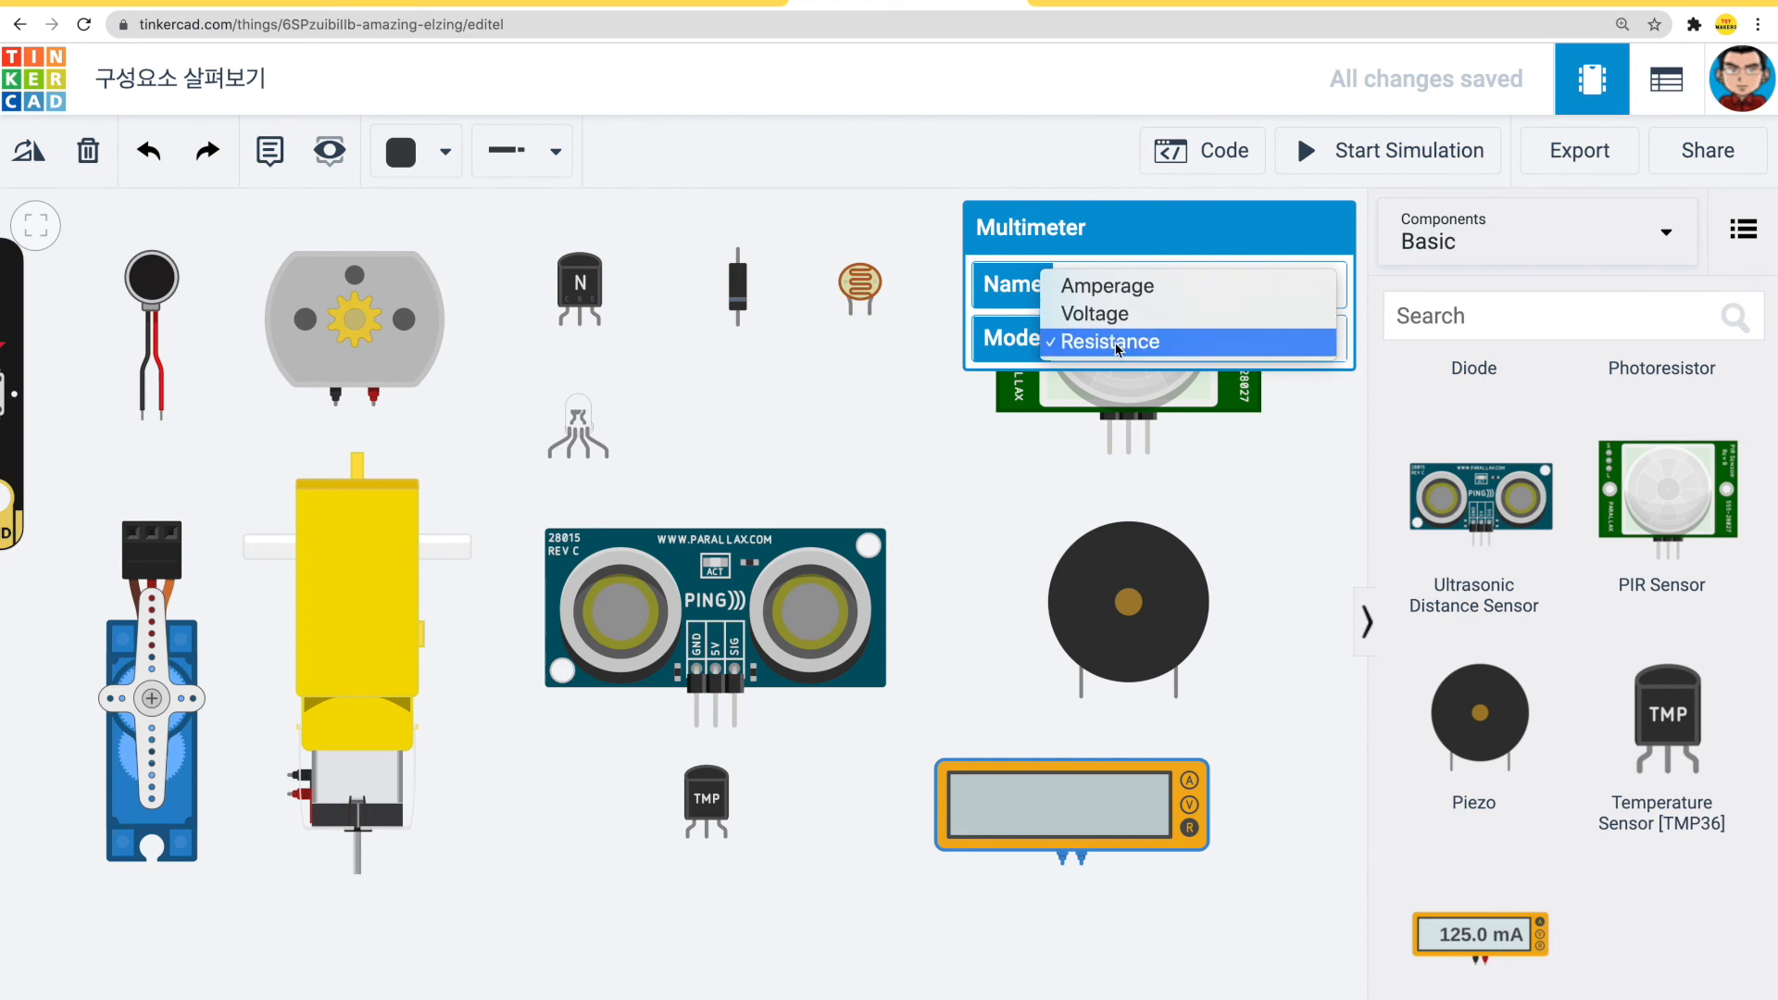
{"action": "left_click", "coordinate": [1035, 800]}
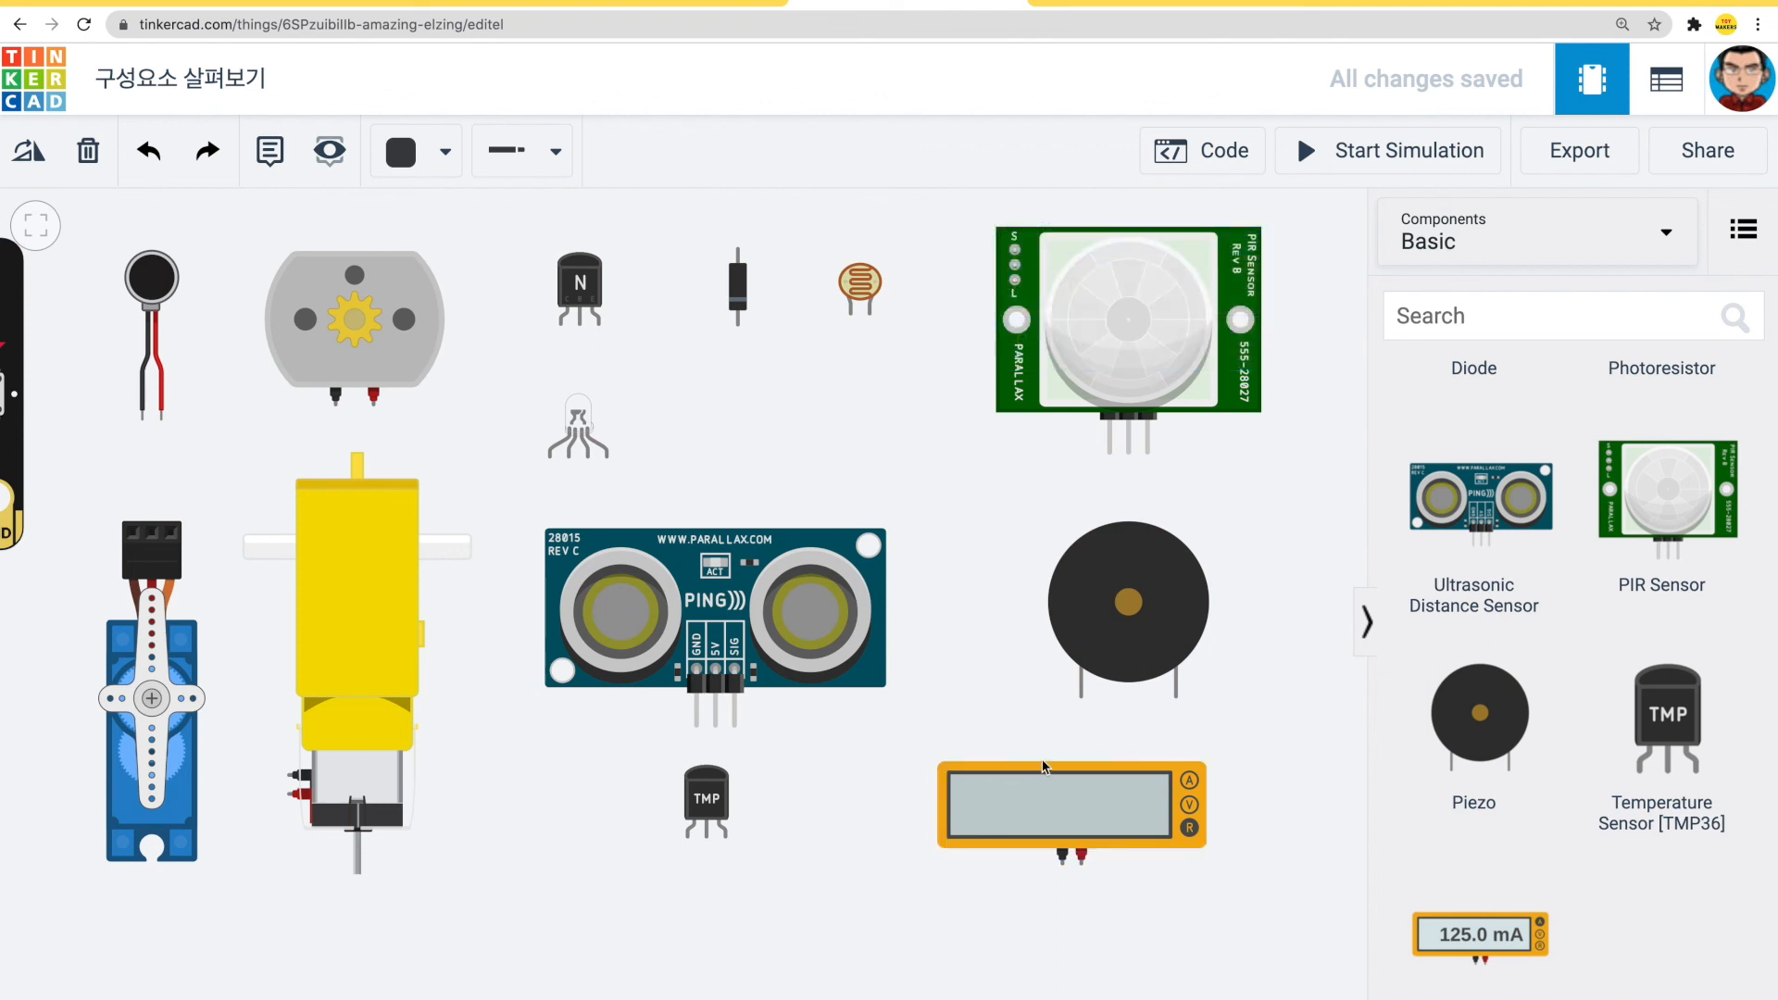
- Set the multimeter's mode to Voltage and select the ultrasonic distance sensor
{"action": "left_click", "coordinate": [1042, 819]}
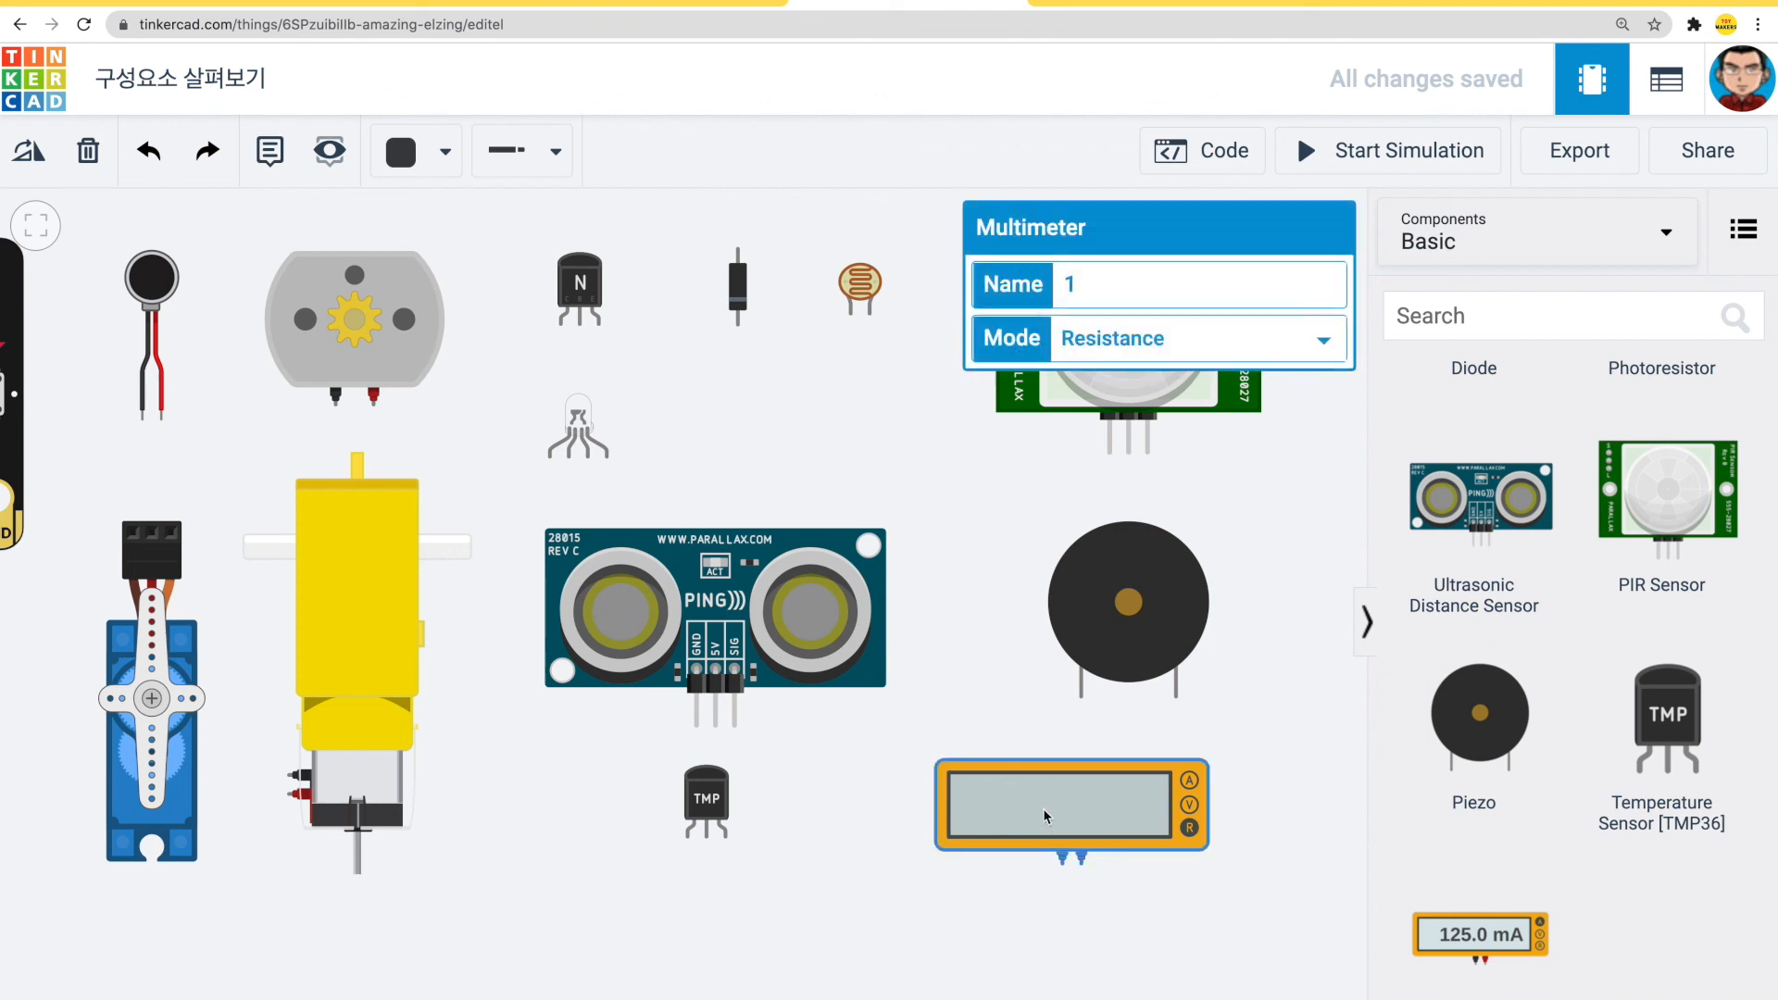
{"action": "left_click", "coordinate": [1126, 344]}
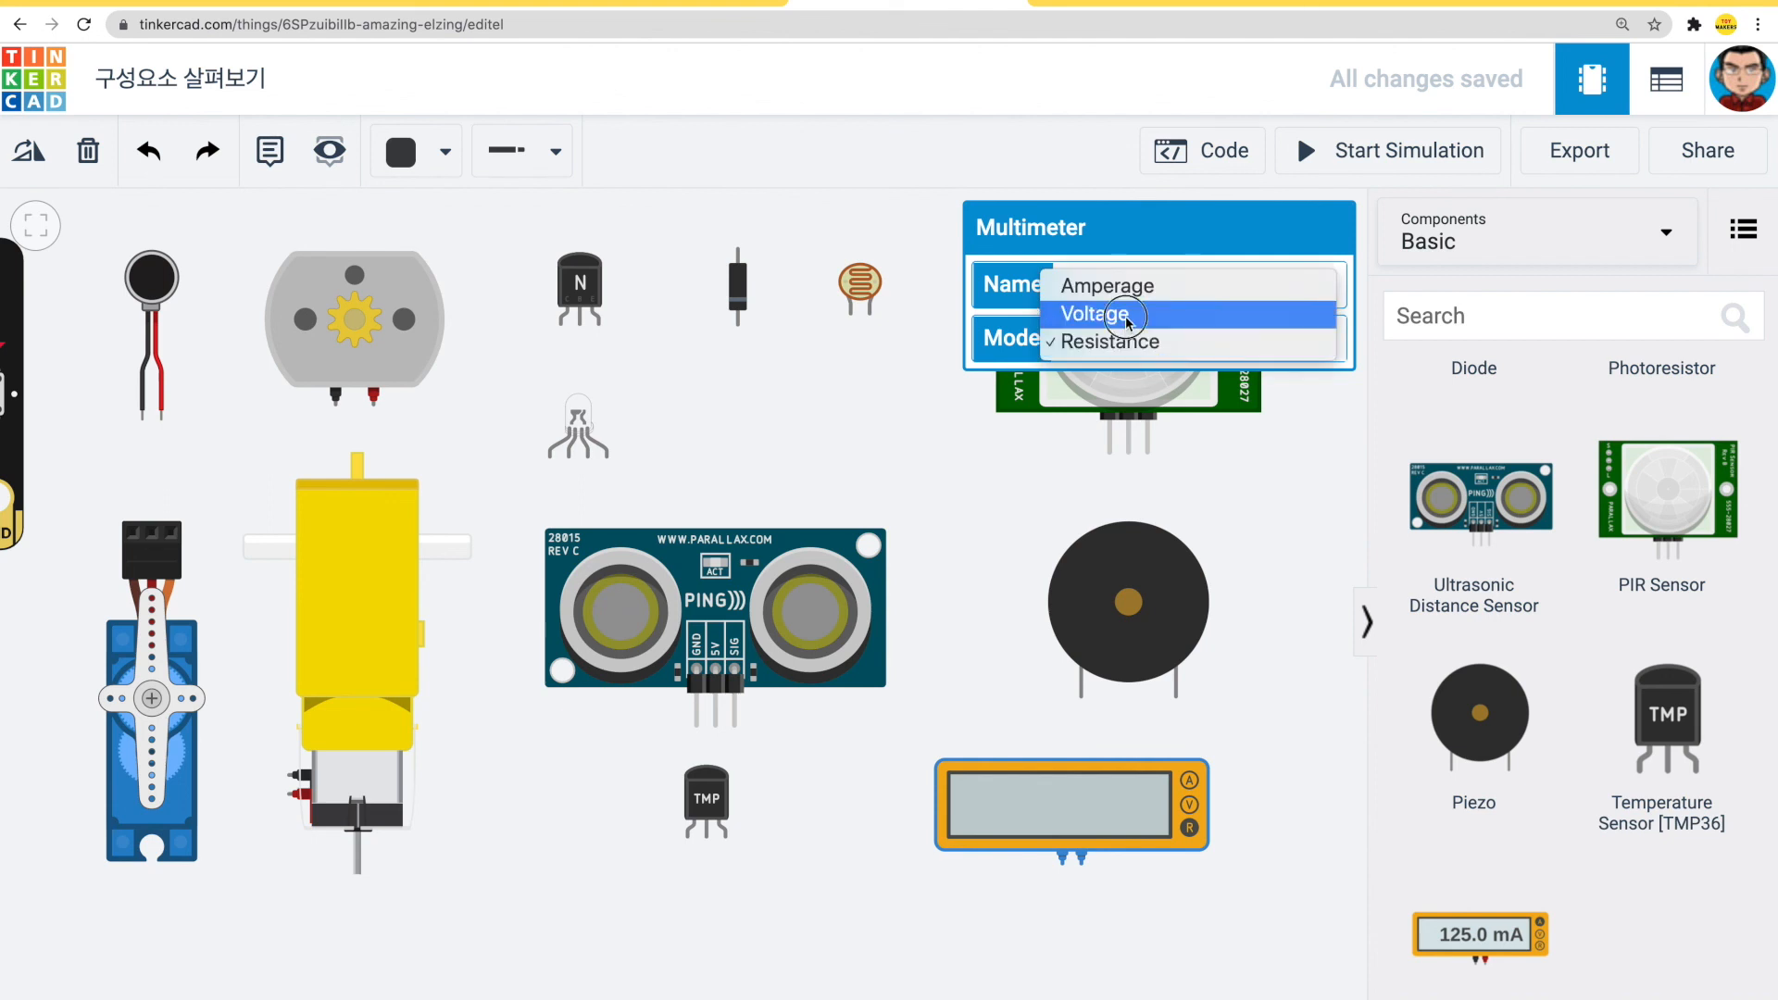
{"action": "left_click", "coordinate": [1106, 314]}
{"action": "left_click", "coordinate": [803, 521]}
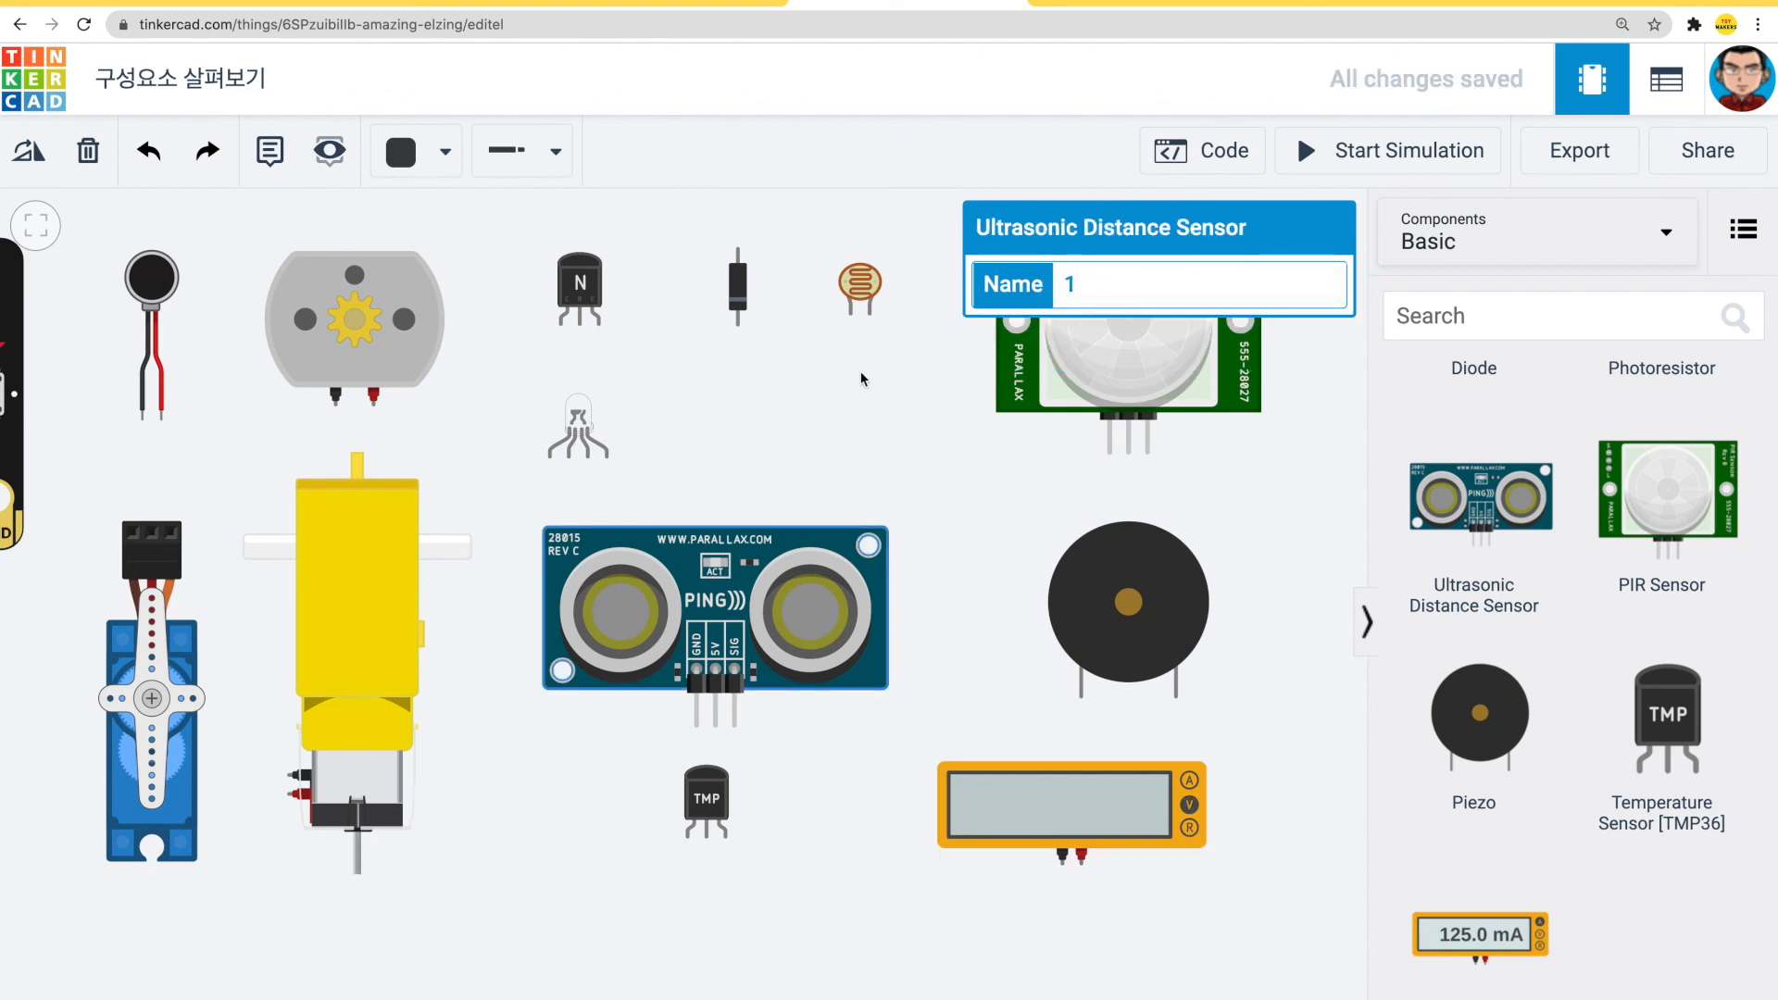
- Reselect the multimeter and change its mode to Resistance and finally to Amperage
{"action": "left_click", "coordinate": [972, 813]}
{"action": "left_click", "coordinate": [1125, 324]}
{"action": "left_click", "coordinate": [1123, 314]}
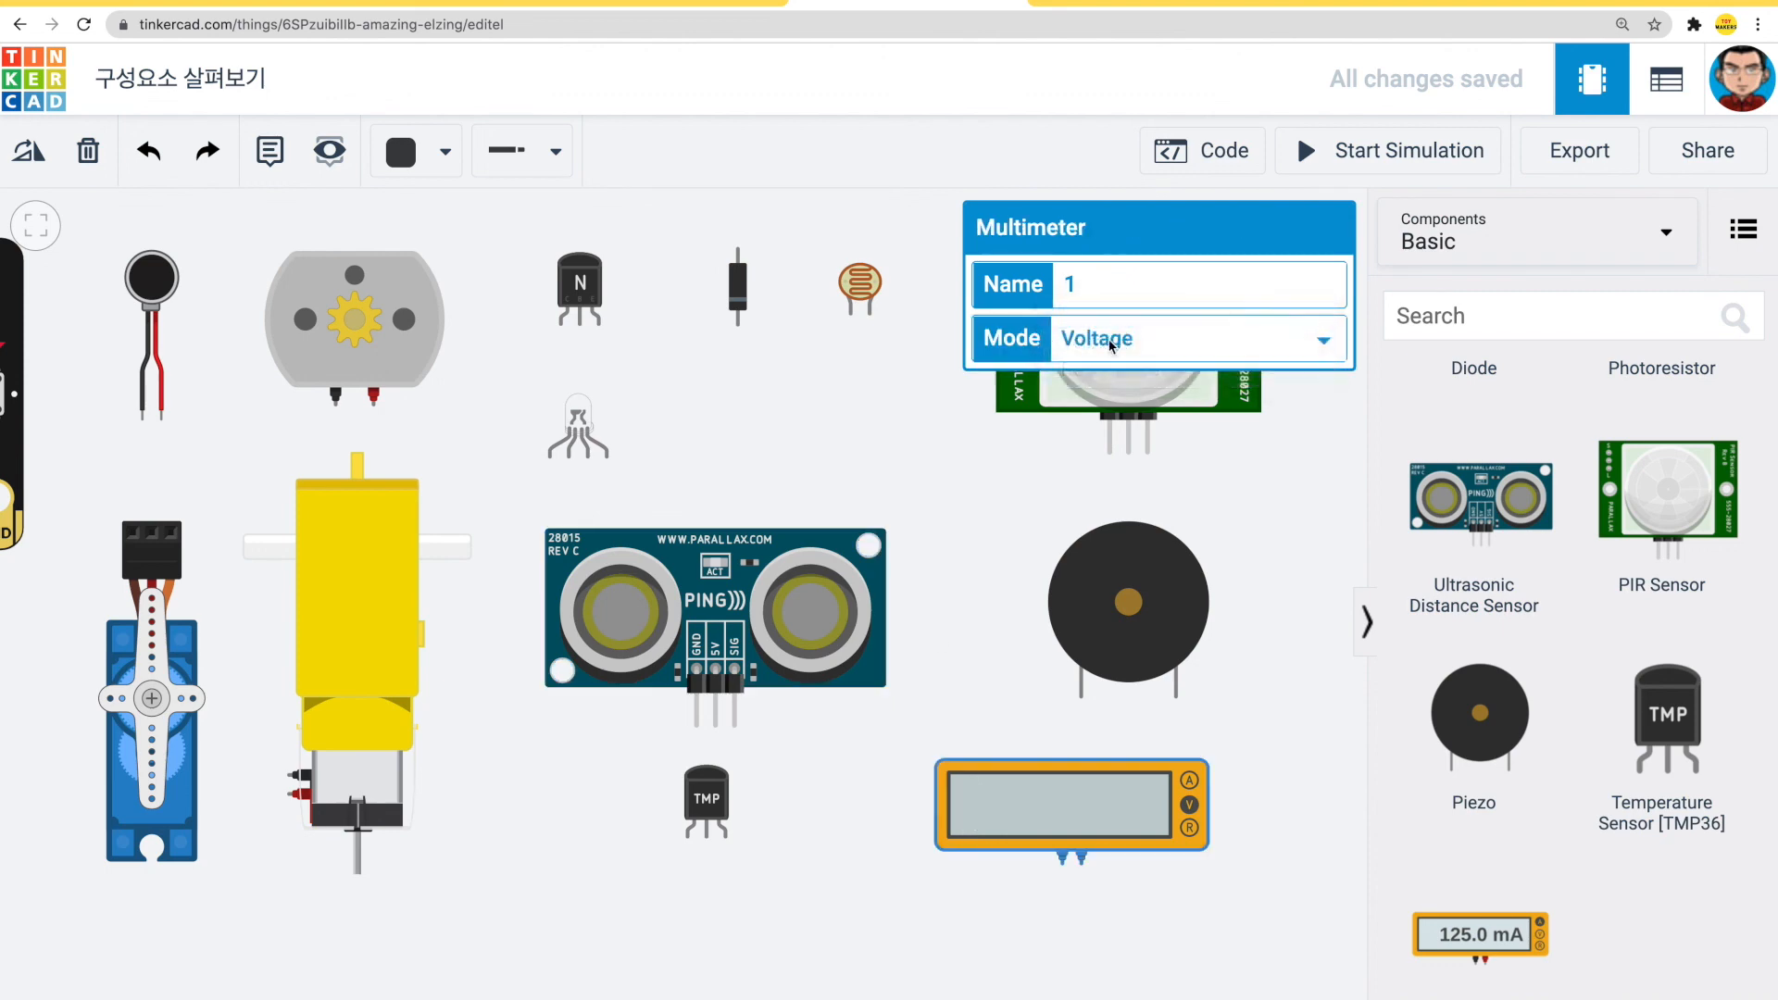
{"action": "left_click", "coordinate": [1120, 339]}
{"action": "left_click", "coordinate": [1102, 400]}
{"action": "left_click", "coordinate": [1104, 341]}
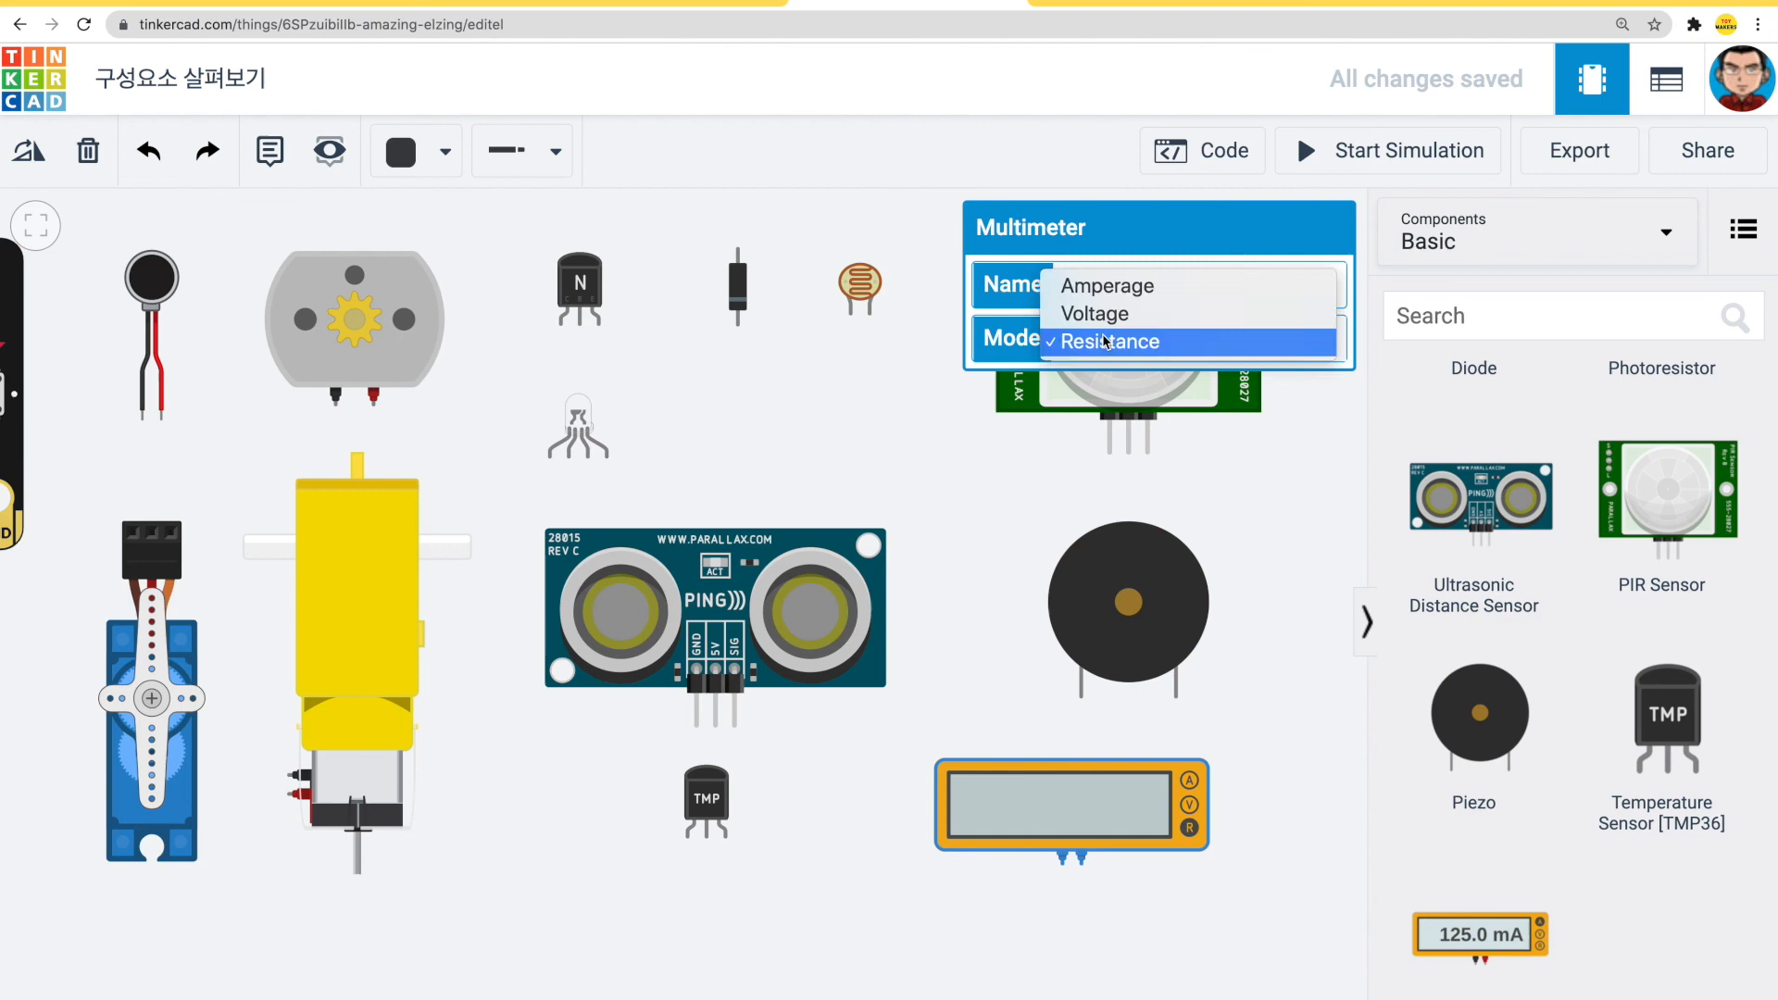
{"action": "left_click", "coordinate": [1115, 286]}
- Place a resistor below the diode, to the right of the RGB LED, and deselect it
{"action": "scroll", "coordinate": [1574, 418], "scroll_direction": "up", "scroll_amount": 10}
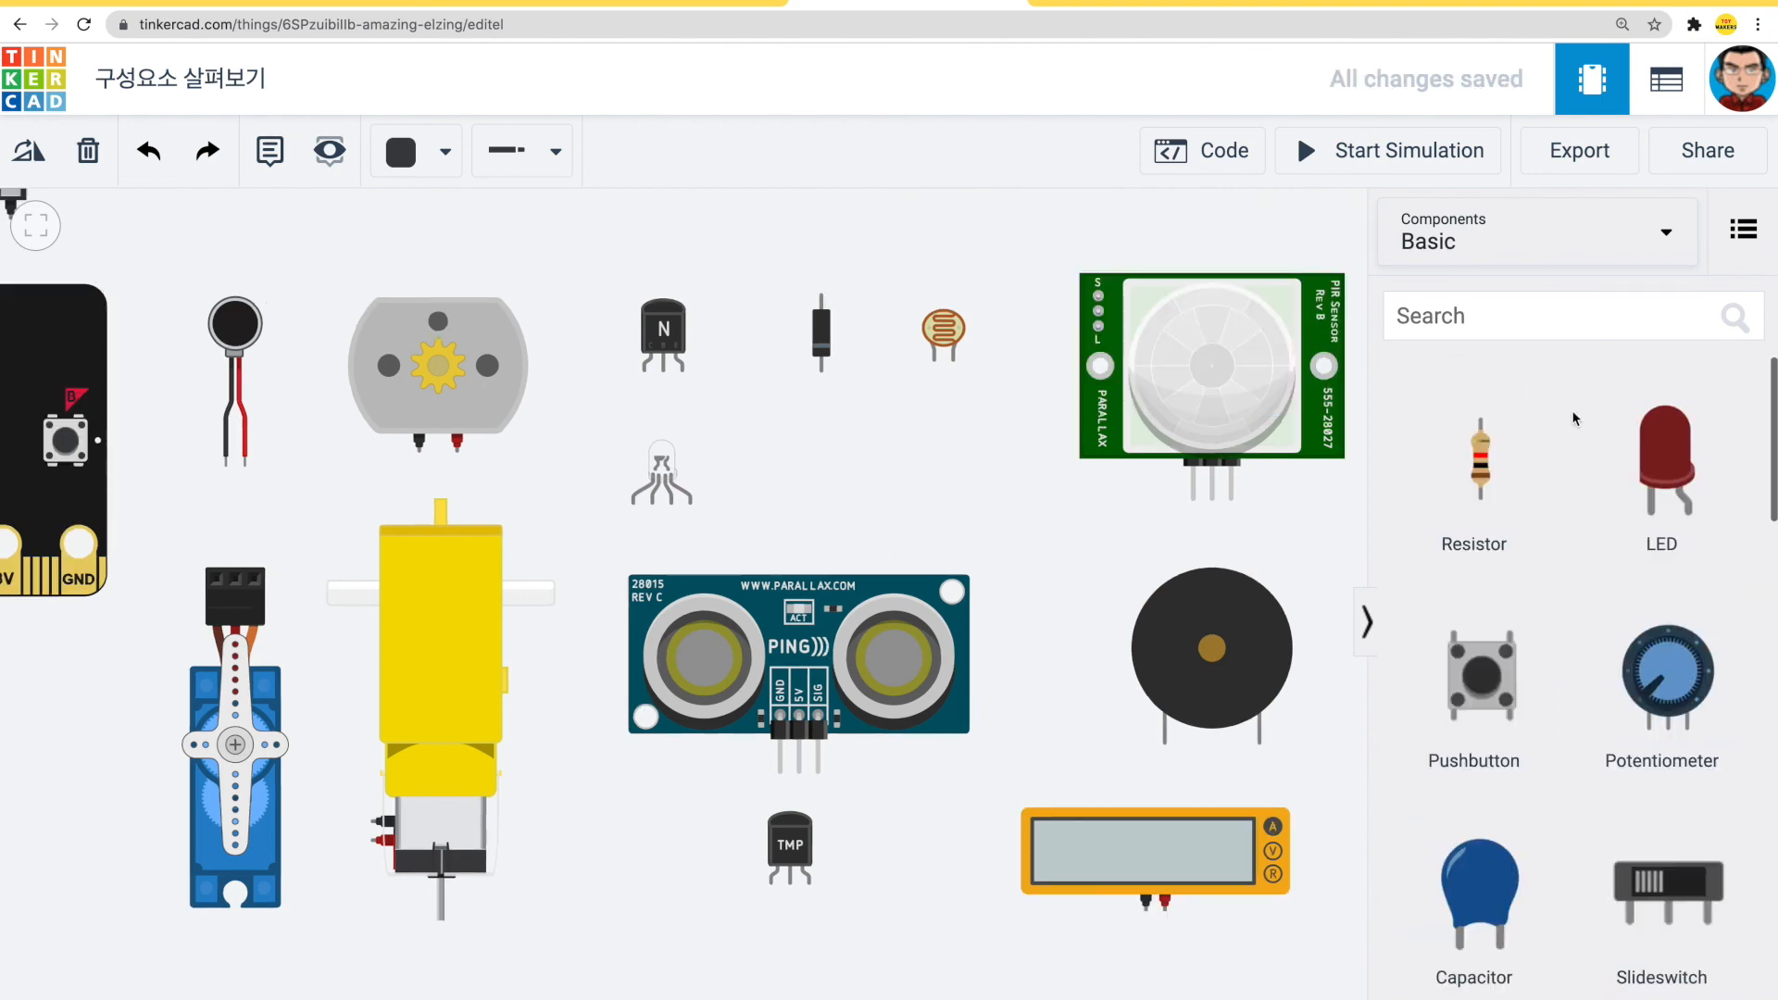
{"action": "left_click_drag", "start_coordinate": [1492, 454], "coordinate": [827, 466]}
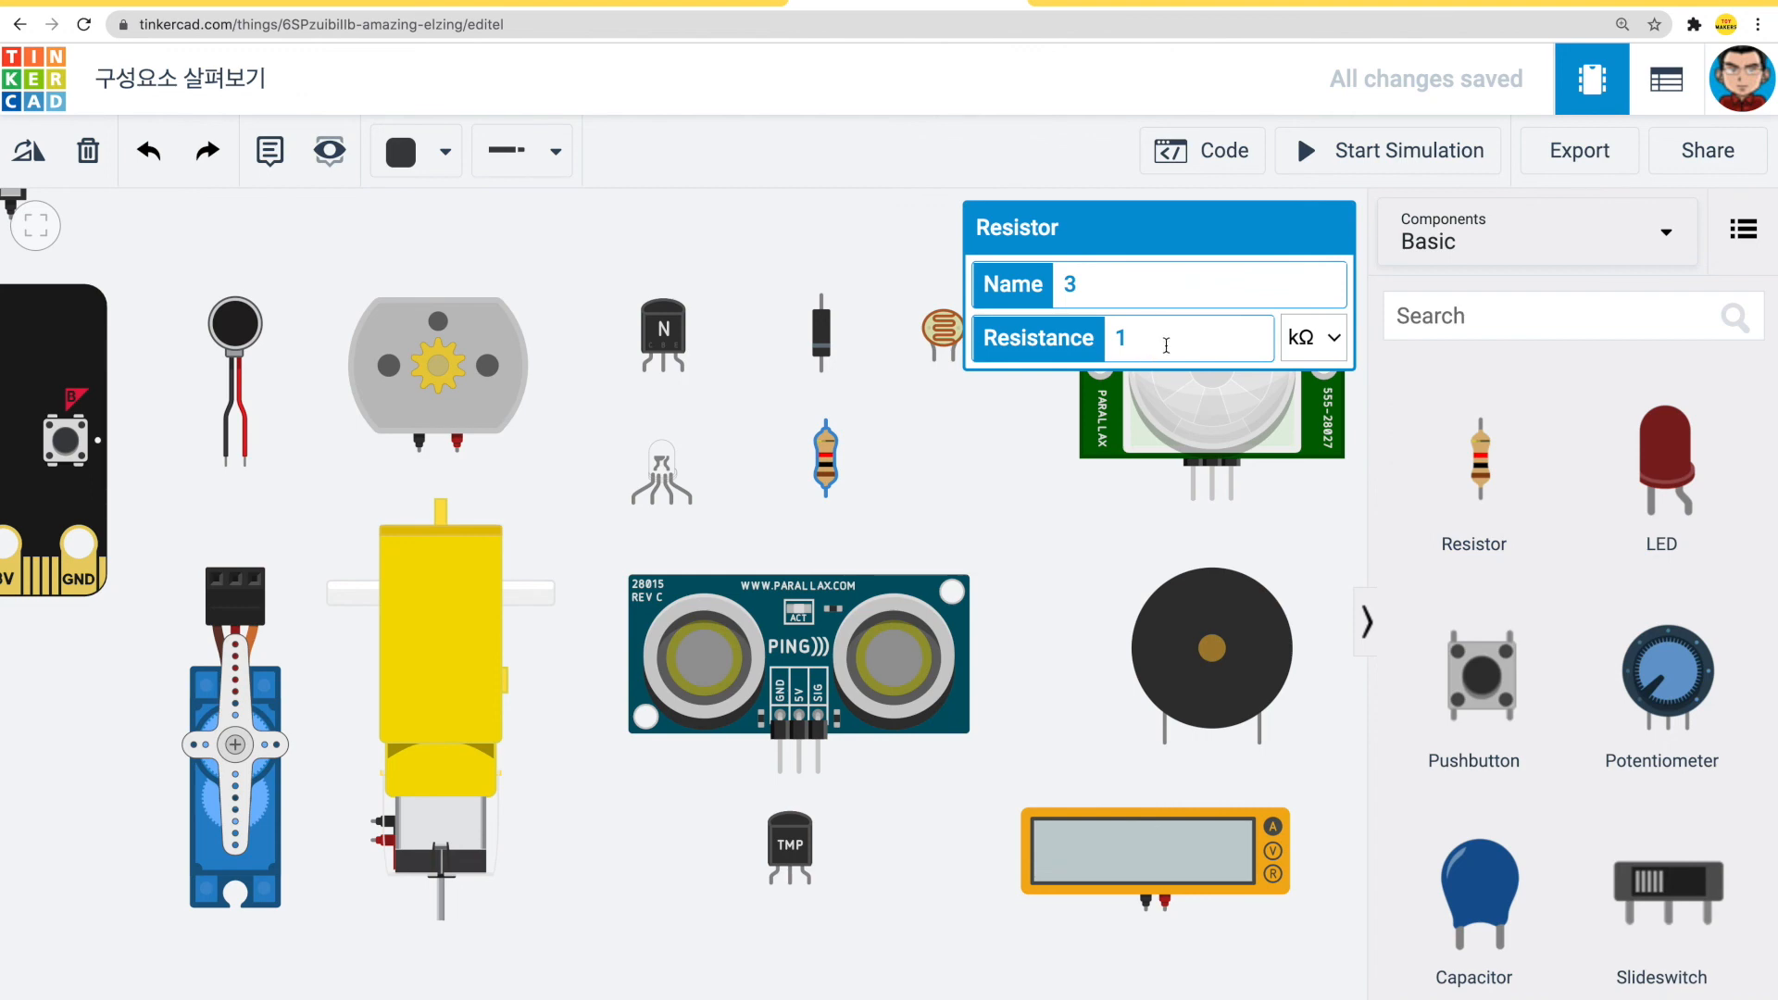
{"action": "left_click_drag", "start_coordinate": [968, 512], "coordinate": [923, 507]}
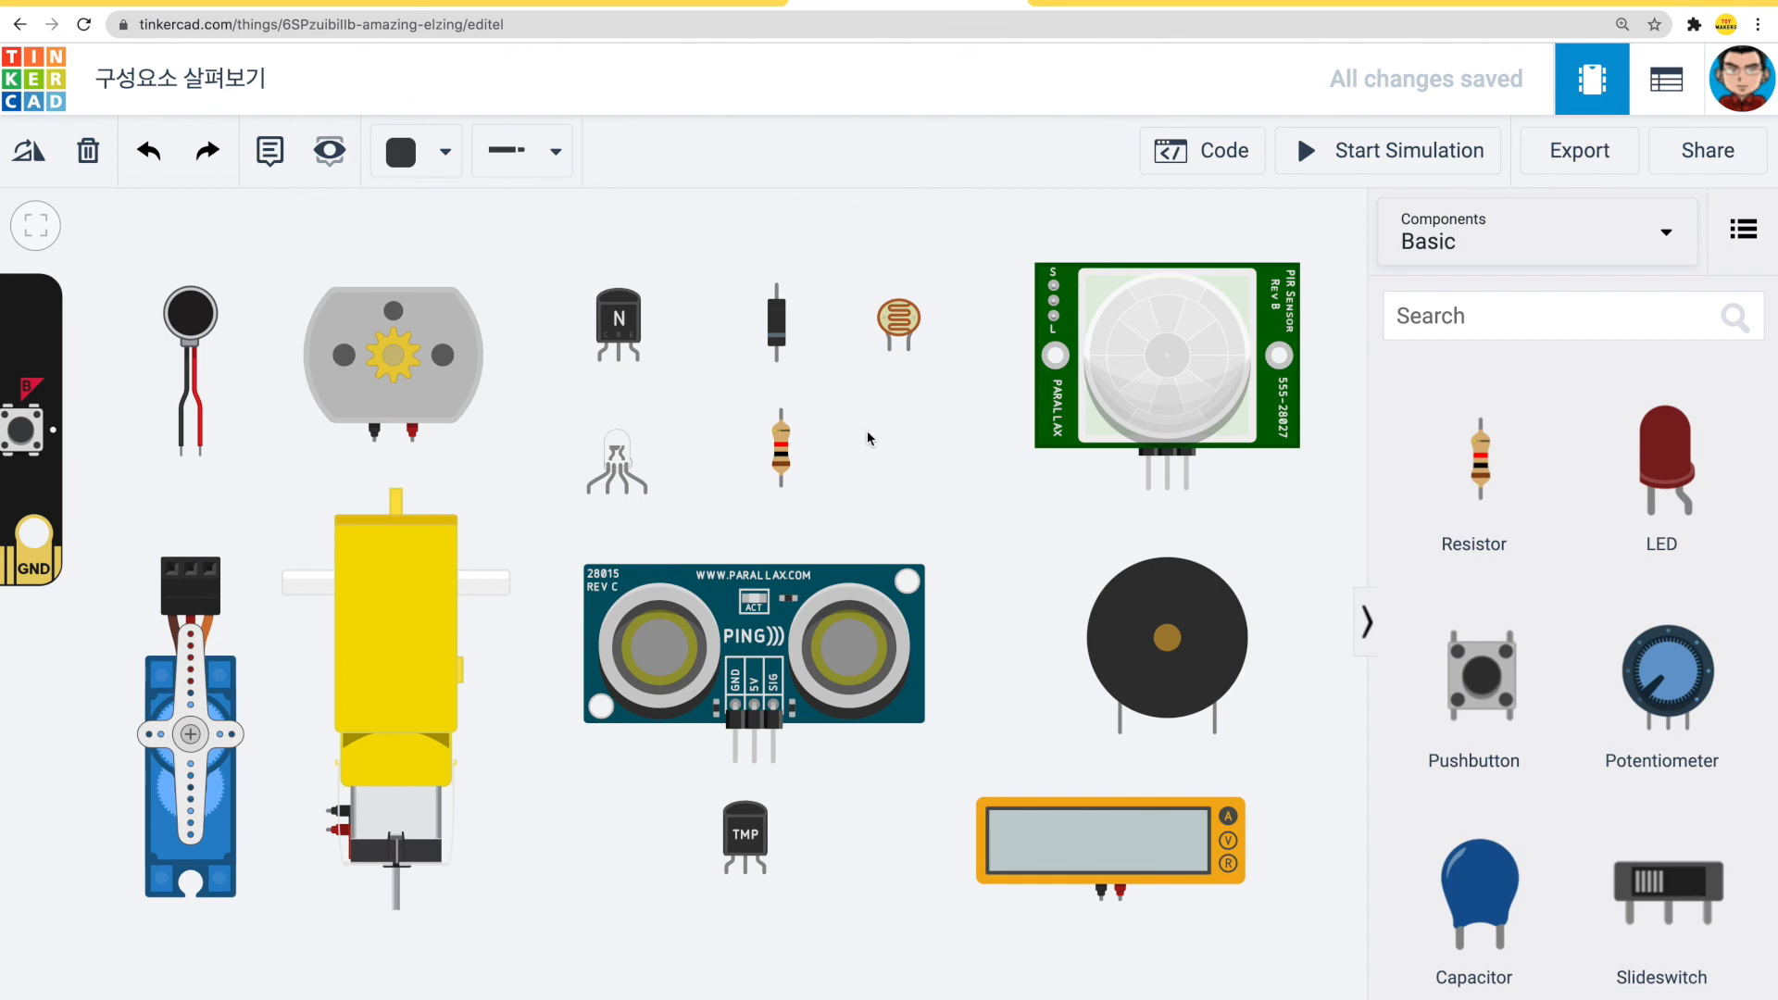
{"action": "left_click_drag", "start_coordinate": [868, 430], "coordinate": [868, 433]}
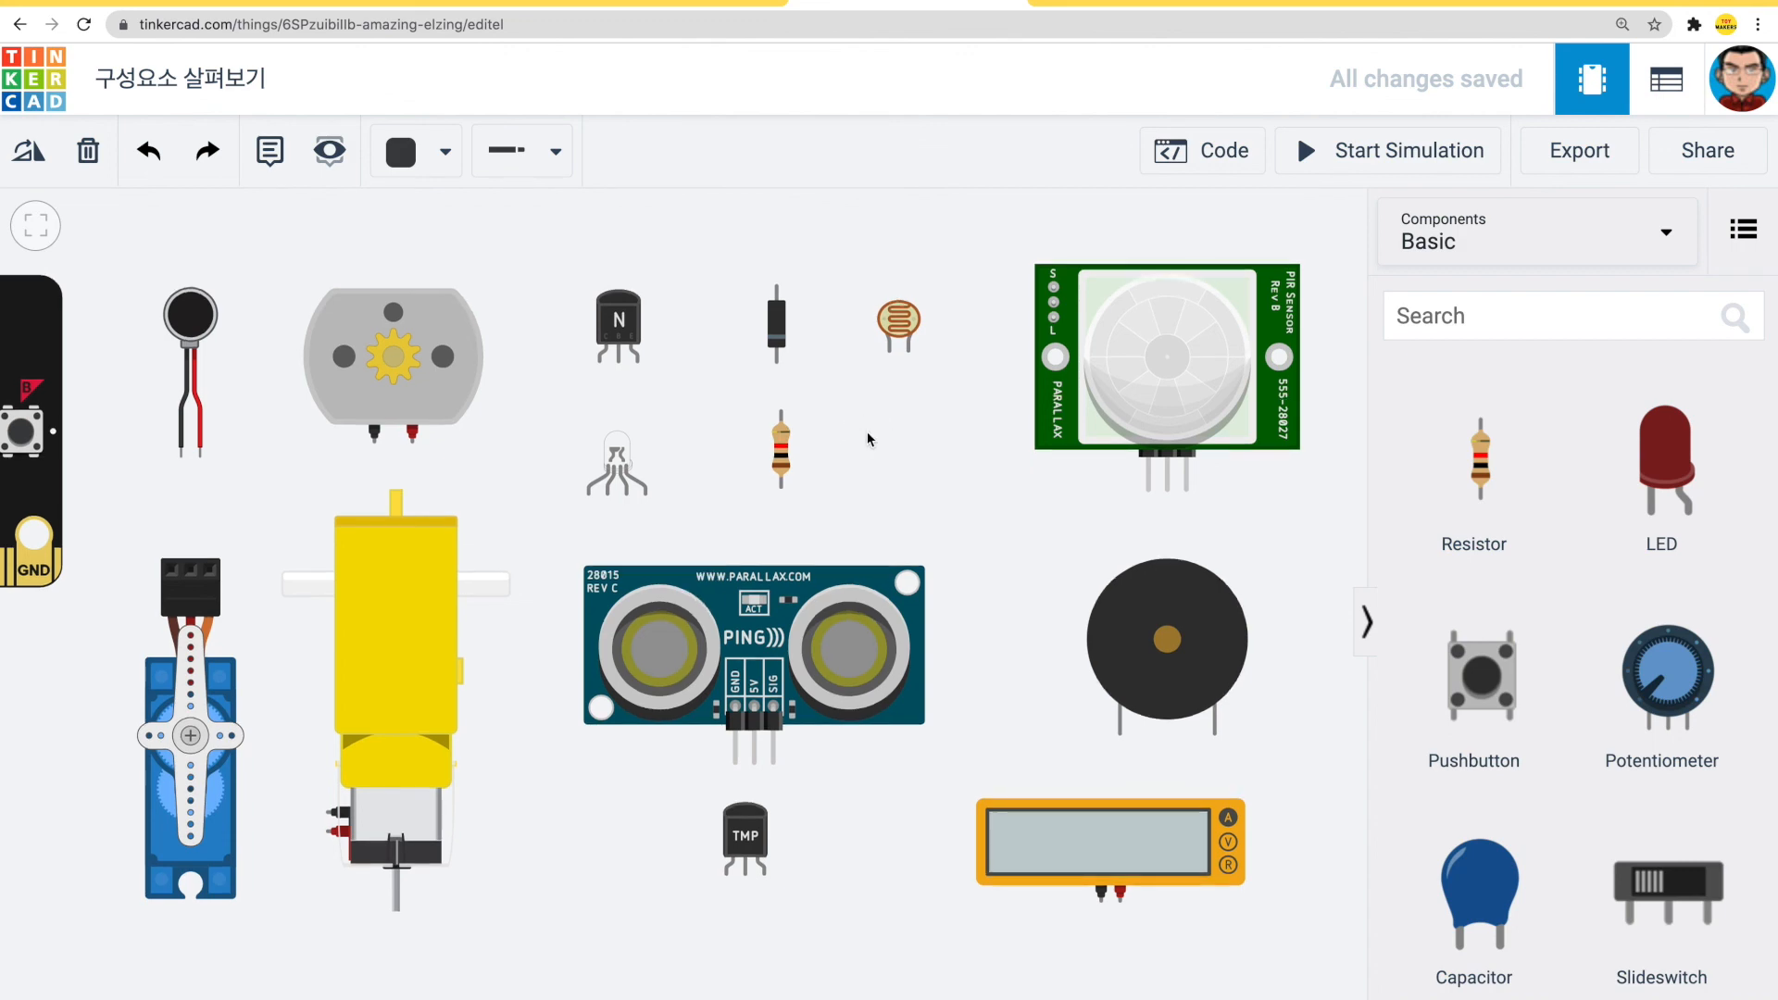